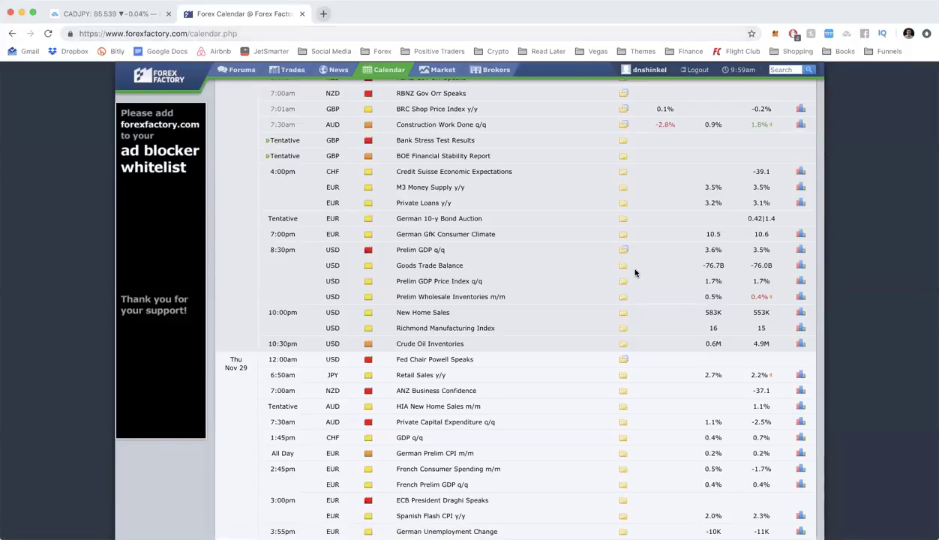
Step: Reload the economic calendar and highlight the two tentative GBP events, Bank Stress Test Results and BOE Financial Stability Report
key("super+r")
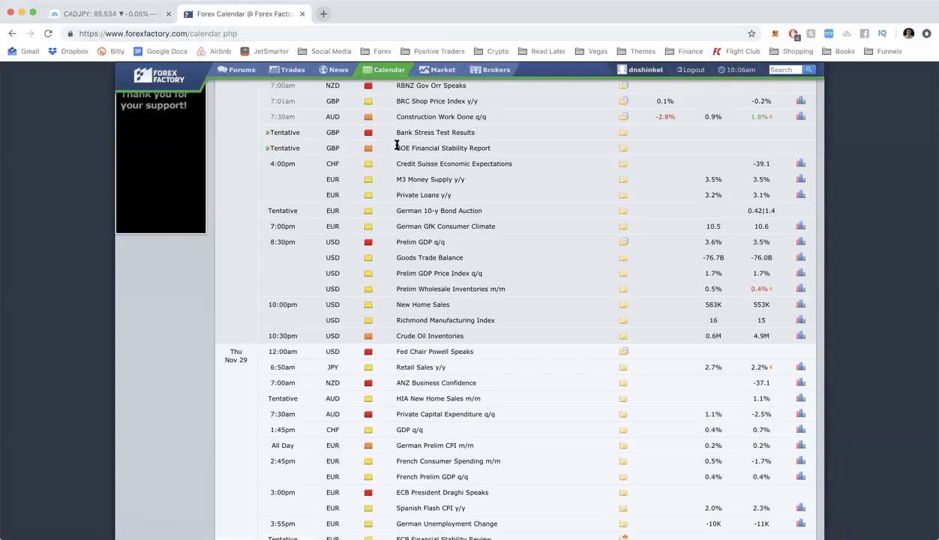
left_click_drag(391, 147, 508, 154)
left_click_drag(332, 148, 237, 125)
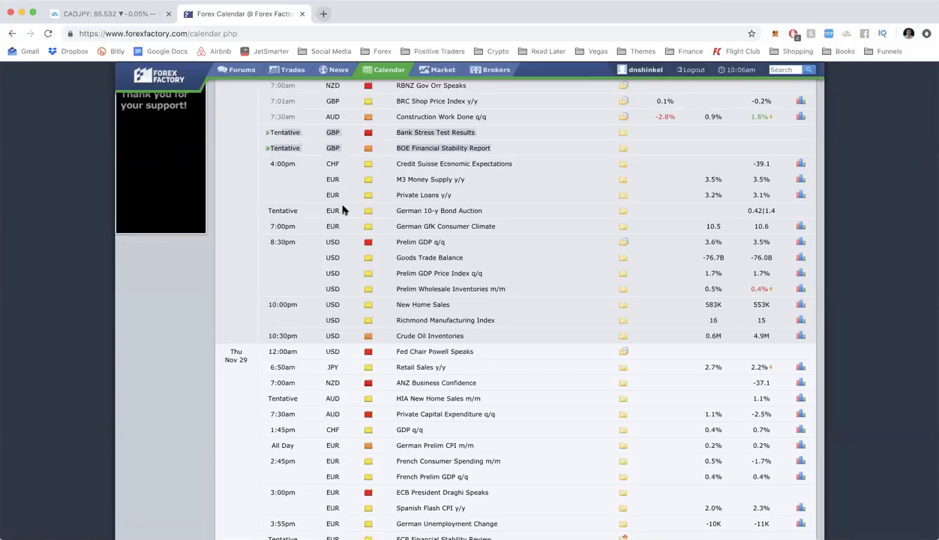
Step: Highlight the 8:30pm USD Prelim GDP q/q event on Nov 28 and open its details
left_click_drag(262, 241, 372, 244)
left_click(432, 247)
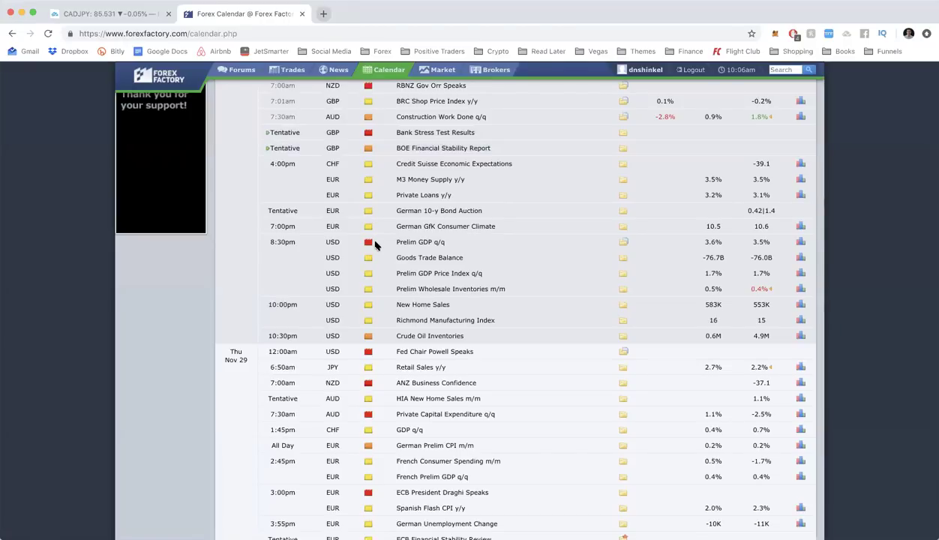
left_click_drag(264, 244, 684, 251)
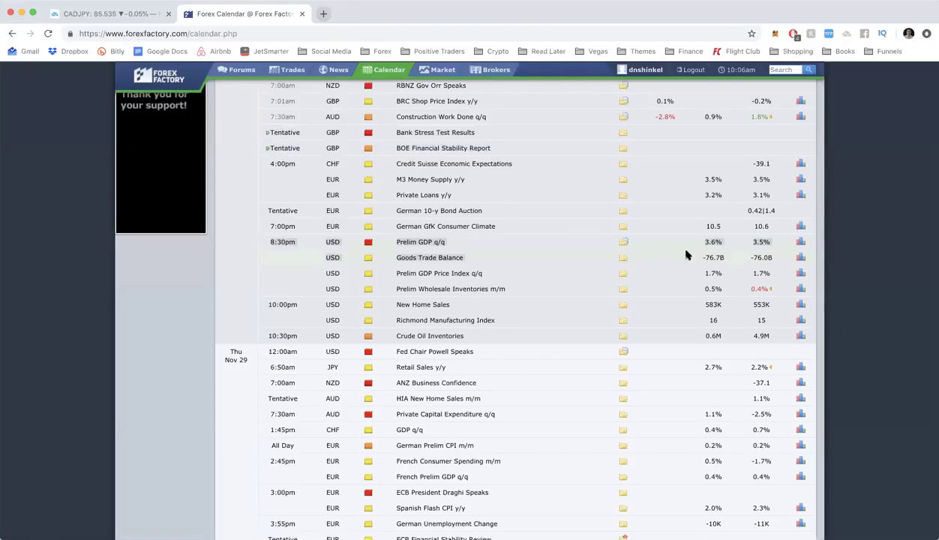
left_click(625, 244)
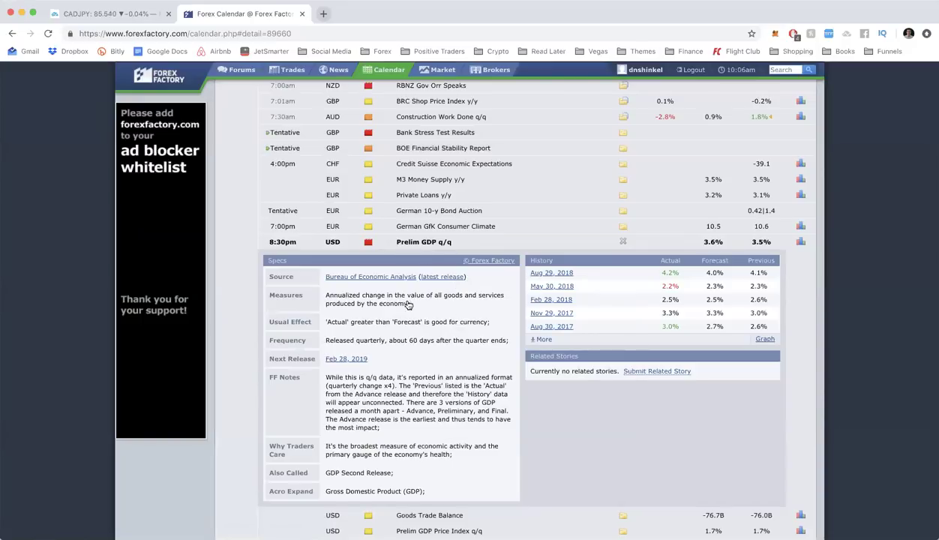
Step: Highlight the notes on the Advance, Preliminary and Final GDP versions, and close the event details
left_click_drag(406, 411, 505, 412)
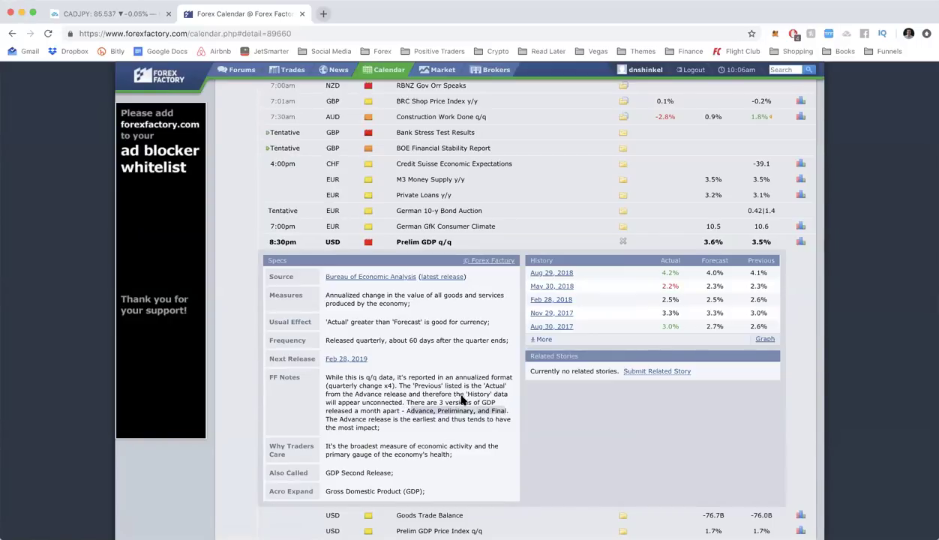
mouse_move(407, 402)
left_mouse_down()
mouse_move(472, 409)
mouse_move(386, 411)
mouse_move(396, 412)
left_mouse_up()
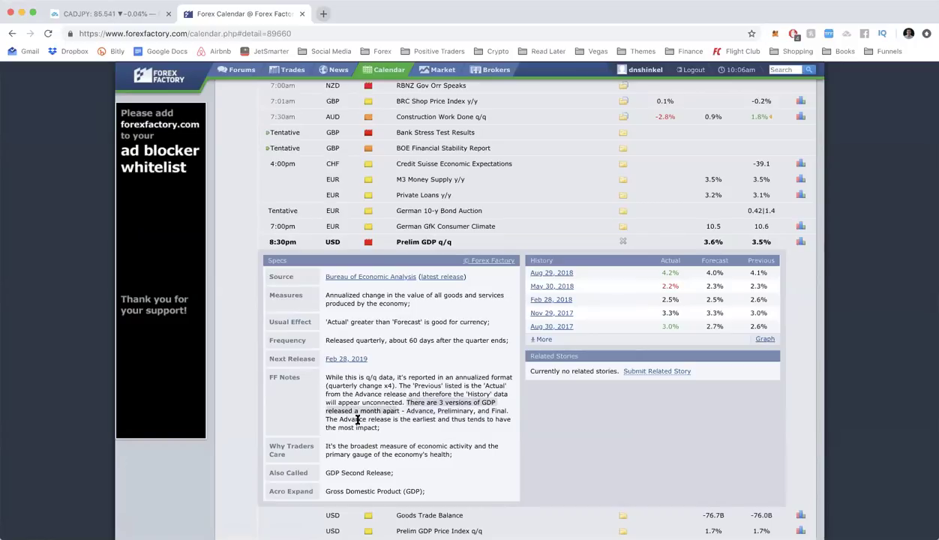
left_click_drag(324, 418, 441, 427)
left_click(439, 423)
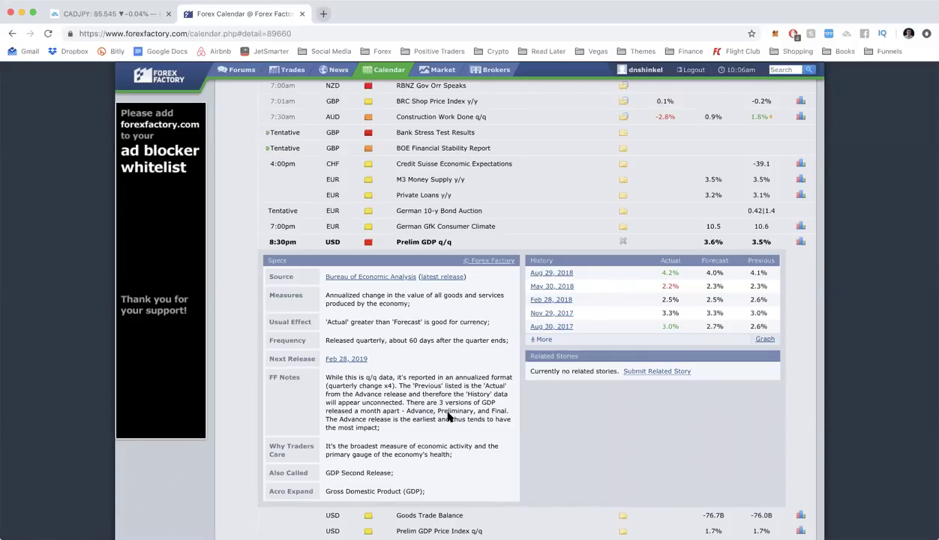
left_click_drag(439, 411, 477, 411)
left_click(622, 242)
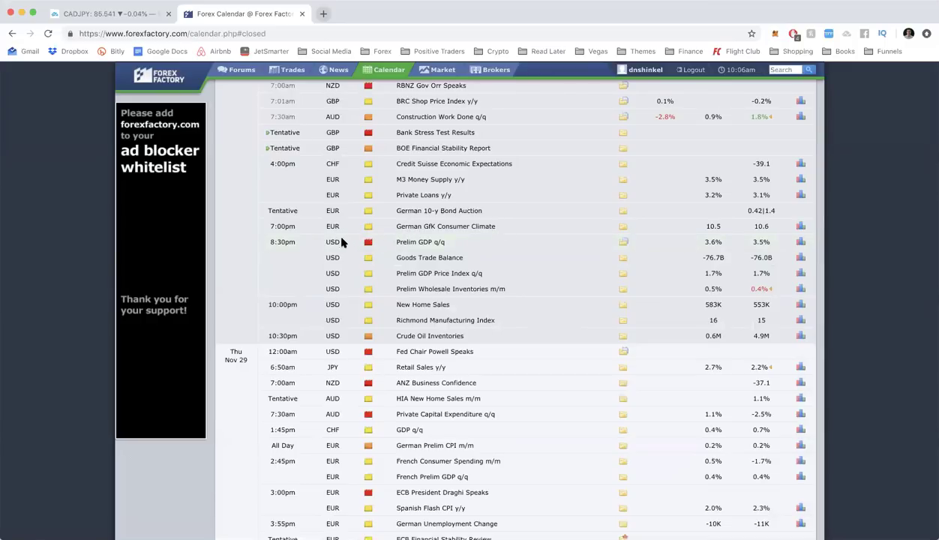
Step: Highlight the 8:30pm USD Prelim GDP q/q row from its time to its event name
mouse_move(274, 240)
left_mouse_down()
mouse_move(464, 246)
mouse_move(268, 244)
left_mouse_up()
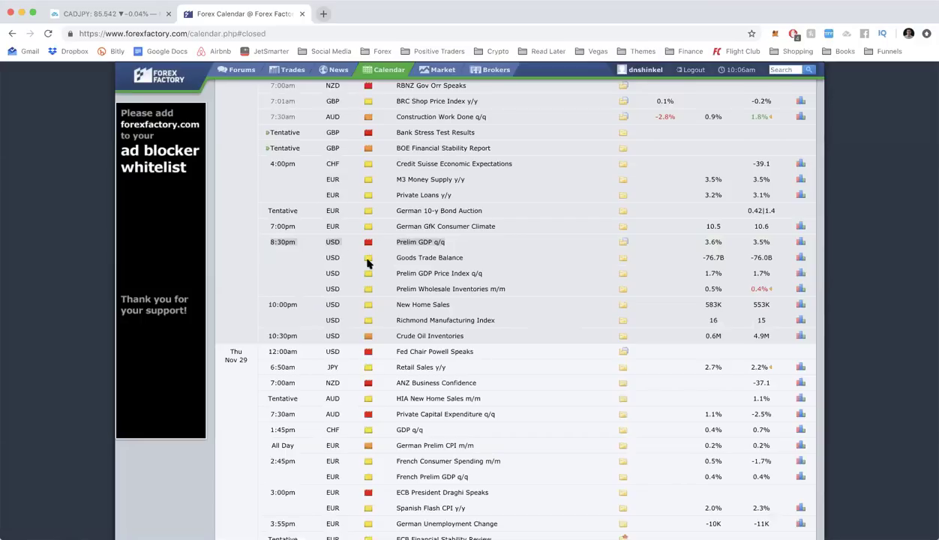
mouse_move(368, 263)
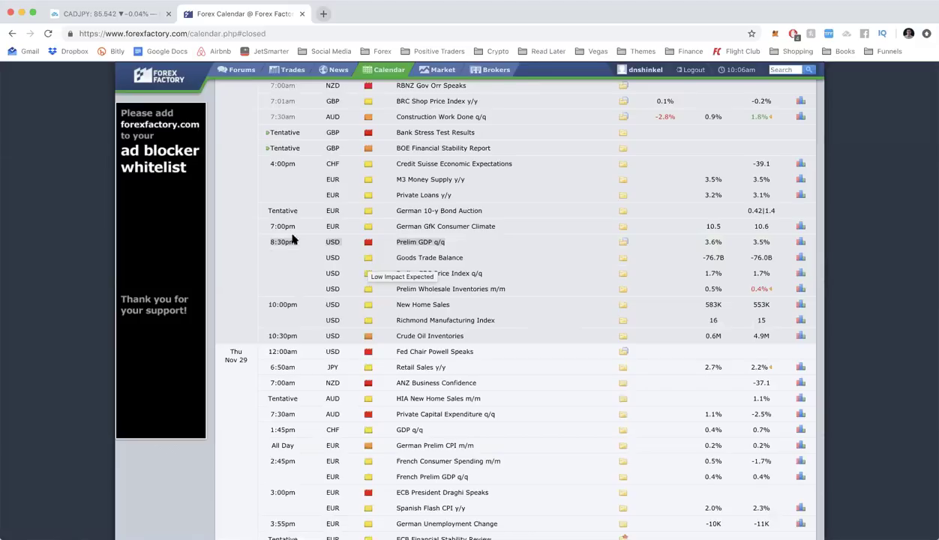
left_click(262, 239)
left_click(272, 244)
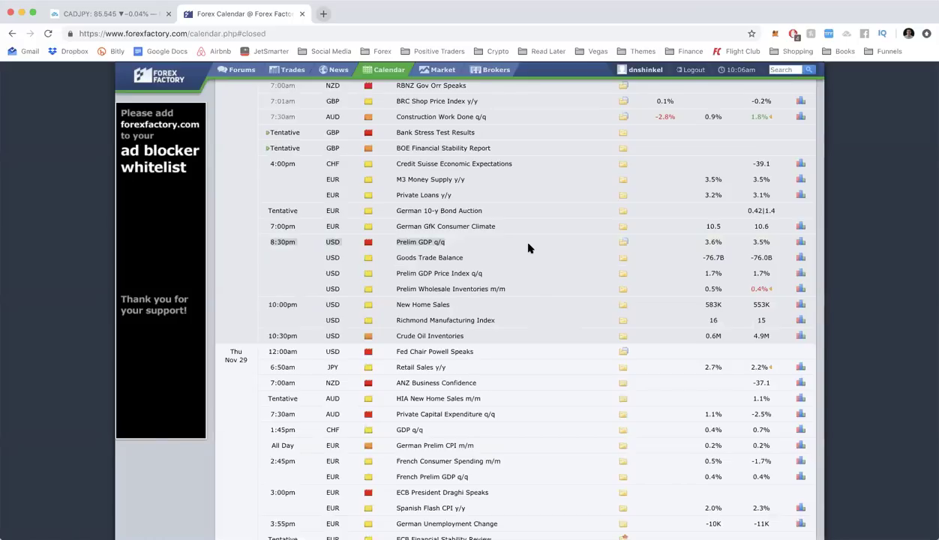
Step: Highlight the Fed Chair Powell Speaks event at 12:00am on Thursday, Nov 29
scroll(528, 249, "down", 1)
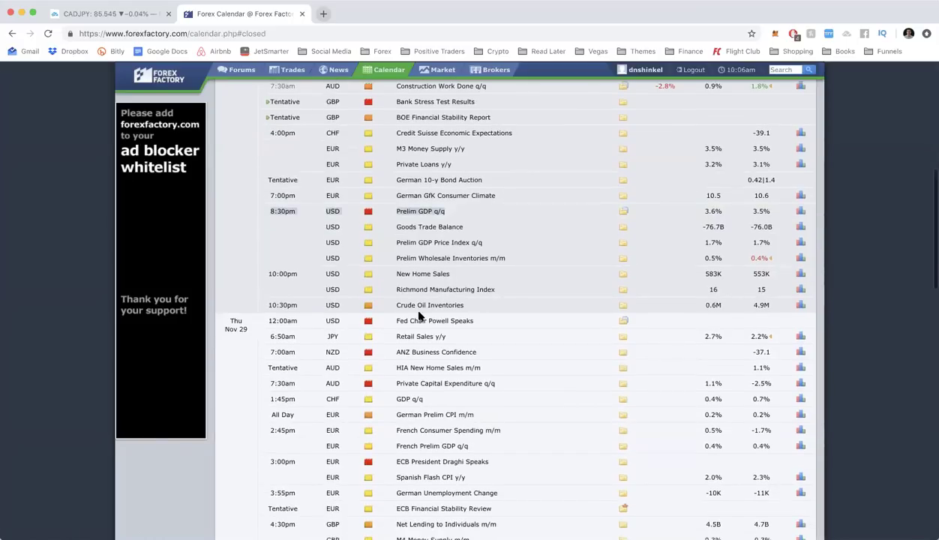
scroll(407, 250, "down", 1)
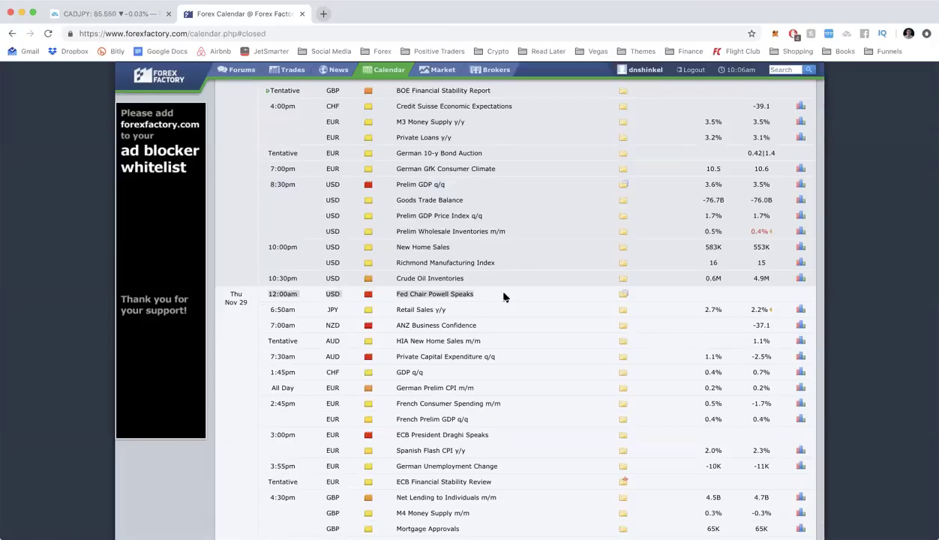
left_click_drag(397, 290, 484, 296)
scroll(413, 295, "down", 2)
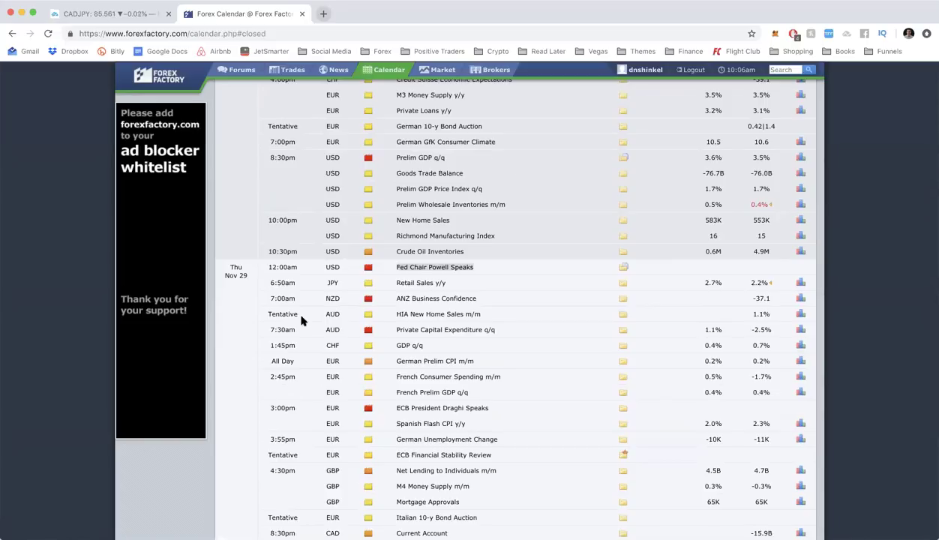
Step: Switch the calendar to the week of Dec 16, 2018 and find the Thursday, Dec 20 events
scroll(301, 321, "up", 10)
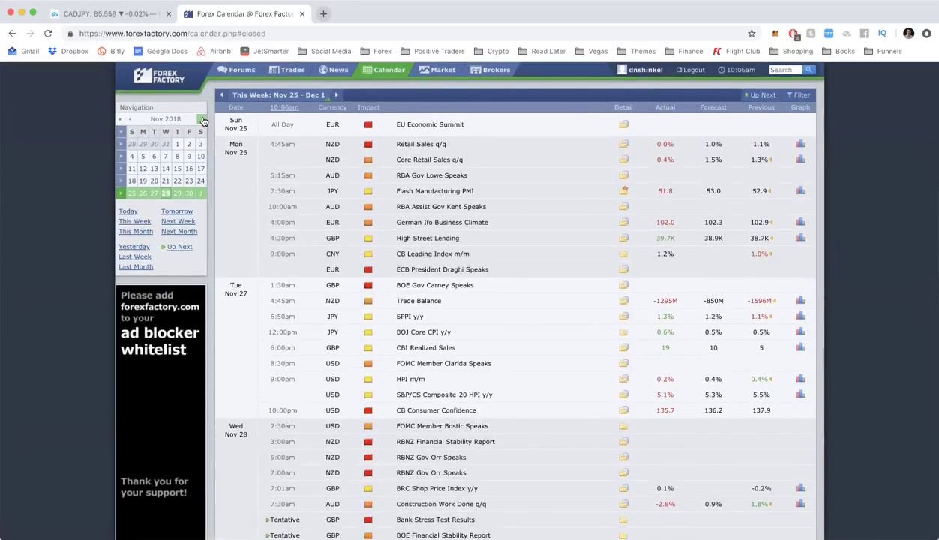
left_click(202, 119)
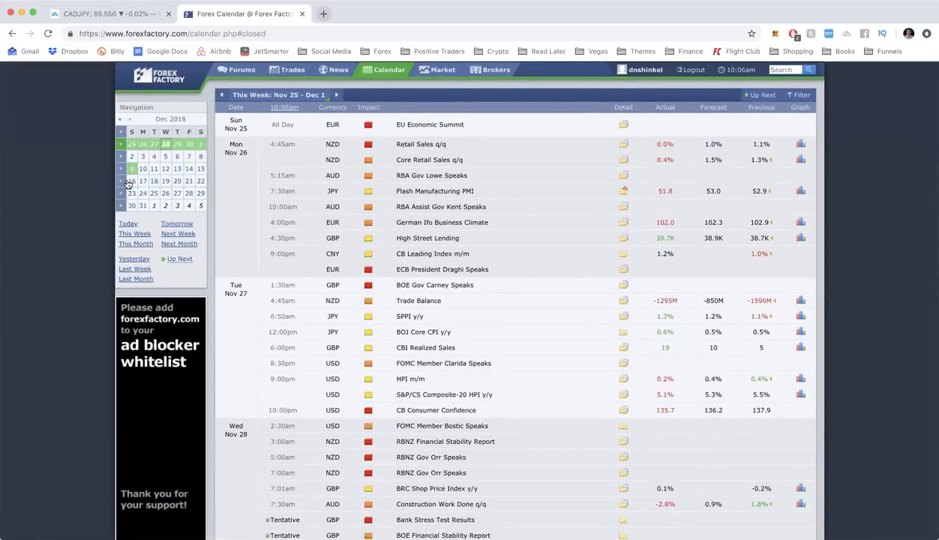
left_click(126, 184)
scroll(314, 298, "down", 10)
Step: Highlight the 2:00am USD events on Dec 20: FOMC Economic Projections, FOMC Statement and Federal Funds Rate
left_click_drag(268, 252, 398, 256)
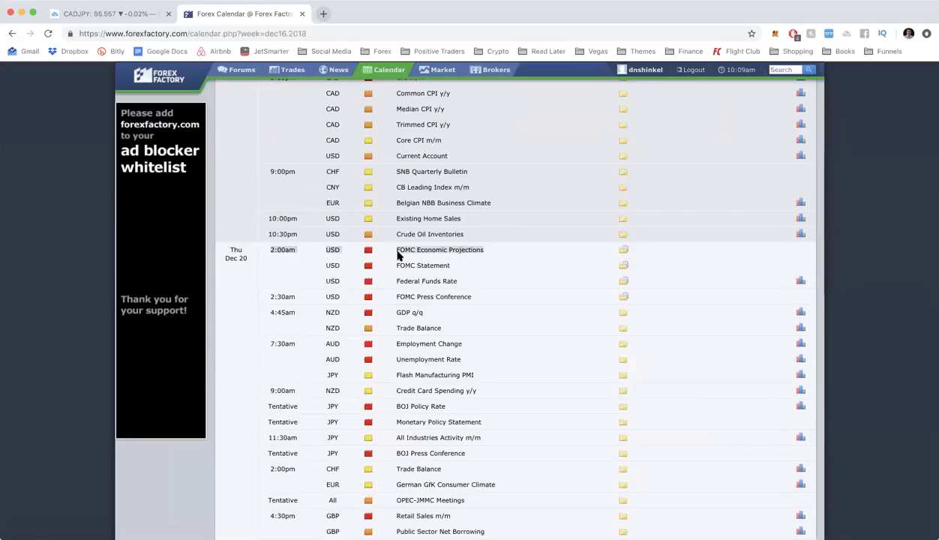
left_click_drag(275, 247, 536, 280)
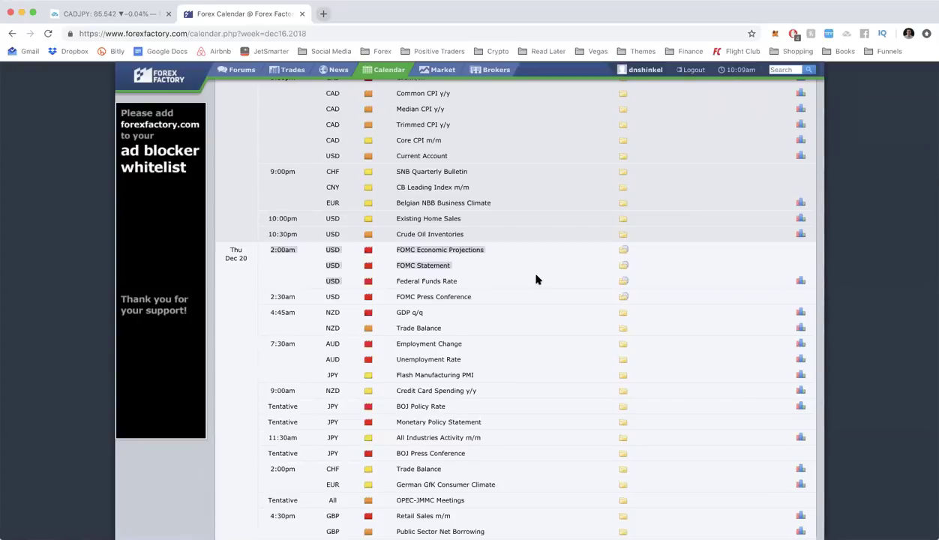
scroll(536, 280, "down", 1)
left_click_drag(424, 245, 465, 254)
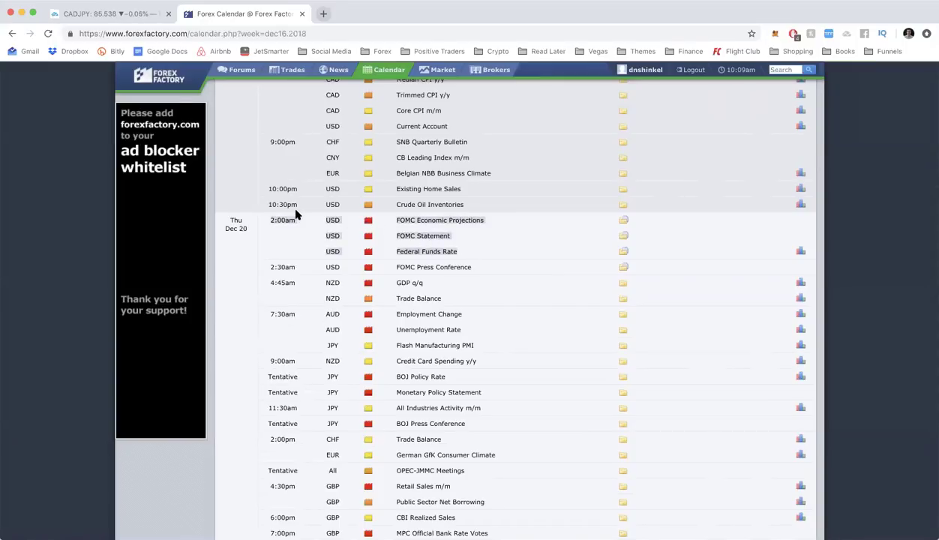
left_click(463, 237)
scroll(463, 238, "up", 1)
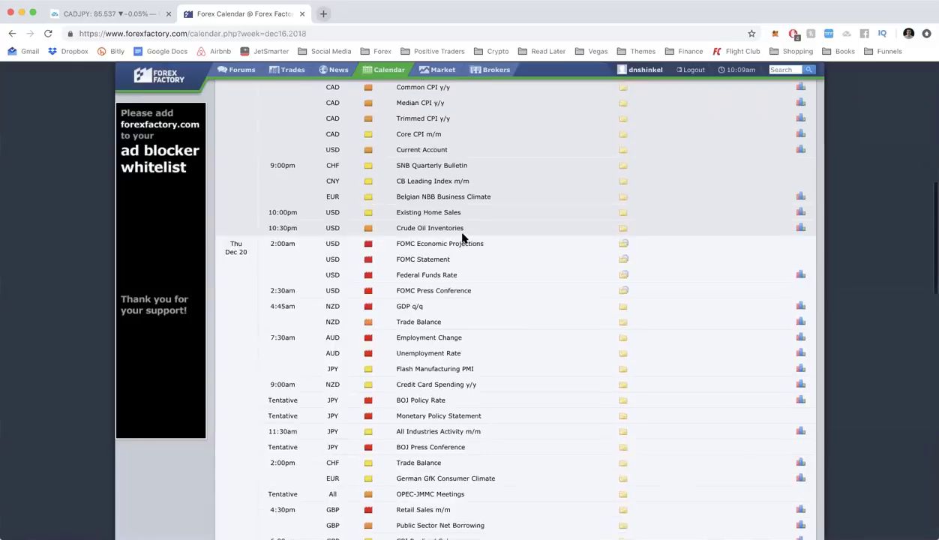
Step: Return the calendar to this week and review its events from Nov 26 to Nov 29
scroll(463, 237, "up", 10)
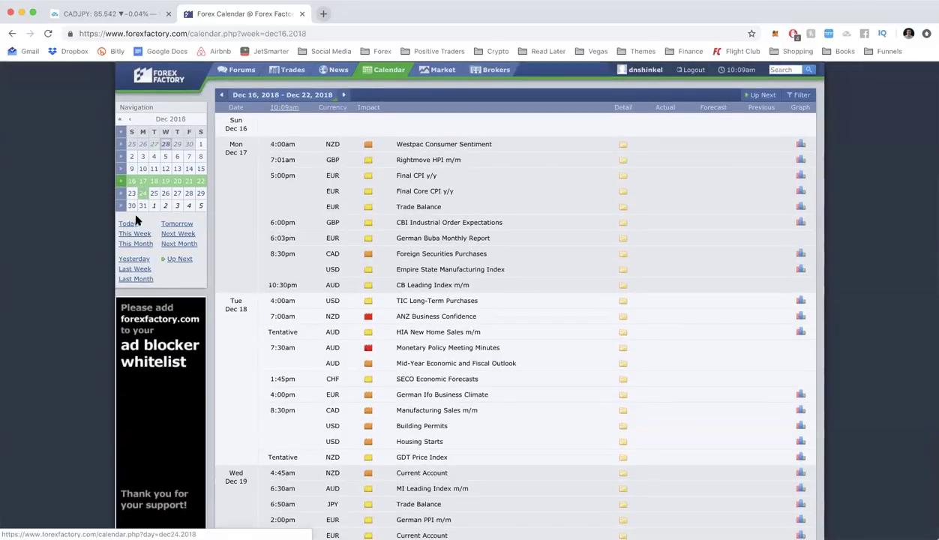
left_click(145, 235)
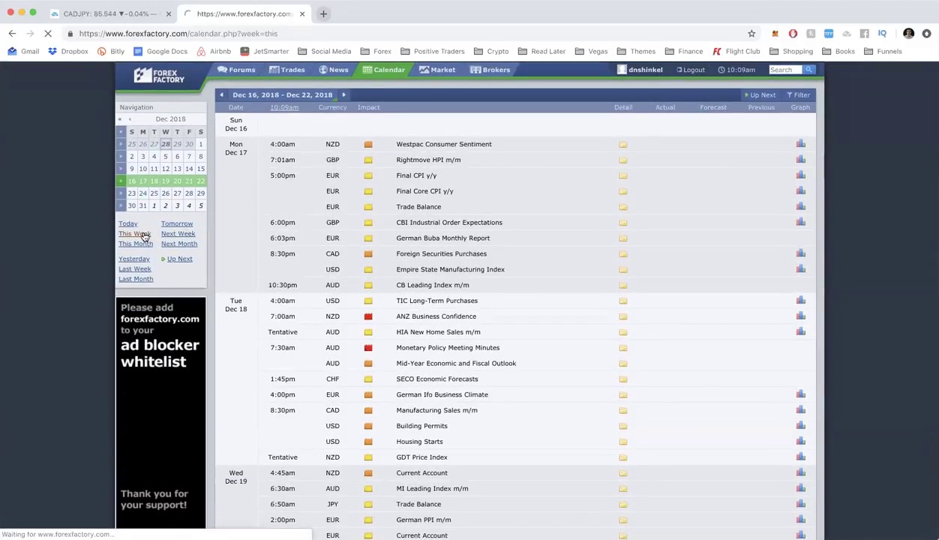
scroll(589, 301, "down", 5)
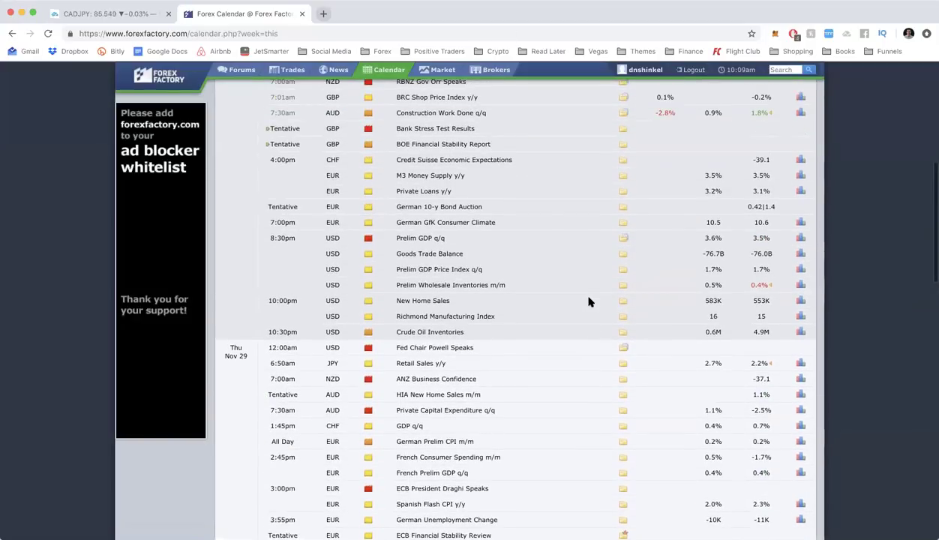
scroll(589, 302, "up", 1)
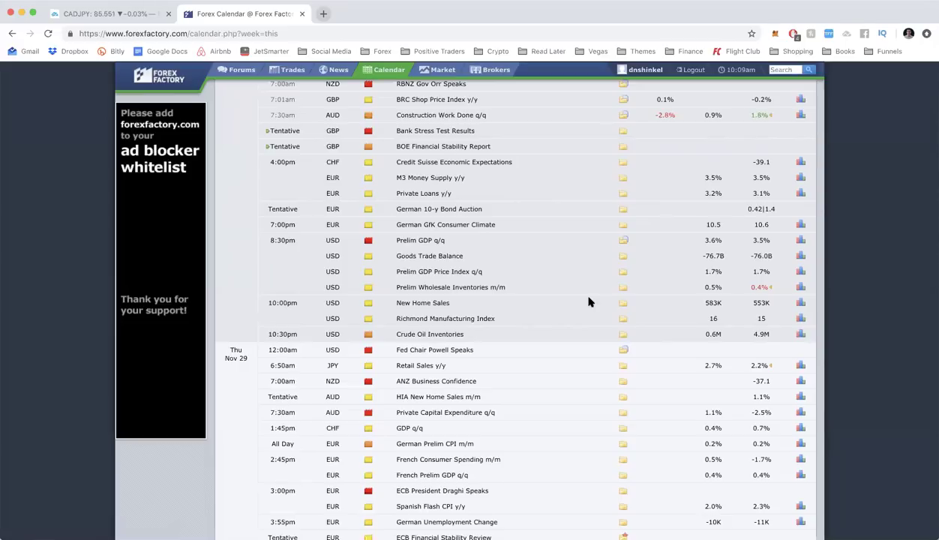
scroll(589, 301, "up", 10)
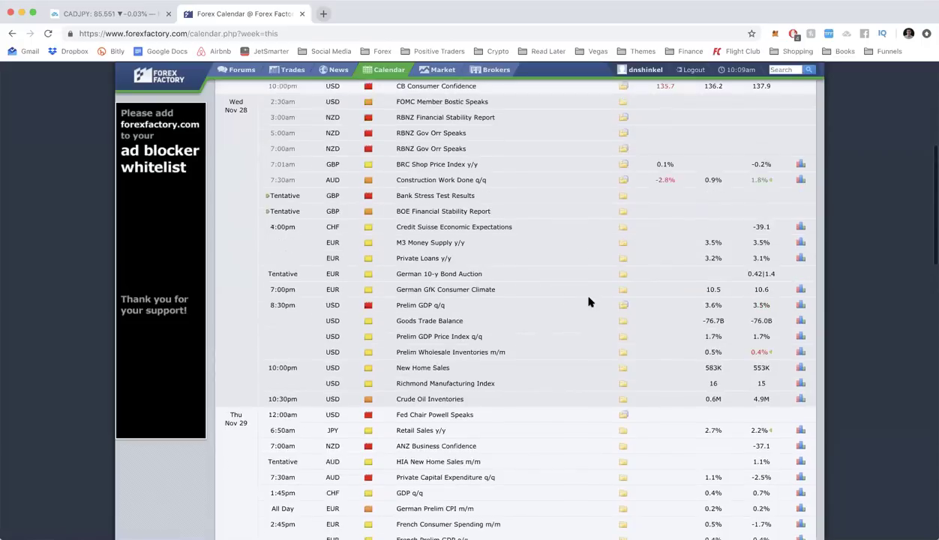
scroll(589, 302, "down", 2)
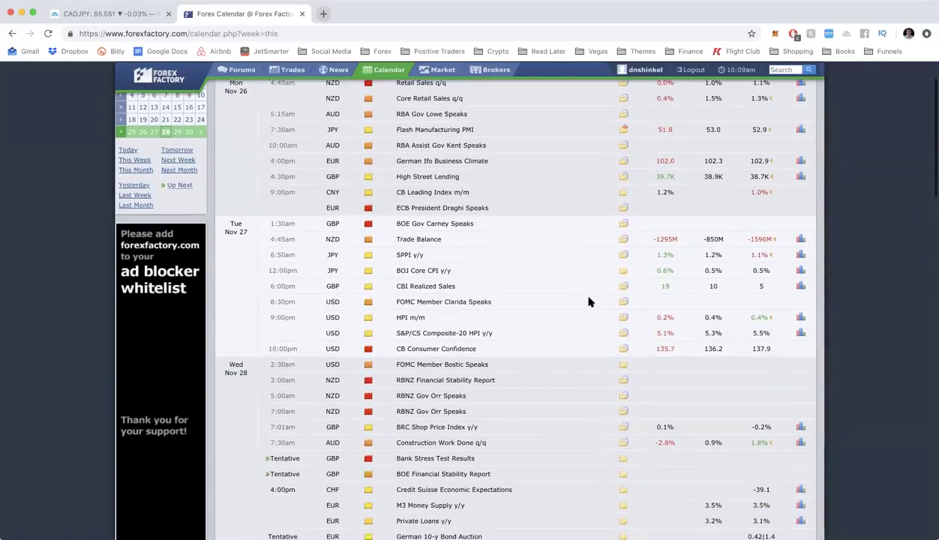
scroll(589, 302, "up", 3)
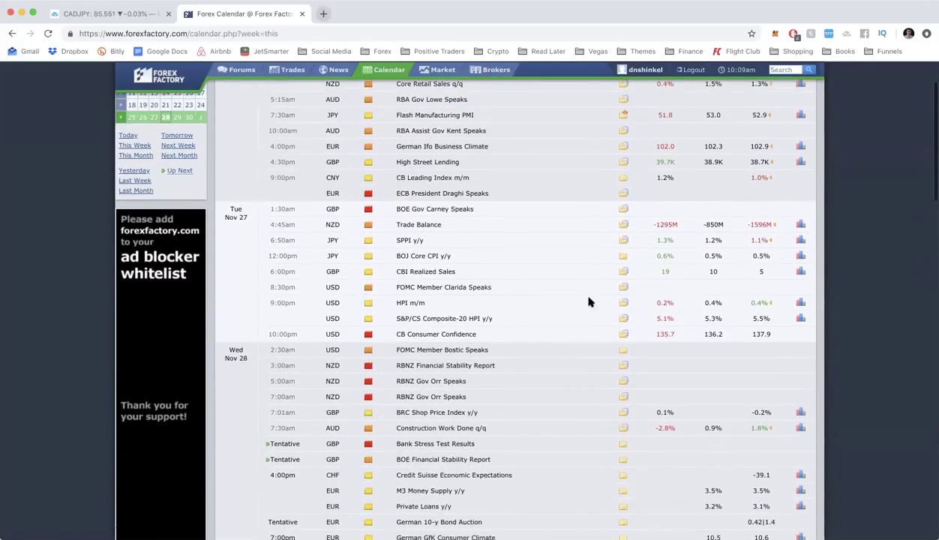
Step: Open the calendar week of Nov 18, 2018 and look through its high-impact events
left_click(120, 183)
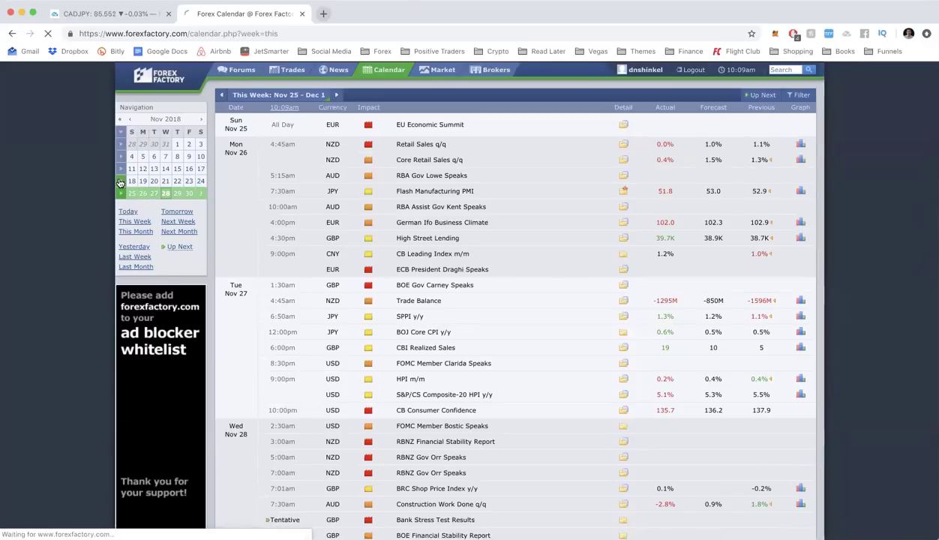
scroll(427, 293, "up", 10)
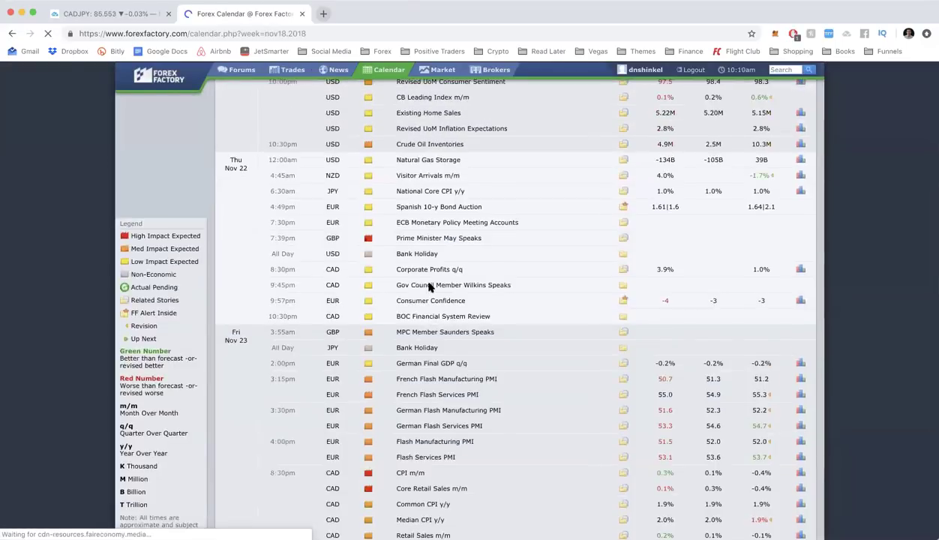
scroll(429, 285, "down", 20)
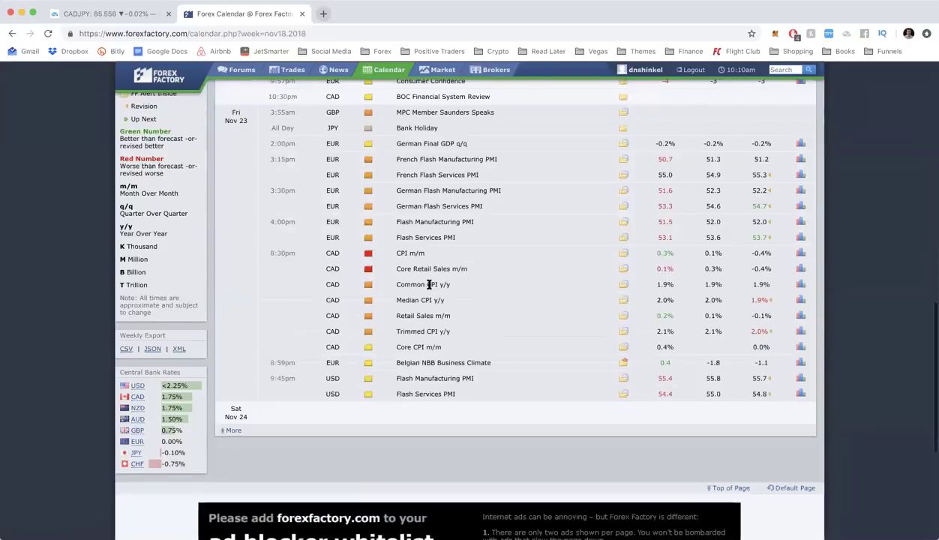
scroll(428, 284, "up", 10)
scroll(431, 285, "up", 5)
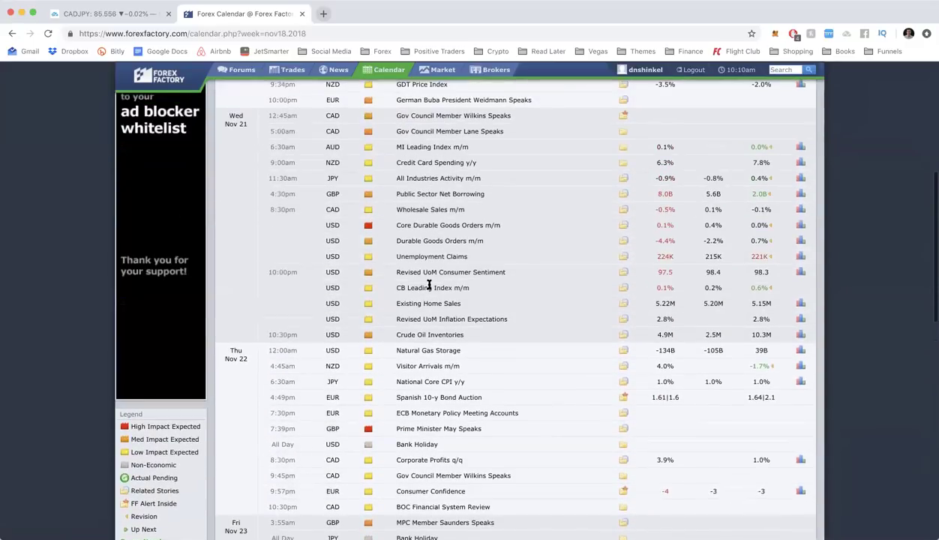
Step: Open the calendar week of Nov 11, 2018 and look through its events down to Nov 16
left_click(125, 169)
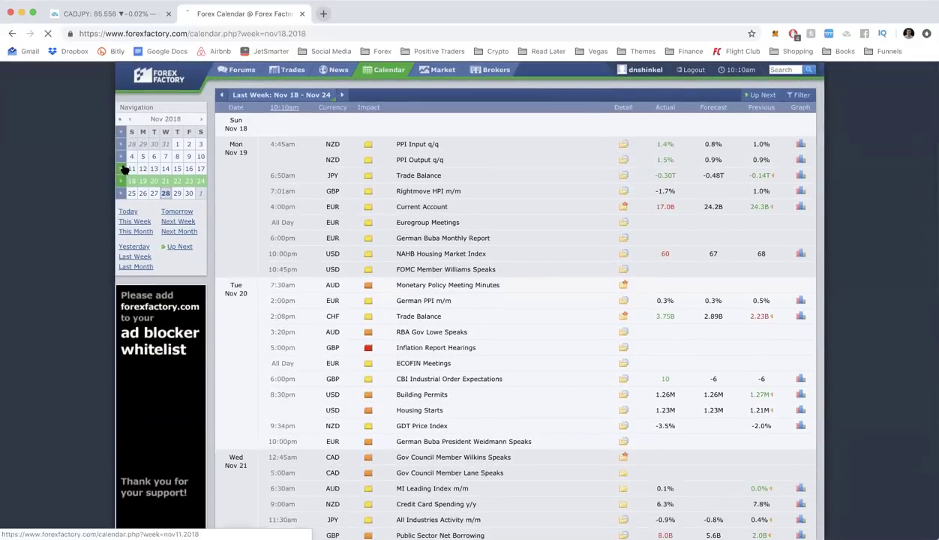
scroll(398, 264, "down", 1)
scroll(398, 264, "down", 10)
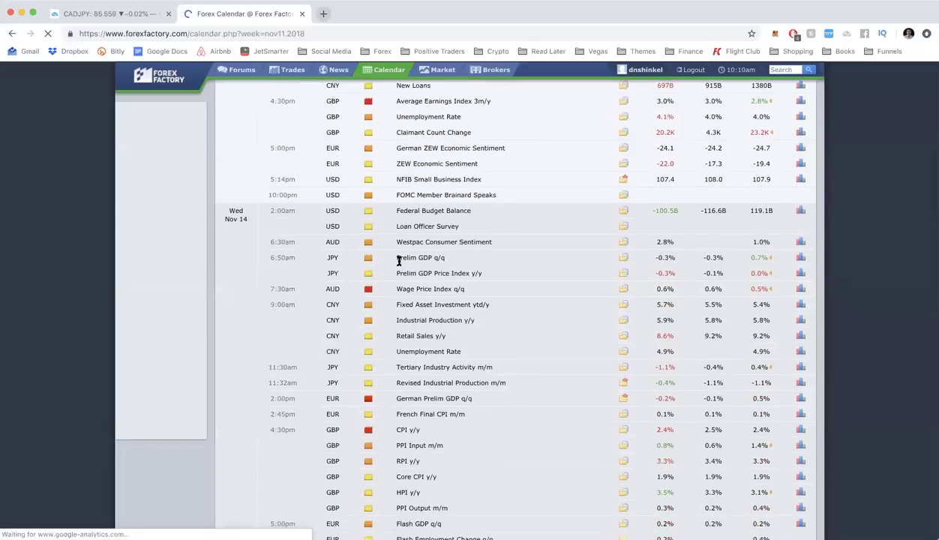
scroll(398, 260, "down", 10)
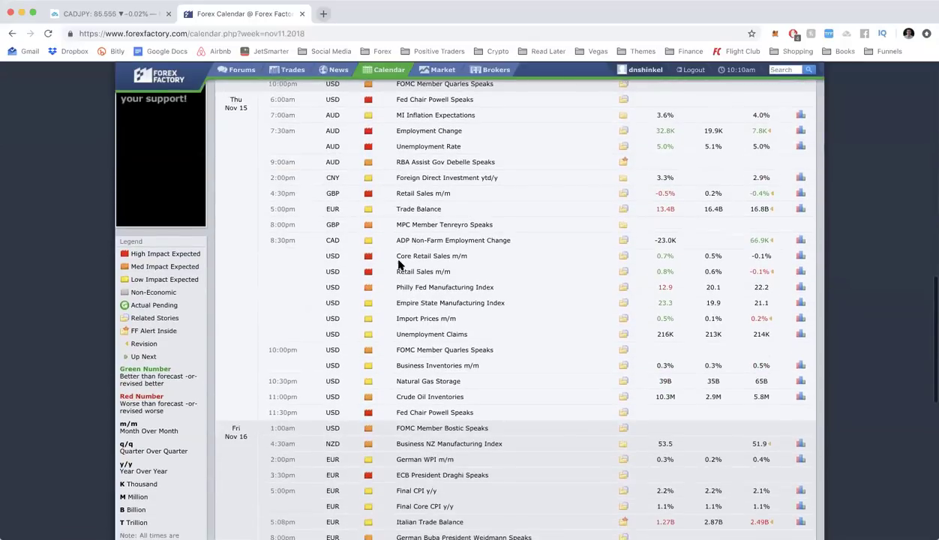
Step: Open the calendar week of Nov 25, 2018 and look through its events down to Nov 29
scroll(400, 264, "up", 4)
scroll(399, 264, "up", 10)
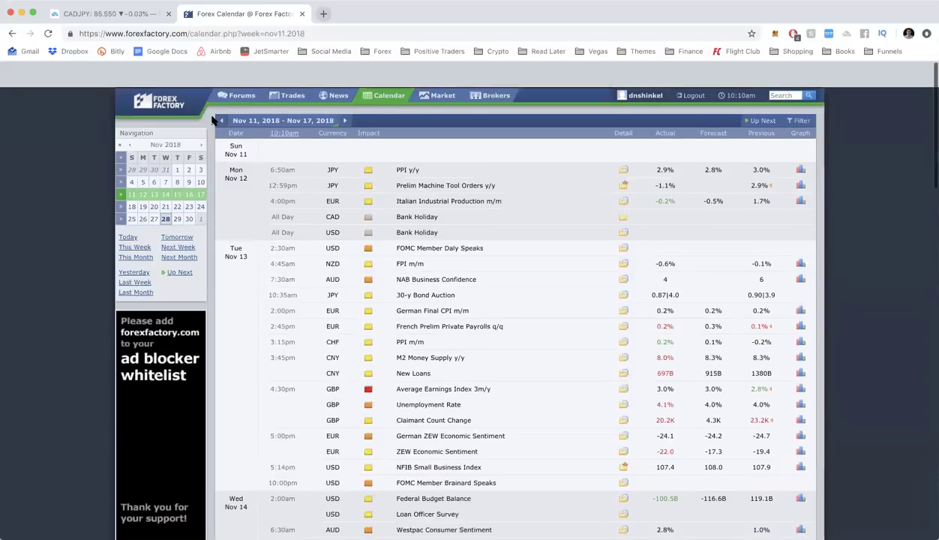
left_click(120, 195)
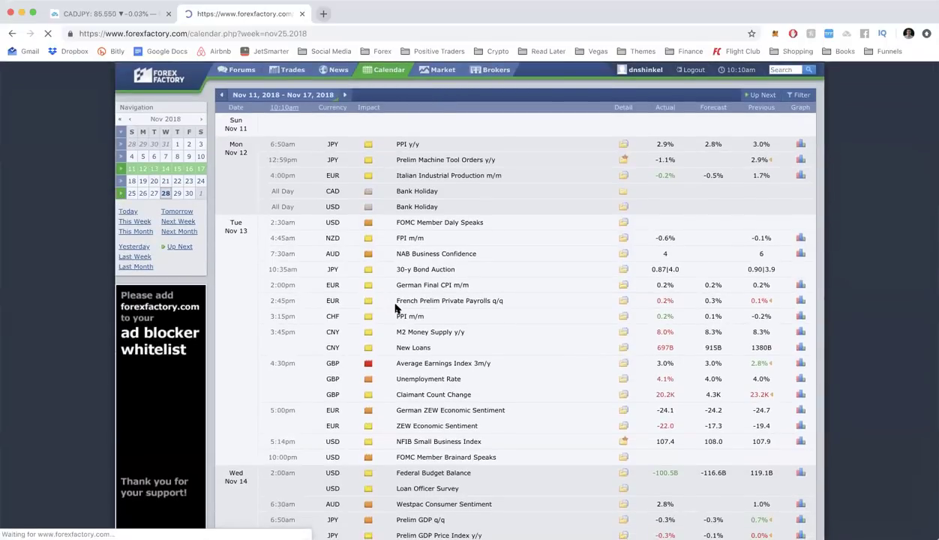
scroll(398, 308, "down", 5)
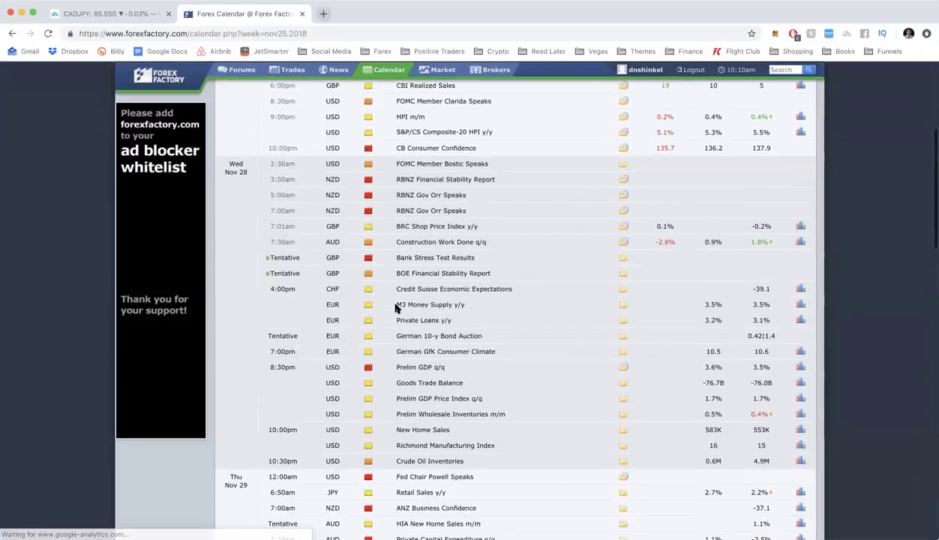
Step: Open last week's calendar, Nov 18 to Nov 24, and look through its events down to Nov 23
scroll(398, 308, "up", 8)
left_click(141, 191)
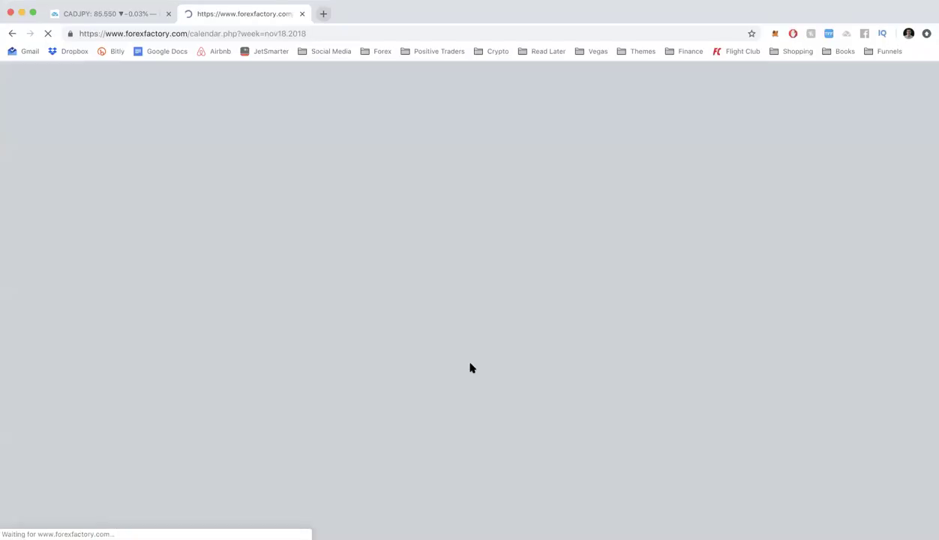
scroll(469, 367, "down", 5)
scroll(470, 368, "down", 10)
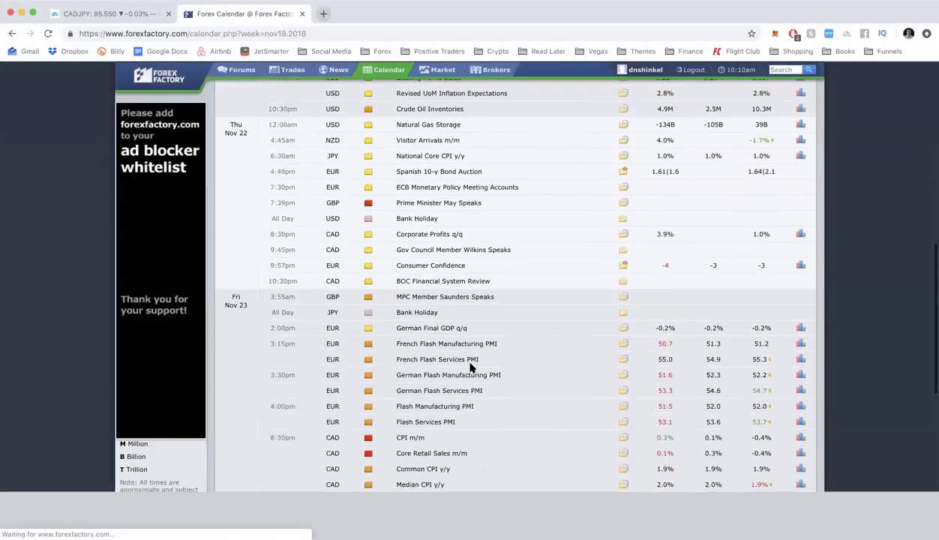
Step: Open the calendar week of Nov 11, 2018 and look through all its events down to Nov 17
scroll(470, 367, "up", 15)
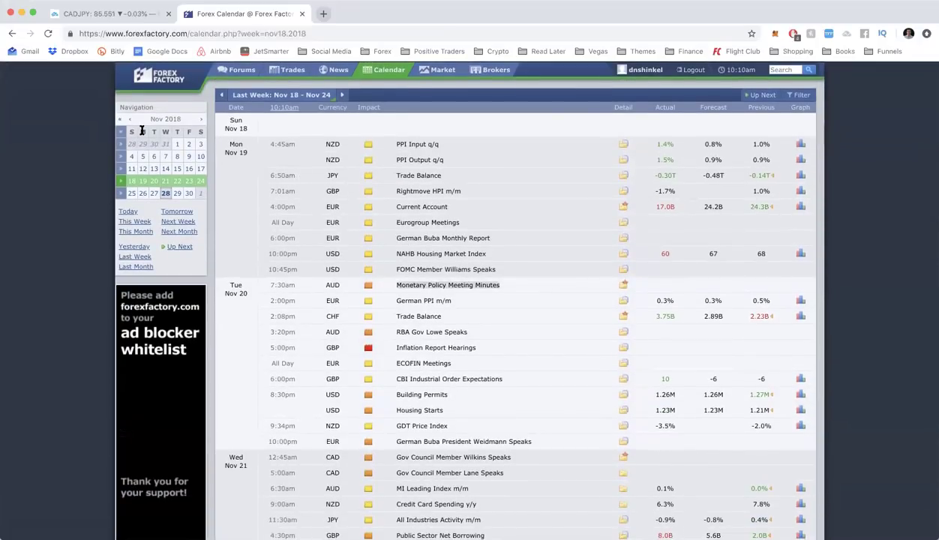
left_click(119, 170)
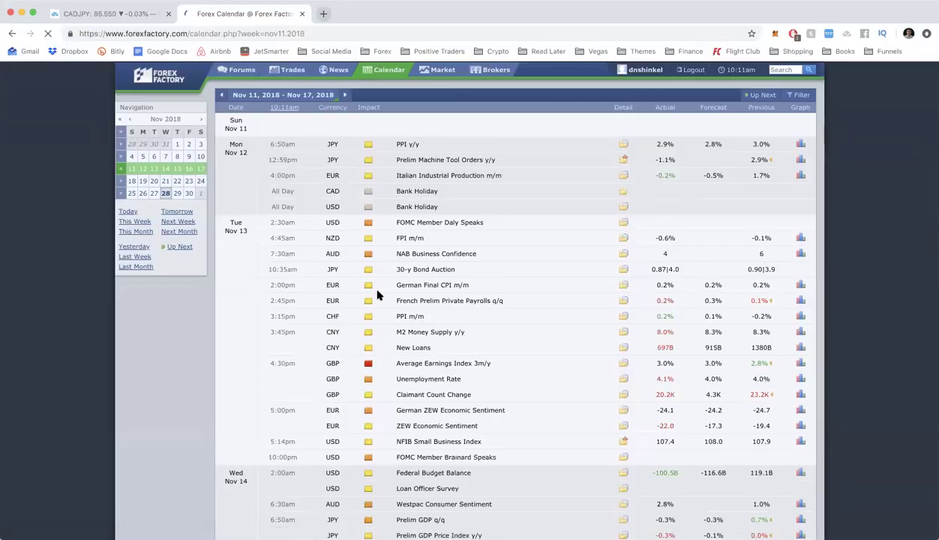
scroll(378, 295, "down", 1)
scroll(377, 296, "down", 9)
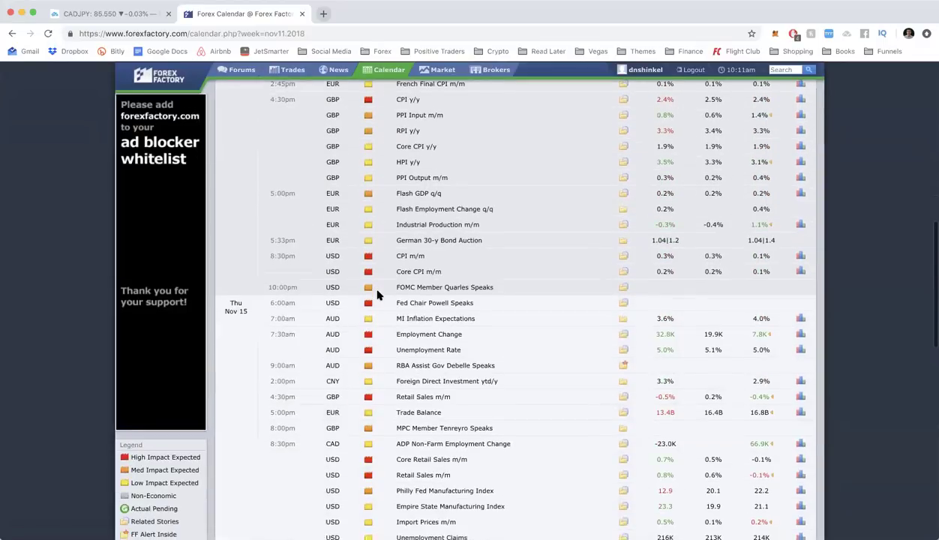
scroll(377, 296, "down", 8)
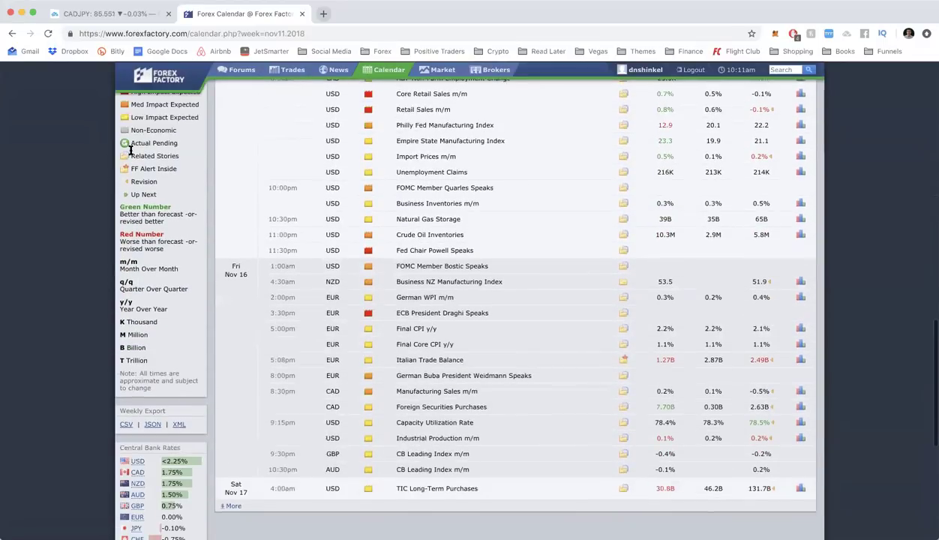
Step: Open the calendar week of Nov 4, 2018 and look through its events down to the Nov 9 FOMC Statement and Federal Funds Rate
scroll(111, 165, "up", 15)
left_click(120, 157)
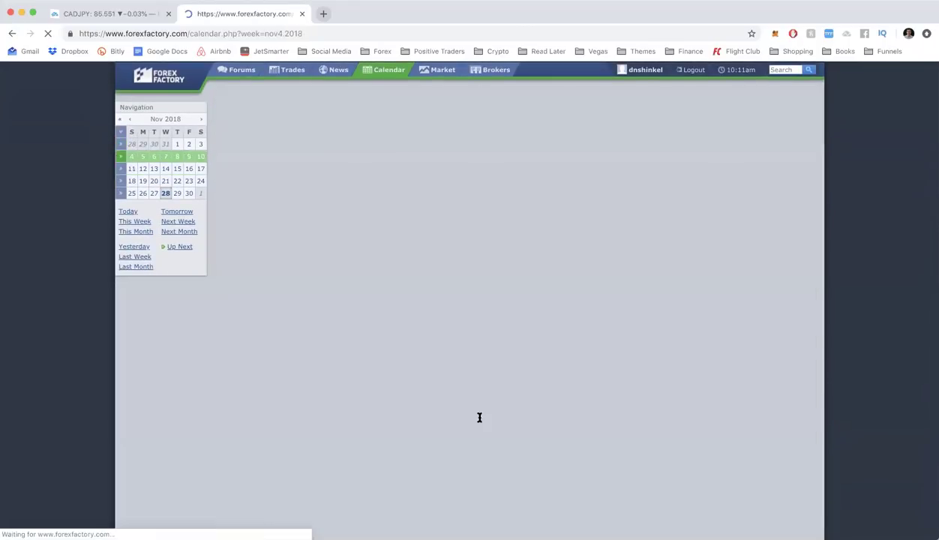
scroll(485, 429, "down", 15)
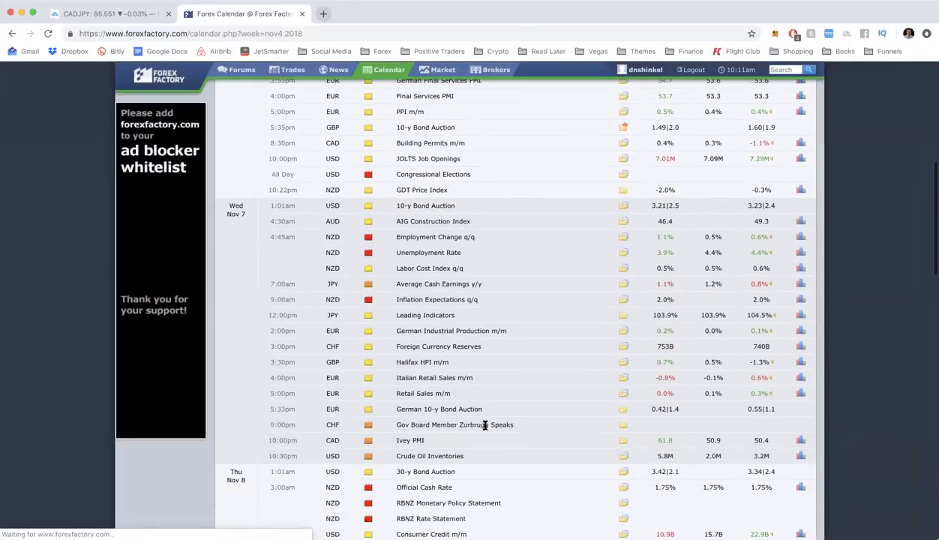
scroll(484, 428, "down", 15)
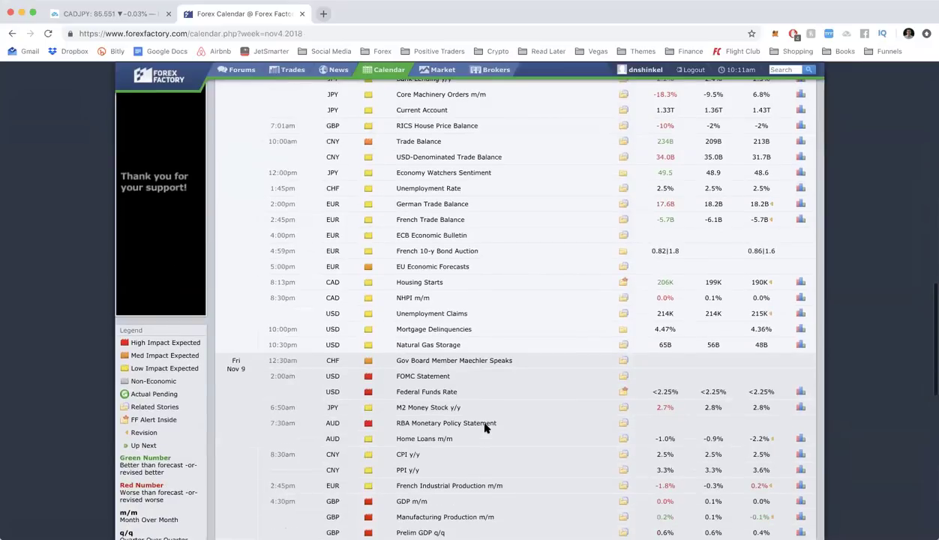
Step: Return the calendar to the current week, Nov 25 to Dec 1
scroll(484, 429, "up", 20)
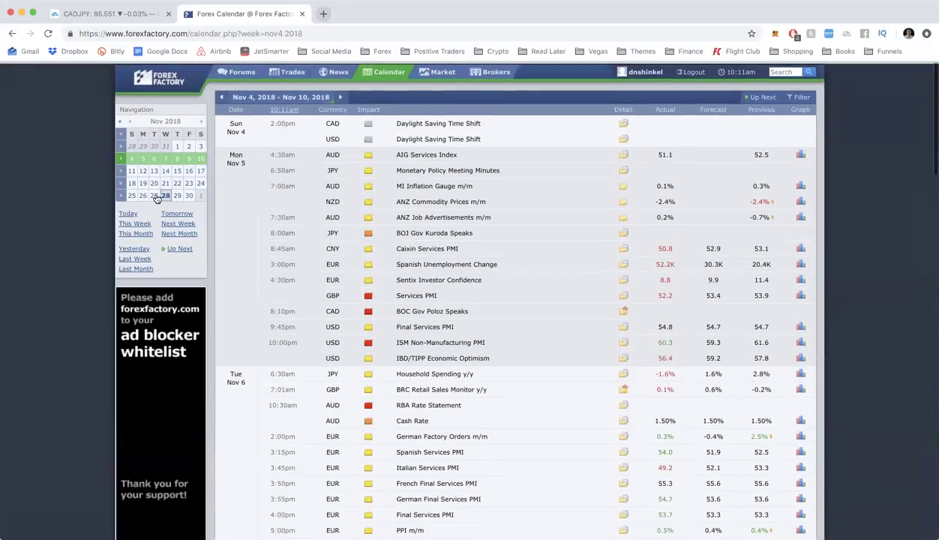
left_click(119, 195)
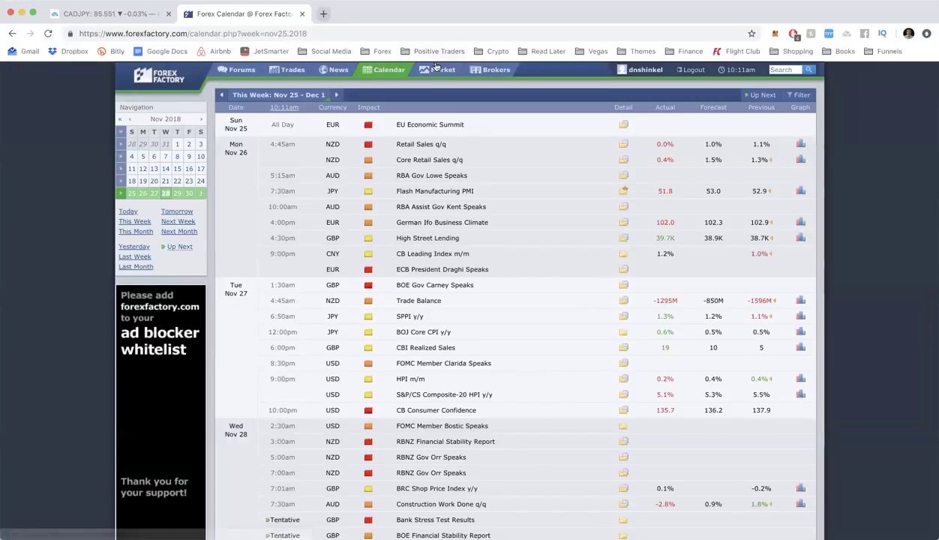
left_click(438, 53)
left_click(440, 55)
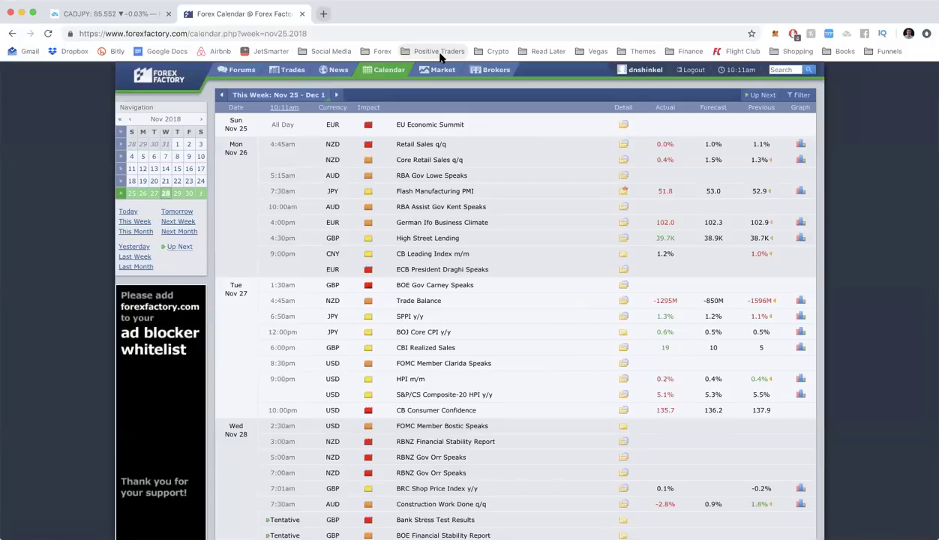
Step: Examine this week's Nov 28 and Nov 29 events, including USD Prelim GDP and Fed Chair Powell Speaks
scroll(411, 129, "down", 5)
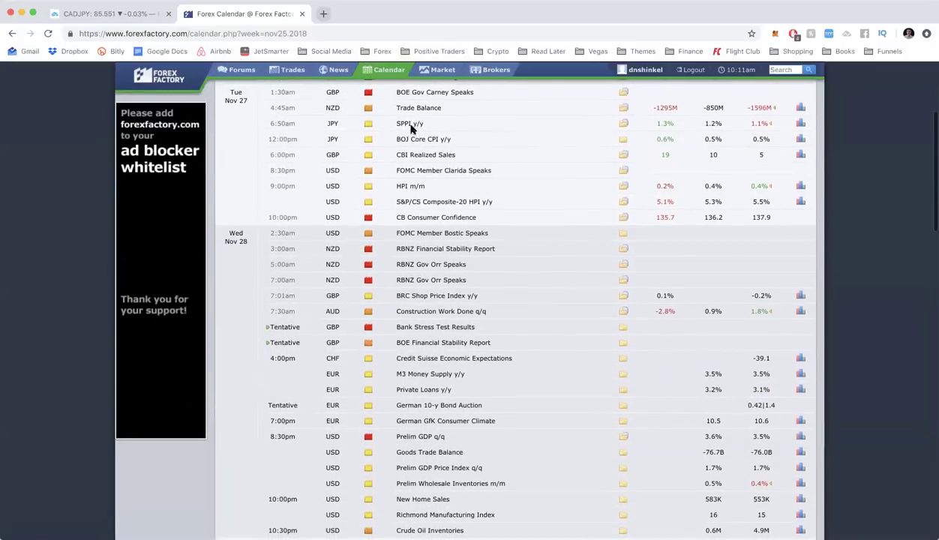
scroll(412, 129, "down", 2)
scroll(411, 129, "down", 2)
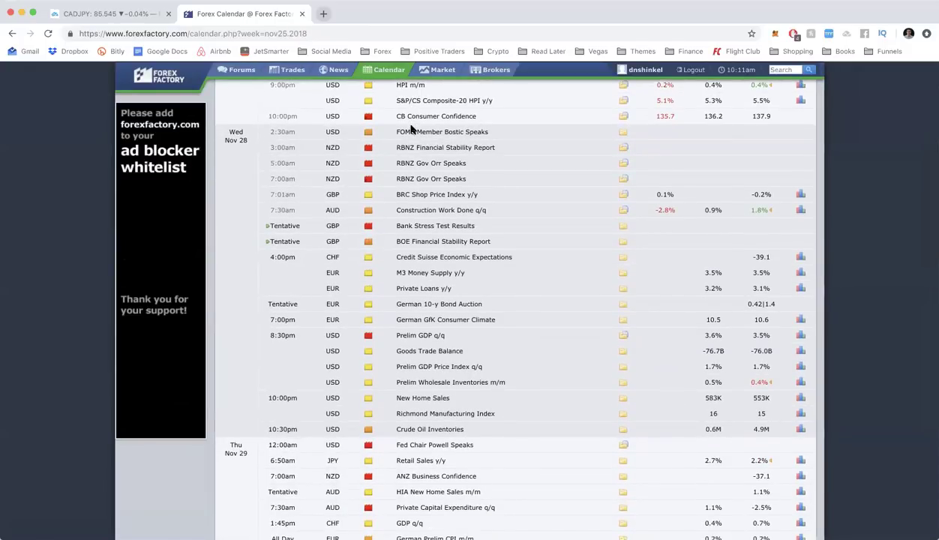
scroll(411, 130, "down", 1)
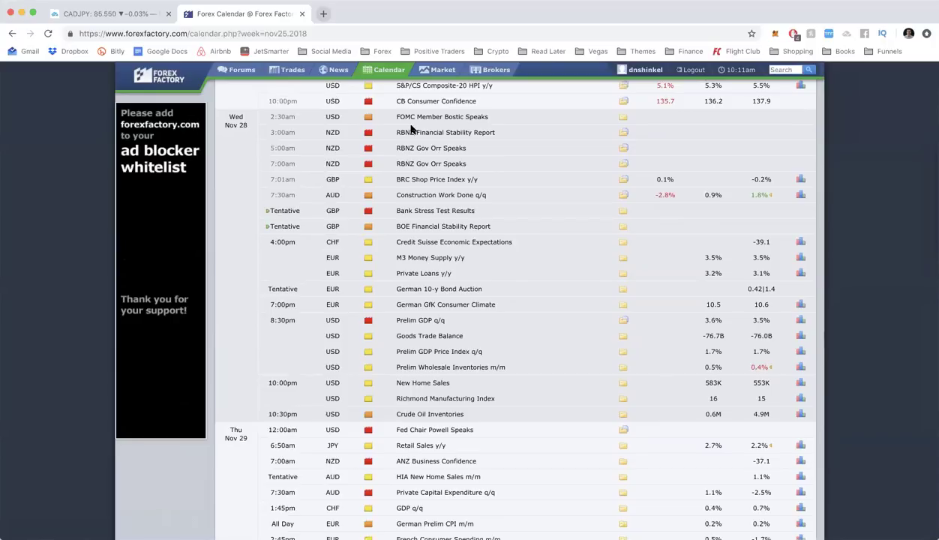
scroll(461, 352, "down", 1)
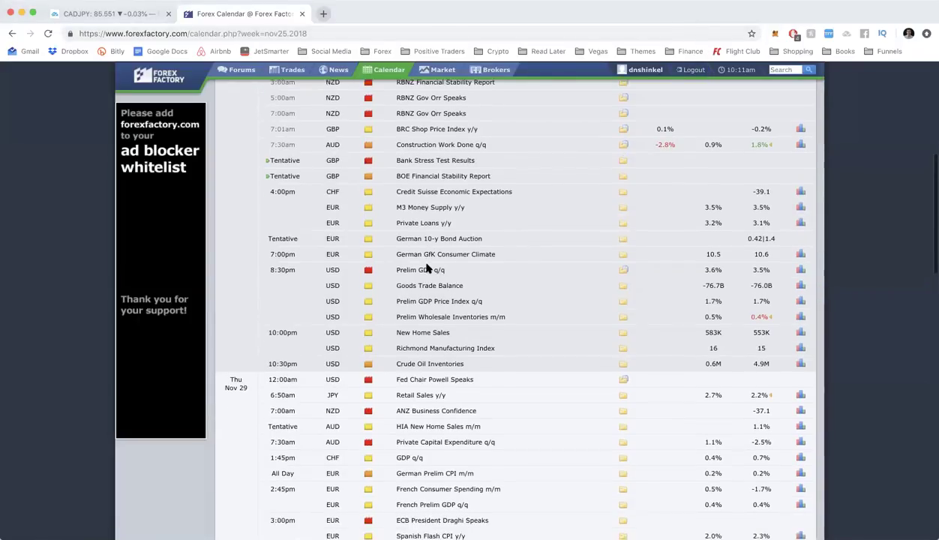
scroll(427, 268, "down", 1)
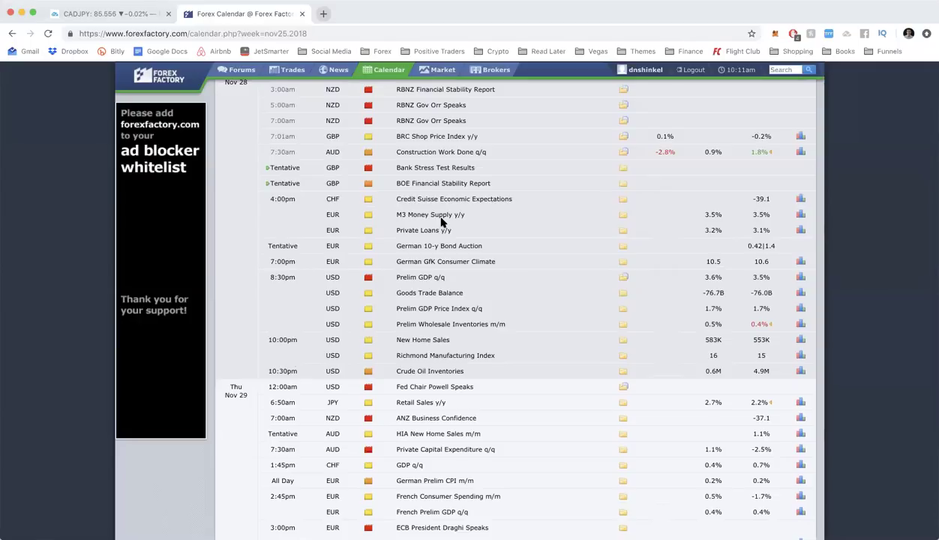
scroll(441, 221, "down", 3)
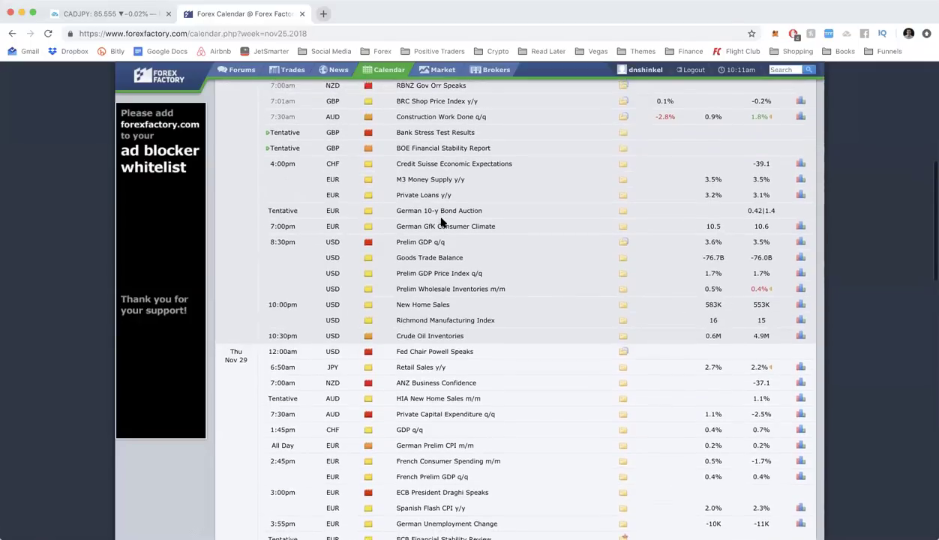
scroll(441, 221, "up", 1)
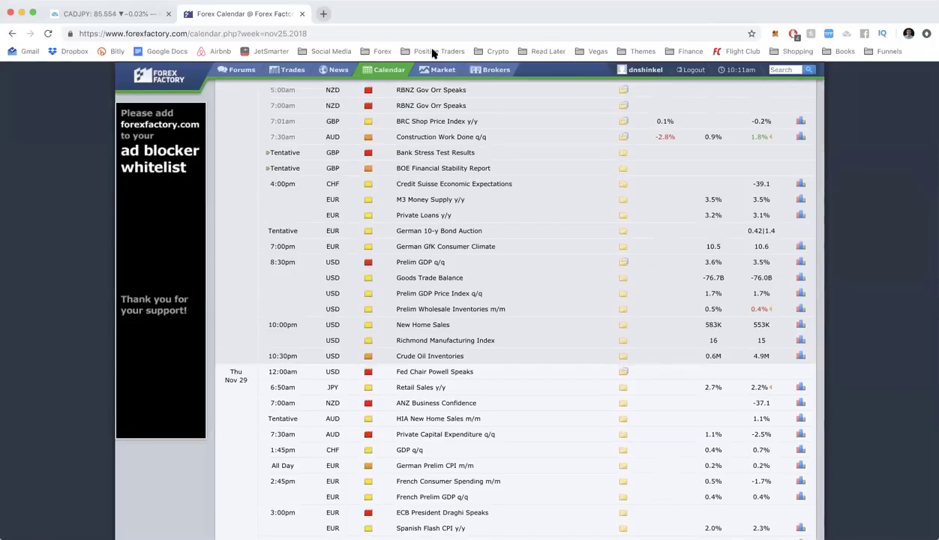
left_click(434, 51)
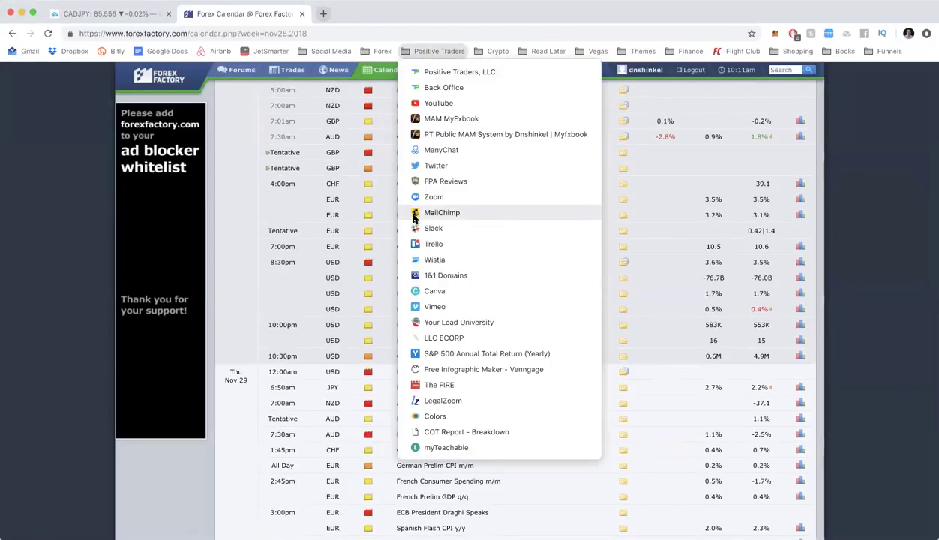
mouse_move(383, 51)
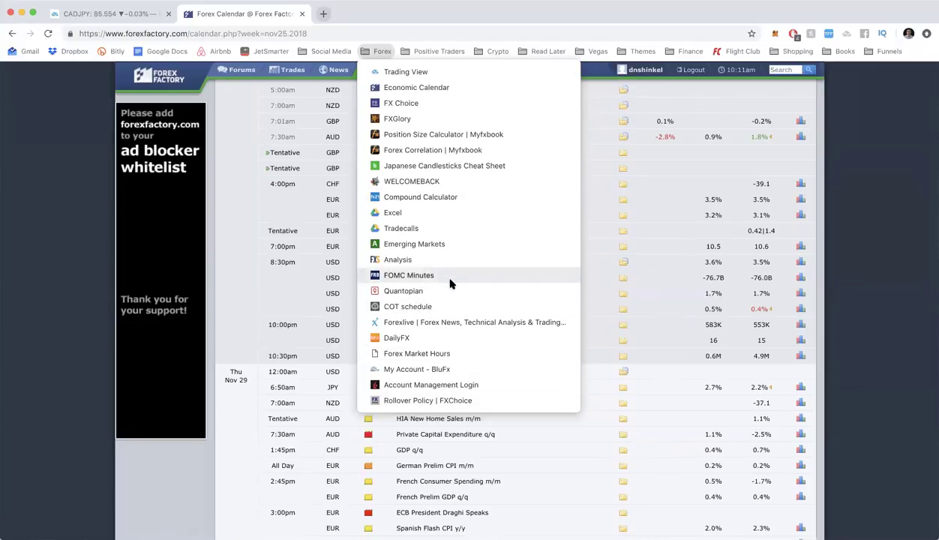
left_click(562, 15)
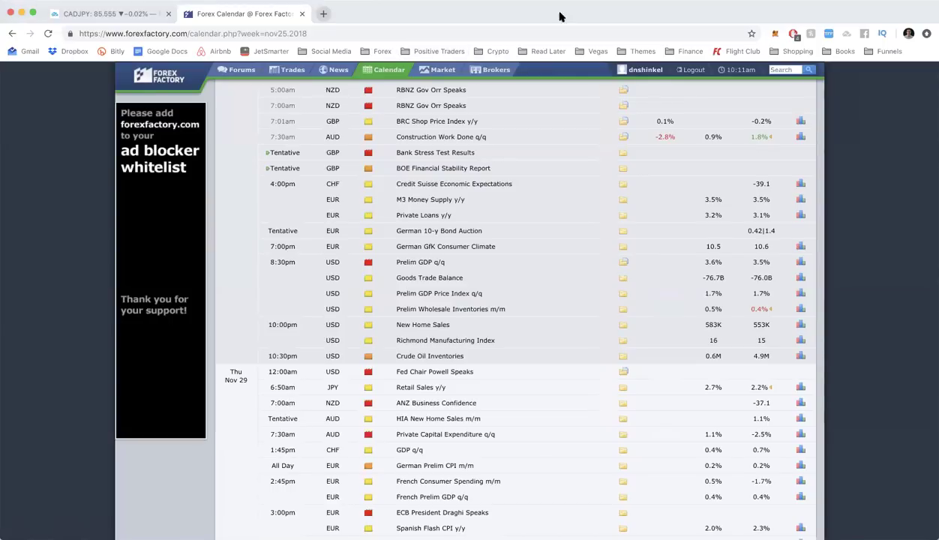
Step: Open the FOMC Minutes bookmark from the Forex folder in a new tab
left_click(324, 14)
left_click(381, 51)
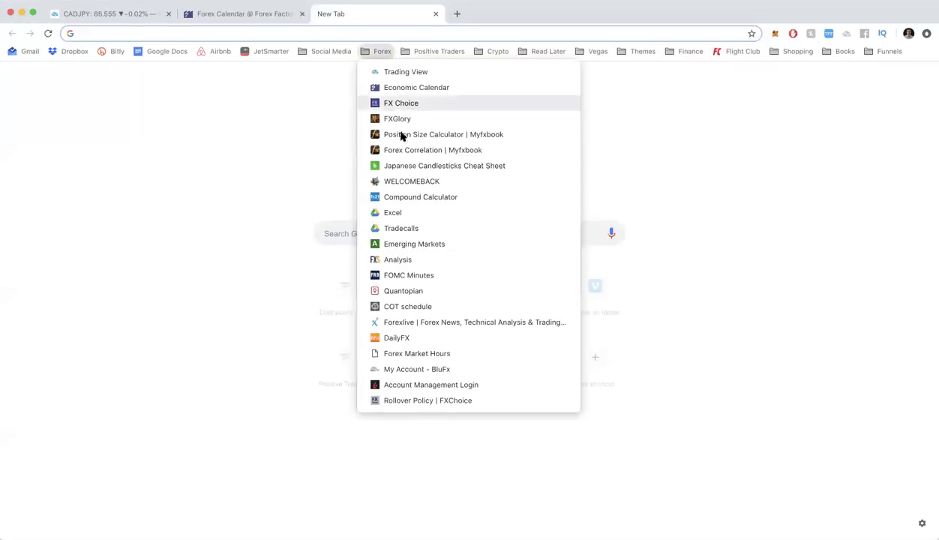
left_click(405, 276)
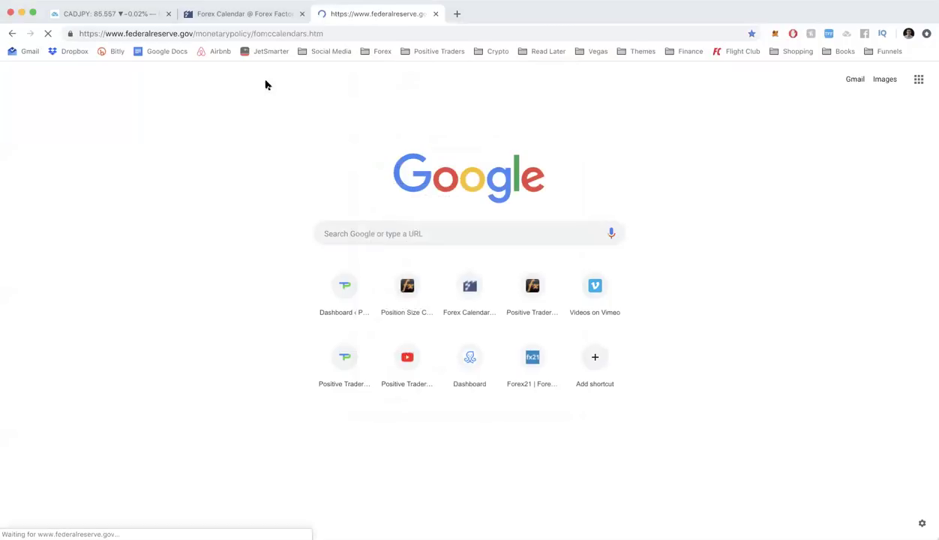
left_click(191, 33)
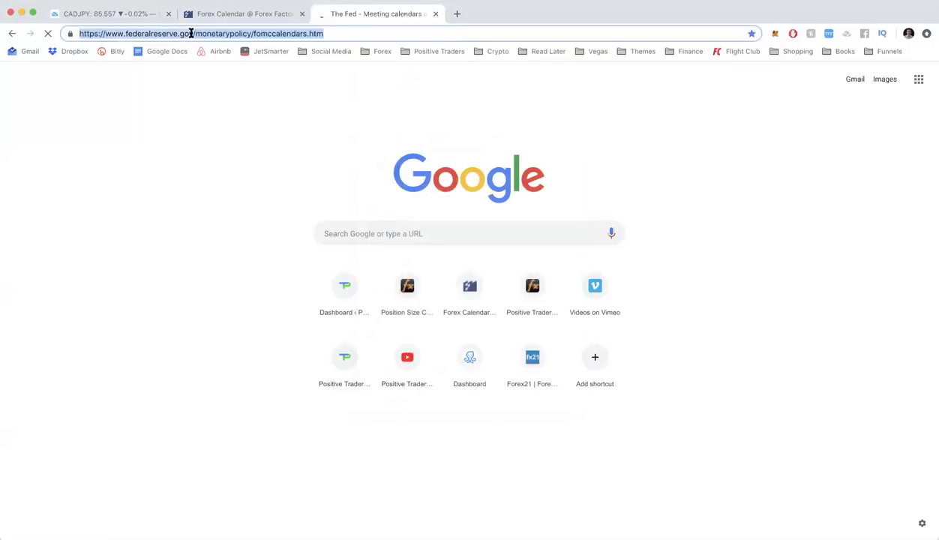
left_click(192, 33)
left_click_drag(194, 33, 105, 33)
Step: Look through the 2018 FOMC Meetings table down to the September, November and December meetings
mouse_move(292, 174)
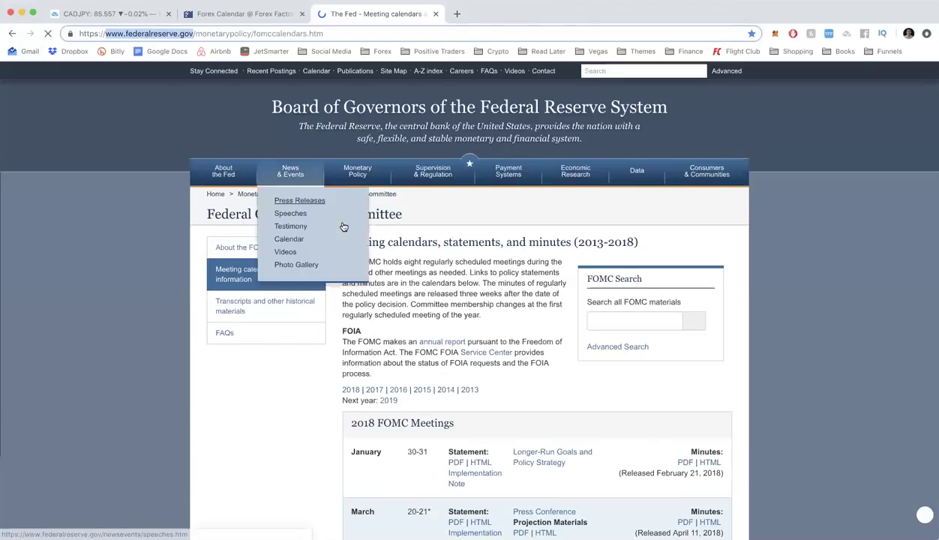
scroll(343, 227, "down", 1)
scroll(436, 270, "down", 3)
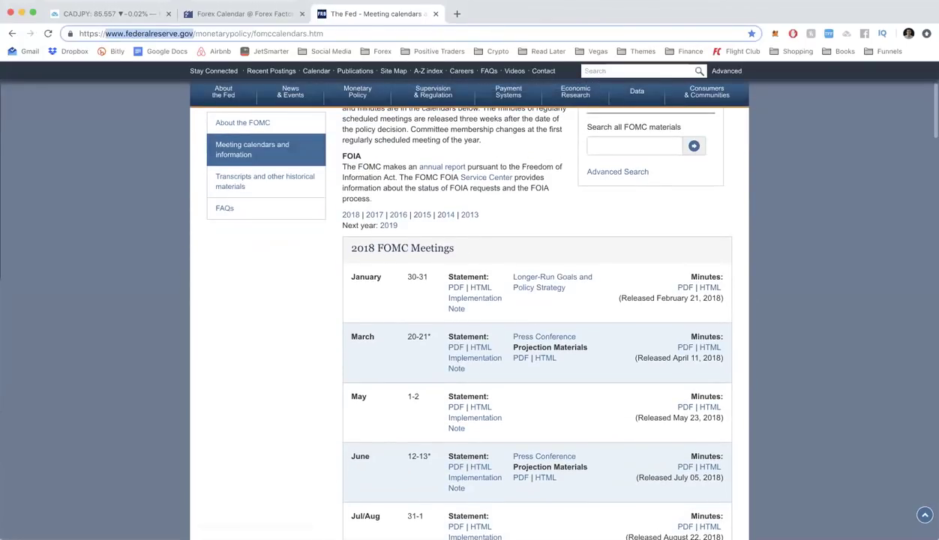
scroll(459, 210, "down", 5)
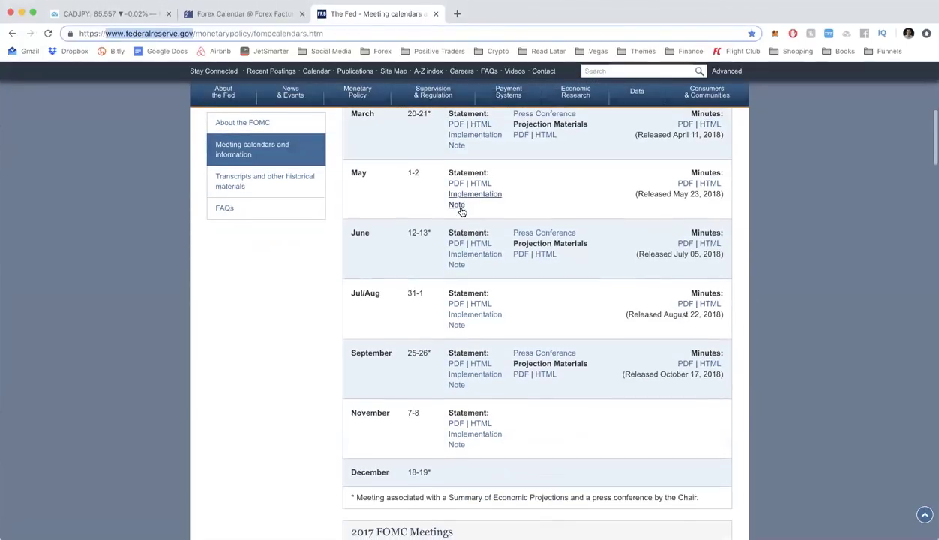
scroll(524, 334, "up", 1)
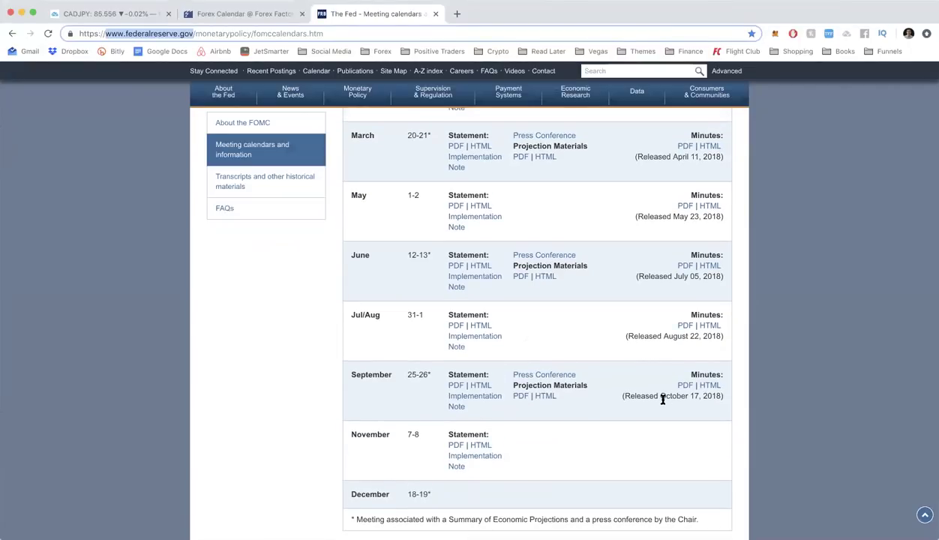
Step: Highlight the September meeting's minutes release and the November 7-8 meeting's date and statement links
left_click_drag(666, 385, 721, 385)
left_click_drag(476, 469, 419, 440)
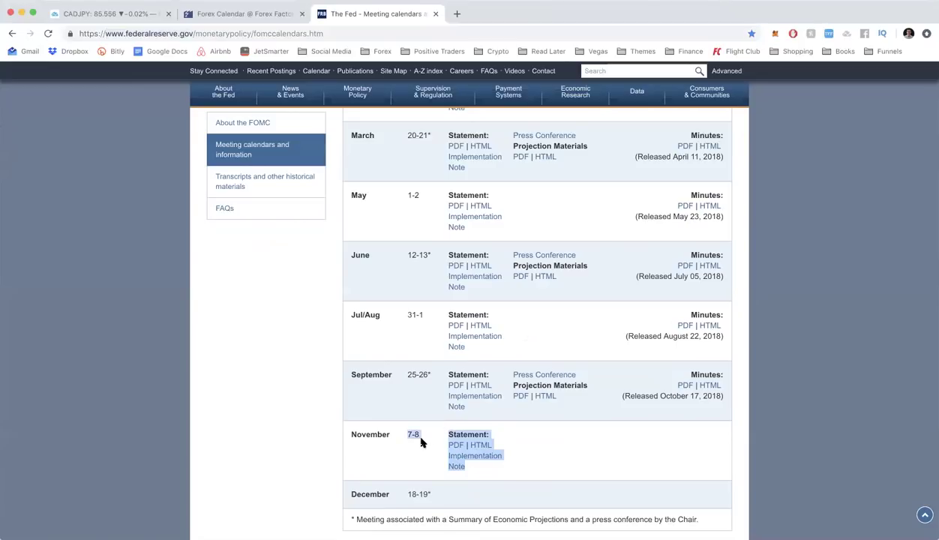
left_click(421, 443)
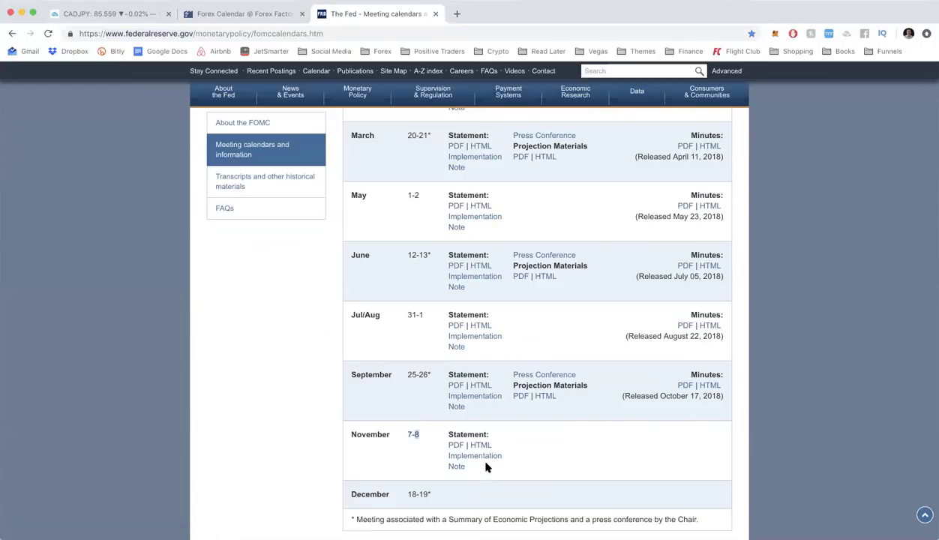
left_click(420, 417)
Step: Return to the Forex Factory calendar, show the week of December 2, 2018 and look through its events down to Saturday, Dec 8
left_click(220, 16)
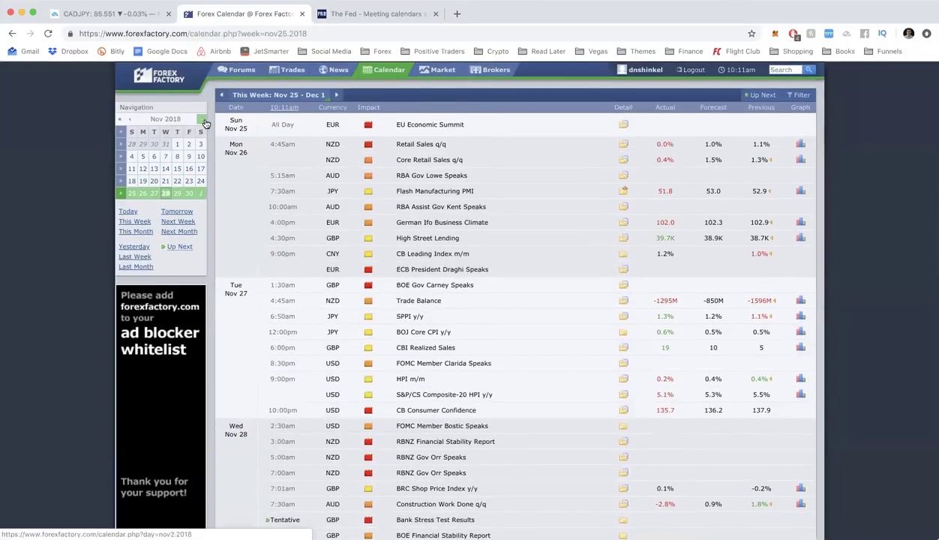
left_click(201, 119)
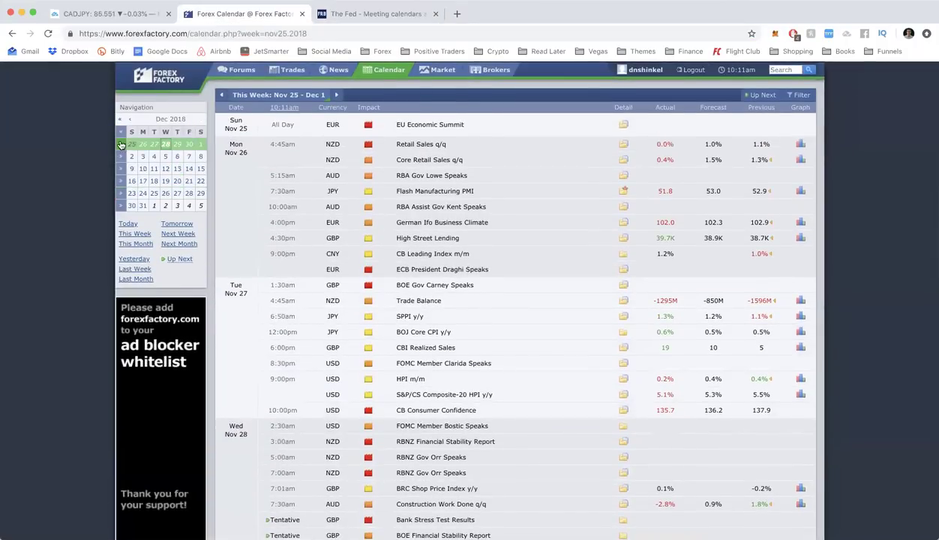
left_click(119, 156)
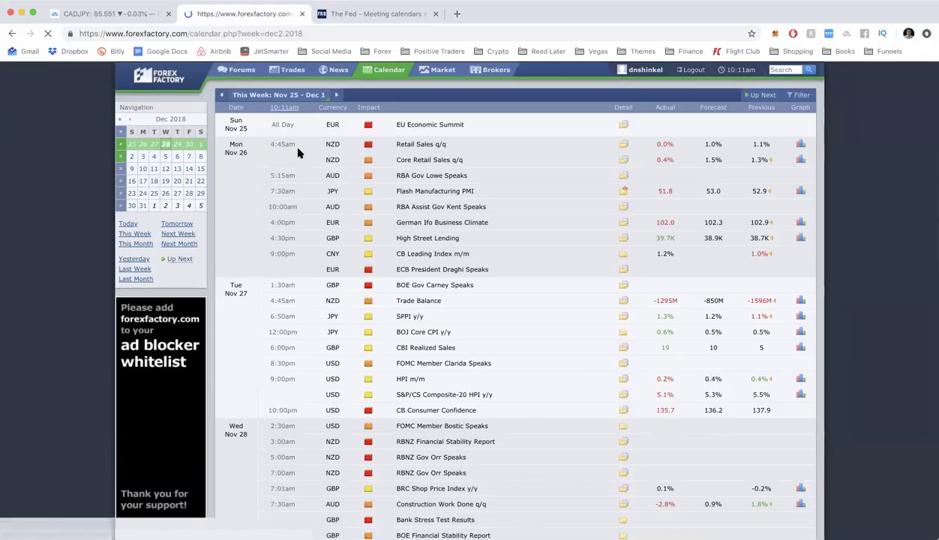
scroll(297, 153, "down", 5)
scroll(297, 153, "down", 10)
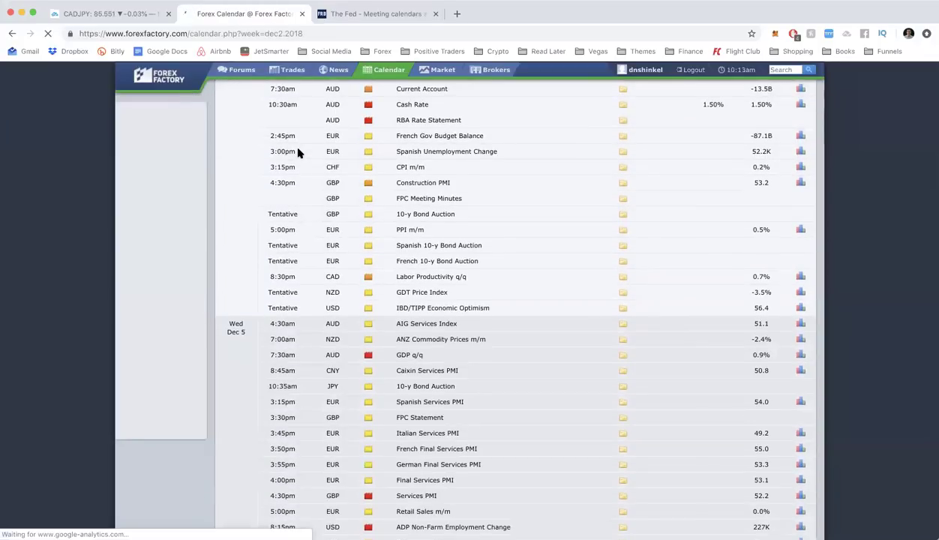
scroll(297, 153, "down", 6)
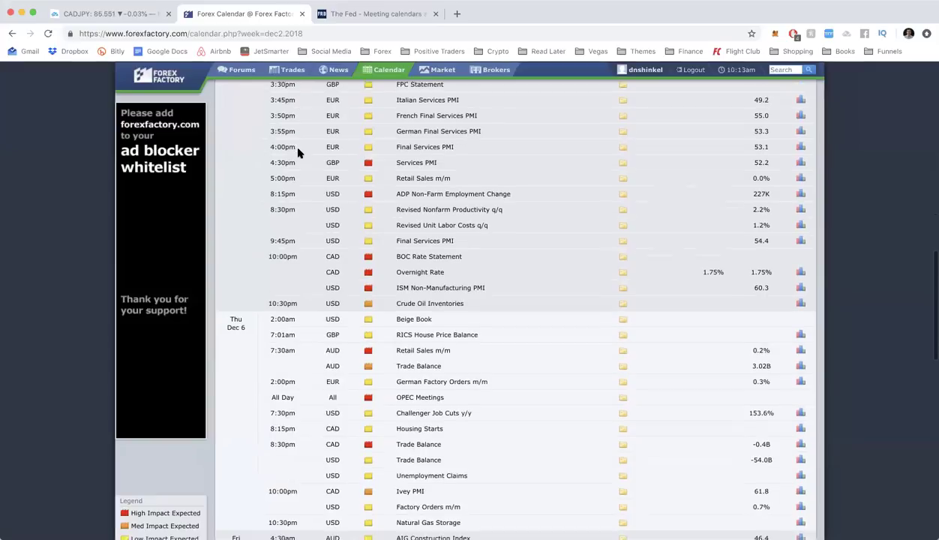
scroll(297, 153, "down", 6)
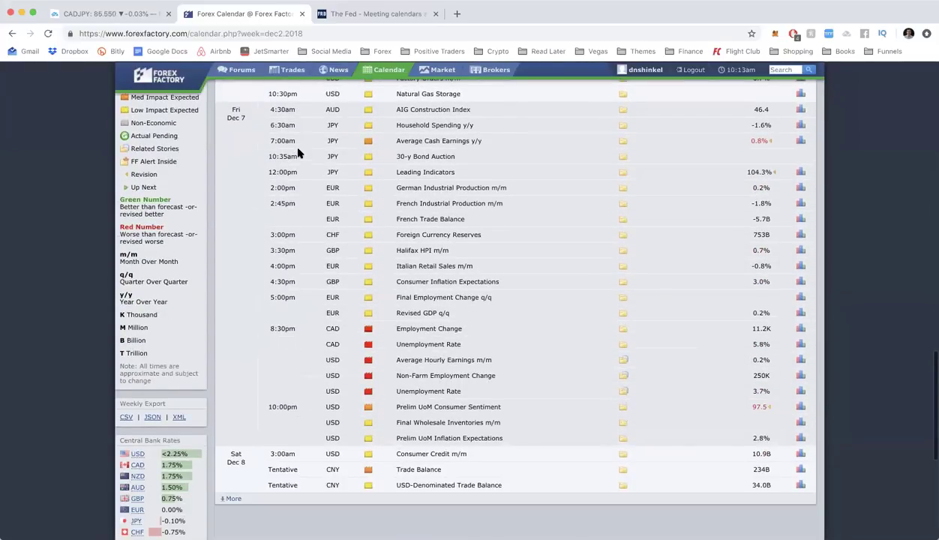
Step: Show the calendar week of Dec 9 to Dec 15, 2018 and look through its events for FOMC releases
scroll(297, 153, "up", 20)
left_click(120, 170)
scroll(496, 193, "down", 15)
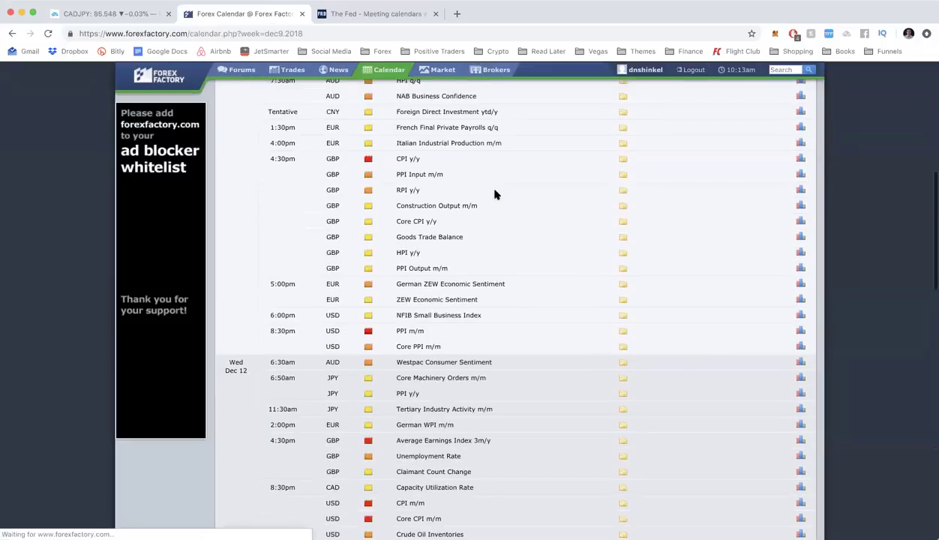
scroll(495, 193, "down", 10)
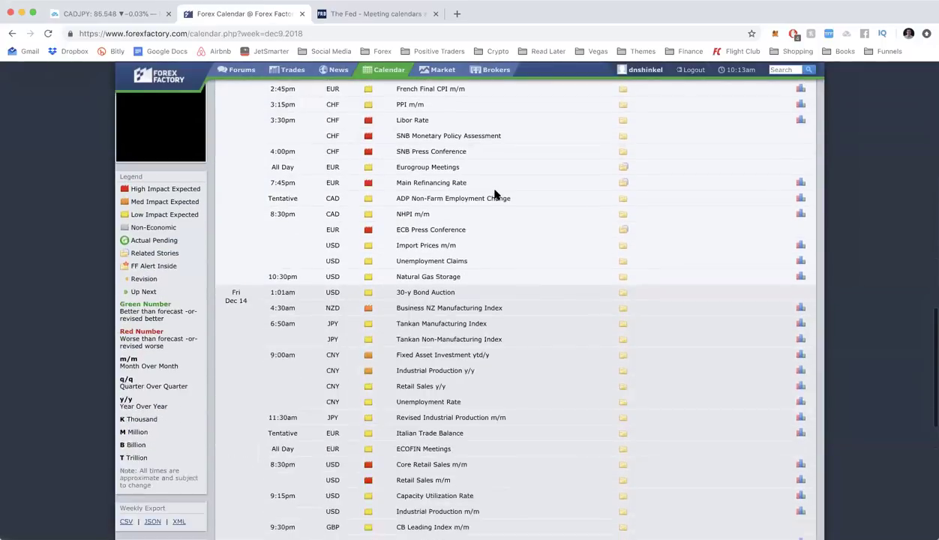
scroll(494, 194, "up", 20)
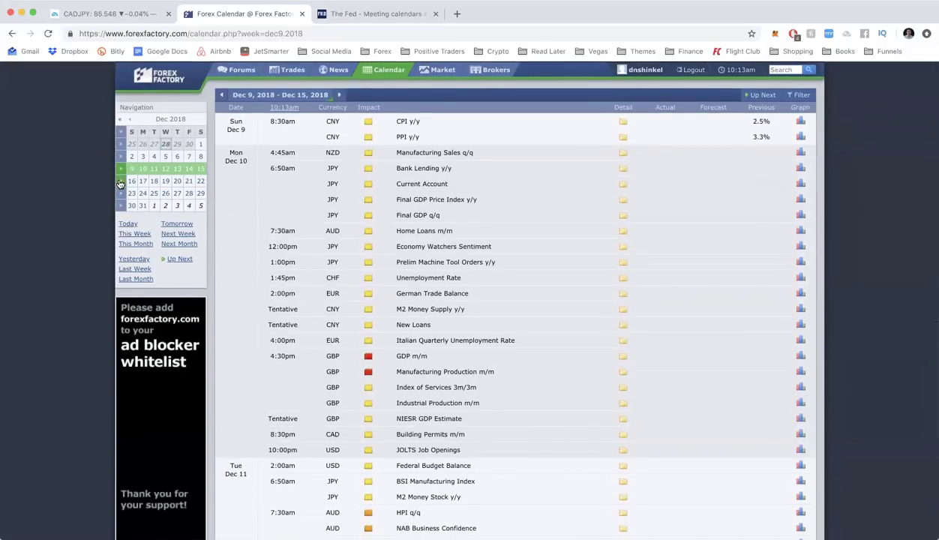
Step: Check the September minutes' release date on the Fed page and find that release in the Forex Factory calendar's October 14, 2018 week
left_click(353, 17)
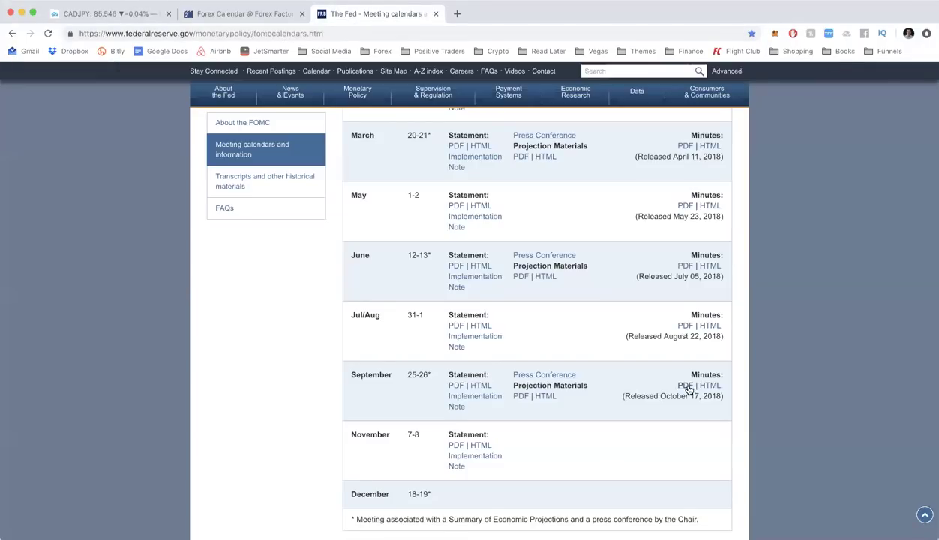
left_click(249, 13)
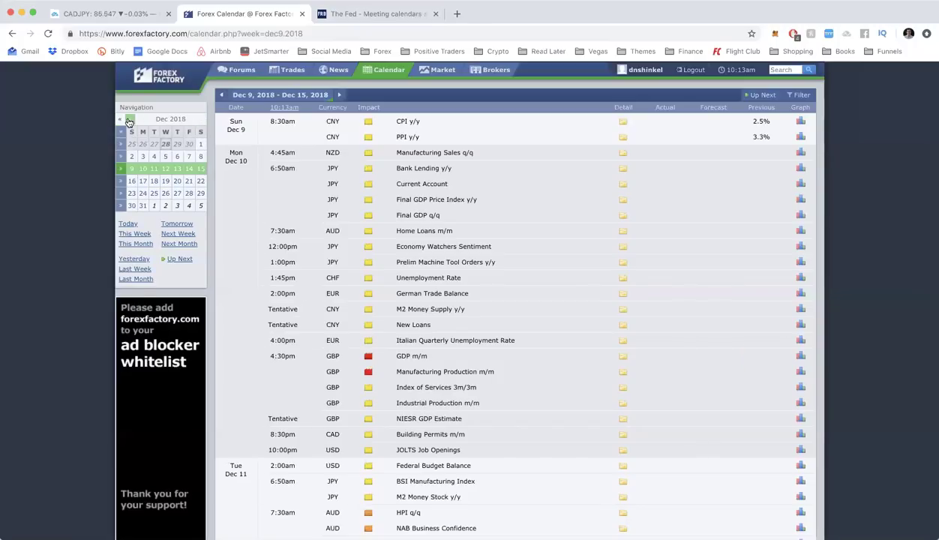
left_click(129, 121)
left_click(129, 121)
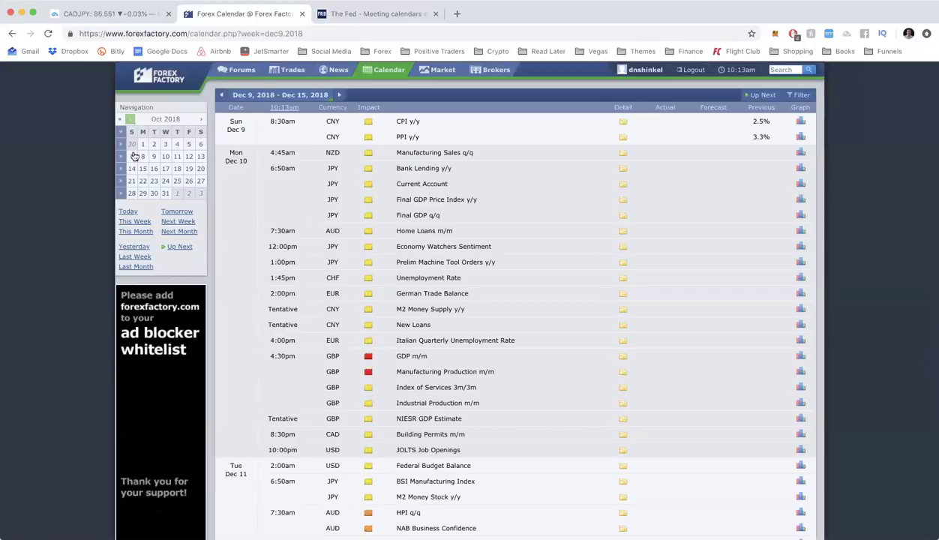
left_click(124, 172)
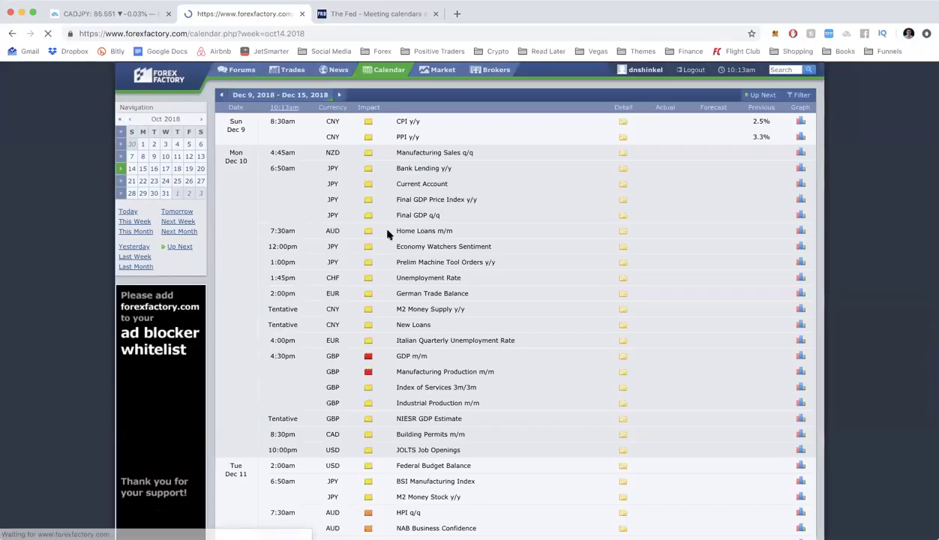
scroll(387, 235, "down", 3)
scroll(387, 235, "down", 10)
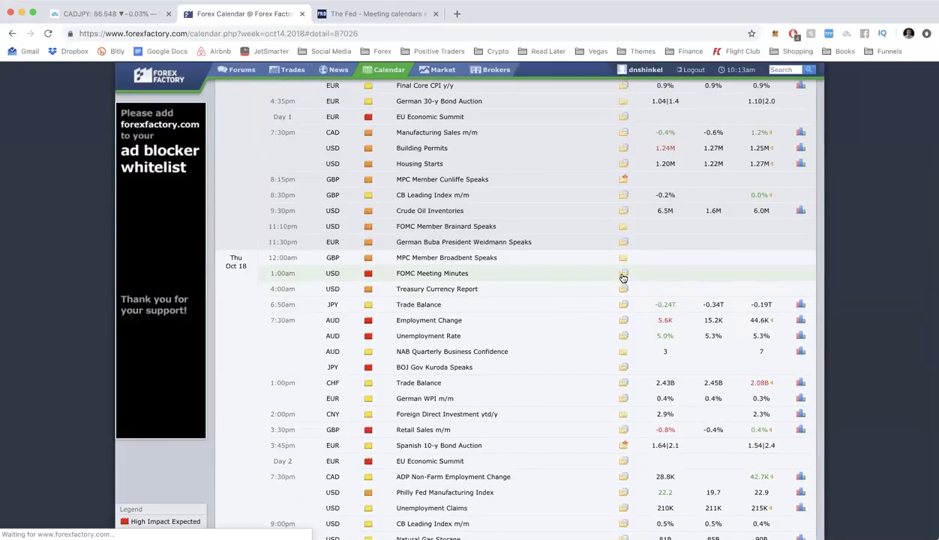
Step: Open the details of the Oct 18 FOMC Meeting Minutes event and follow its Next Release date link
left_click(623, 273)
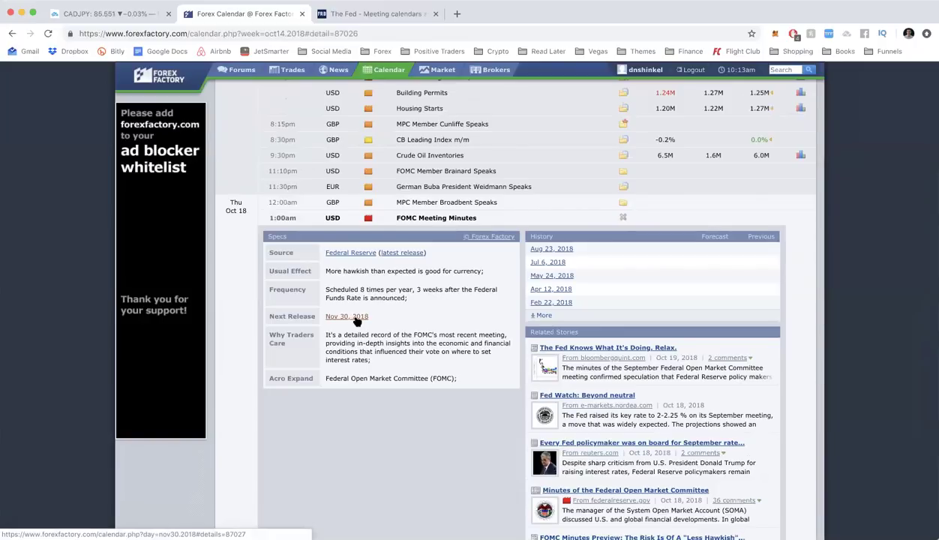
left_click(352, 317)
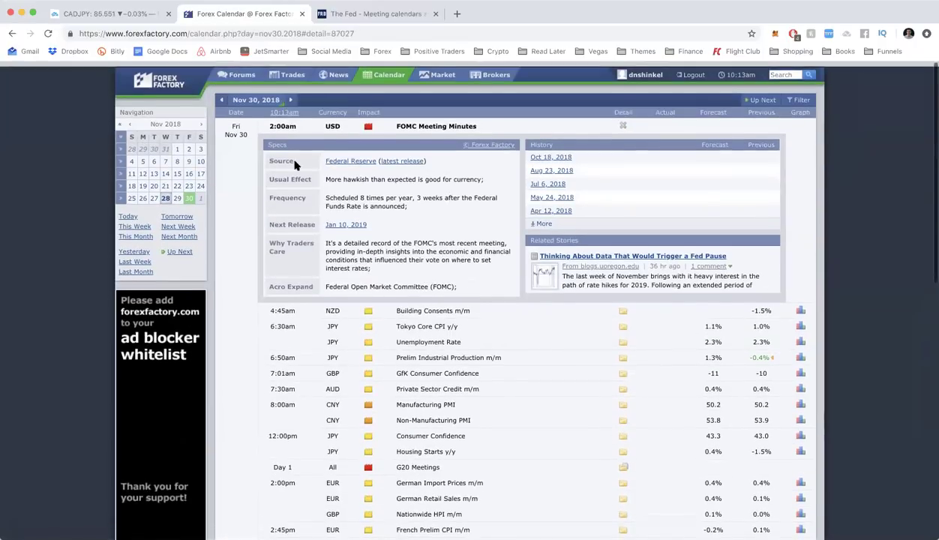
Step: Show the week of November 25, 2018, look through its events and open the details of the Nov 30 FOMC Meeting Minutes
left_click(122, 194)
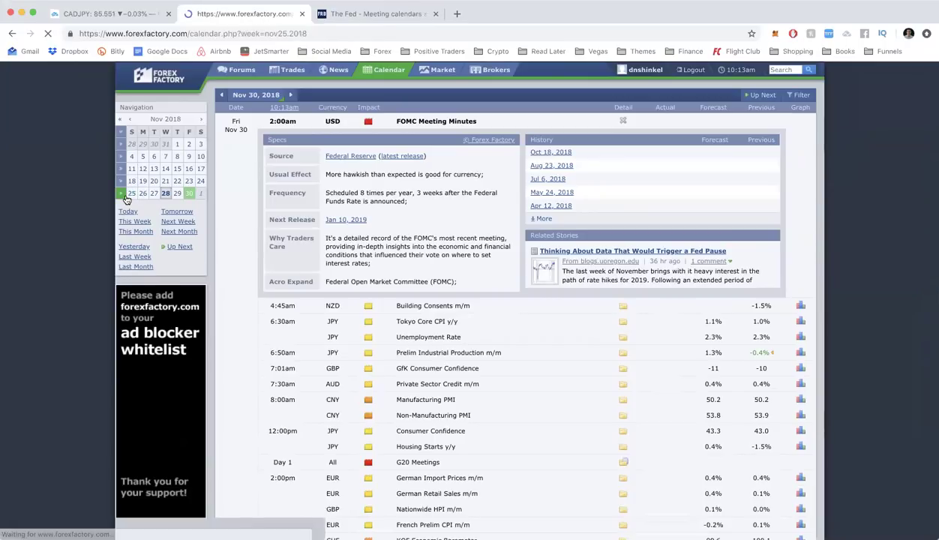
scroll(400, 219, "down", 15)
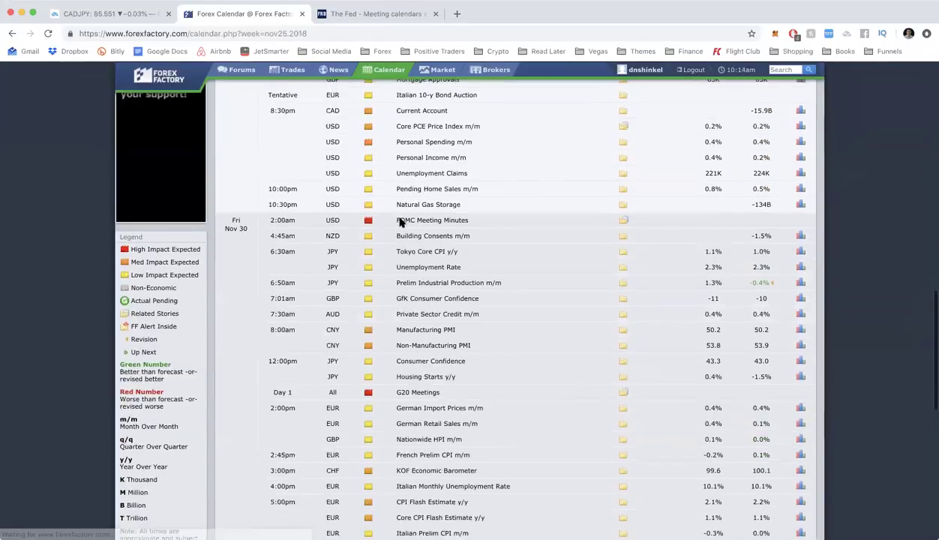
scroll(361, 176, "up", 5)
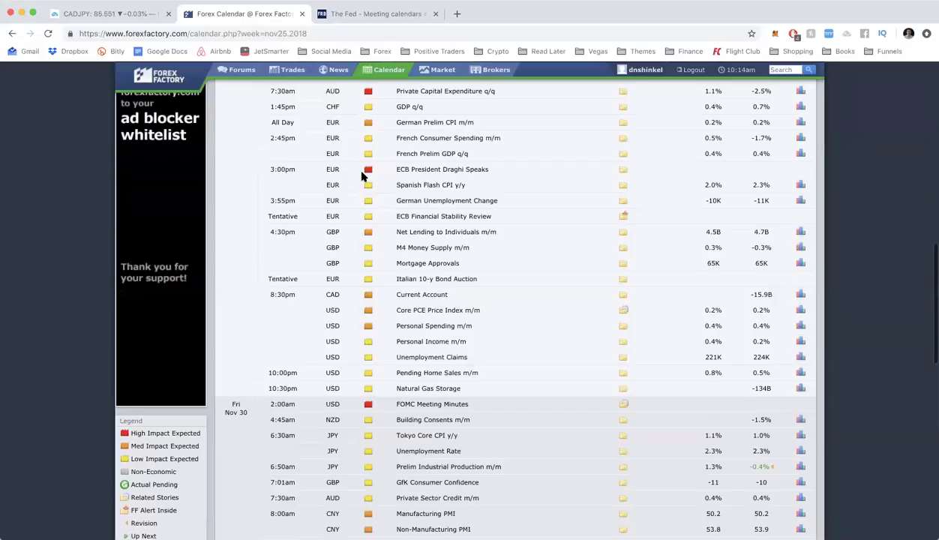
scroll(362, 176, "up", 6)
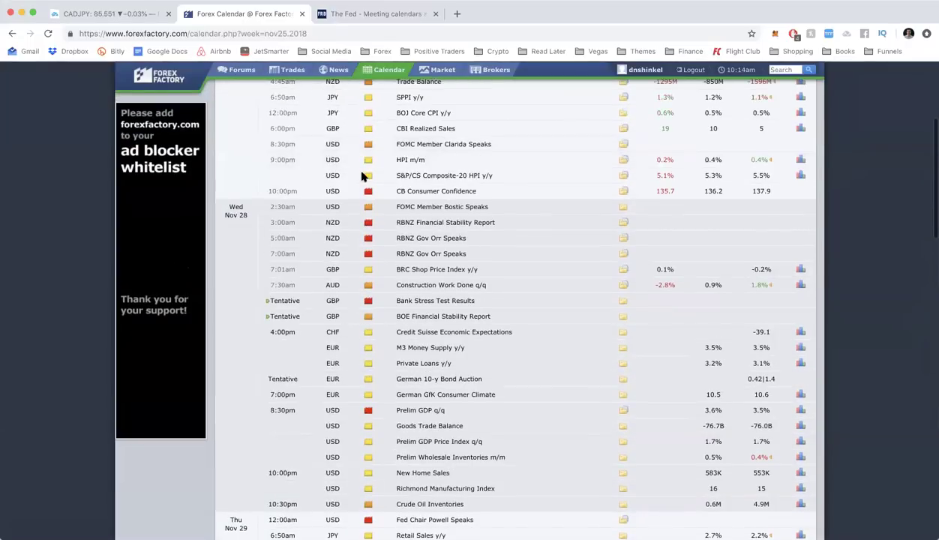
scroll(361, 175, "down", 3)
scroll(362, 175, "down", 5)
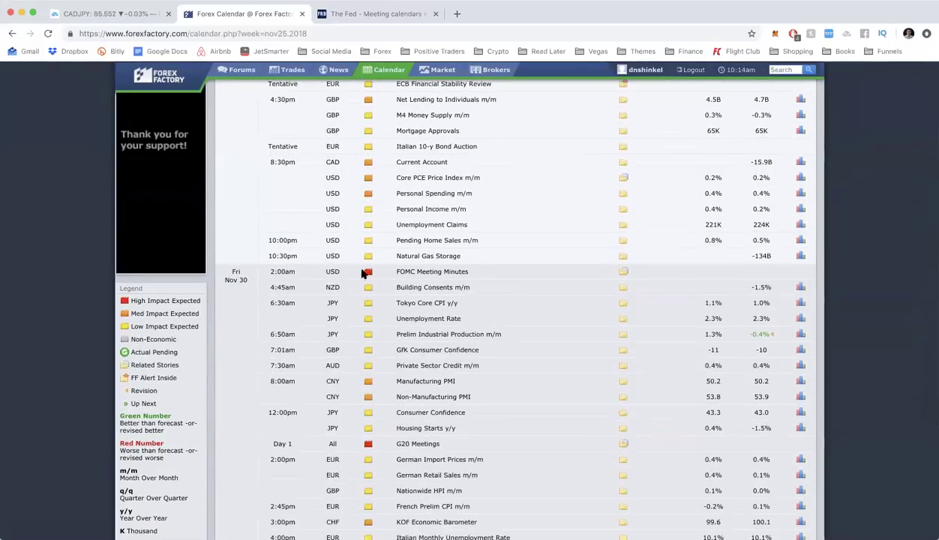
left_click(624, 271)
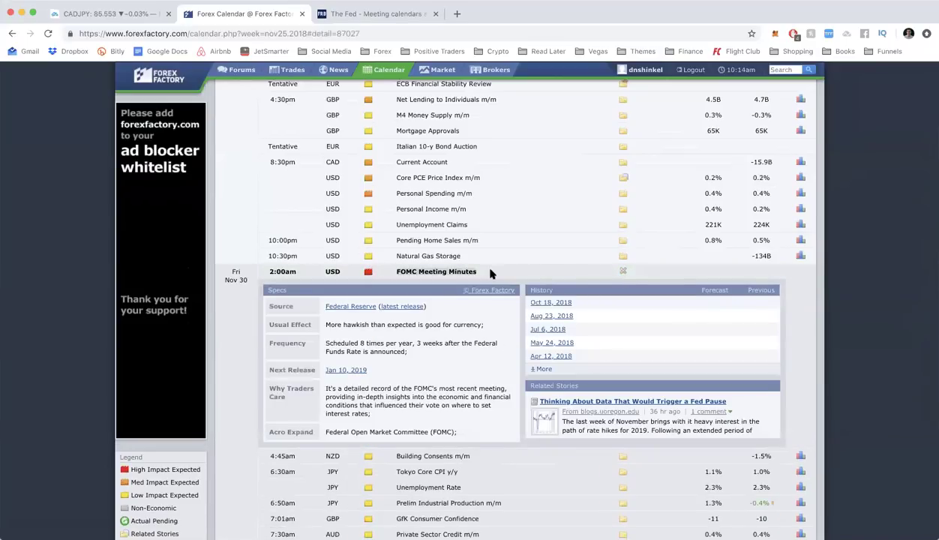
Step: Open the PDF minutes of the September 25-26 meeting from the Fed page and skim the first few pages
left_click(373, 15)
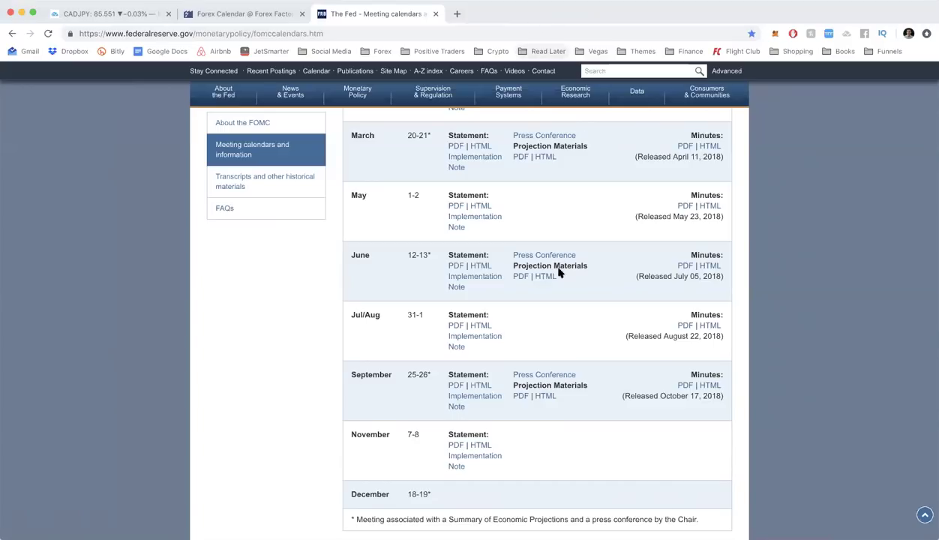
left_click(687, 386)
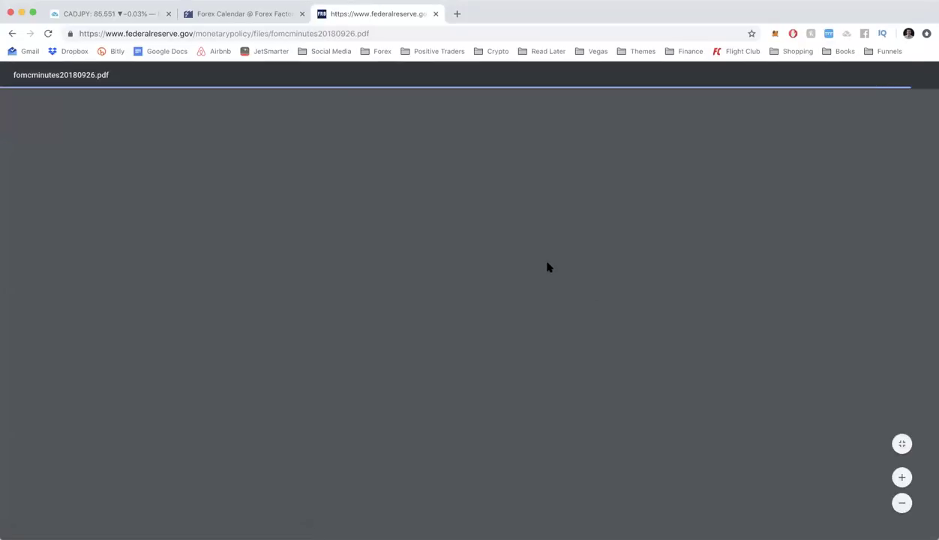
scroll(486, 315, "down", 10)
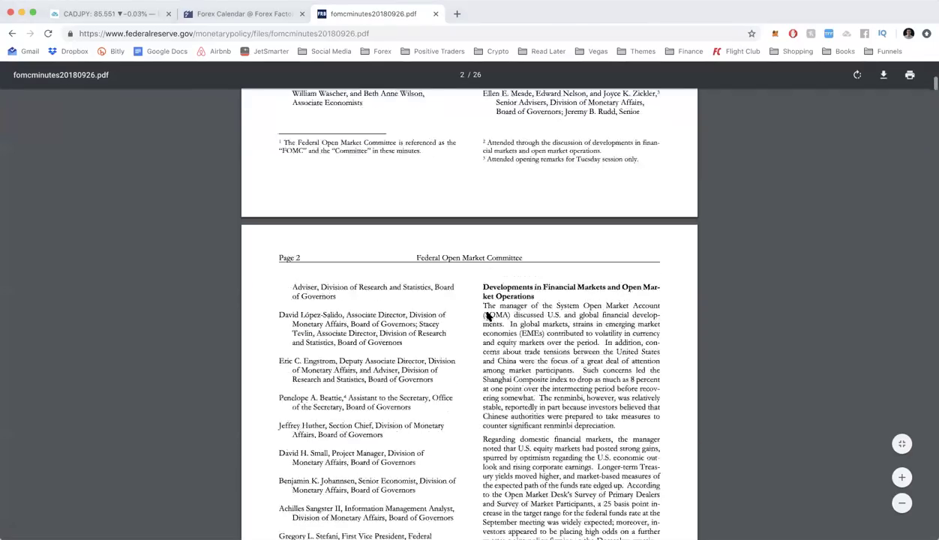
scroll(486, 316, "down", 5)
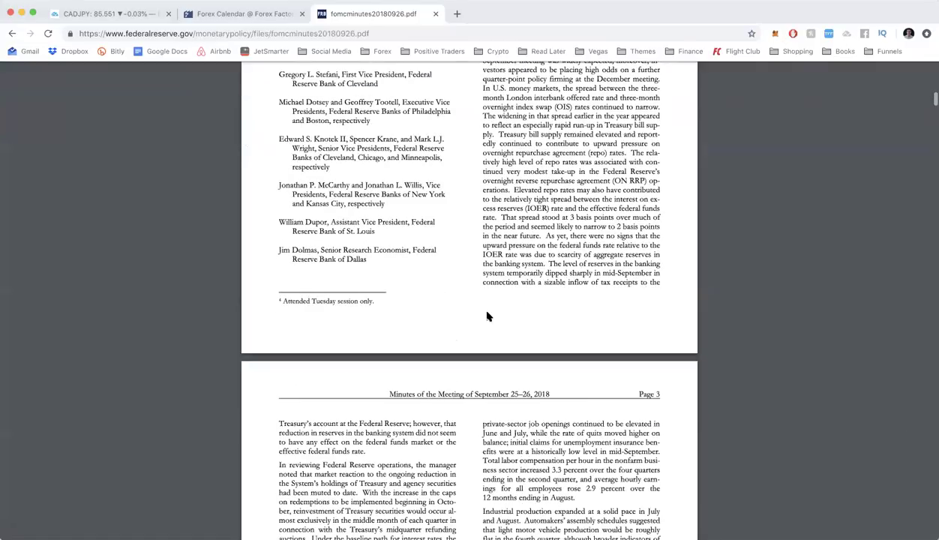
scroll(486, 316, "down", 3)
scroll(486, 316, "down", 12)
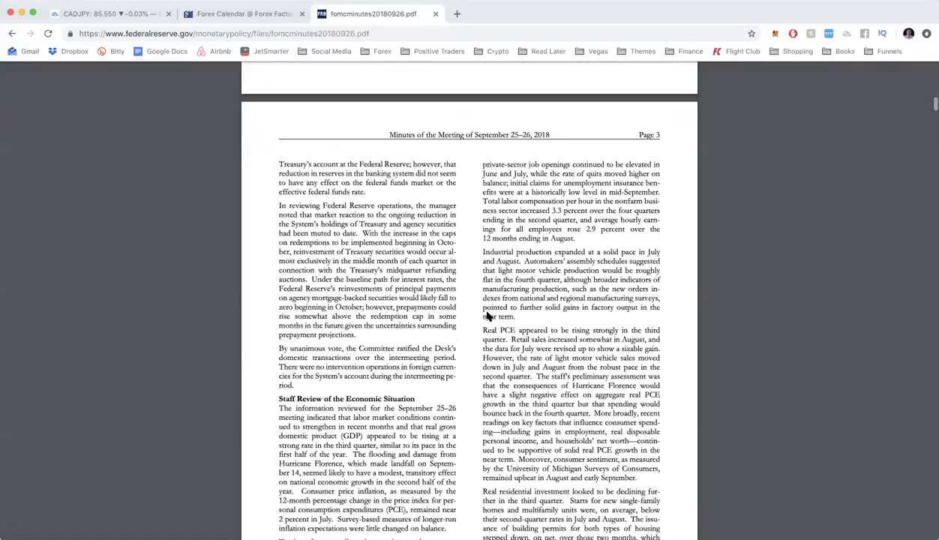
scroll(486, 316, "down", 4)
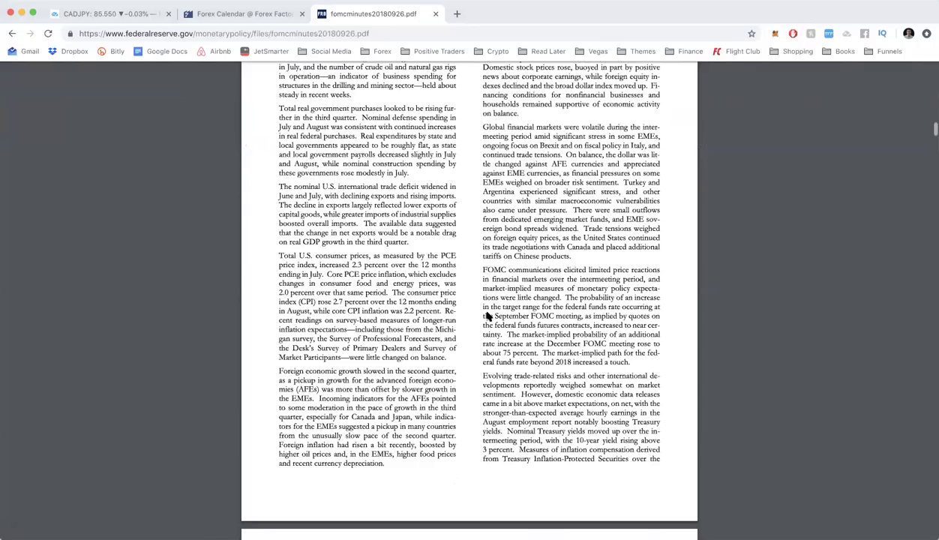
scroll(487, 316, "up", 20)
scroll(429, 166, "down", 1)
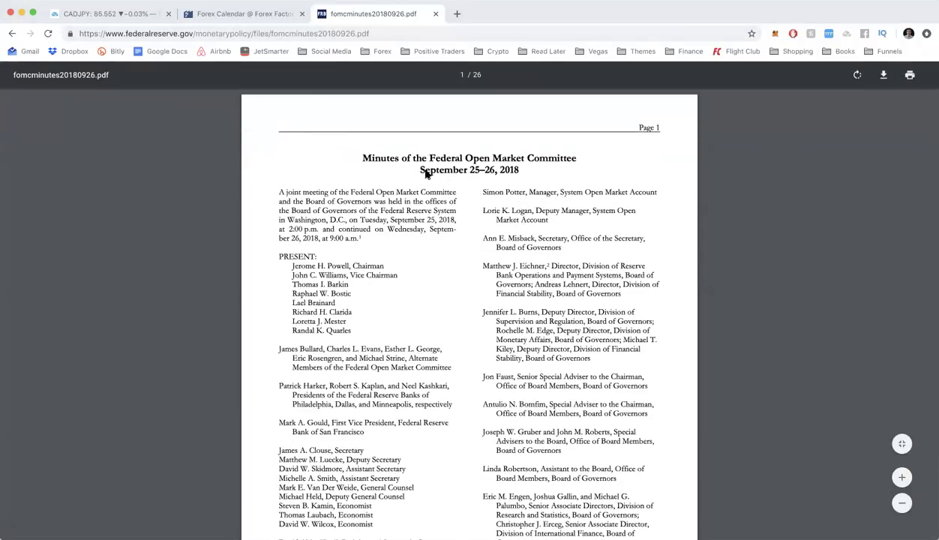
Step: Highlight the title of the Federal Open Market Committee minutes and the meeting date September 25–26, 2018 beneath it
left_click_drag(362, 157, 558, 169)
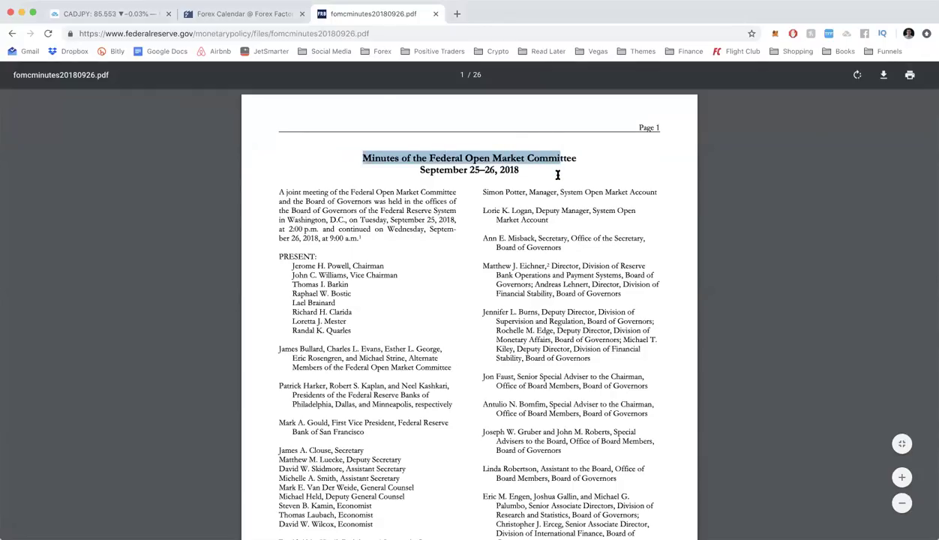
left_click(530, 174)
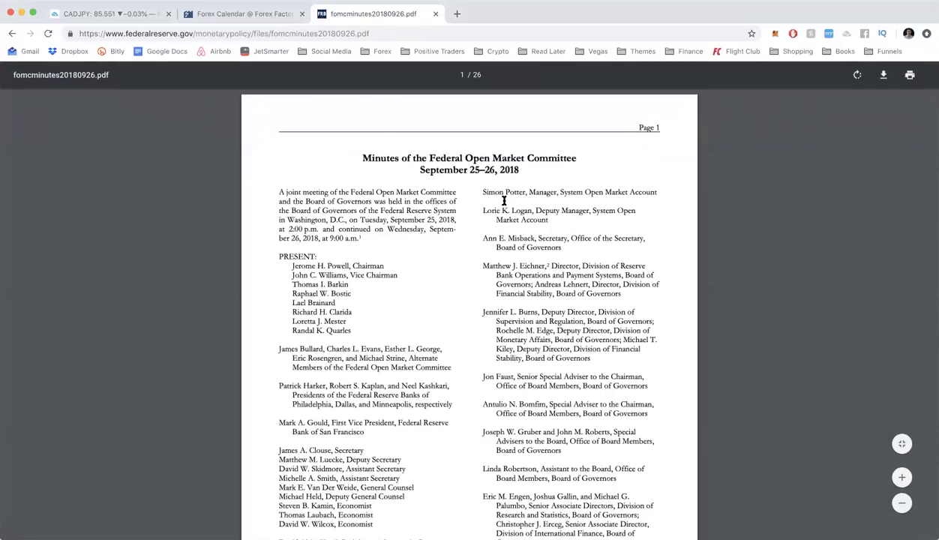
left_click_drag(420, 170, 525, 171)
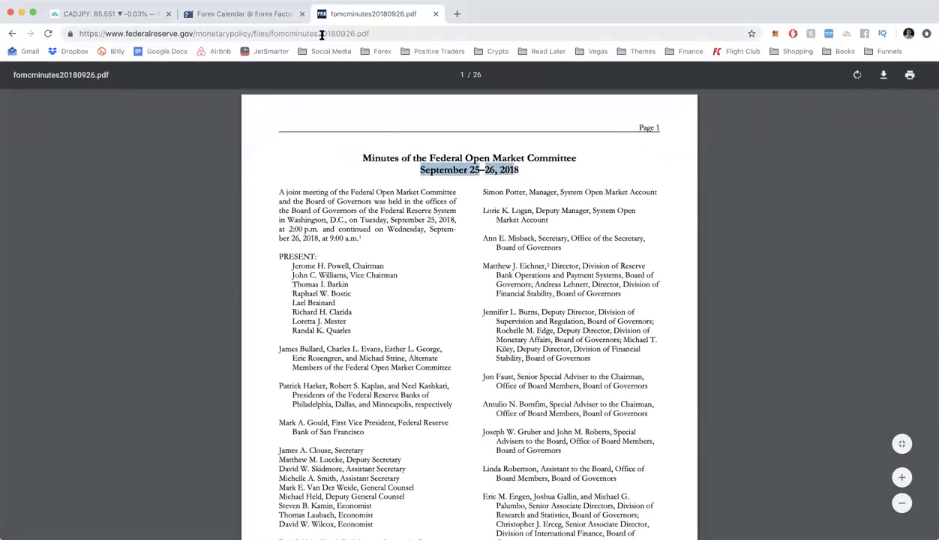
Step: Close the PDF minutes and open the Federal Reserve's FOMC meeting calendars page from the bookmarks in a new tab
left_click(435, 13)
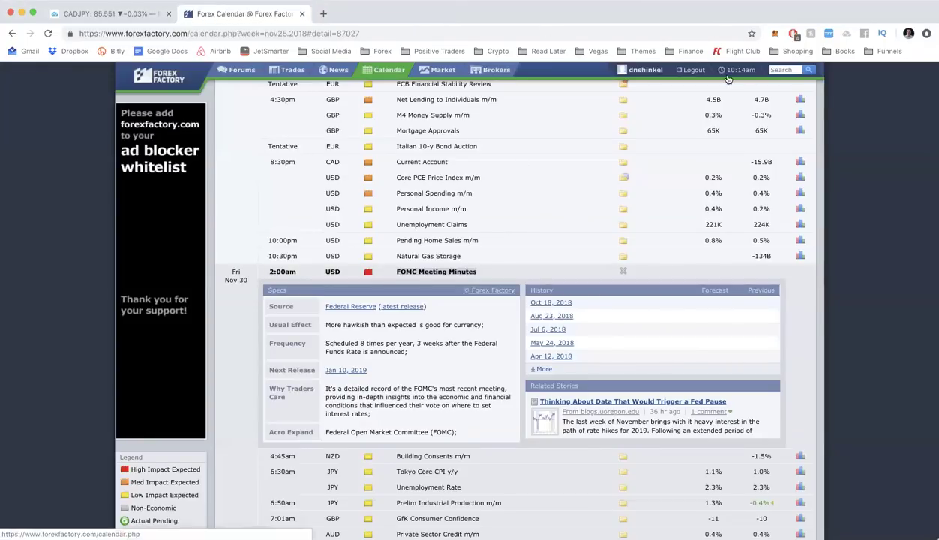
left_click(927, 33)
left_click(312, 13)
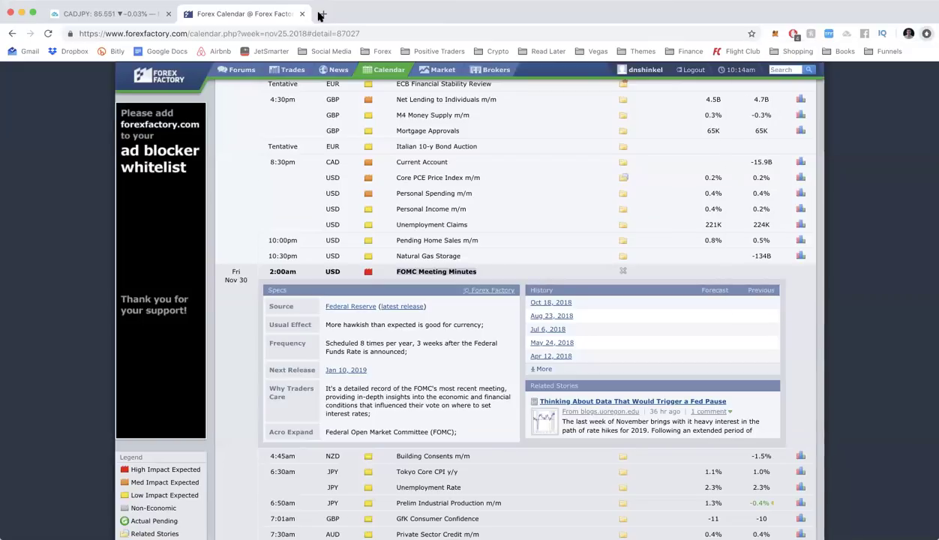
left_click(324, 14)
left_click(411, 51)
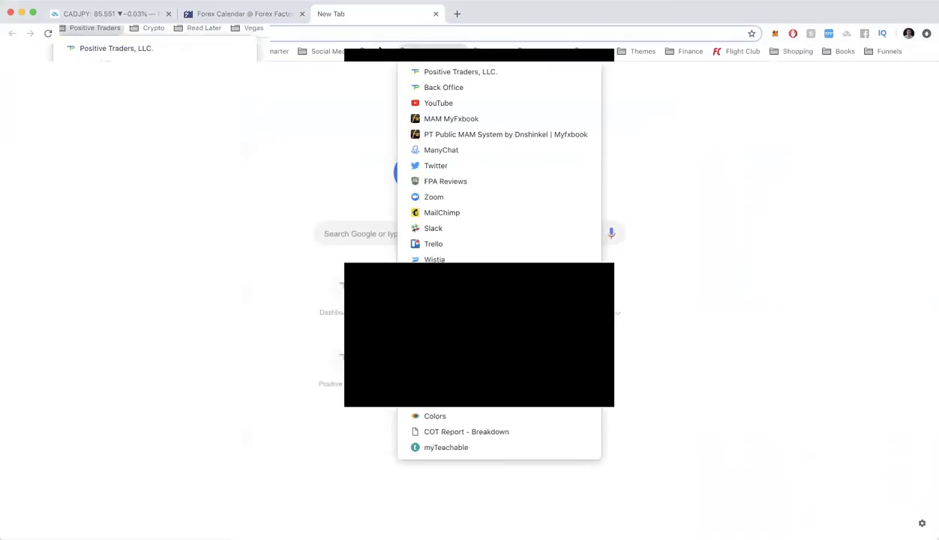
mouse_move(383, 51)
left_click(410, 276)
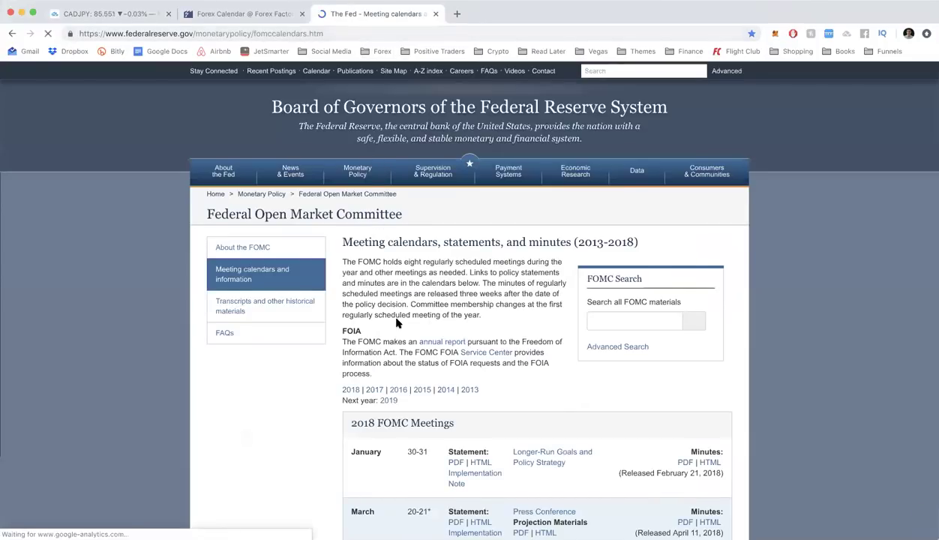
Step: In the 2018 FOMC Meetings list, highlight the September minutes' release date and the September 25-26 meeting dates, and examine the November row
scroll(396, 321, "down", 5)
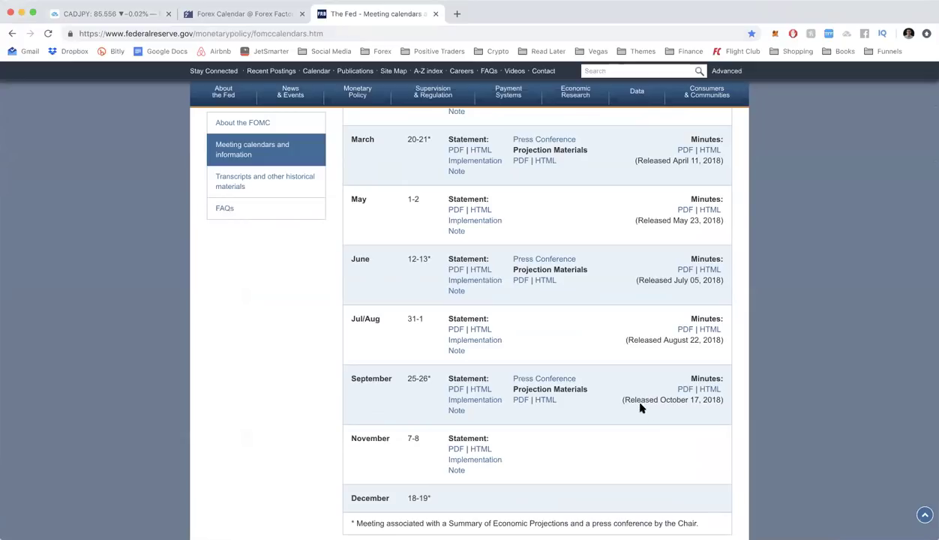
left_click_drag(624, 397, 720, 400)
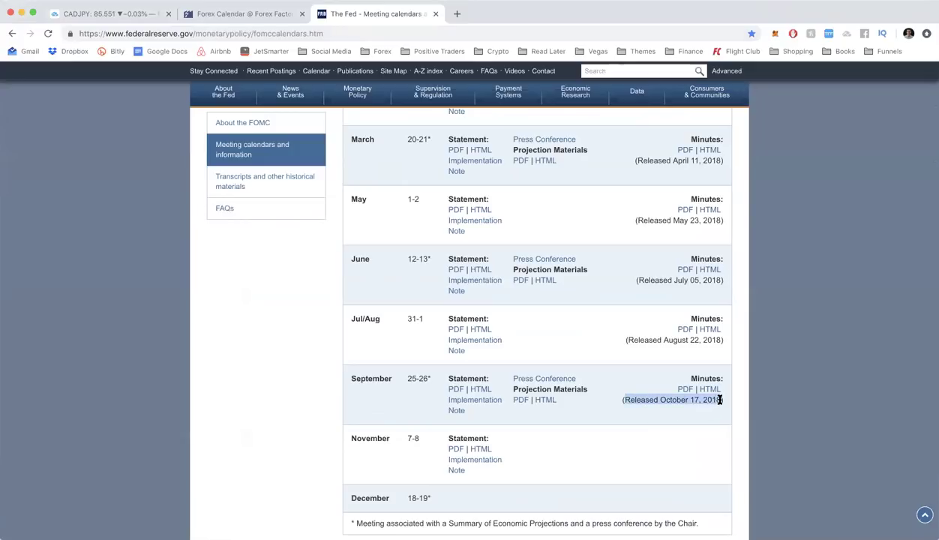
left_click(620, 391)
left_click_drag(405, 377, 427, 378)
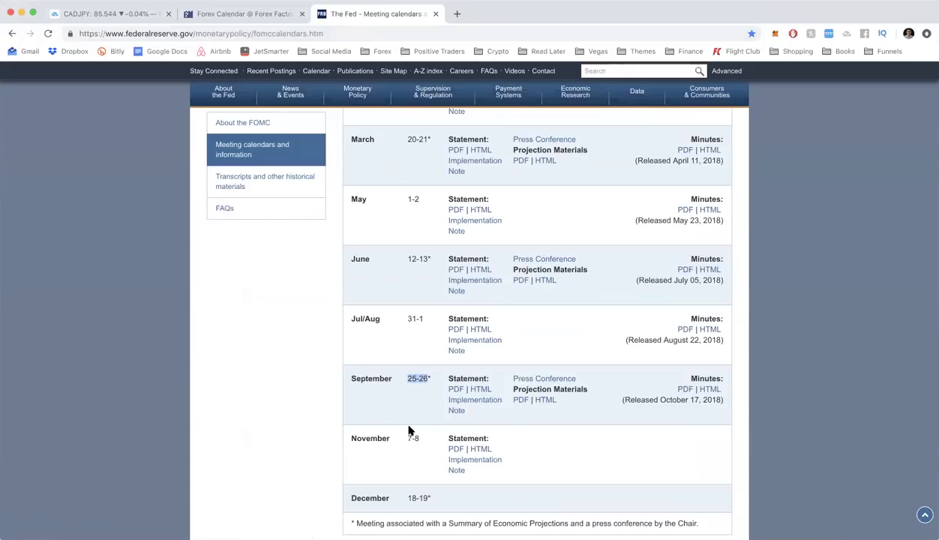
left_click_drag(342, 439, 426, 452)
left_click(431, 447)
Step: Return to the Forex Factory calendar and close the details of the Nov 30 FOMC Meeting Minutes
left_click(248, 15)
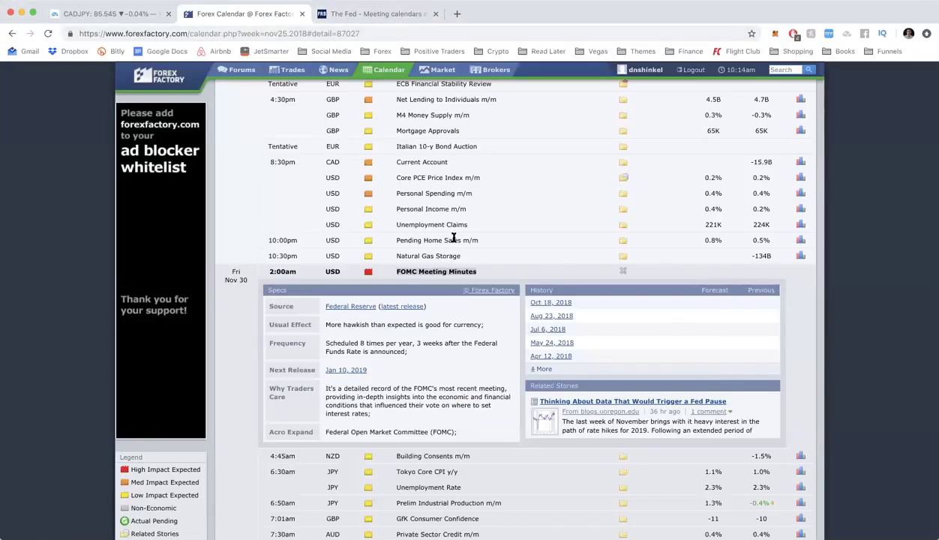
left_click(622, 275)
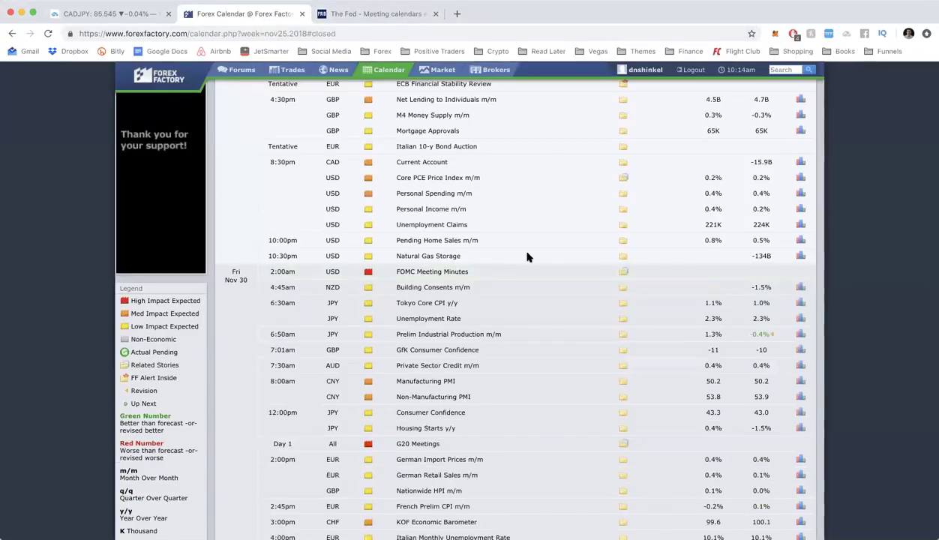
scroll(525, 255, "up", 2)
scroll(517, 263, "down", 1)
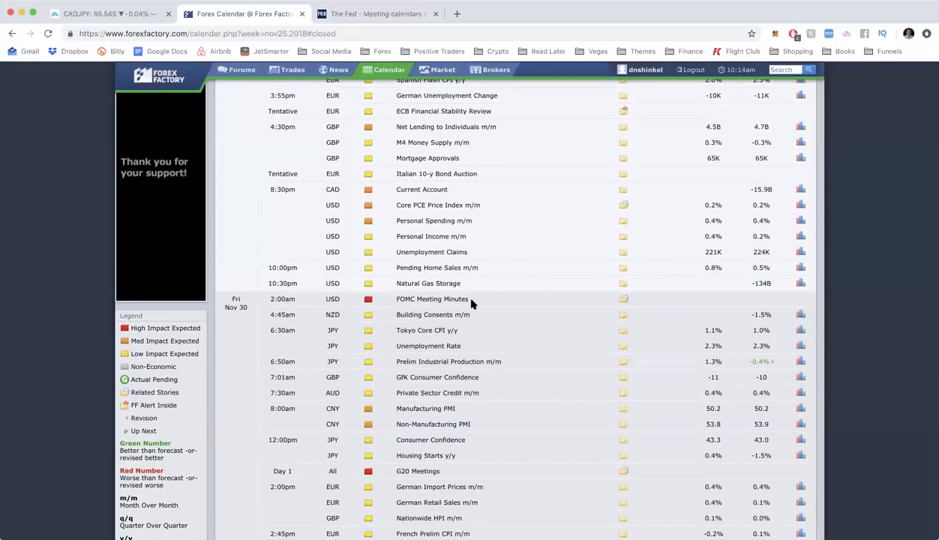
Step: Go back to the Fed's meeting calendars, highlight the December 18-19 meeting and look through the other 2018 meetings
left_click(373, 15)
scroll(419, 478, "down", 2)
left_click_drag(495, 444, 355, 445)
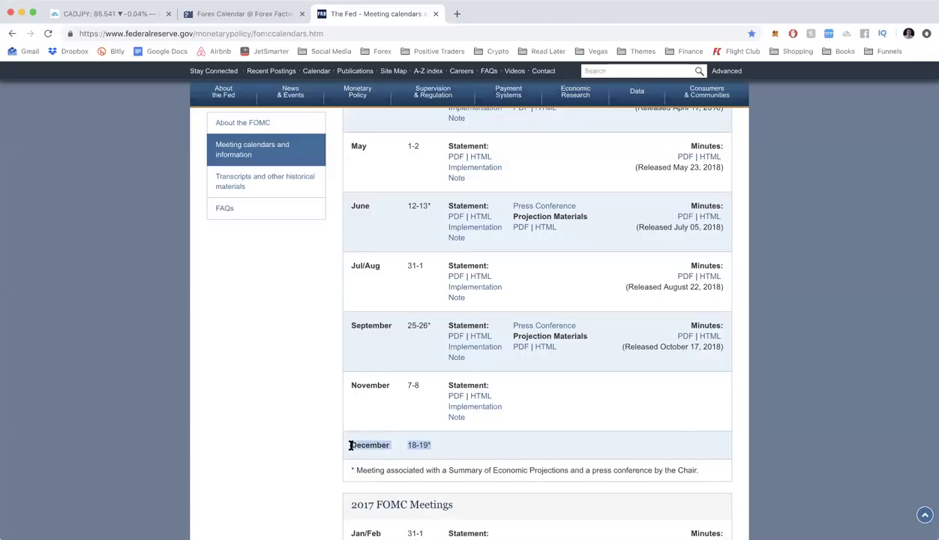
scroll(478, 445, "up", 4)
scroll(478, 447, "down", 3)
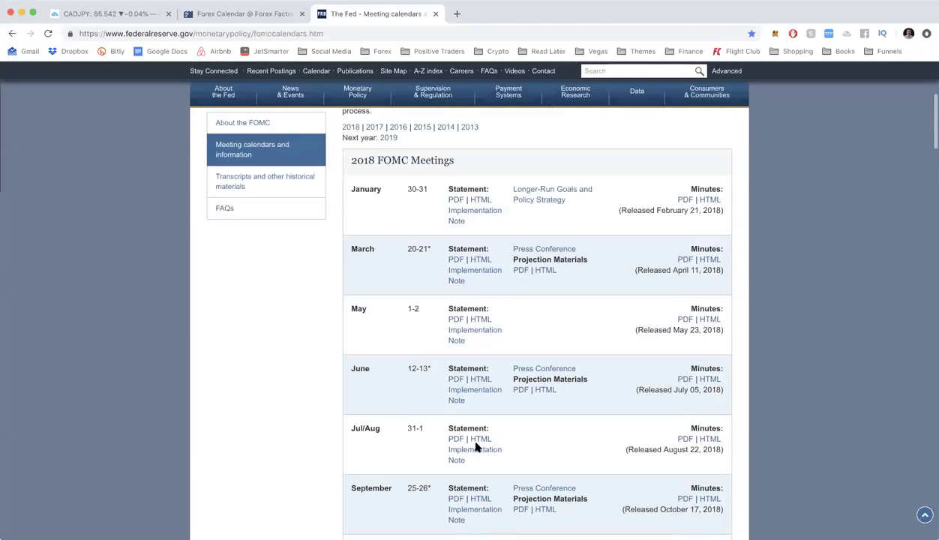
scroll(430, 300, "down", 3)
scroll(430, 300, "up", 3)
scroll(430, 298, "down", 1)
scroll(430, 299, "down", 1)
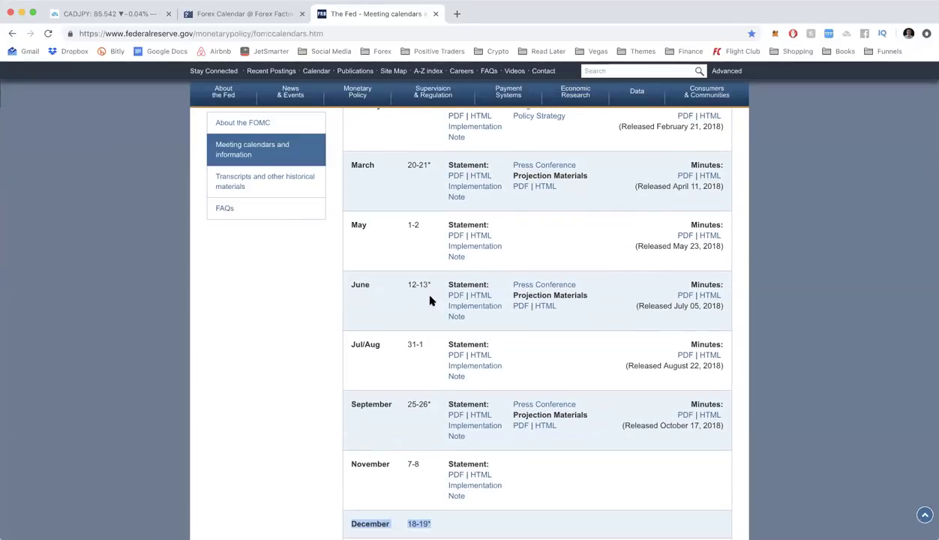
scroll(430, 275, "down", 3)
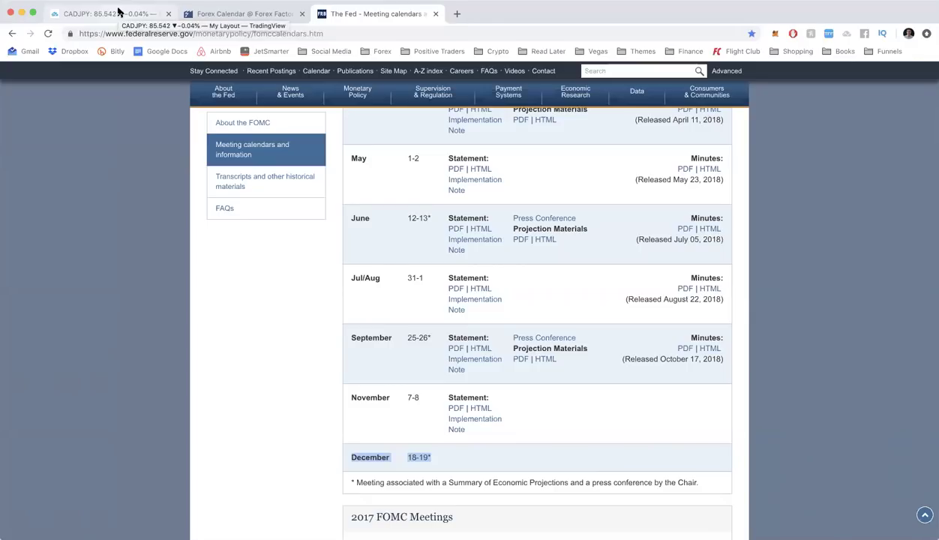
Step: Glance at the TradingView chart, return to the Forex Factory calendar and close the Fed page
left_click(117, 12)
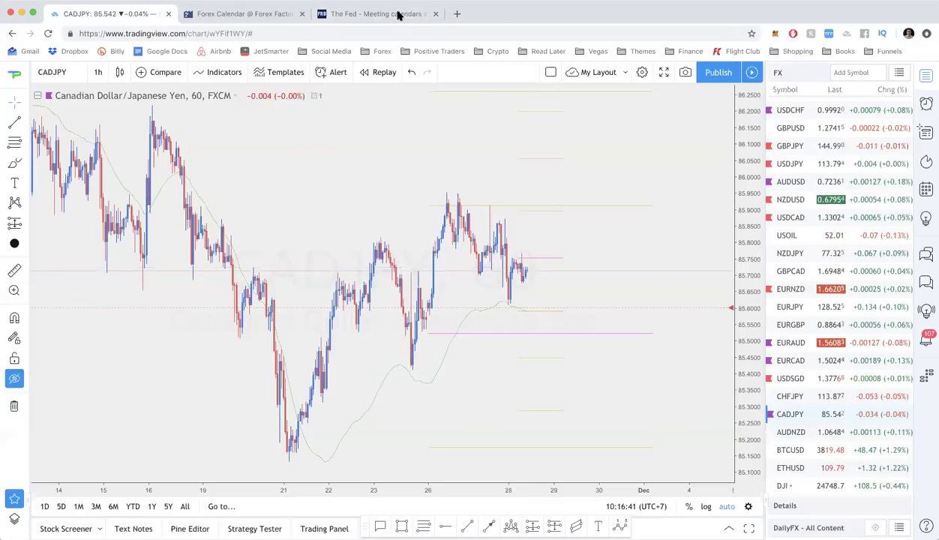
left_click(352, 15)
left_click(274, 15)
left_click(435, 15)
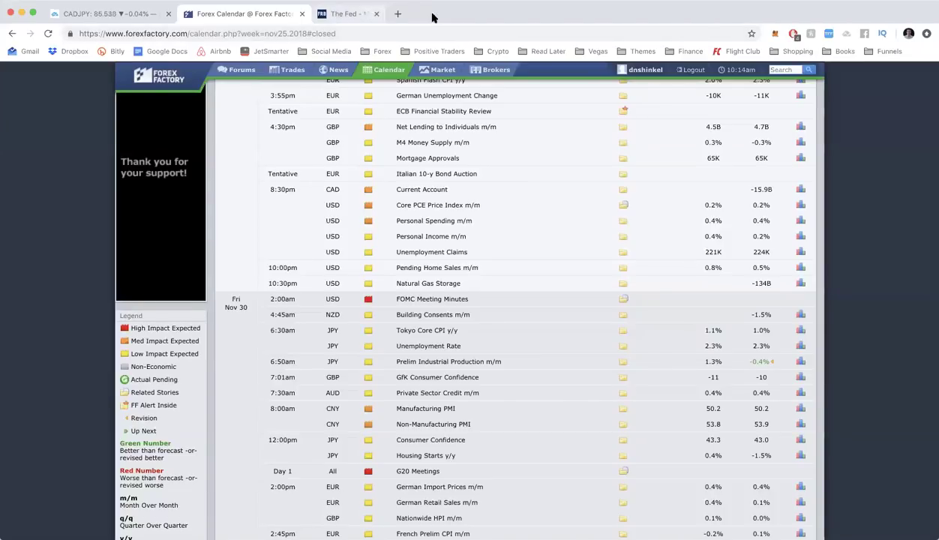
Step: Look through the Nov 28 and Nov 29 events and highlight ANZ Business Confidence
scroll(497, 233, "up", 10)
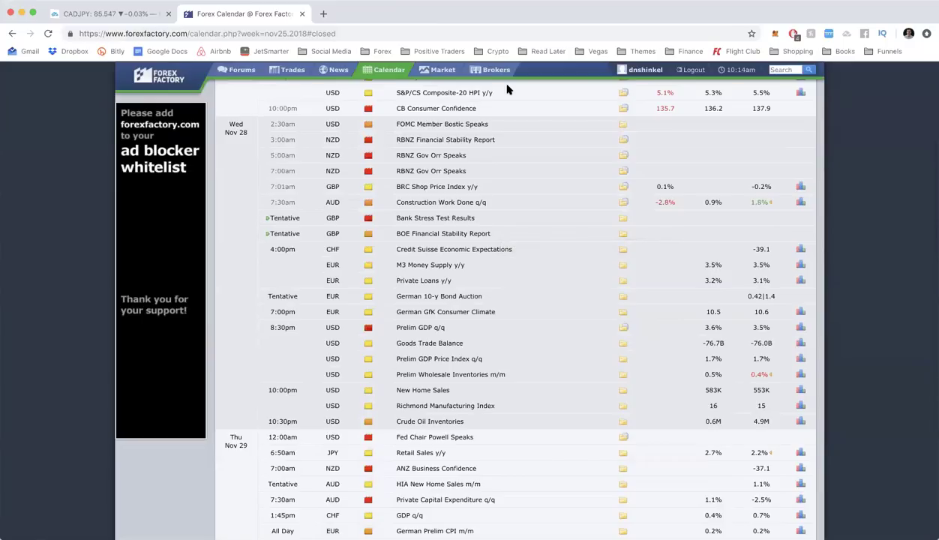
scroll(525, 248, "down", 1)
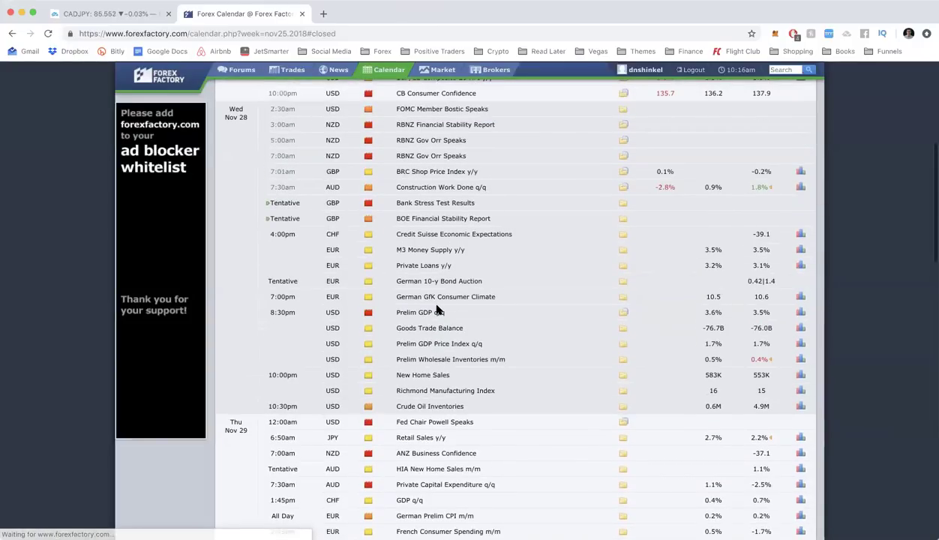
right_click(439, 307)
left_click(425, 322)
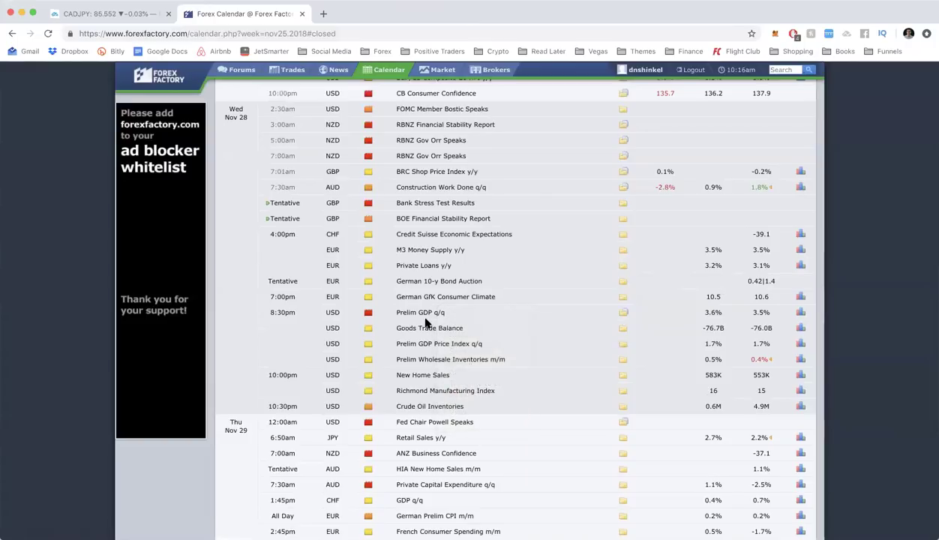
scroll(430, 341, "down", 3)
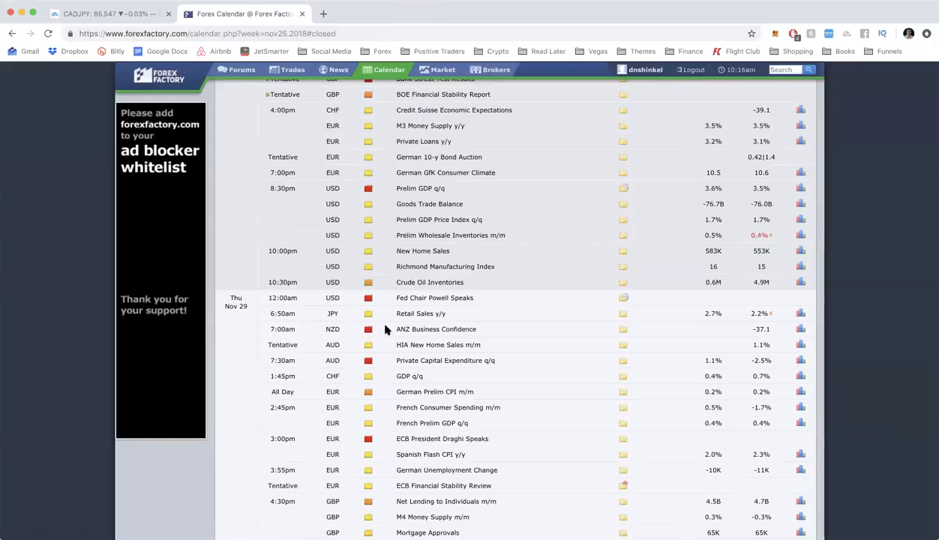
left_click_drag(408, 329, 497, 331)
left_click(496, 333)
left_click_drag(484, 330, 382, 324)
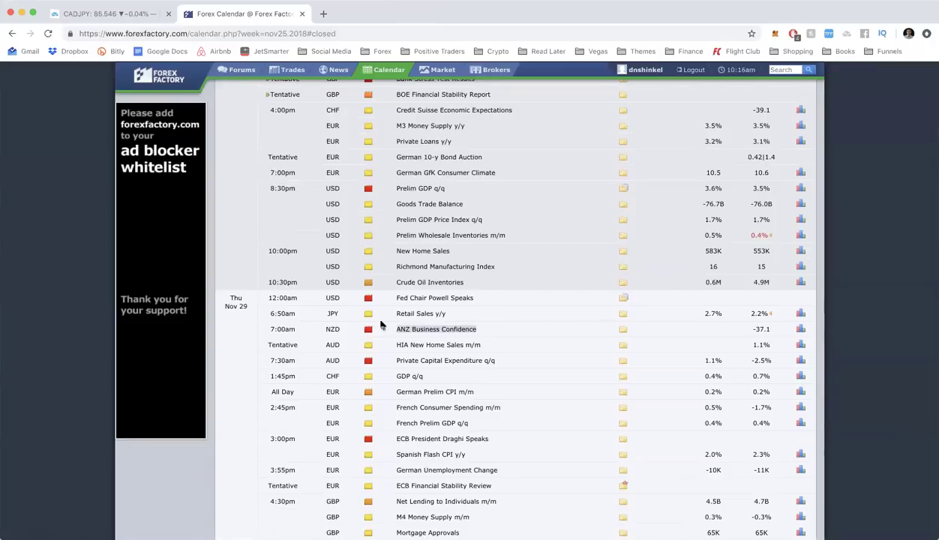
Step: Open the details of the Nov 27 CB Consumer Confidence event and highlight its Derived Via description
scroll(381, 324, "up", 5)
left_click_drag(389, 228, 728, 235)
left_click(679, 237)
left_click(627, 231)
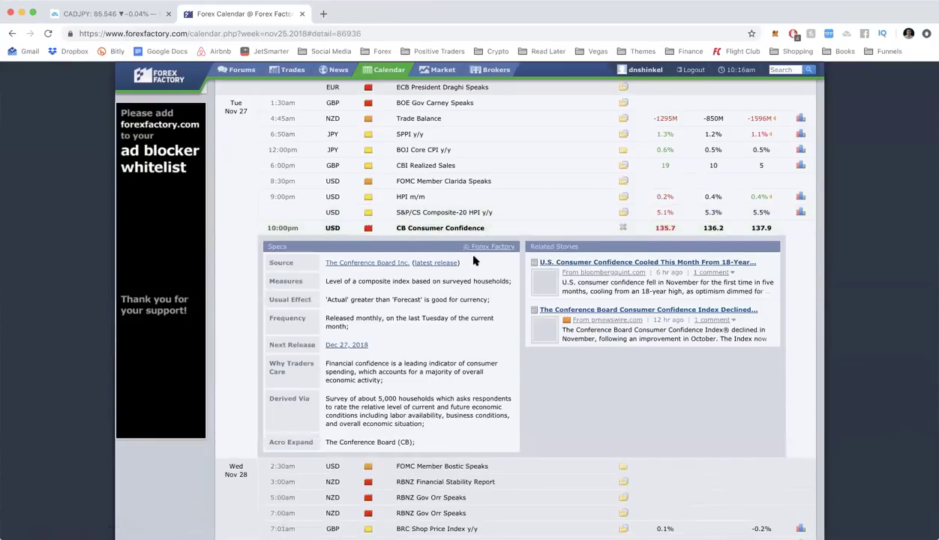
left_click_drag(324, 399, 441, 423)
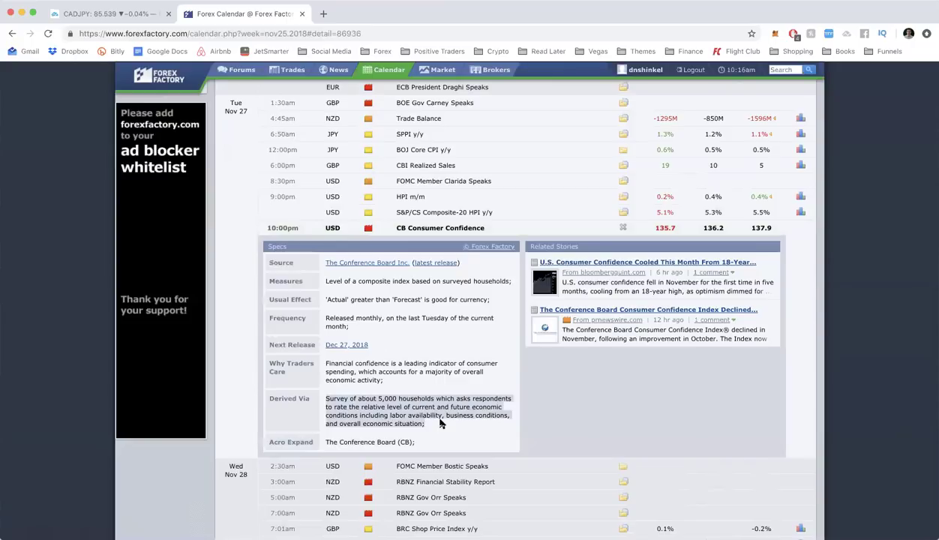
left_click(405, 415)
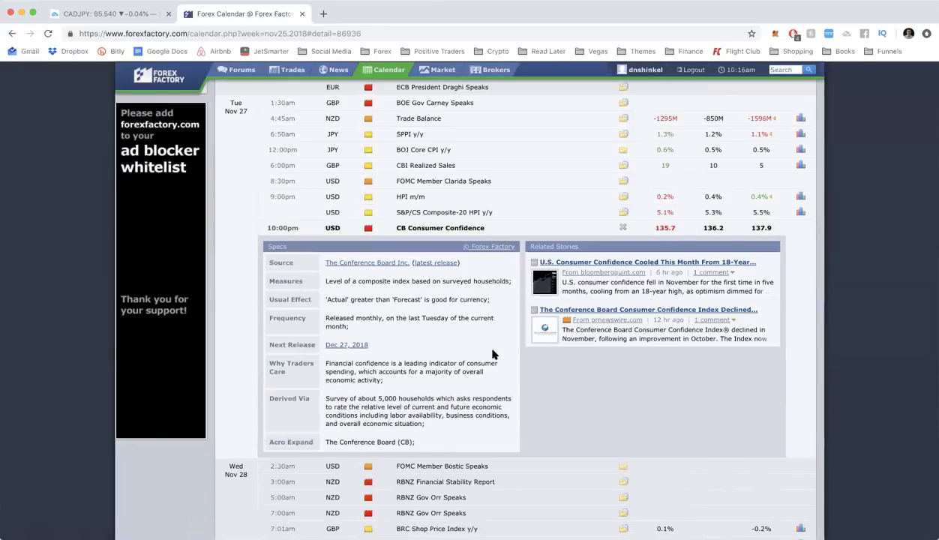
Step: Close the CB Consumer Confidence details and highlight the event's actual, forecast and previous figures
left_click(621, 230)
left_click(622, 230)
left_click(622, 230)
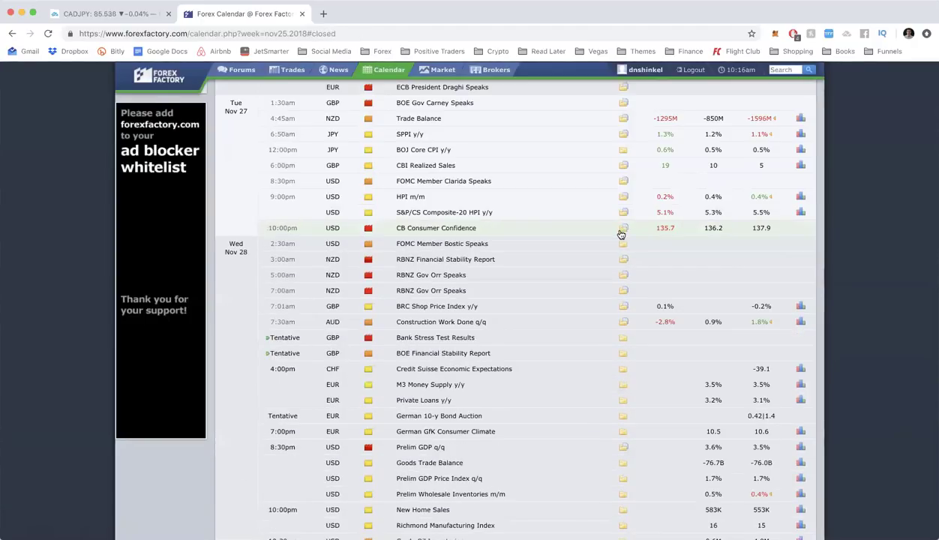
scroll(621, 235, "down", 1)
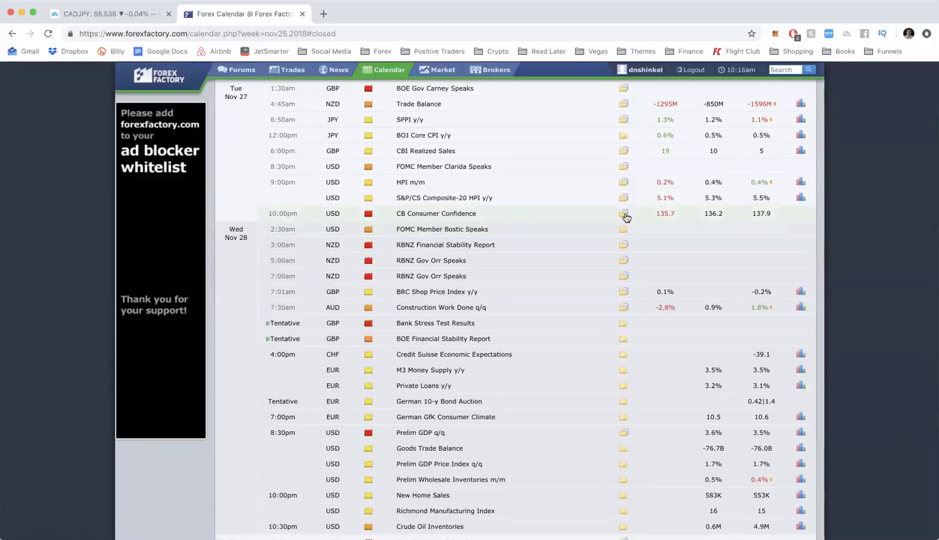
left_click(623, 216)
left_click(623, 215)
left_click_drag(653, 216, 774, 217)
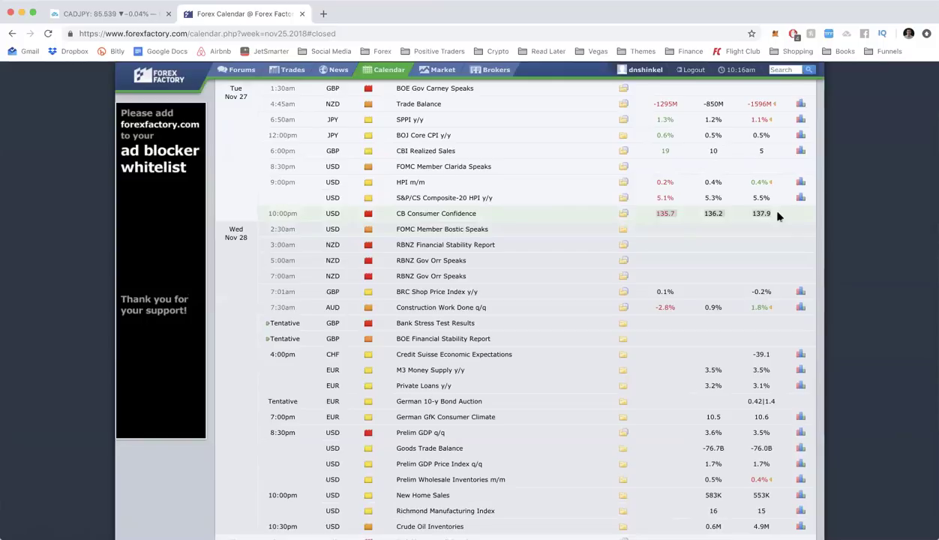
left_click(778, 217)
scroll(613, 246, "down", 3)
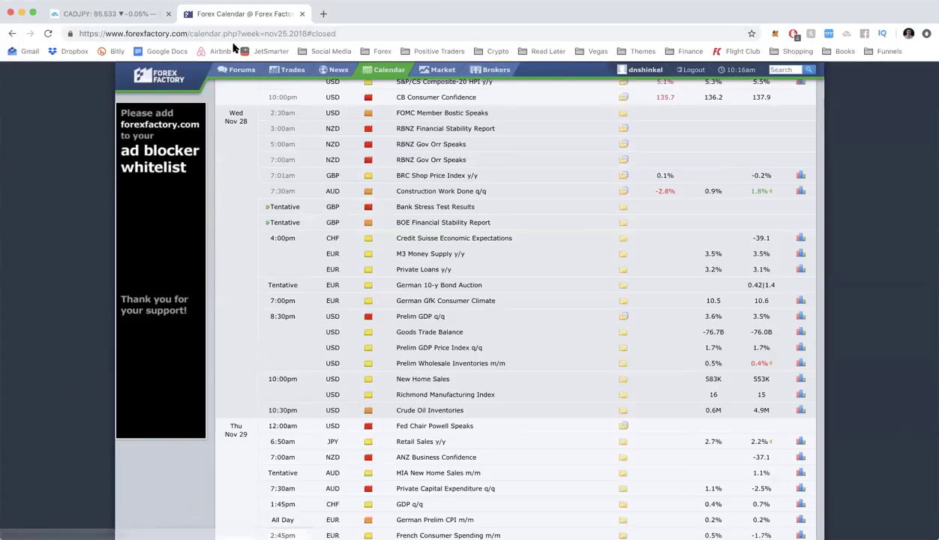
Step: Switch to the CADJPY chart in TradingView and close the Forex Factory calendar
left_click(149, 17)
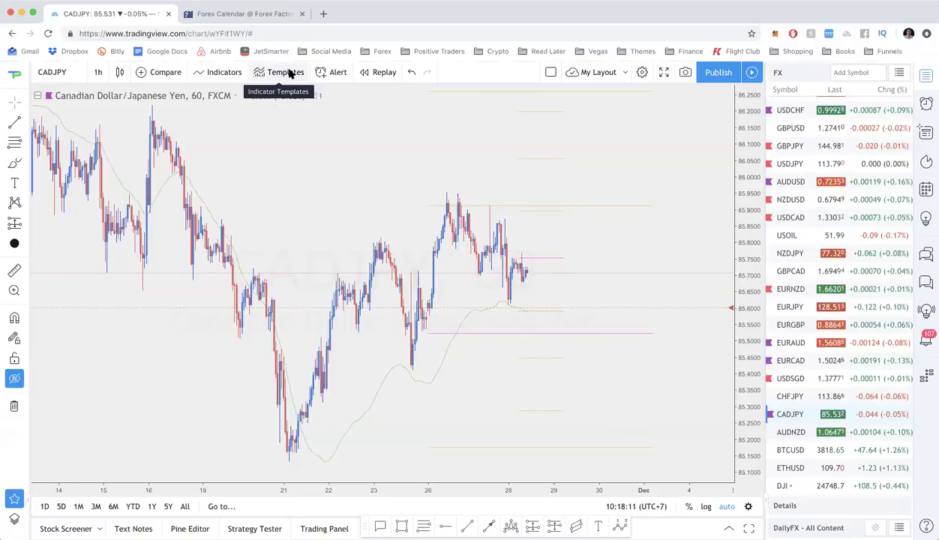
left_click(269, 15)
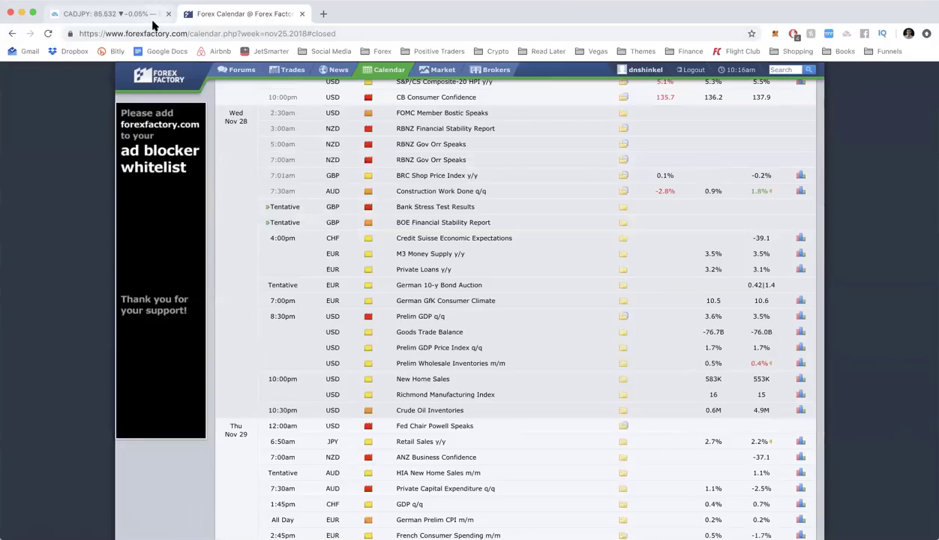
left_click(112, 14)
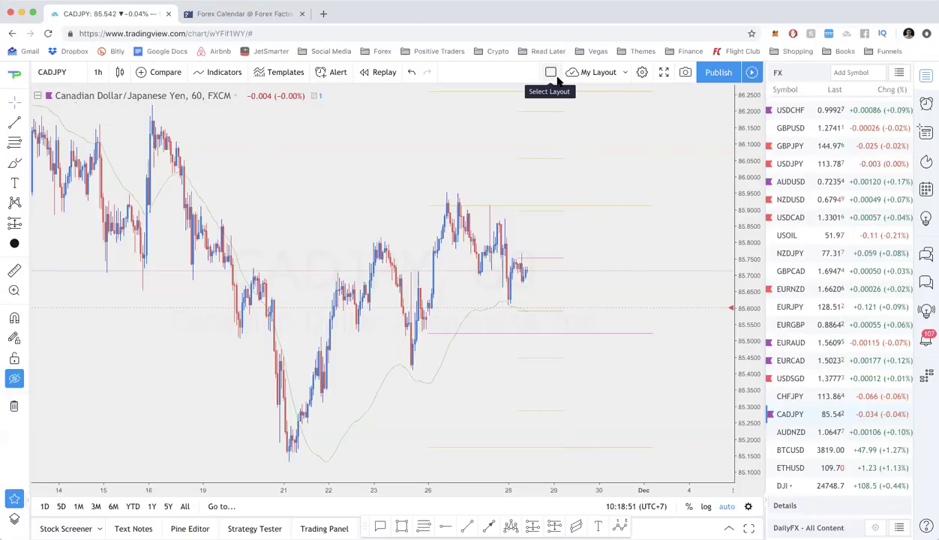
left_click(302, 14)
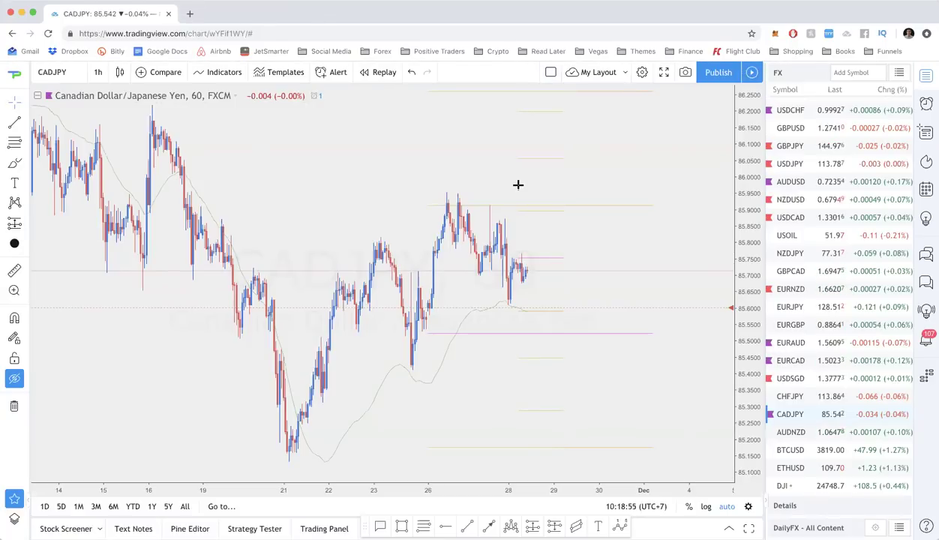
Step: Zoom out the CADJPY hourly chart slightly and bring the start of the FX watchlist into view to examine its flagged pairs
scroll(519, 185, "down", 1)
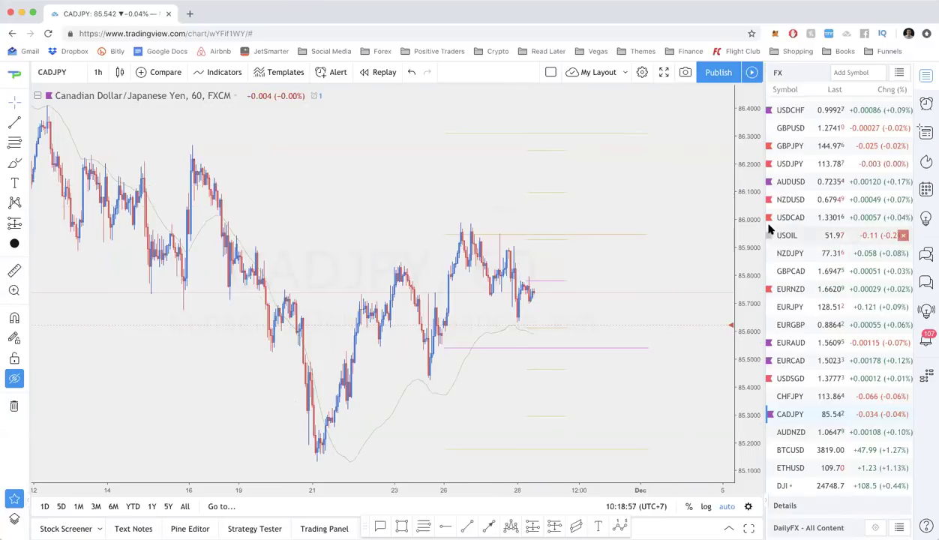
scroll(769, 229, "up", 1)
scroll(824, 216, "up", 2)
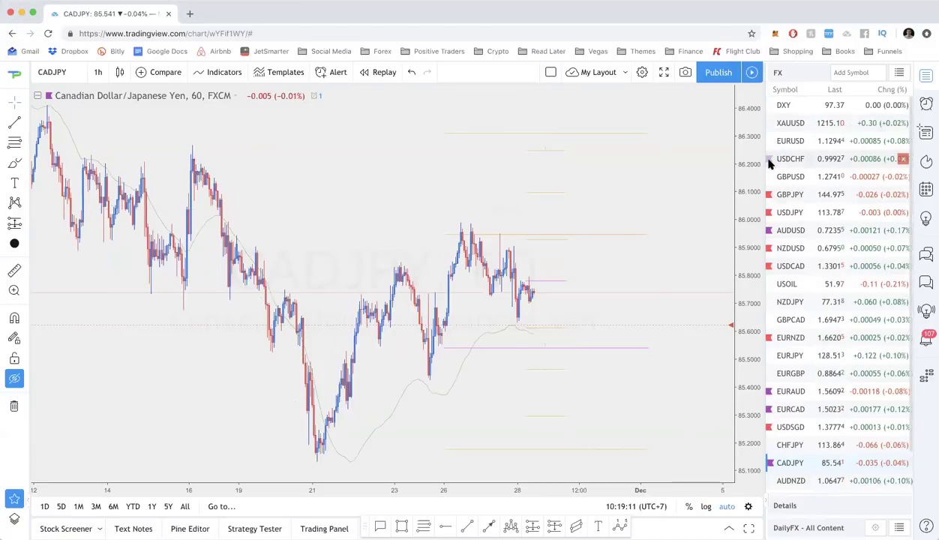
mouse_move(770, 159)
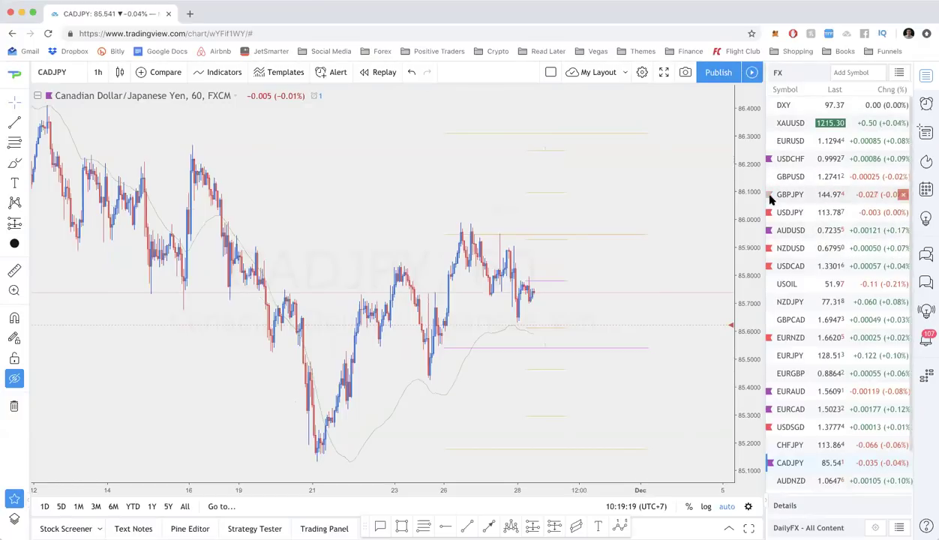
Step: Open the DXY chart from the FX watchlist and examine its recent hourly price action
mouse_move(771, 197)
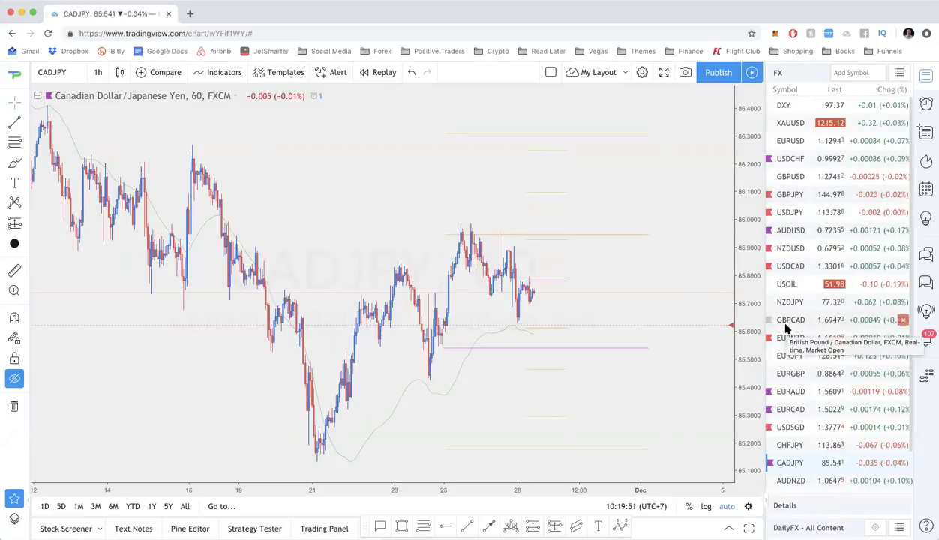
left_click(811, 107)
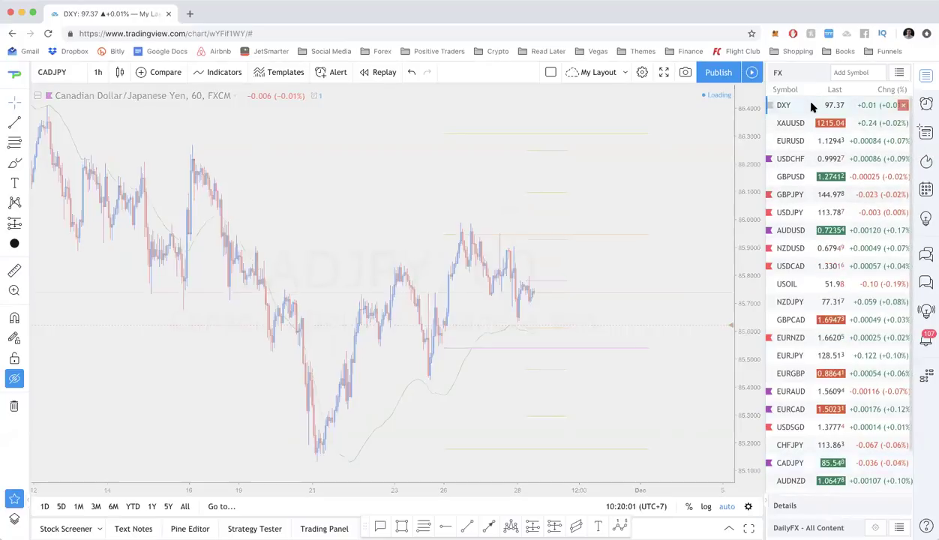
scroll(446, 199, "down", 3)
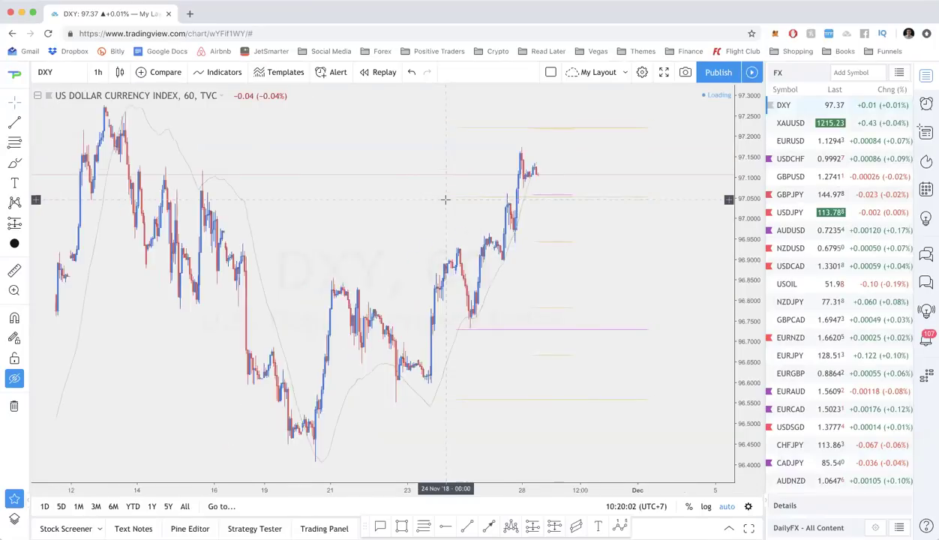
scroll(446, 199, "up", 1)
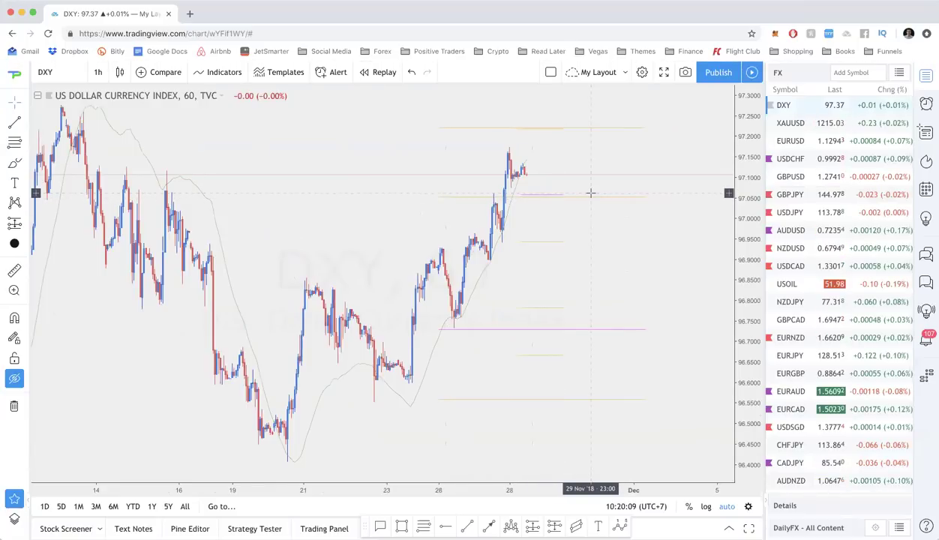
scroll(599, 218, "up", 3)
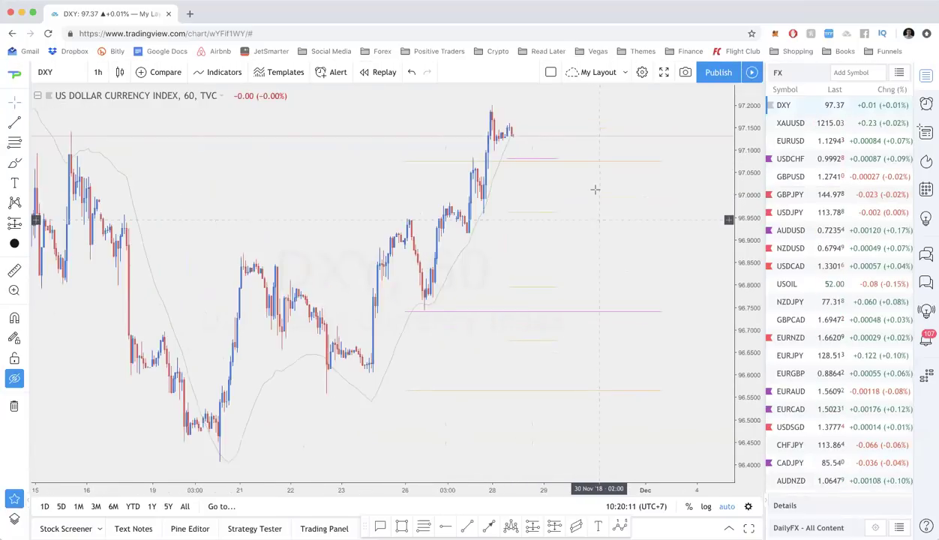
scroll(603, 168, "down", 3)
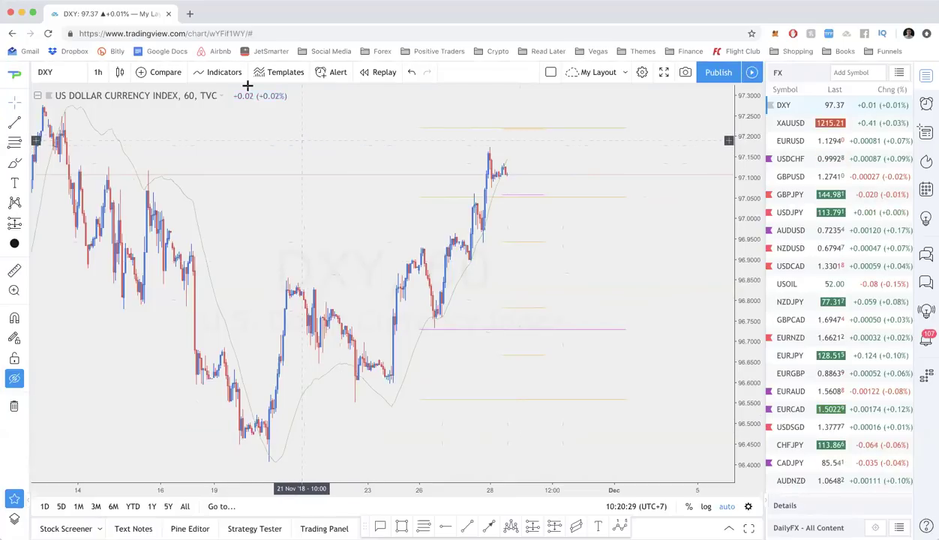
Step: Search the chart indicators for "pivot" and close the search without adding any indicator
left_click(223, 73)
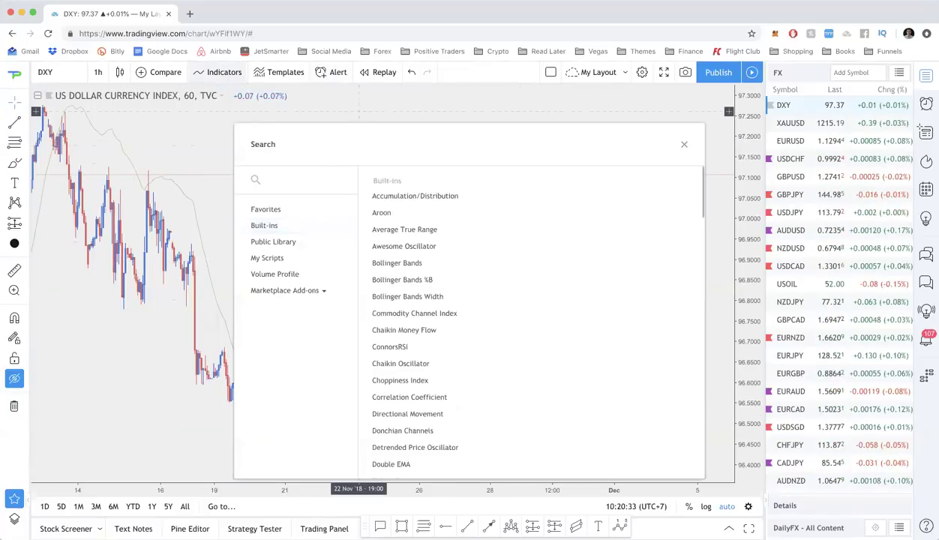
key("BackSpace")
key("BackSpace")
key("BackSpace")
key("BackSpace")
key("BackSpace")
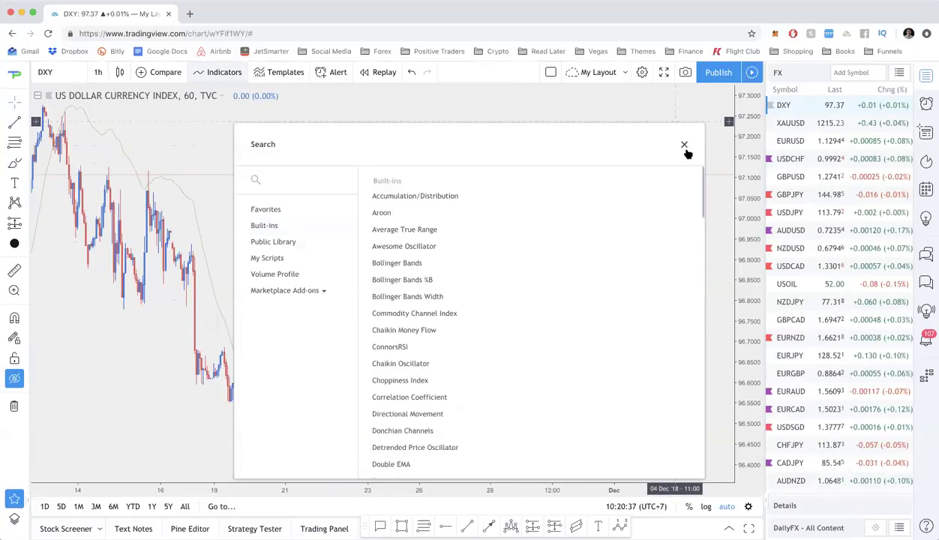
type("pivot")
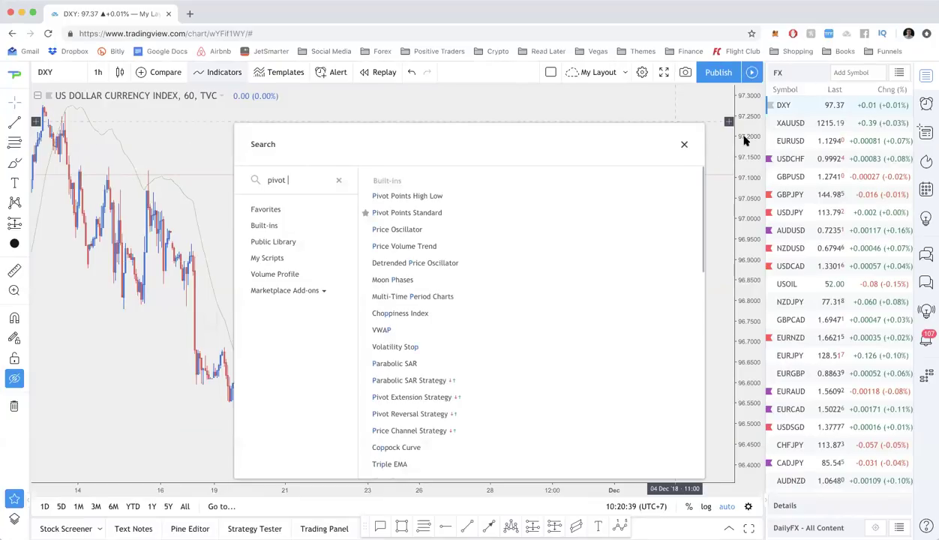
left_click(683, 144)
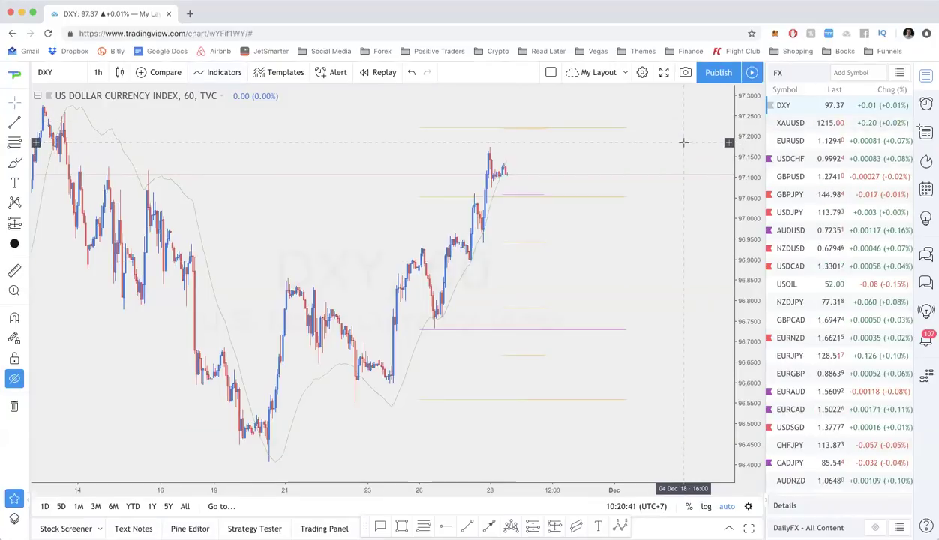
Step: Switch the DXY chart to the daily timeframe and examine price action from spring through November 2018
scroll(683, 142, "down", 2)
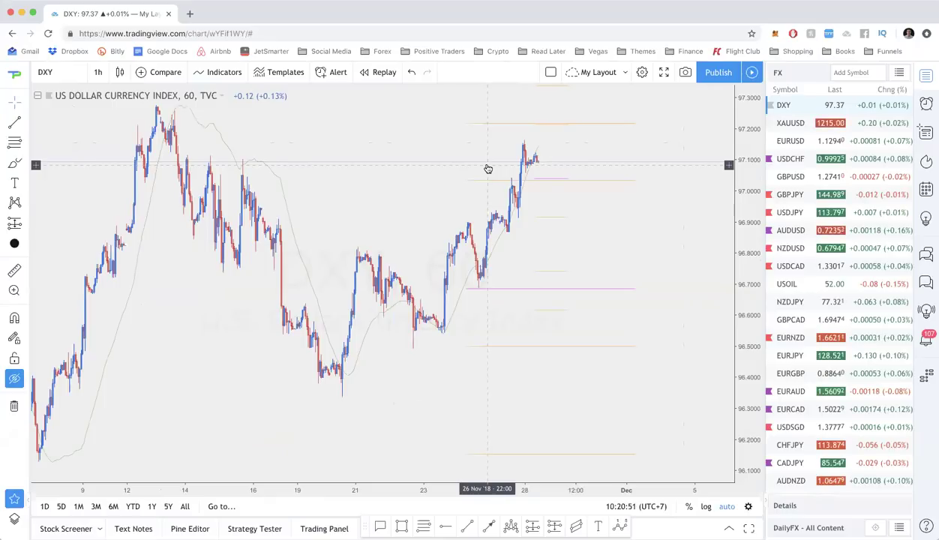
type("1")
key("Return")
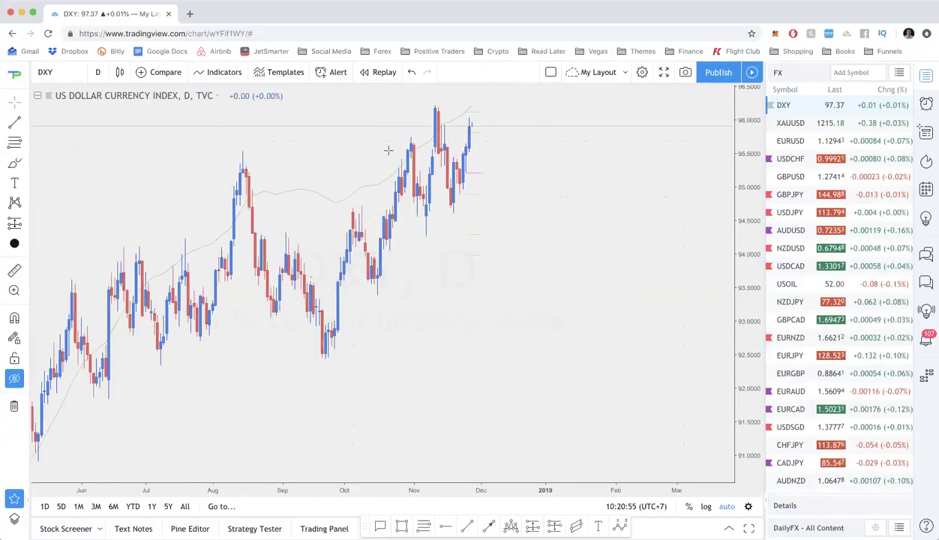
scroll(387, 142, "up", 3)
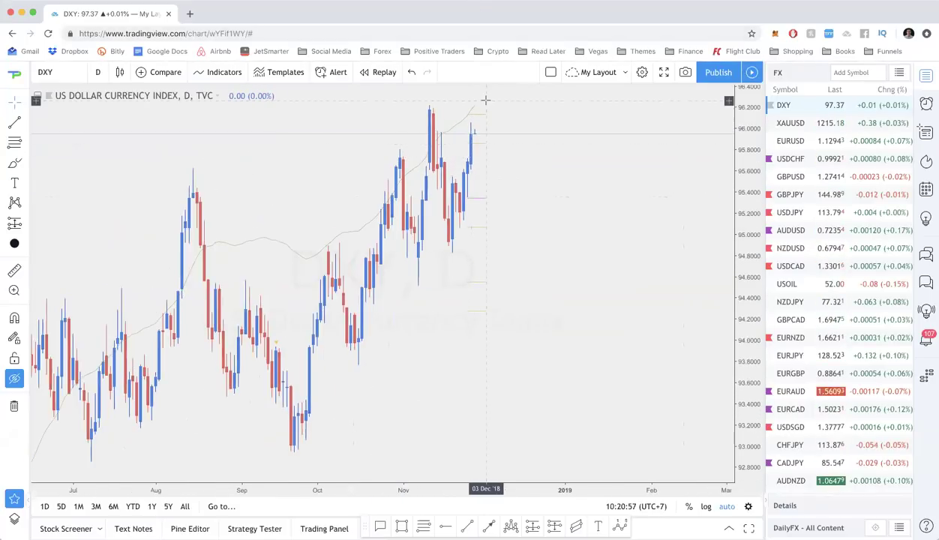
scroll(516, 178, "down", 4)
scroll(517, 179, "up", 3)
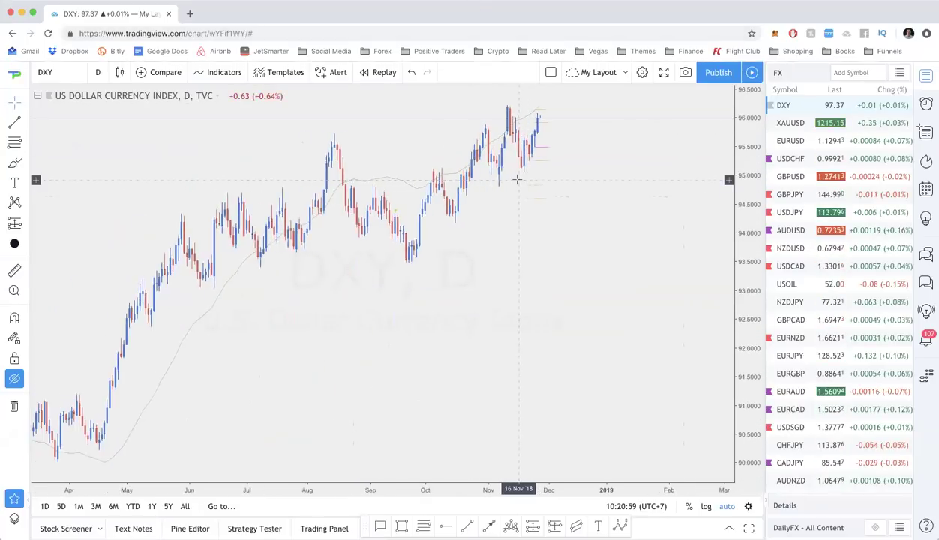
scroll(516, 178, "up", 3)
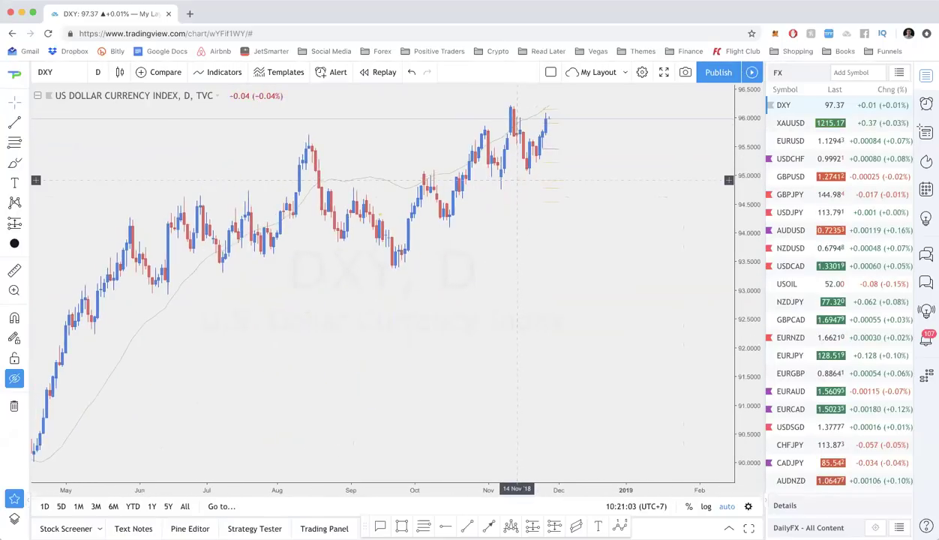
Step: Set the DXY chart to the weekly timeframe (1W) and examine the November 2018 candles
type("1W")
key("Return")
scroll(544, 212, "up", 4)
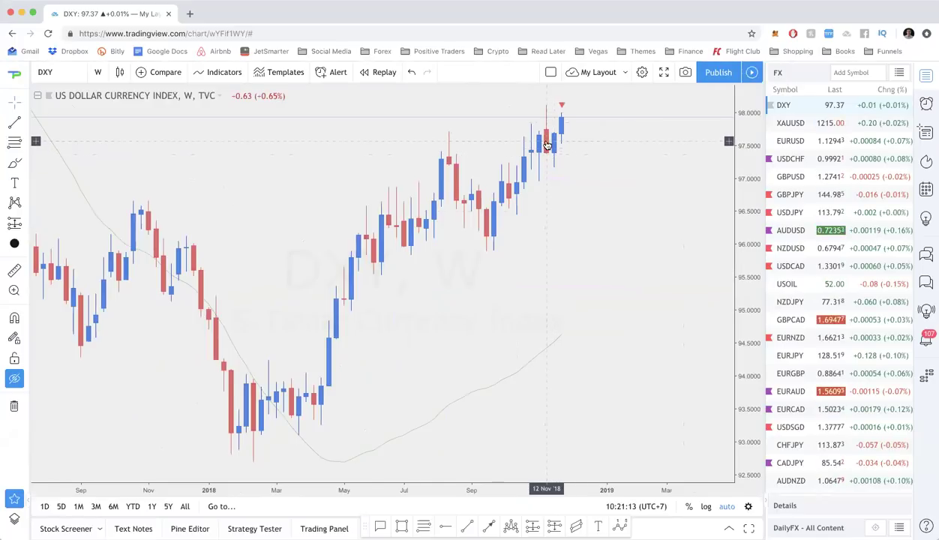
scroll(547, 144, "down", 5)
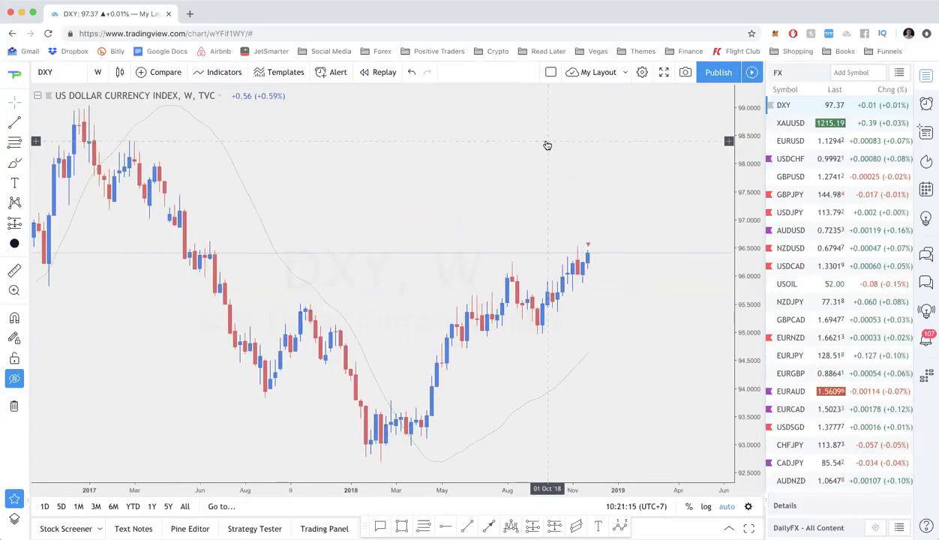
scroll(555, 165, "up", 2)
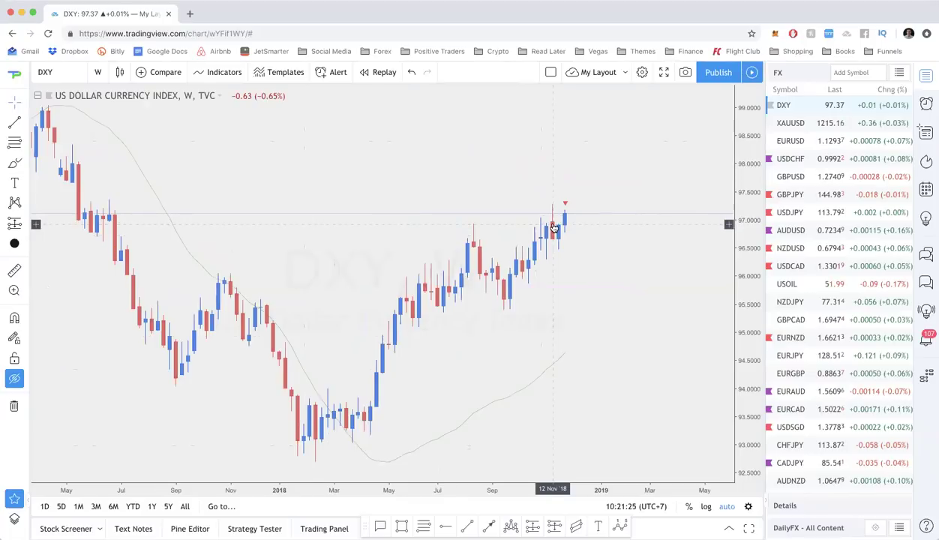
scroll(555, 175, "up", 1)
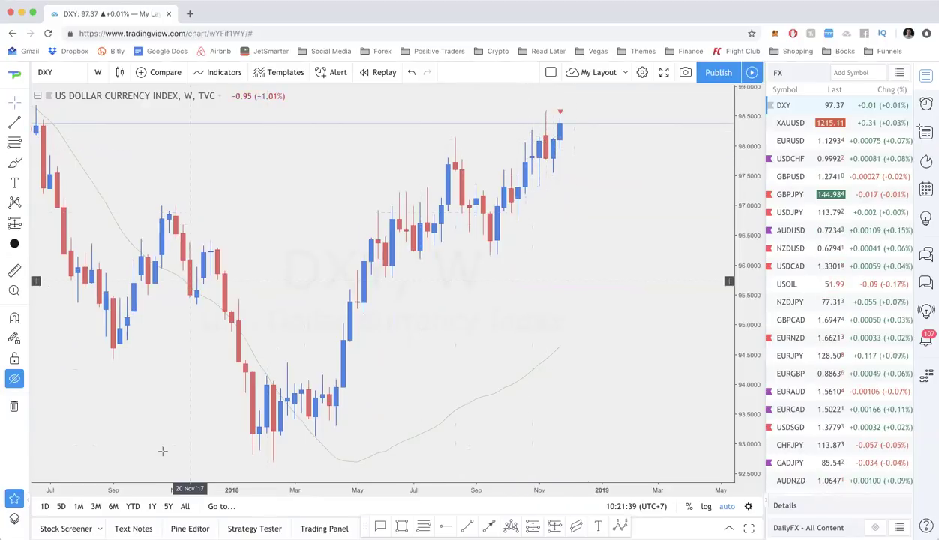
Step: Show all hidden drawings on the weekly DXY chart and fit the trendlines and Fibonacci levels back to 2016 in view
left_click(14, 378)
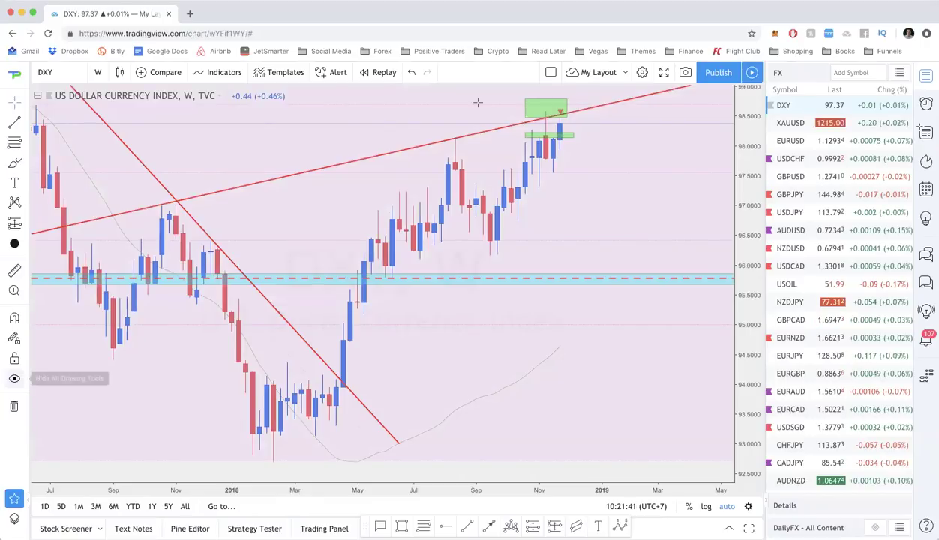
scroll(523, 130, "down", 4)
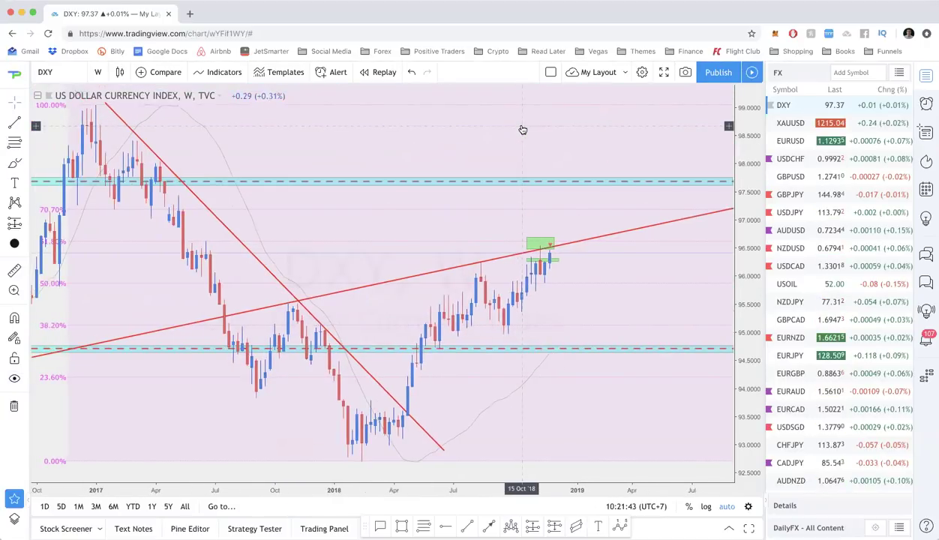
scroll(523, 129, "down", 5)
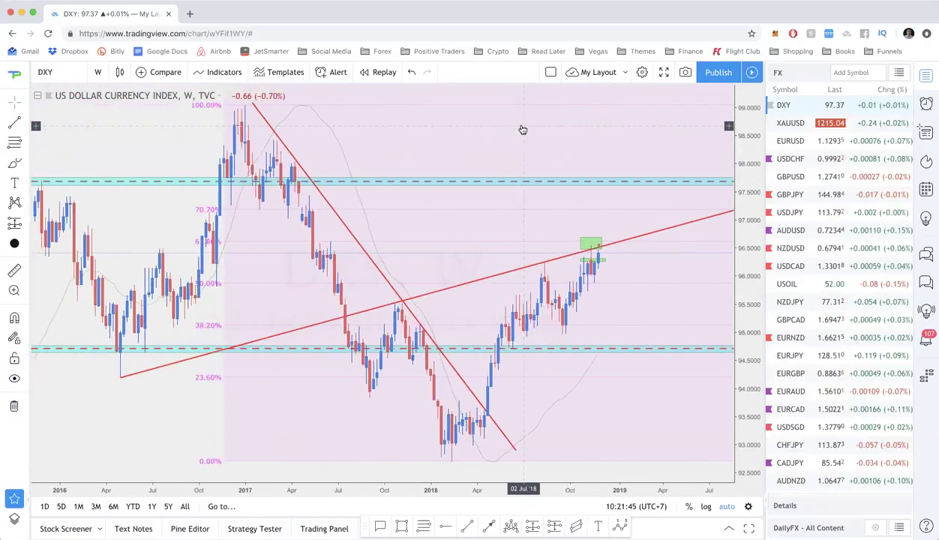
scroll(523, 130, "down", 1)
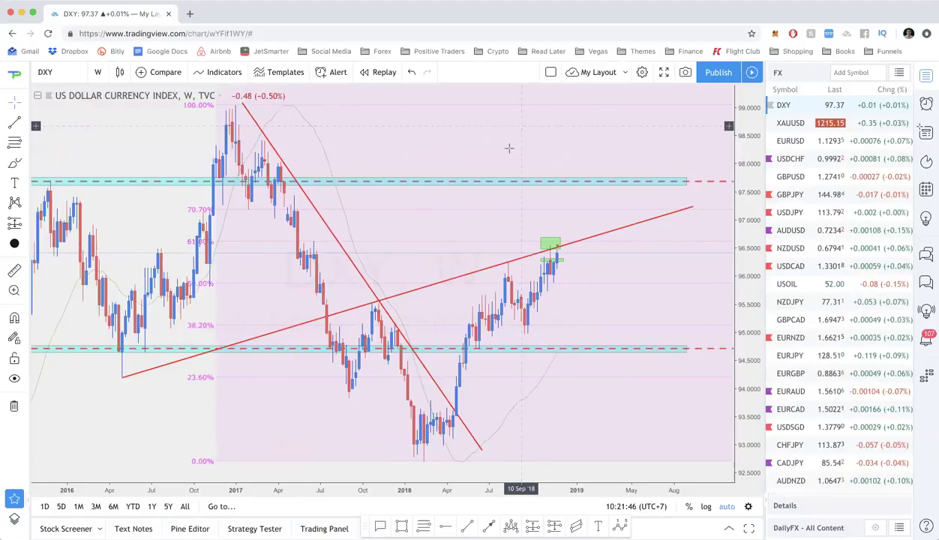
Step: Draw an inverted Head and Shoulders pattern from the January 2017 high, with shoulders at the August 2017 and September 2018 lows and the head at February 2018
left_click(28, 210)
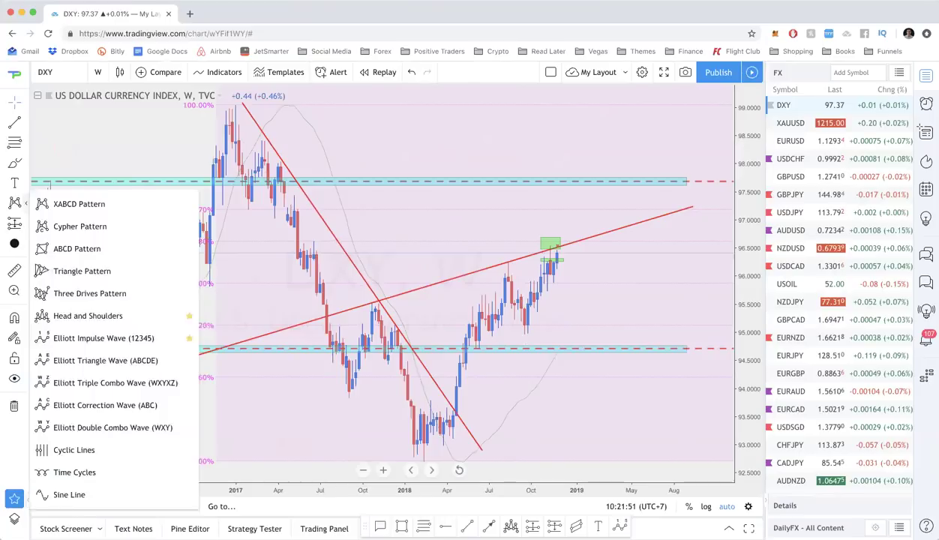
left_click(75, 472)
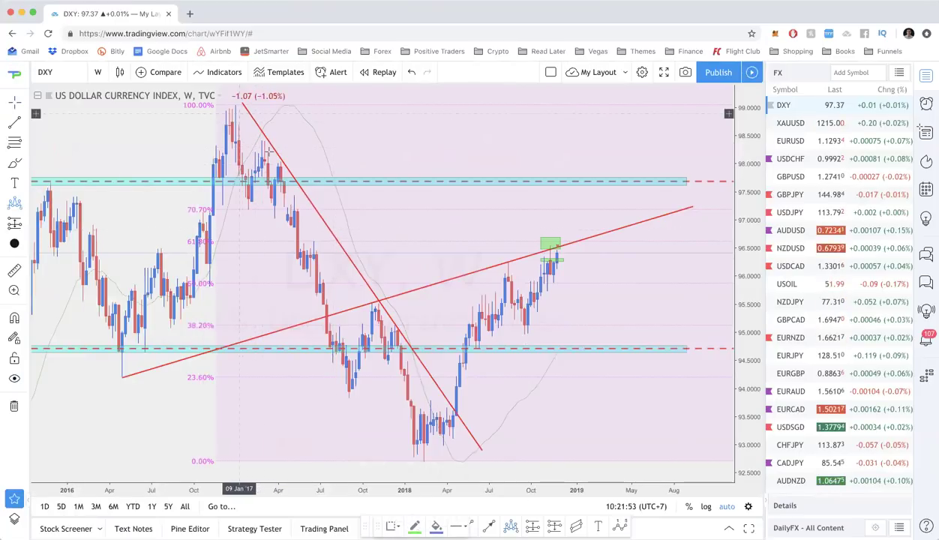
left_click(238, 112)
left_click(346, 391)
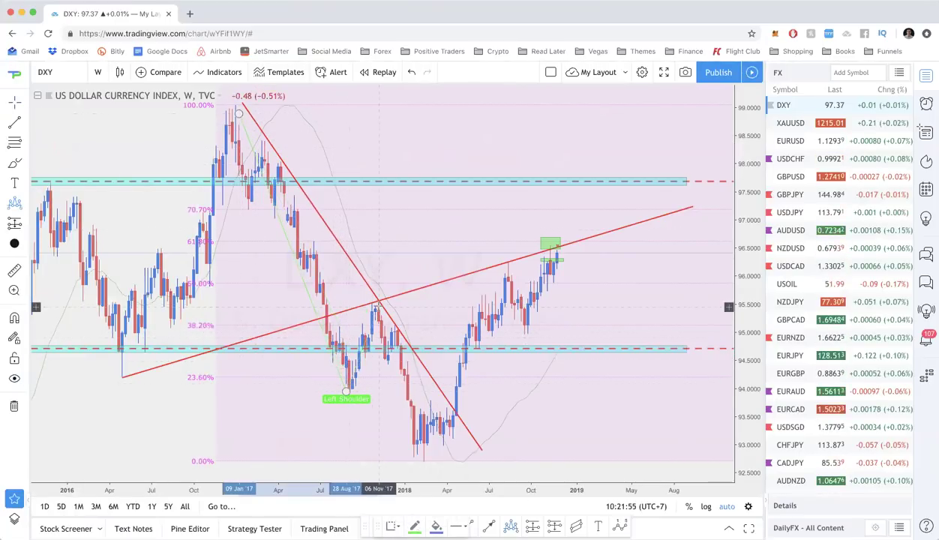
left_click(379, 305)
left_click(420, 460)
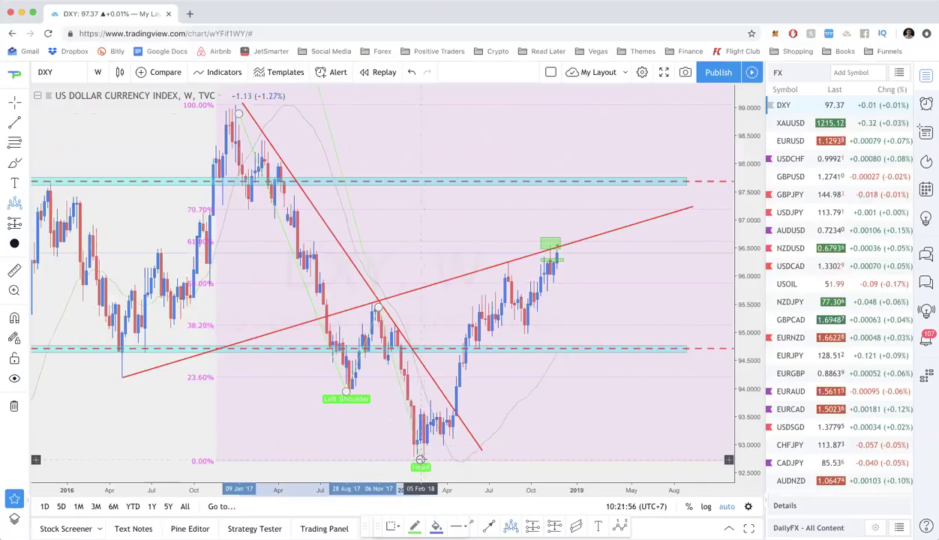
left_click(505, 273)
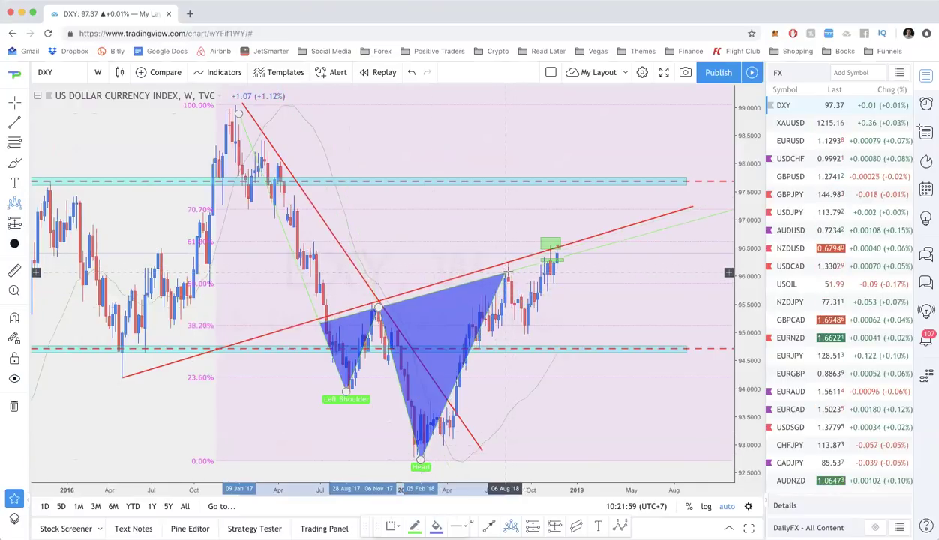
left_click(508, 265)
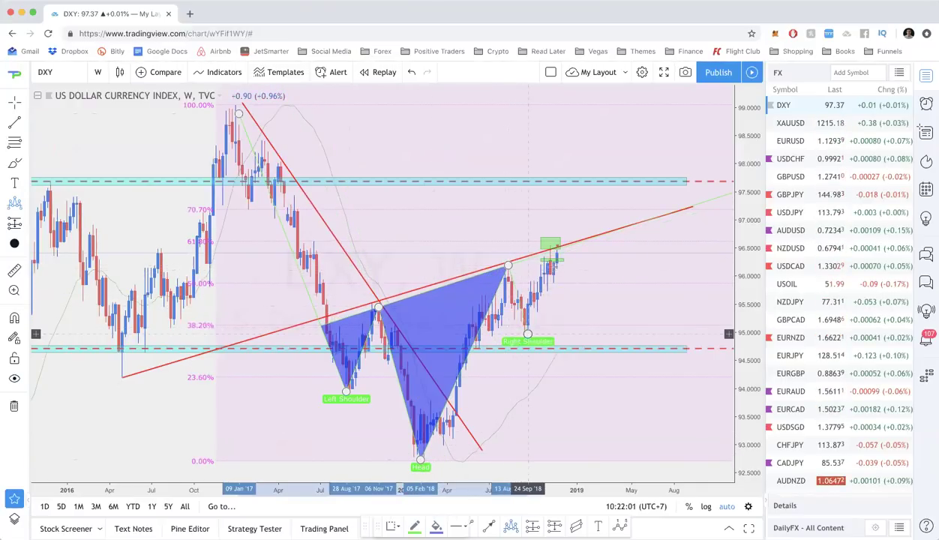
left_click(527, 333)
left_click(627, 102)
left_click(652, 143)
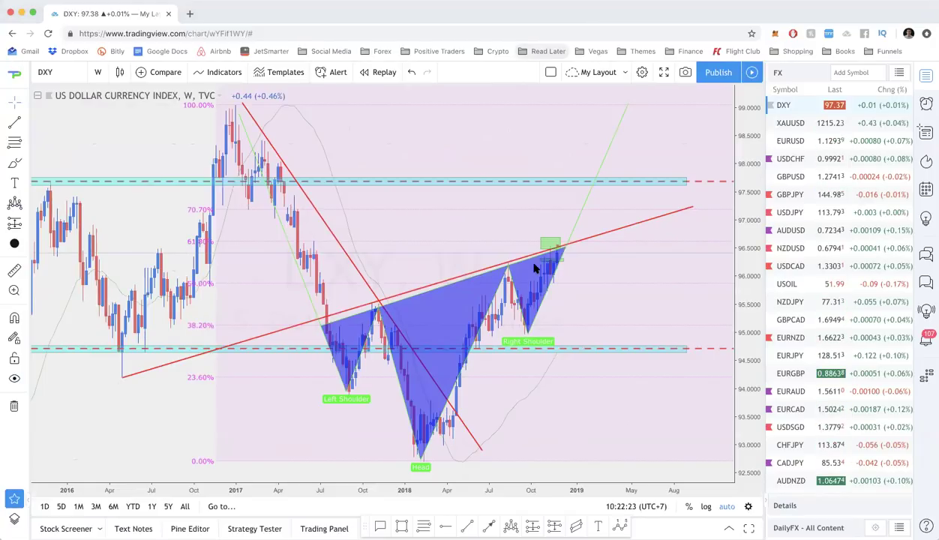
Step: Circle the right shoulder freehand, sketch a head-and-shoulders zigzag beside the pattern, and circle and strike through its final upswing
mouse_move(535, 326)
left_mouse_down()
mouse_move(520, 321)
mouse_move(512, 338)
left_mouse_up()
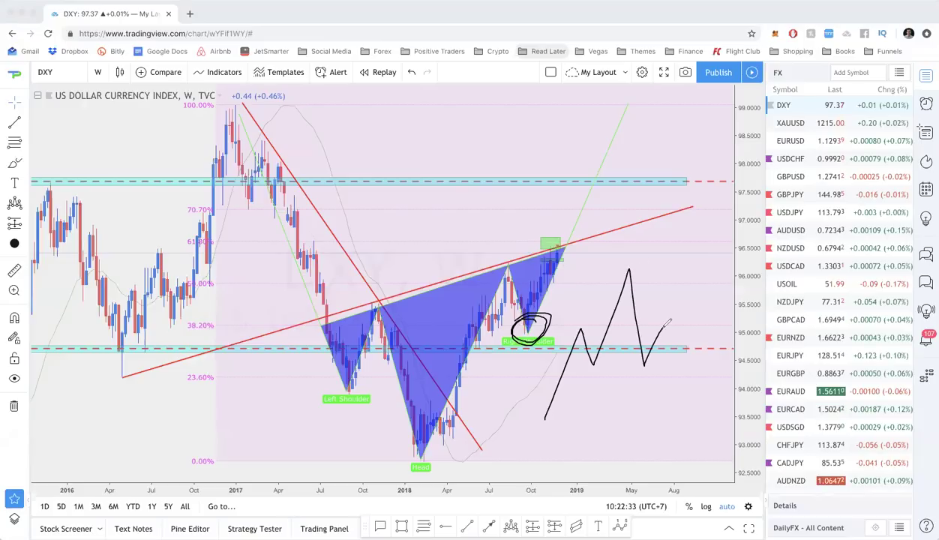
mouse_move(661, 322)
left_mouse_down()
mouse_move(656, 341)
mouse_move(669, 323)
left_mouse_up()
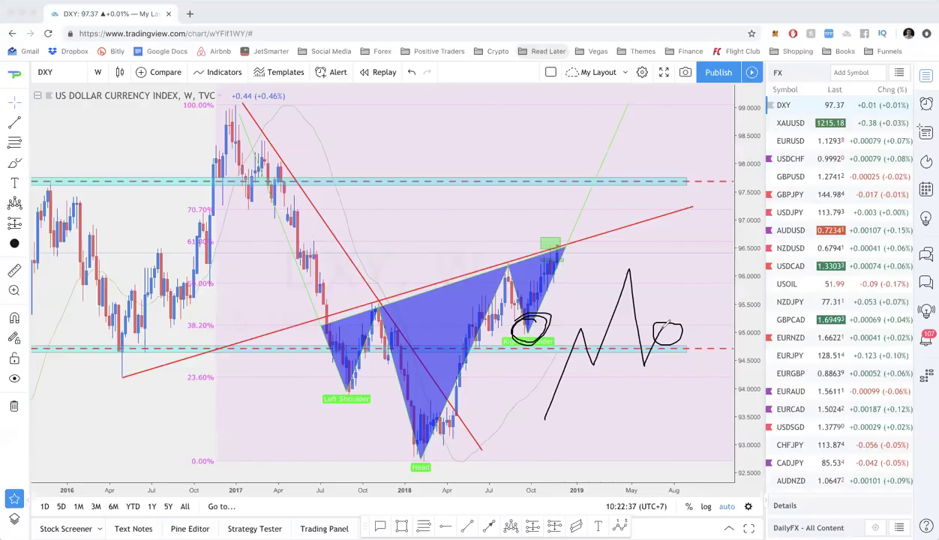
left_click_drag(661, 331, 672, 319)
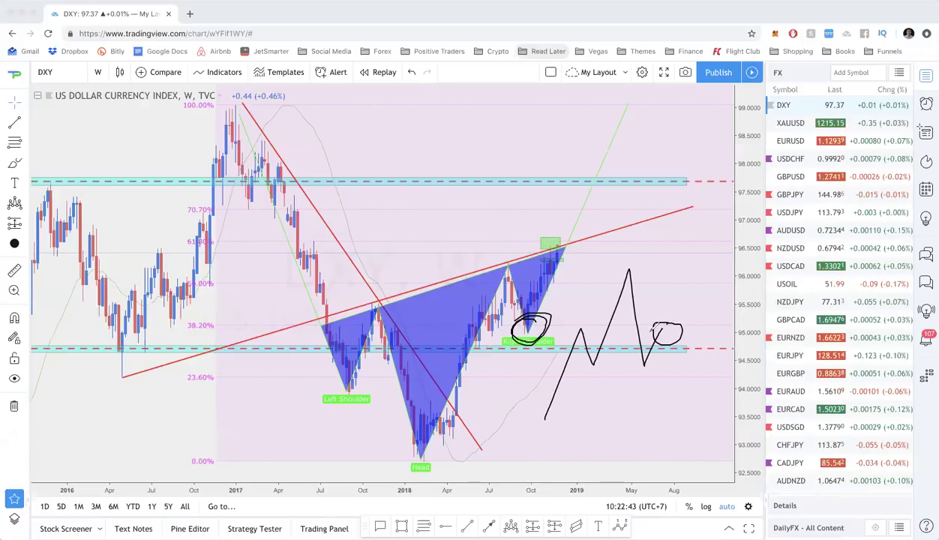
left_click_drag(649, 328, 685, 322)
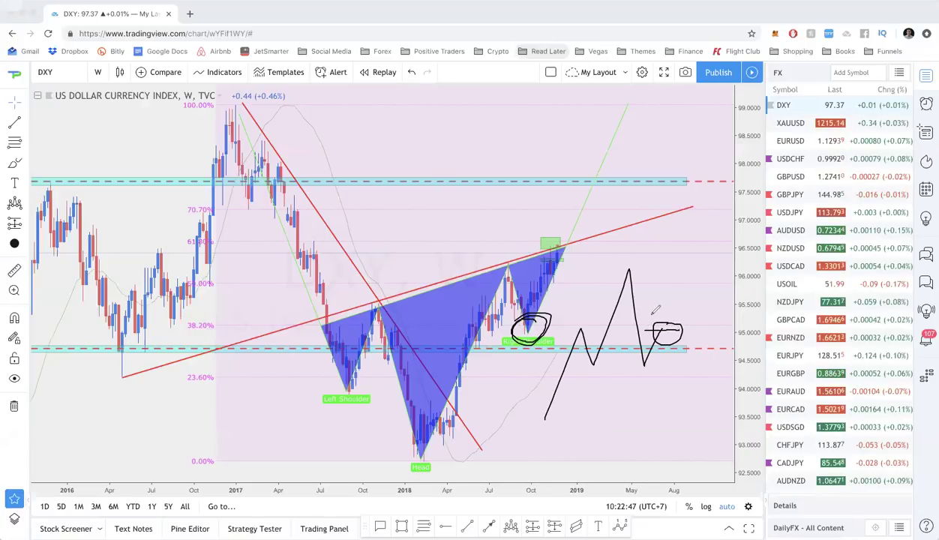
mouse_move(664, 321)
left_mouse_down()
mouse_move(643, 335)
mouse_move(666, 323)
left_mouse_up()
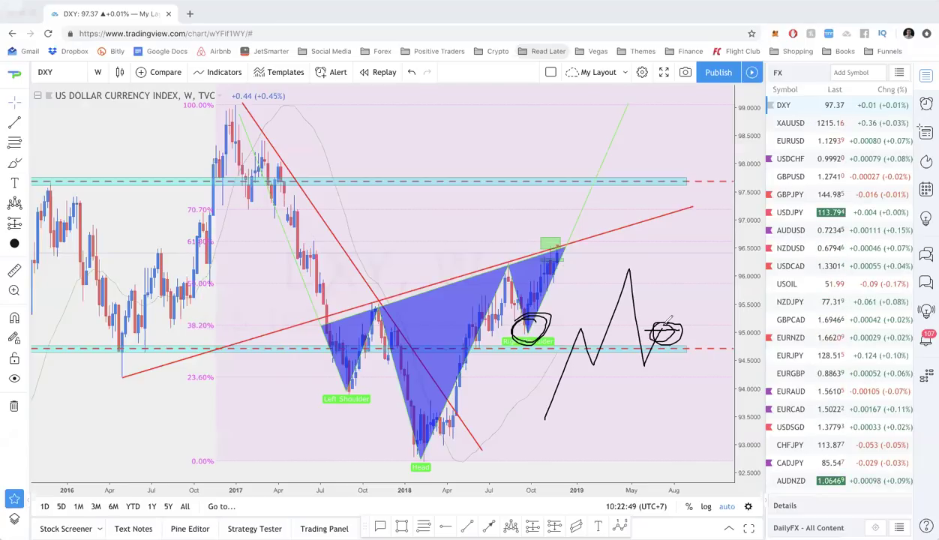
Step: Sketch a horizontal target line below the zigzag's final upswing, try a downswing stroke onto it, and undo that stroke
left_click_drag(637, 405, 717, 405)
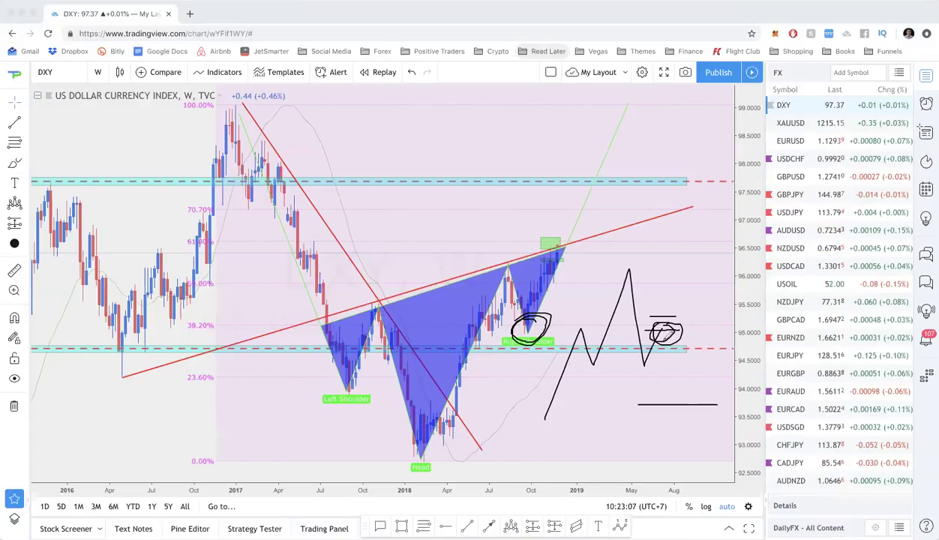
left_click_drag(654, 332, 681, 408)
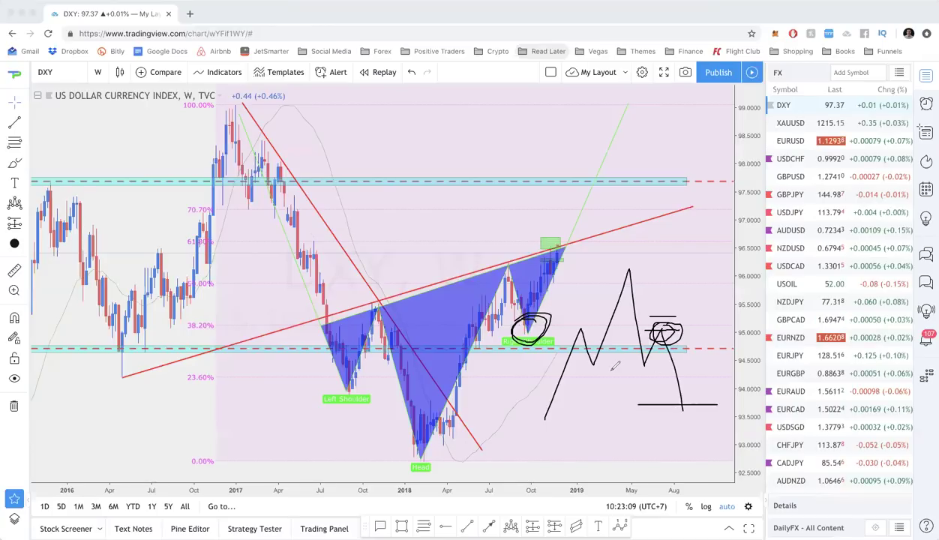
key("ctrl+z")
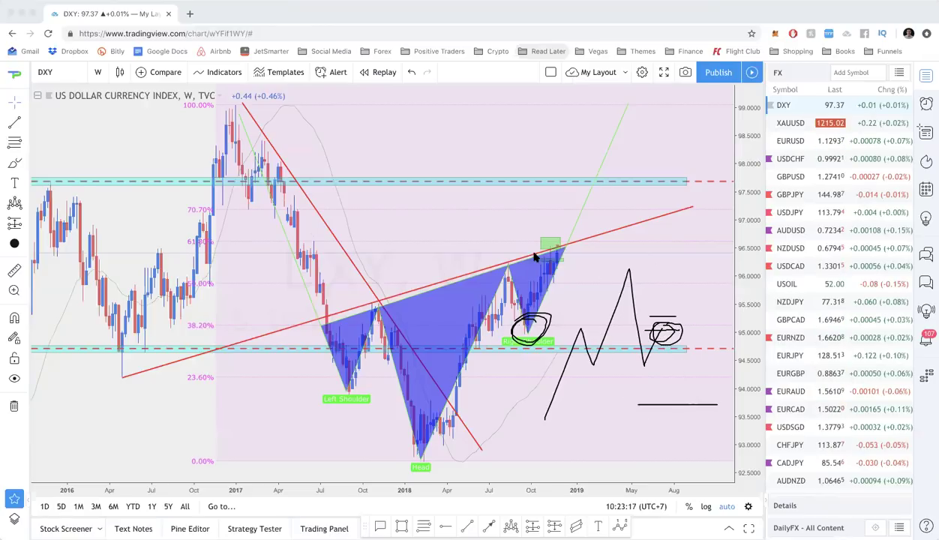
Step: Trace the inverted head and shoulders freehand over the 2017–2018 price action and mark its rising neckline and both neckline touches
mouse_move(228, 133)
left_mouse_down()
mouse_move(264, 211)
mouse_move(442, 443)
left_mouse_up()
mouse_move(509, 295)
left_mouse_down()
mouse_move(517, 273)
mouse_move(529, 298)
left_mouse_up()
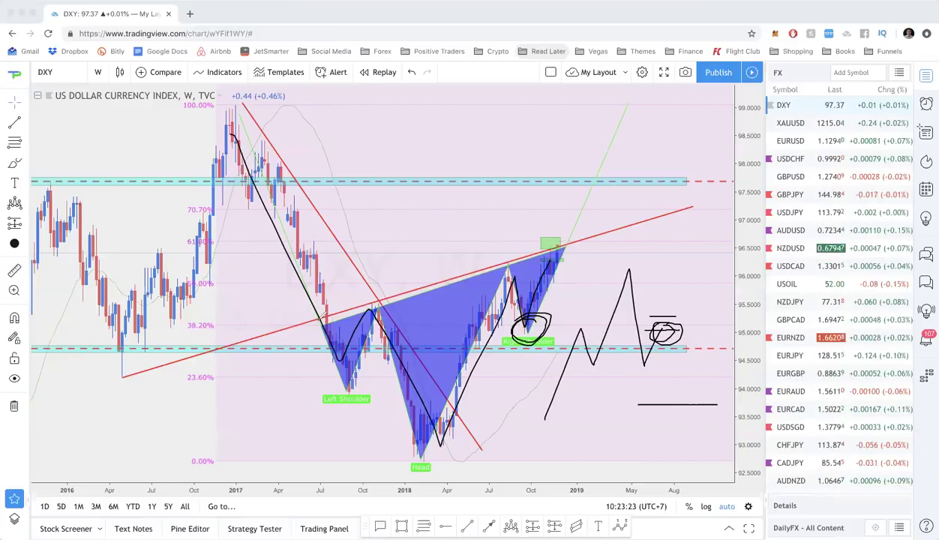
left_click_drag(300, 325, 603, 245)
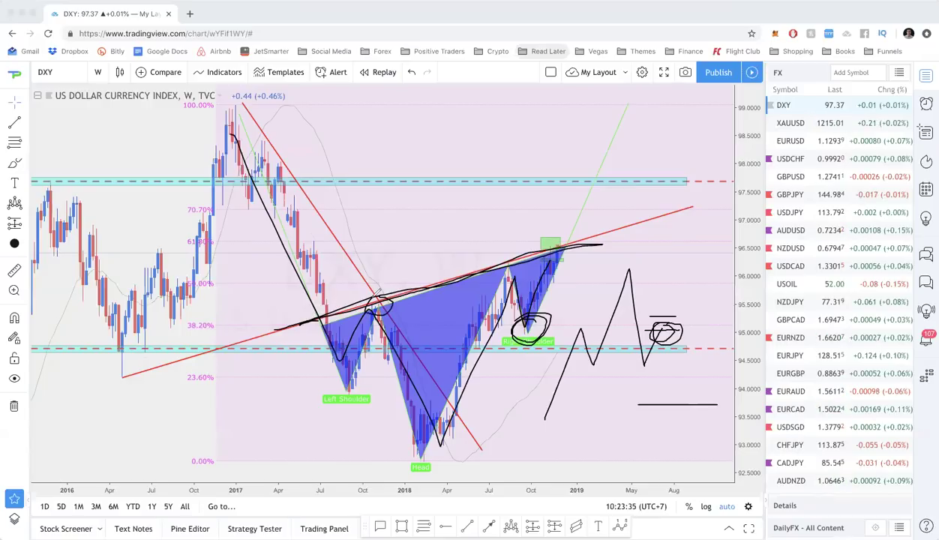
mouse_move(365, 296)
left_mouse_down()
mouse_move(429, 461)
mouse_move(472, 324)
mouse_move(519, 251)
mouse_move(501, 259)
left_mouse_up()
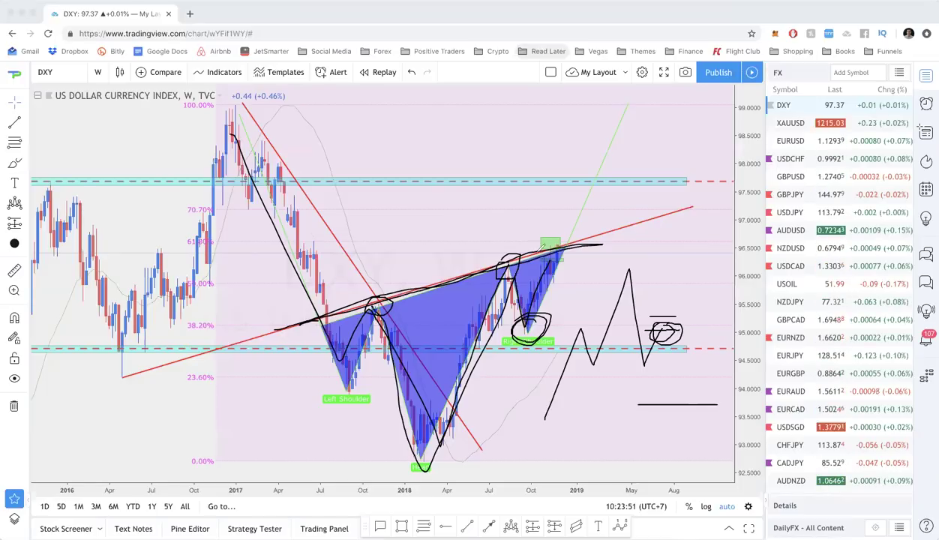
Step: Draw a neckline across the freehand zigzag, sketch a second head and shoulders with a down-sloping neckline above the pattern, and undo that second sketch
mouse_move(540, 366)
left_mouse_down()
mouse_move(679, 366)
mouse_move(698, 355)
left_mouse_up()
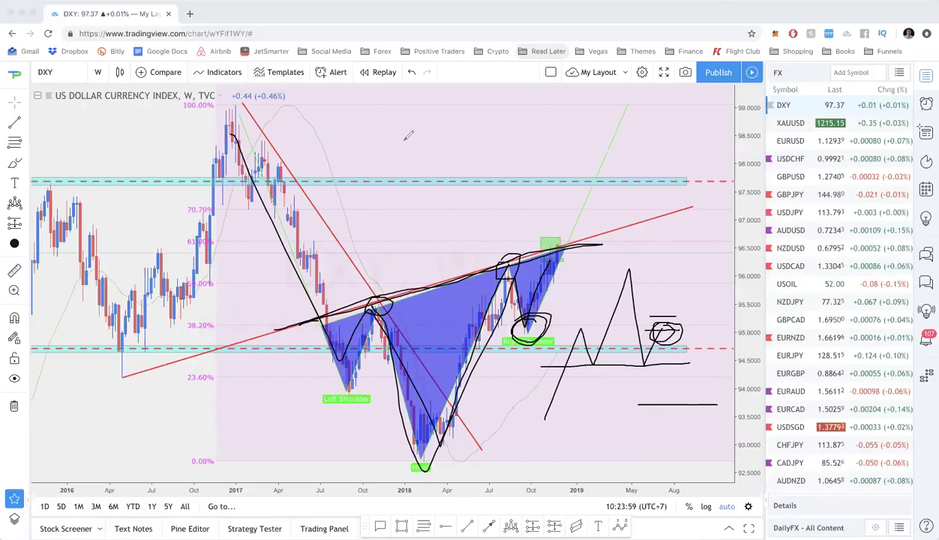
mouse_move(381, 247)
left_mouse_down()
mouse_move(408, 160)
mouse_move(469, 124)
mouse_move(467, 219)
mouse_move(502, 200)
mouse_move(503, 226)
left_mouse_up()
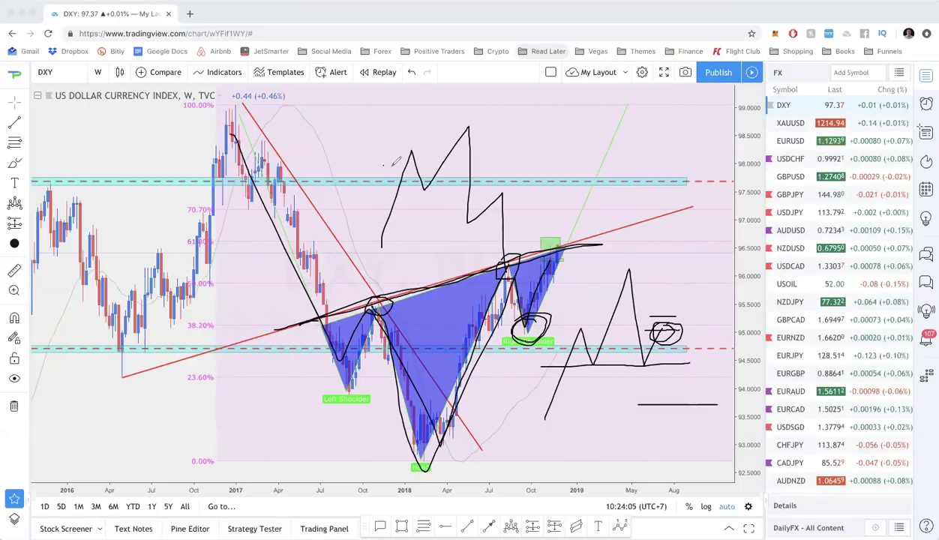
left_click_drag(385, 164, 477, 227)
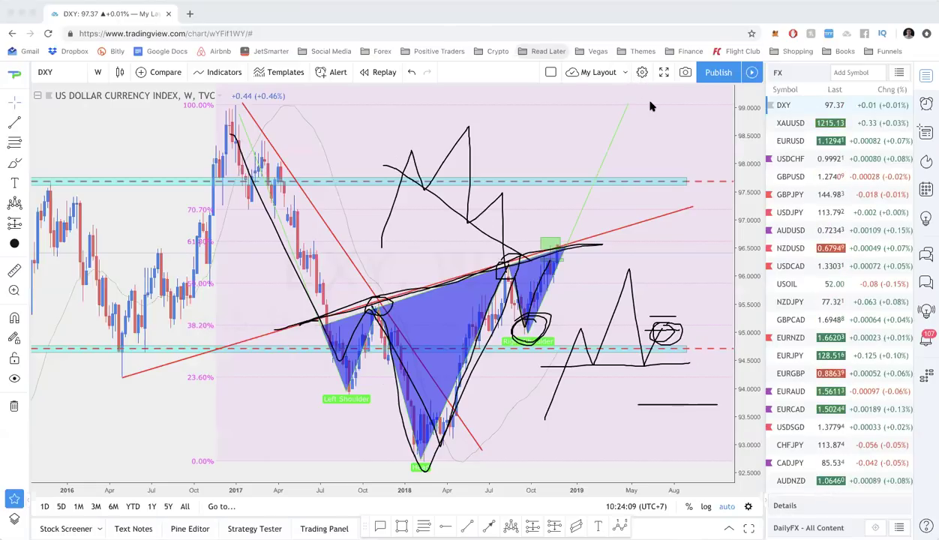
key("Escape")
key("super+z")
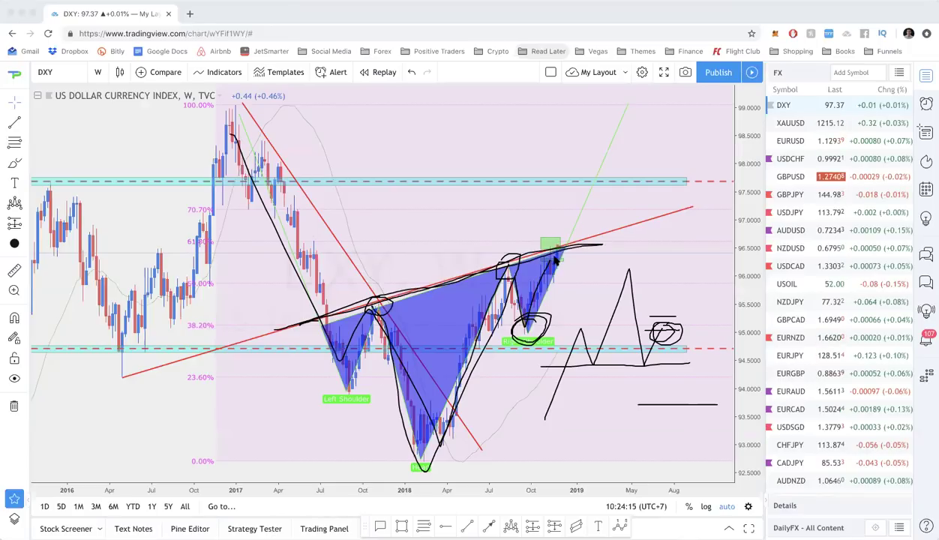
Step: Circle the neckline breakout and retest freehand at the latest weekly candles and sketch a rally arrow up to about 99.0
mouse_move(555, 240)
left_mouse_down()
mouse_move(537, 254)
mouse_move(561, 261)
mouse_move(591, 246)
mouse_move(582, 206)
mouse_move(589, 234)
mouse_move(604, 243)
left_mouse_up()
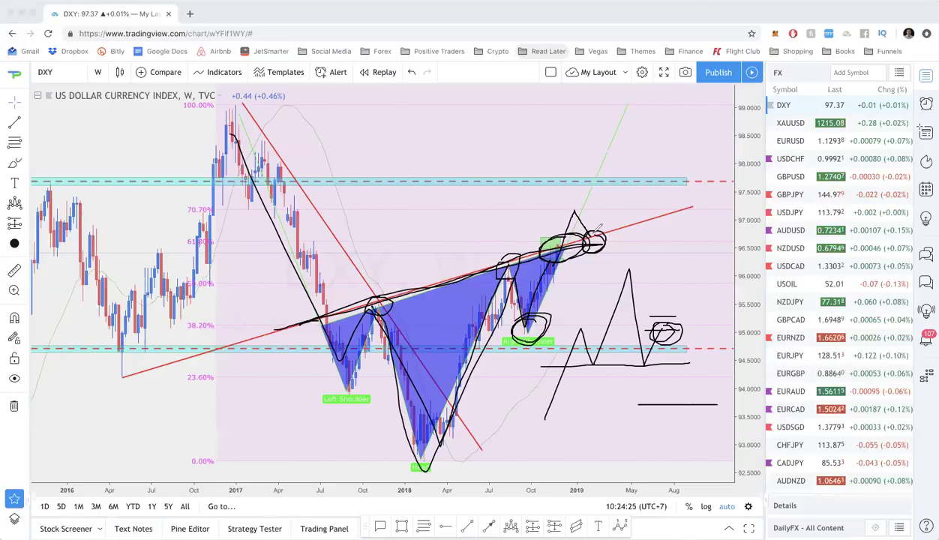
left_click_drag(593, 230, 599, 220)
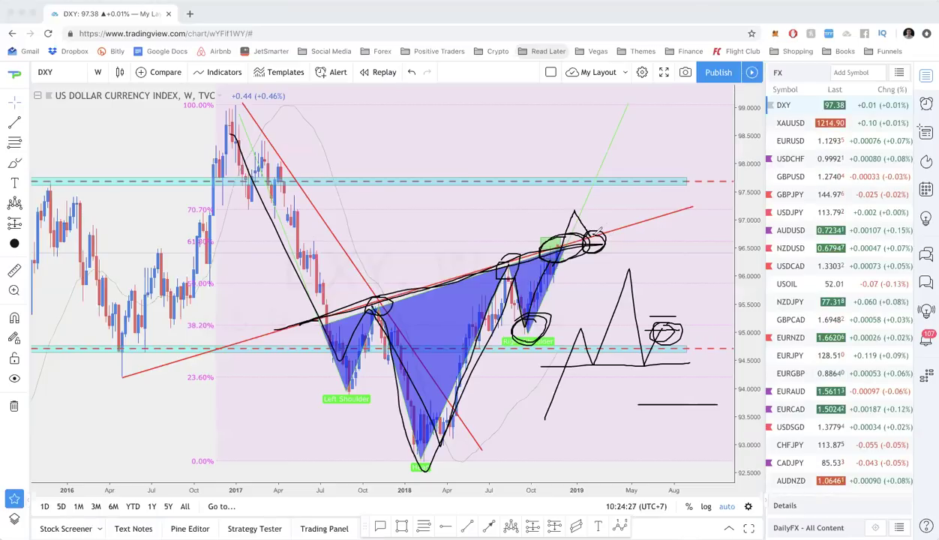
mouse_move(629, 152)
left_mouse_down()
mouse_move(640, 102)
mouse_move(646, 128)
left_mouse_up()
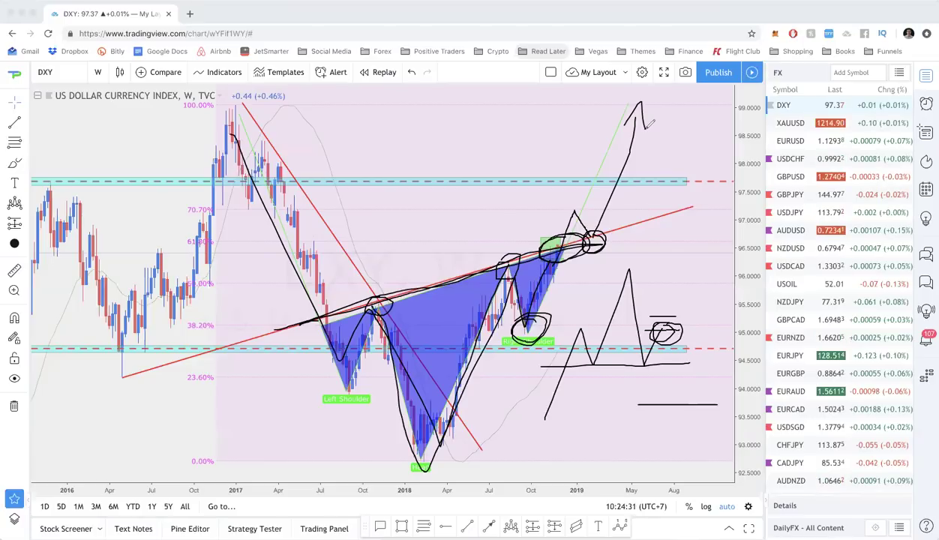
Step: Clear all freehand annotations and delete the inverted Head and Shoulders pattern from the weekly DXY chart
key("Escape")
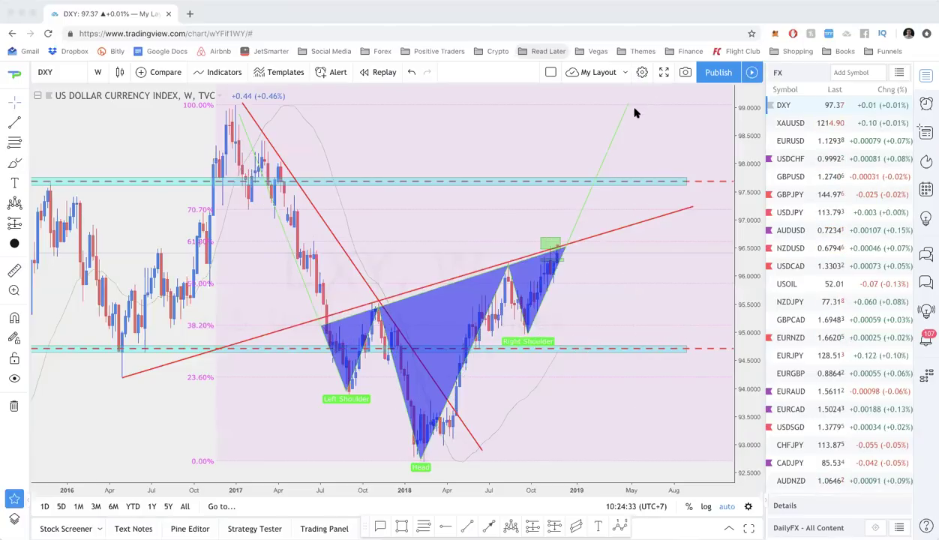
left_click(400, 150)
left_click(491, 307)
key("Delete")
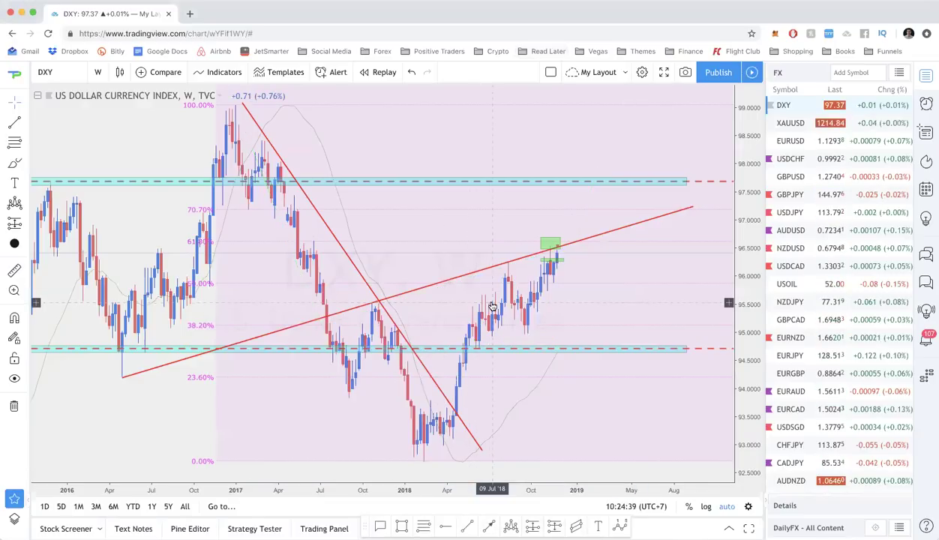
Step: Set the DXY chart to the 4-hour timeframe (4h) and examine the late October to November 2018 candles
scroll(492, 307, "up", 5)
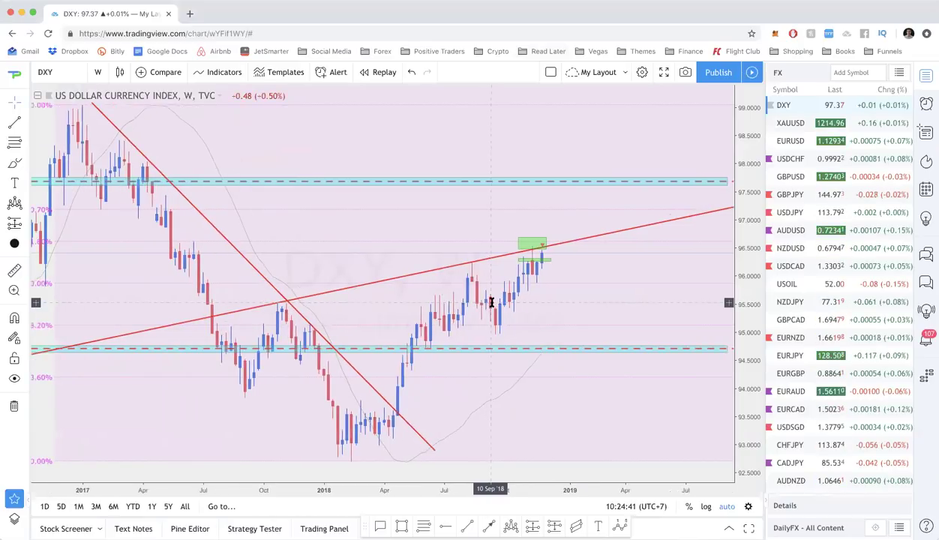
type("4h")
key("Return")
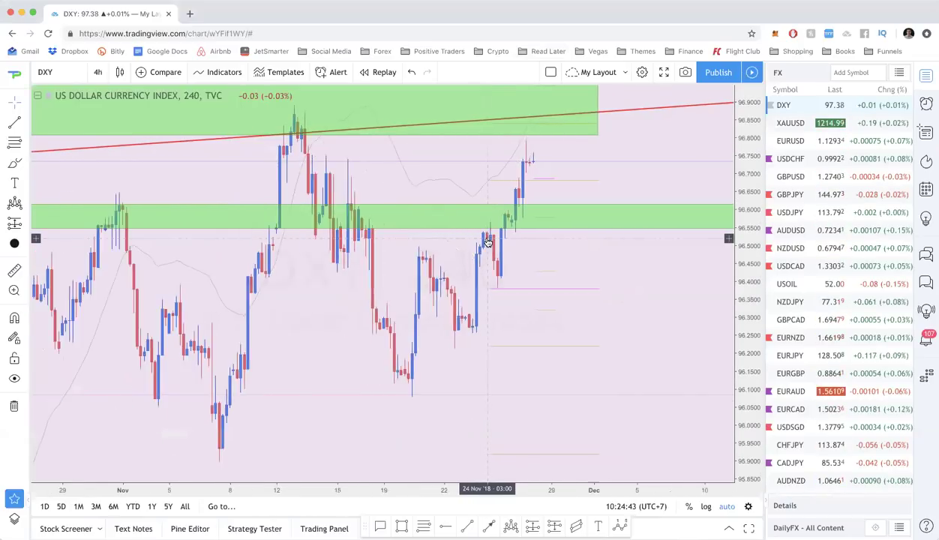
scroll(488, 242, "down", 5)
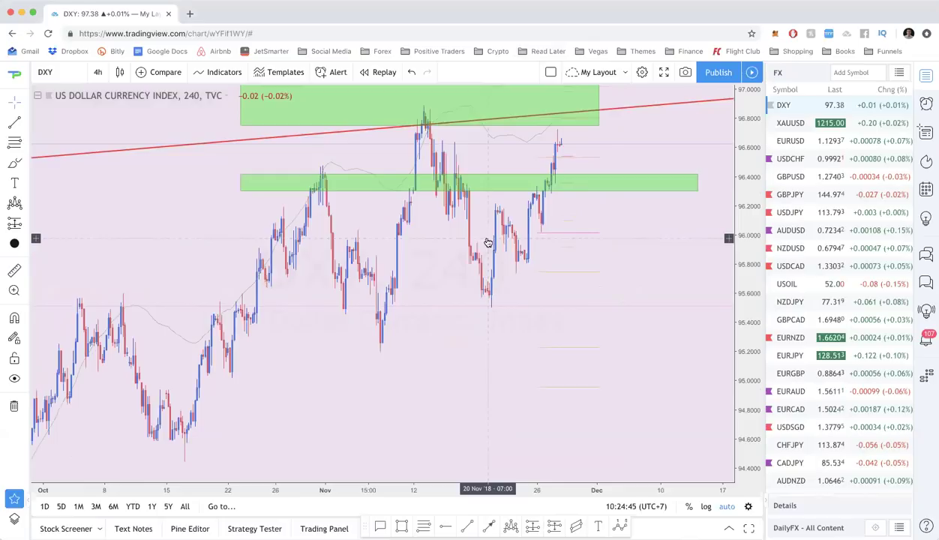
scroll(482, 226, "up", 2)
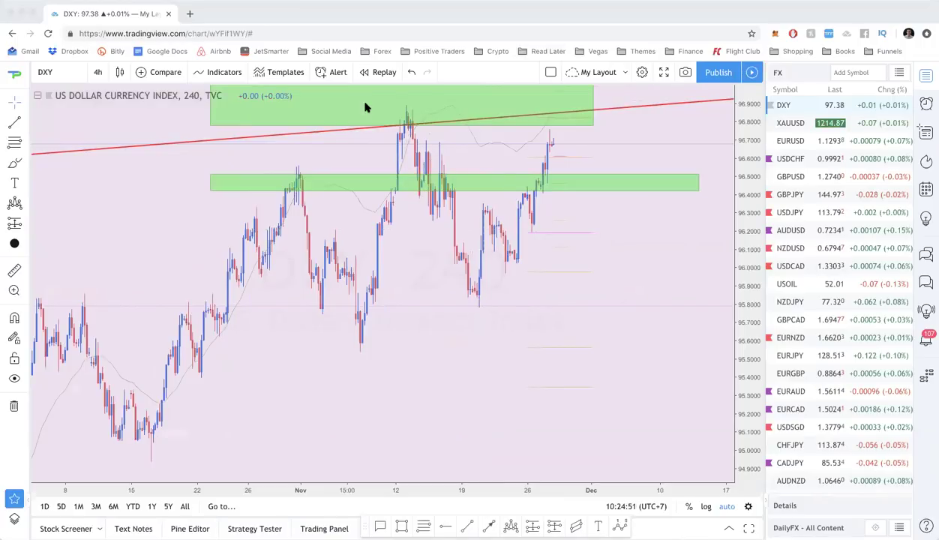
scroll(398, 212, "up", 4)
scroll(398, 216, "up", 1)
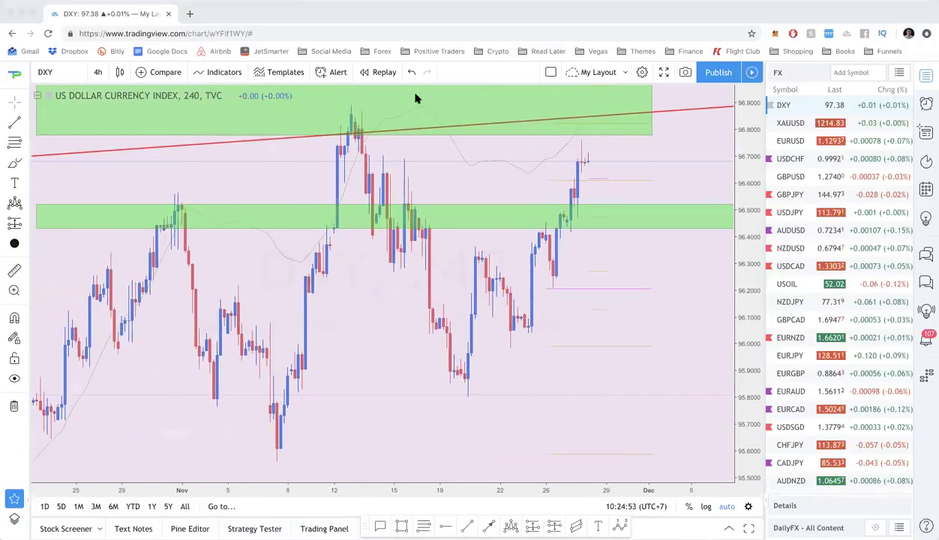
Step: Circle the mid-November 2018 peak and the following pullback freehand, and undo the circle
left_click_drag(351, 118, 378, 111)
mouse_move(384, 286)
left_mouse_down()
mouse_move(439, 225)
mouse_move(379, 111)
left_mouse_up()
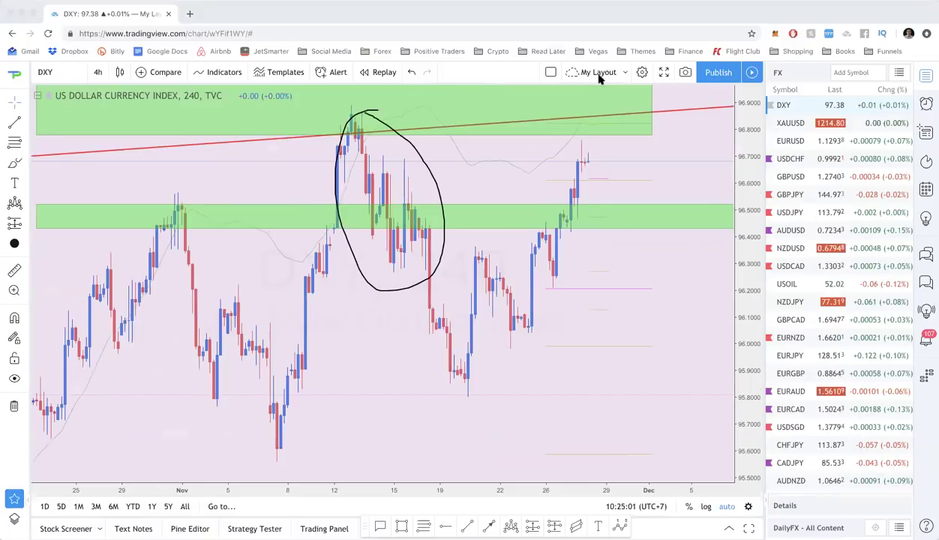
key("ctrl+z")
Step: Mark 12 and 19 November with vertical freehand strokes, circle the price action between them, and sketch a downward arrow through the decline
left_click_drag(334, 213, 335, 265)
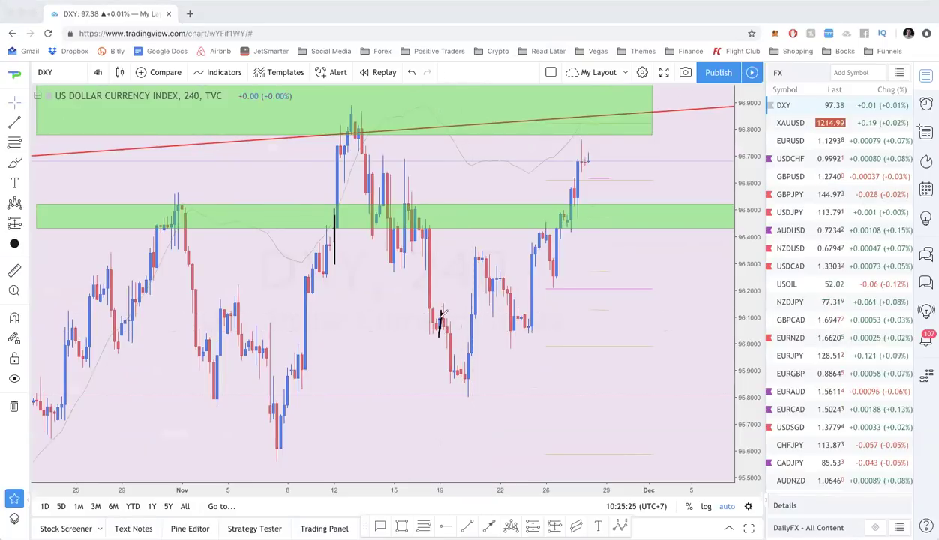
mouse_move(445, 223)
left_mouse_down()
mouse_move(398, 129)
mouse_move(328, 148)
mouse_move(341, 219)
left_mouse_up()
mouse_move(380, 303)
left_mouse_down()
mouse_move(434, 328)
mouse_move(453, 242)
mouse_move(445, 219)
left_mouse_up()
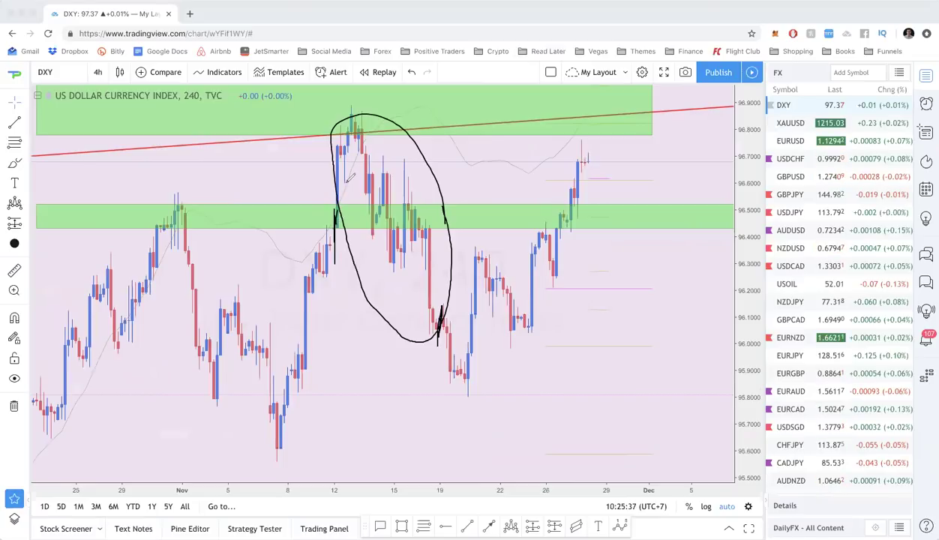
mouse_move(366, 118)
left_mouse_down()
mouse_move(364, 137)
mouse_move(422, 264)
left_mouse_up()
mouse_move(439, 315)
left_mouse_down()
mouse_move(439, 333)
mouse_move(423, 324)
mouse_move(453, 295)
left_mouse_up()
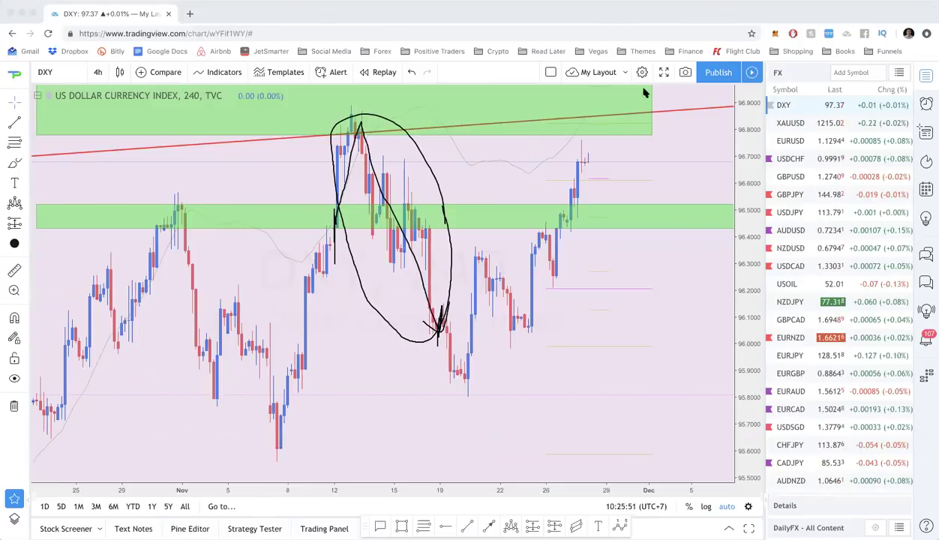
Step: Clear the annotations, redraw the vertical marks at 12 and 19 November, and scribble horizontally over the second mark near 96.10
key("Escape")
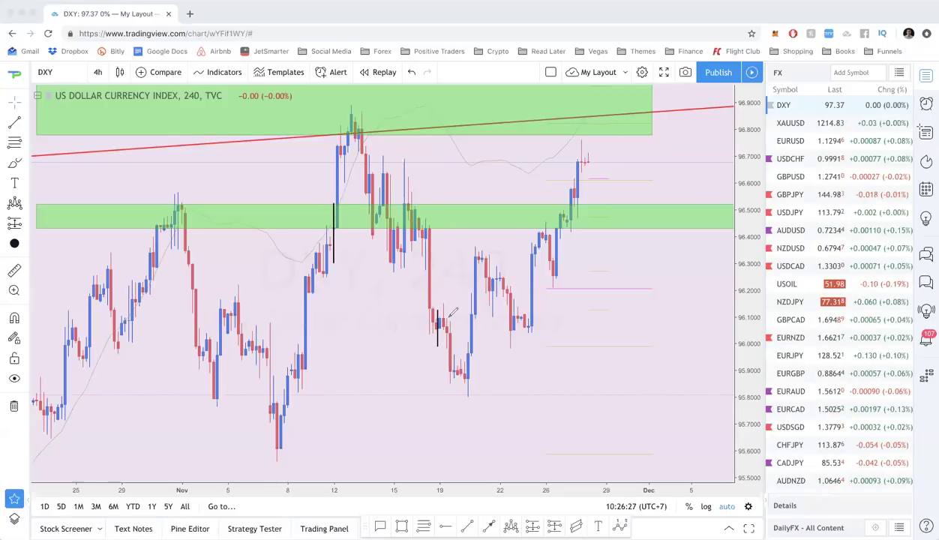
mouse_move(441, 319)
left_mouse_down()
mouse_move(449, 319)
mouse_move(414, 324)
left_mouse_up()
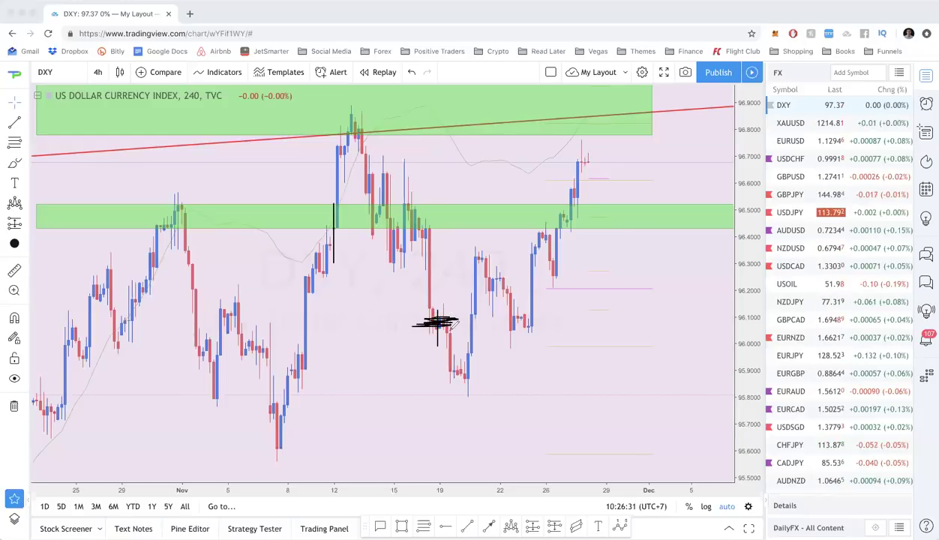
left_click_drag(446, 328, 453, 369)
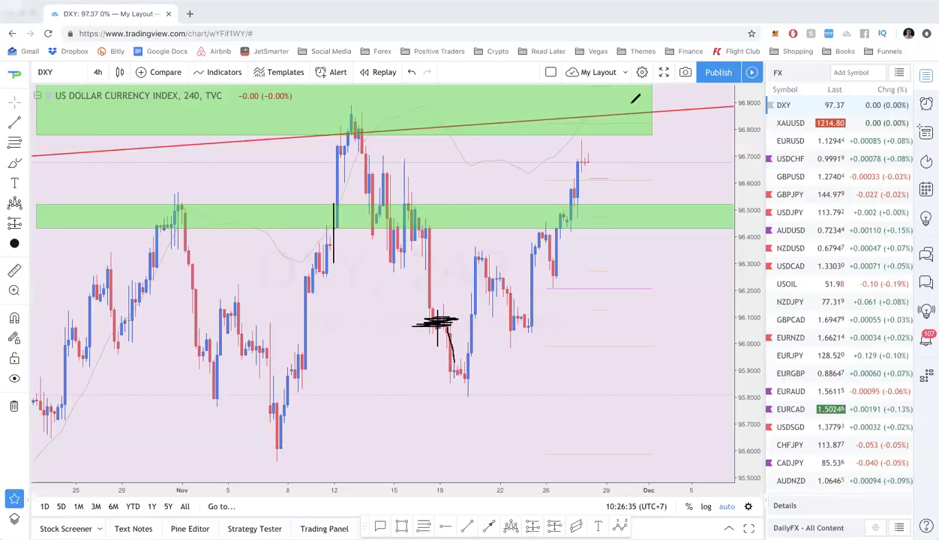
key("ctrl+z")
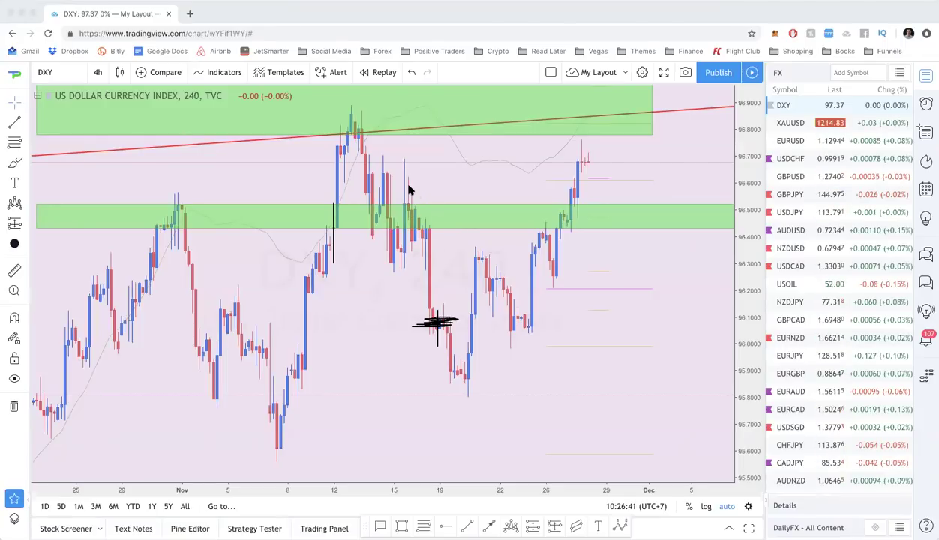
Step: Draw four freehand horizontal lines above the November swing highs, between about 96.58 and 96.92
left_click_drag(409, 190, 477, 192)
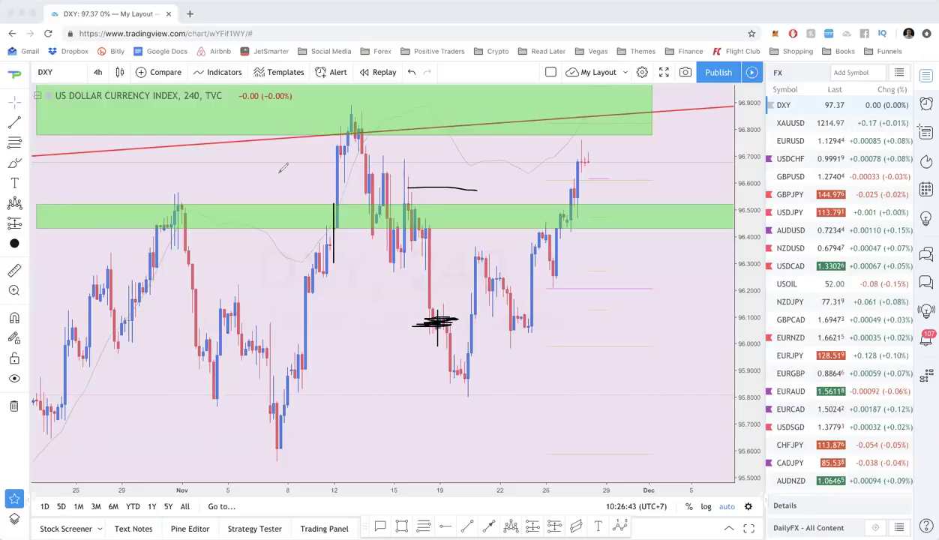
left_click_drag(160, 186, 446, 168)
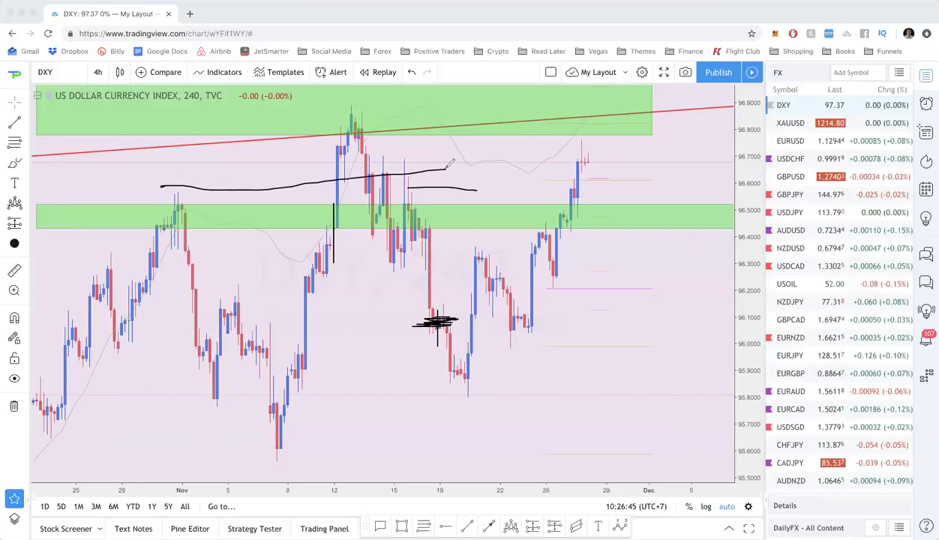
left_click_drag(365, 149, 502, 147)
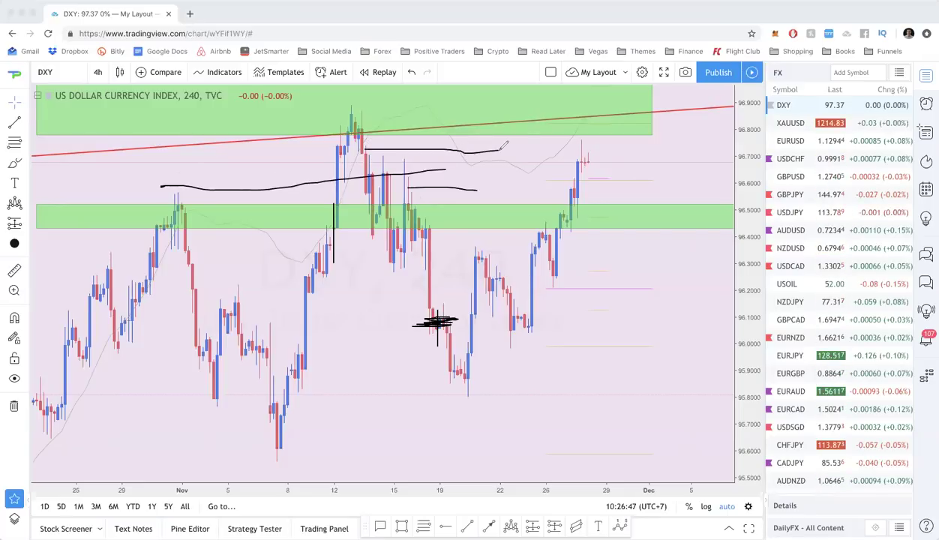
left_click_drag(339, 96, 370, 96)
left_click_drag(448, 102, 449, 103)
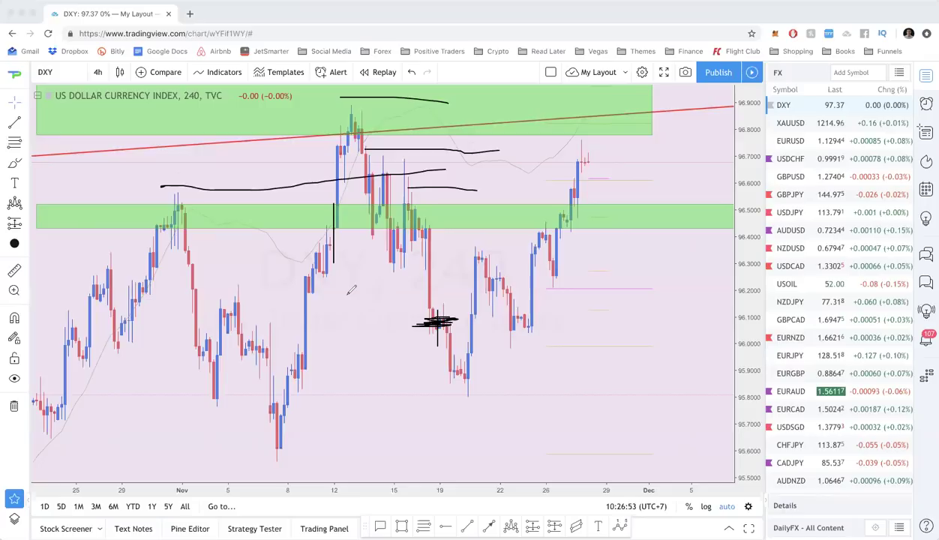
Step: Write "75%" freehand beside the November decline and trace the drop and rebound around the 20 November low
mouse_move(369, 286)
left_mouse_down()
mouse_move(389, 304)
mouse_move(366, 321)
left_mouse_up()
mouse_move(373, 284)
left_mouse_down()
mouse_move(395, 279)
mouse_move(408, 307)
left_mouse_up()
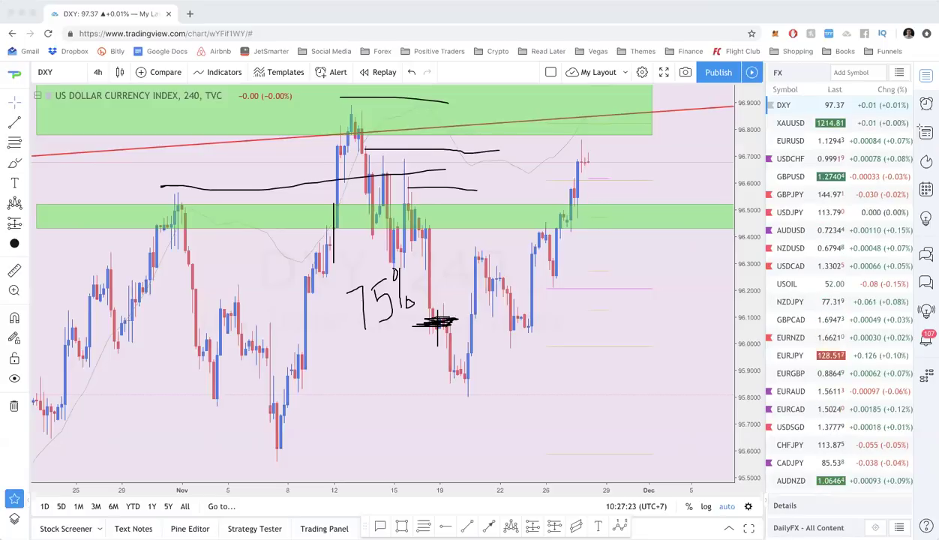
mouse_move(439, 324)
left_mouse_down()
mouse_move(452, 362)
mouse_move(473, 367)
left_mouse_up()
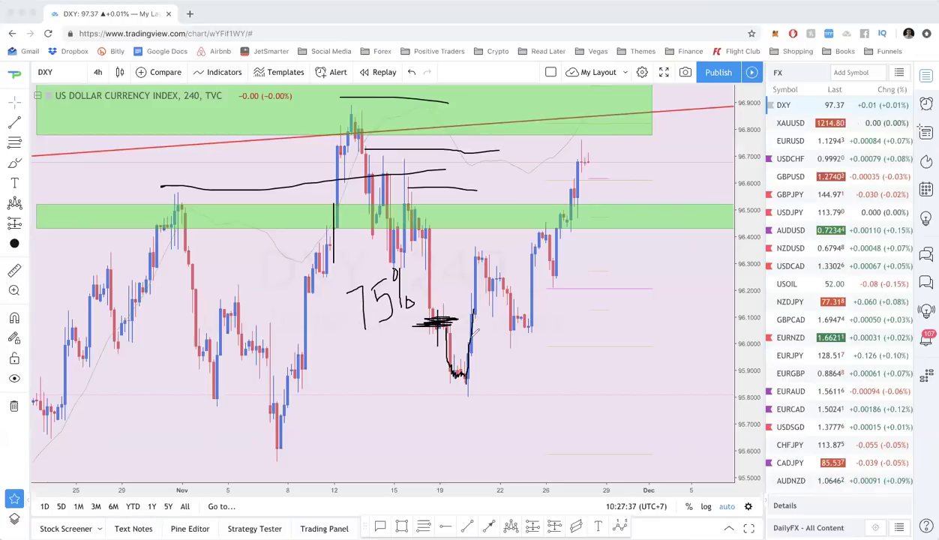
left_click_drag(478, 298, 481, 253)
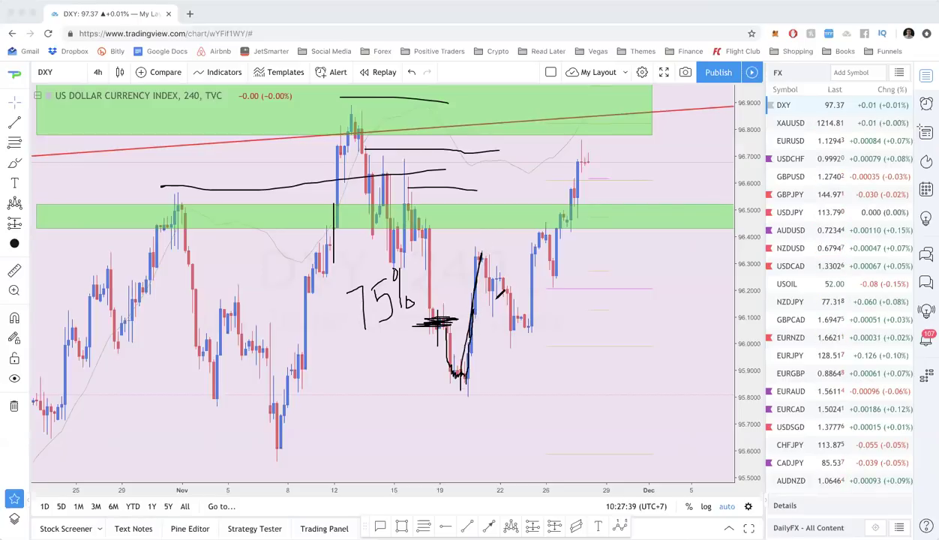
Step: Bracket the rebound from the 20 November low and trace the stepped pullback down to about 96.05
mouse_move(462, 257)
left_mouse_down()
mouse_move(448, 258)
mouse_move(447, 315)
left_mouse_up()
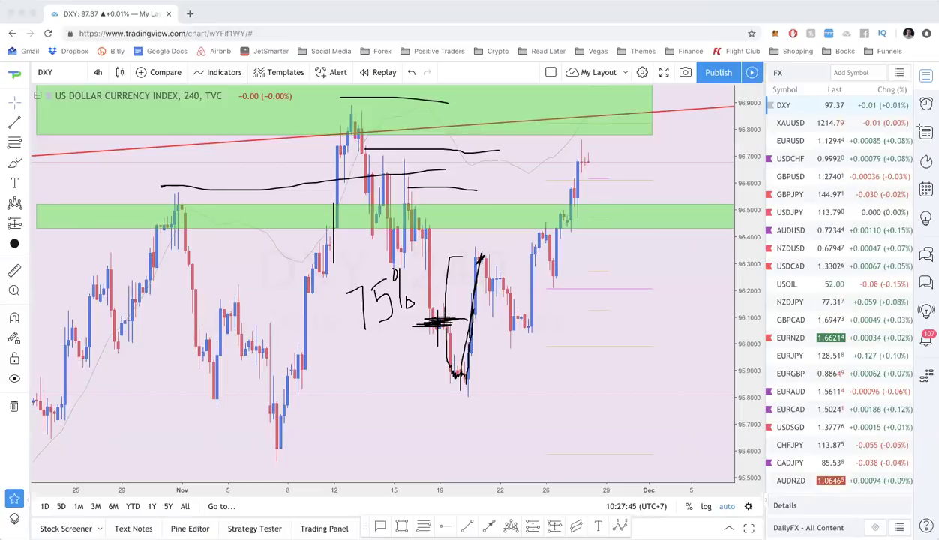
left_click_drag(494, 288, 516, 325)
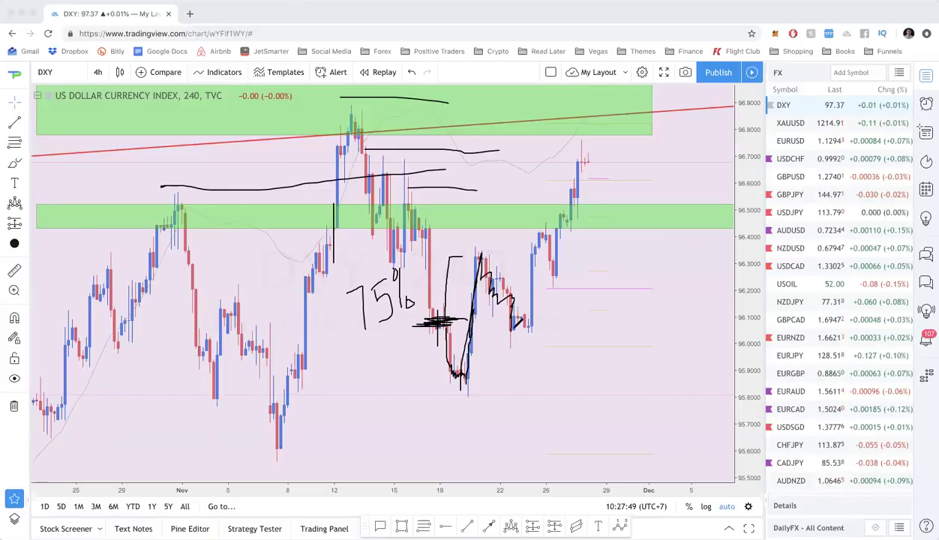
mouse_move(525, 317)
left_mouse_down()
mouse_move(541, 314)
mouse_move(521, 318)
mouse_move(528, 319)
left_mouse_up()
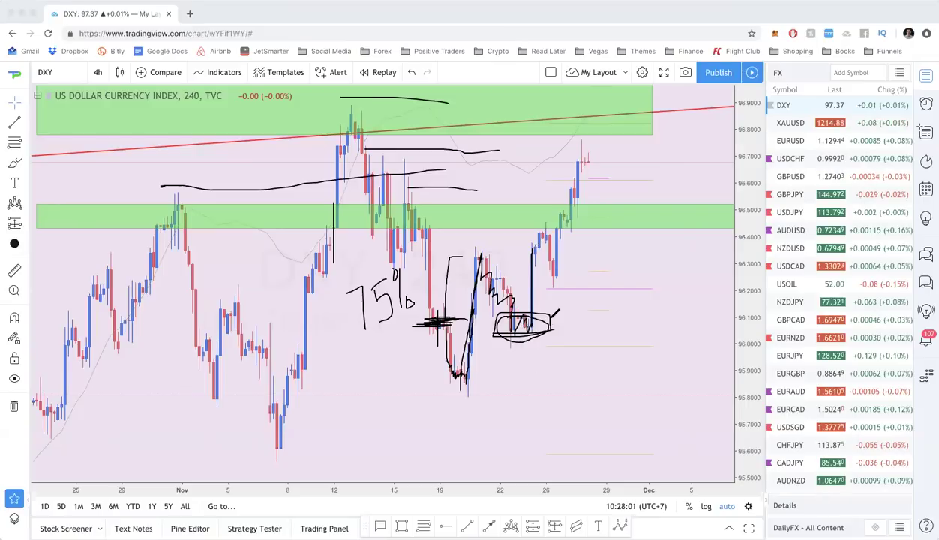
Step: Circle the pullback's base near 96.10, and circle and underscore the matching scribbled level at 19 November
mouse_move(491, 307)
left_mouse_down()
mouse_move(484, 325)
mouse_move(518, 334)
left_mouse_up()
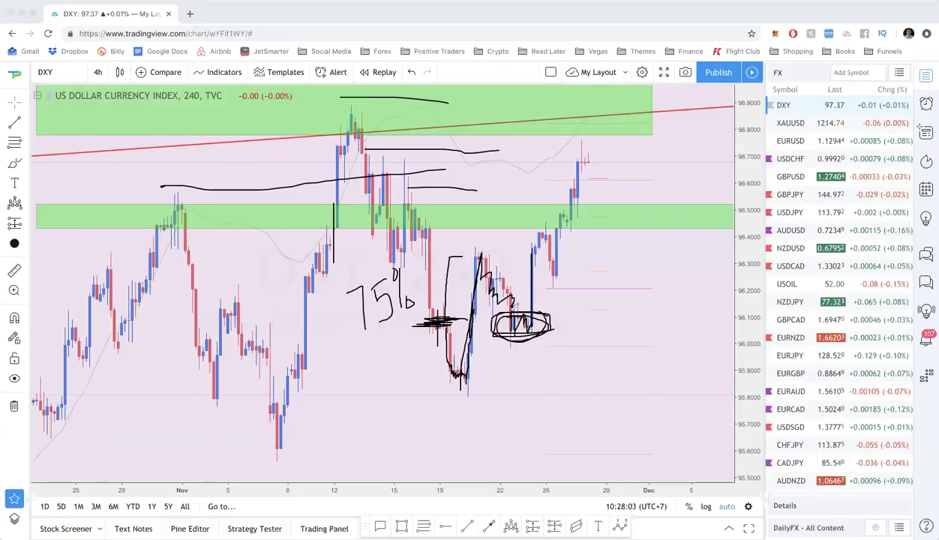
left_click_drag(533, 303, 530, 300)
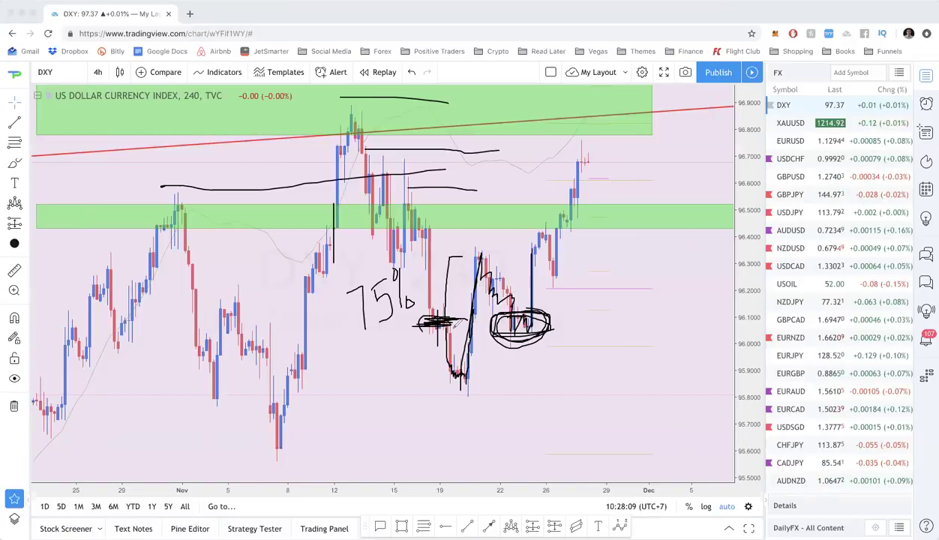
left_click_drag(389, 324, 487, 319)
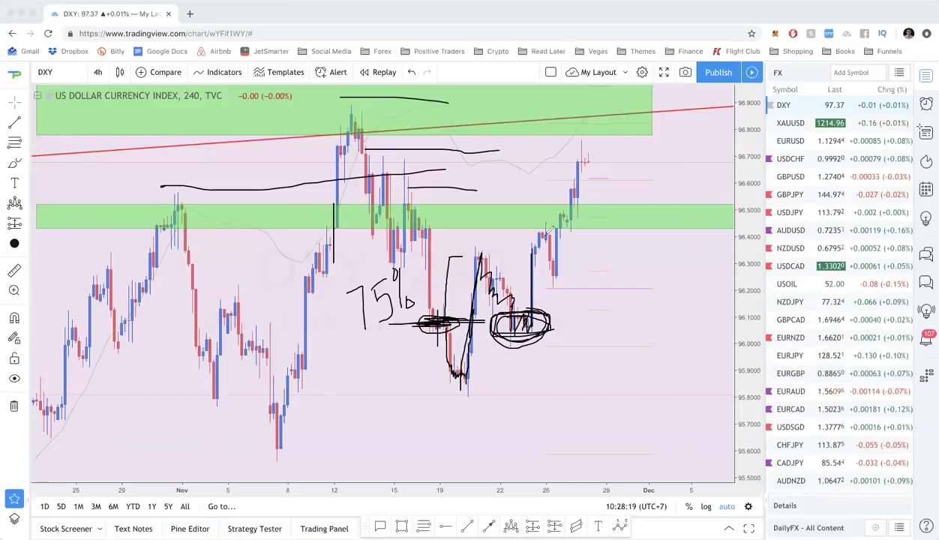
Step: Trace the late-November climb from about 96.30 to 96.60, circling the swing low near 26 November
left_click_drag(532, 267, 546, 233)
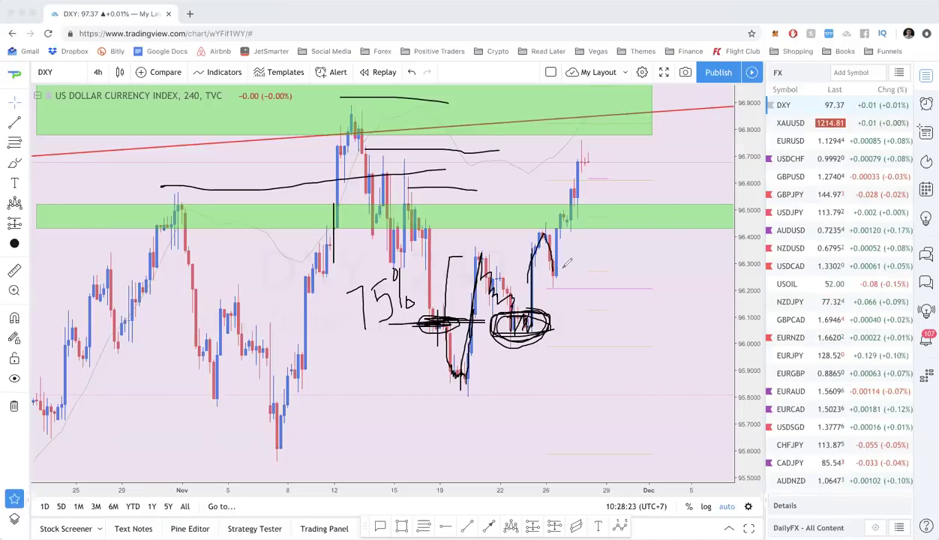
mouse_move(556, 263)
left_mouse_down()
mouse_move(548, 278)
mouse_move(576, 267)
mouse_move(563, 255)
mouse_move(540, 258)
mouse_move(564, 191)
mouse_move(583, 176)
left_mouse_up()
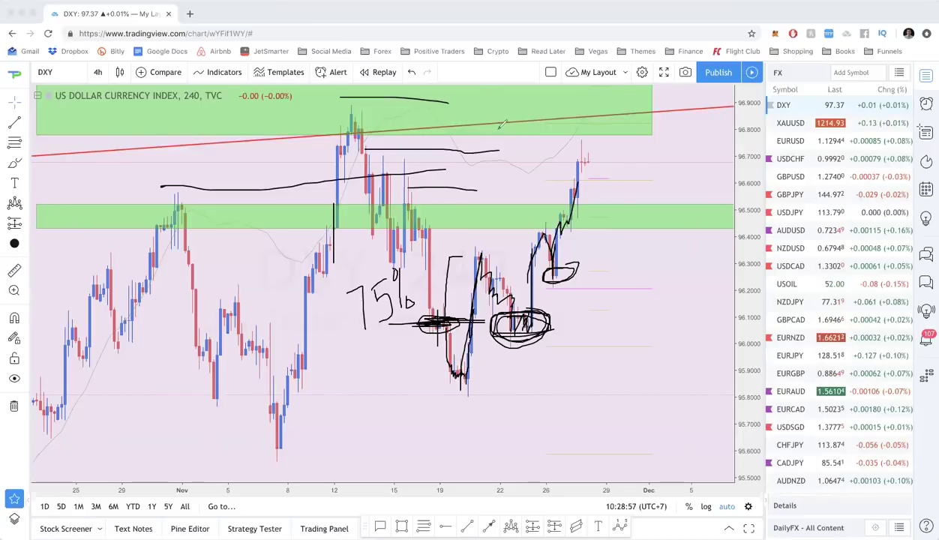
Step: Write "75%" freehand above the late-November rally and bracket the 12 November highs between about 96.52 and 96.95
mouse_move(556, 88)
left_mouse_down()
mouse_move(528, 104)
mouse_move(547, 161)
left_mouse_up()
left_click_drag(574, 92, 582, 158)
left_click(601, 94)
left_click_drag(603, 138, 598, 149)
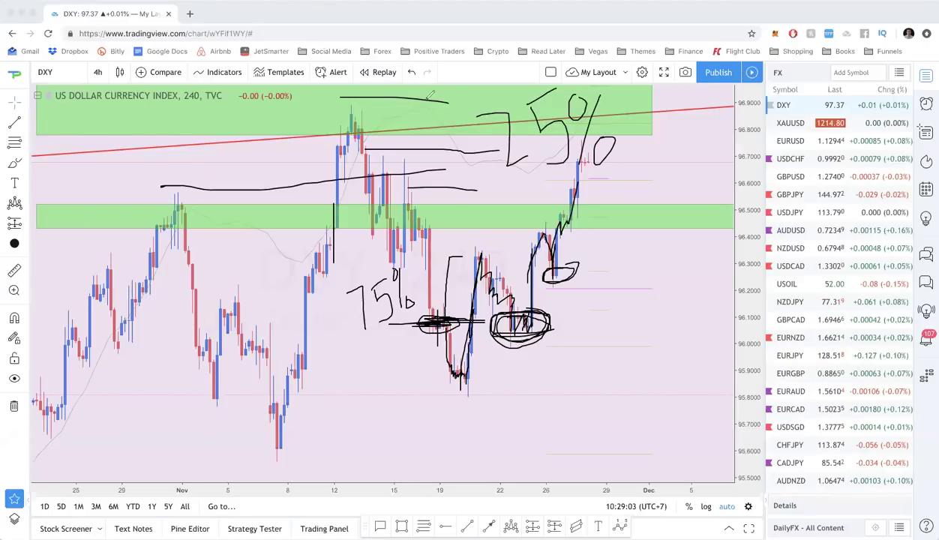
mouse_move(366, 89)
left_mouse_down()
mouse_move(334, 89)
mouse_move(320, 204)
left_mouse_up()
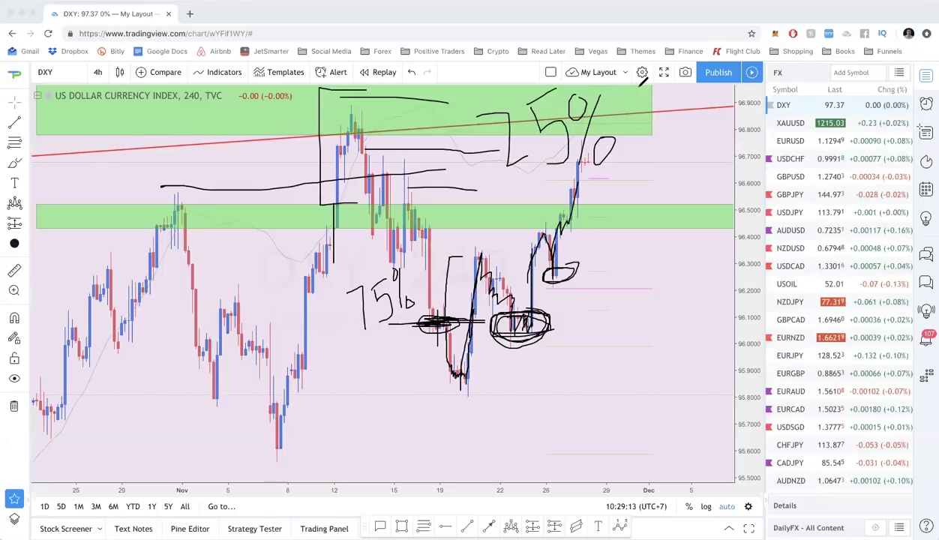
Step: Clear all freehand annotations and review the recent swing highs on the wider 4-hour chart
key("Escape")
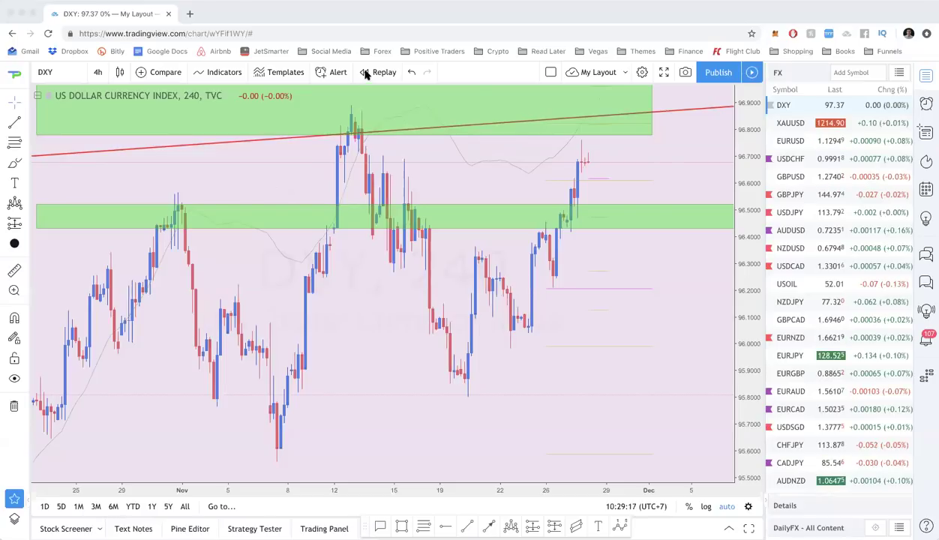
scroll(442, 159, "down", 5)
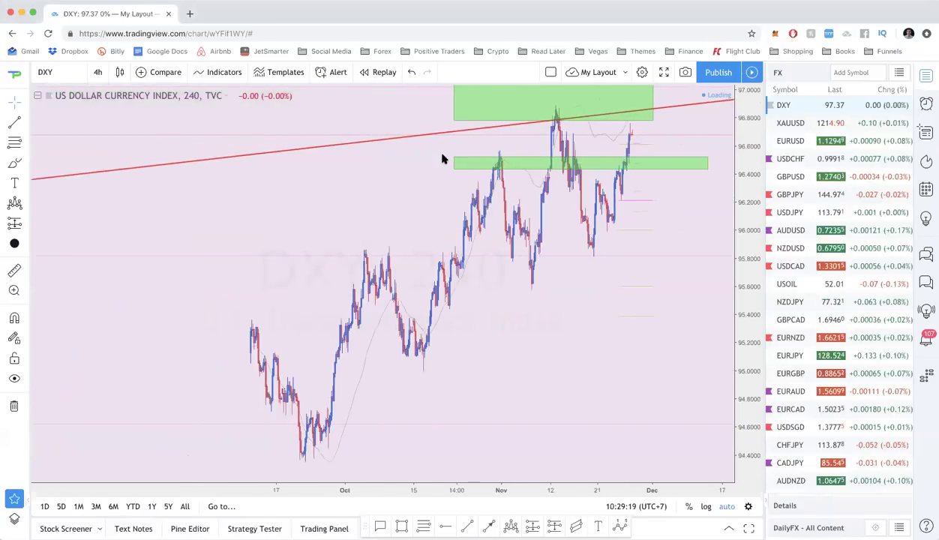
scroll(443, 159, "up", 4)
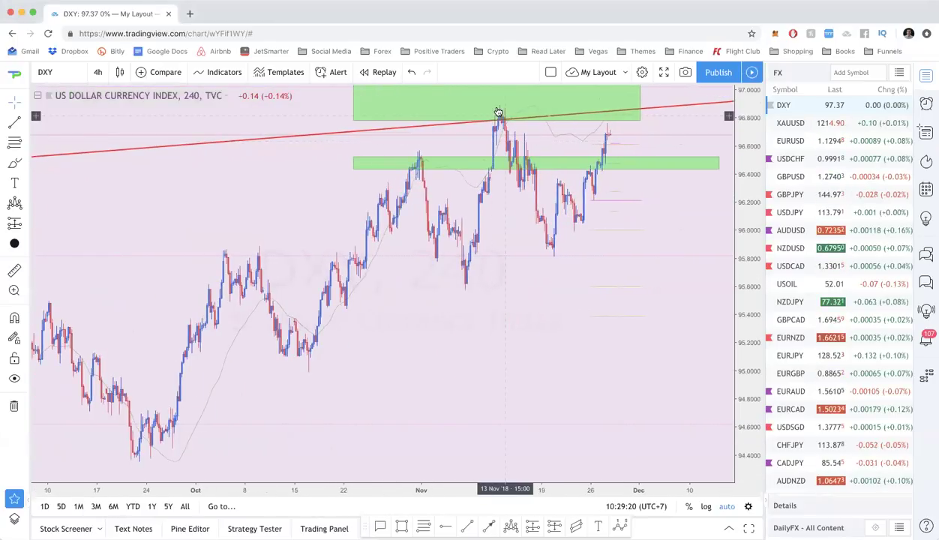
scroll(495, 112, "up", 1)
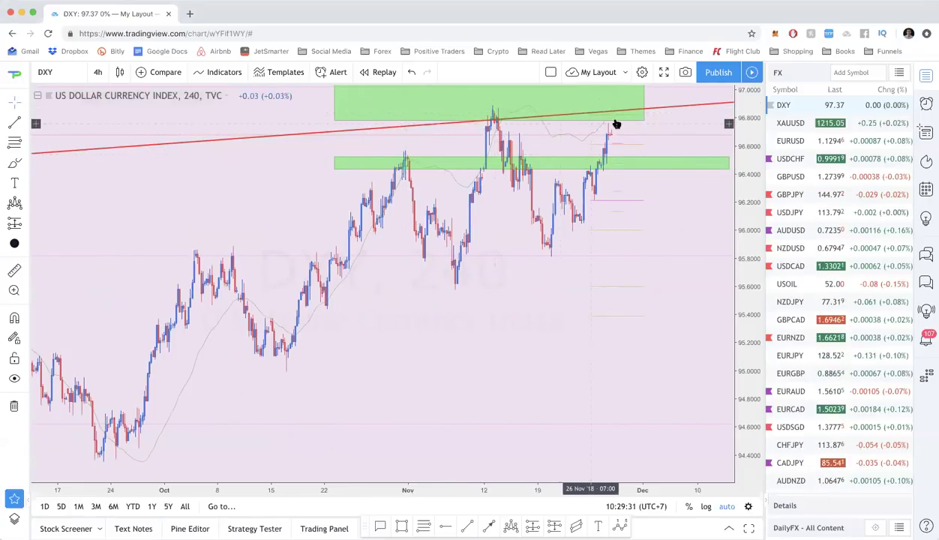
scroll(616, 123, "up", 2)
Step: Change the chart interval to 1D and frame the price action from June through November
type("1D")
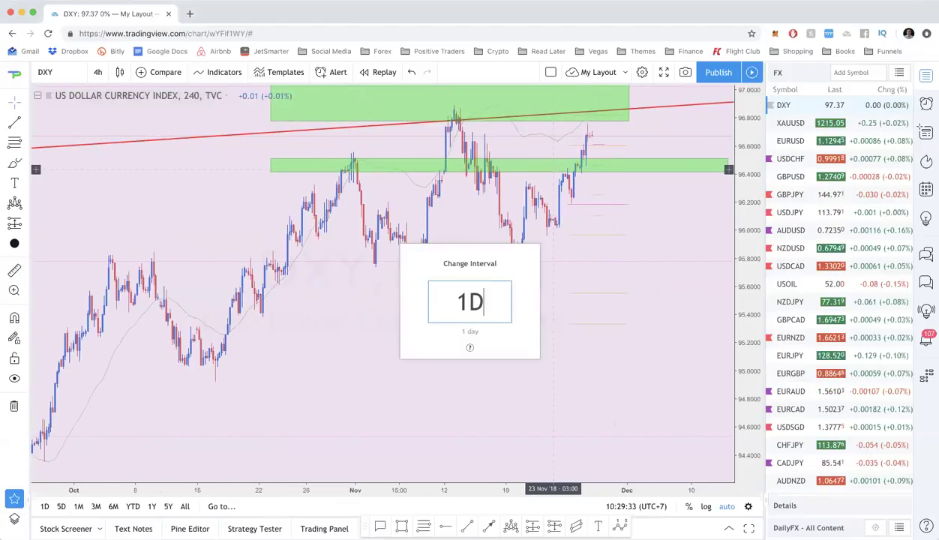
key("Return")
scroll(523, 197, "up", 4)
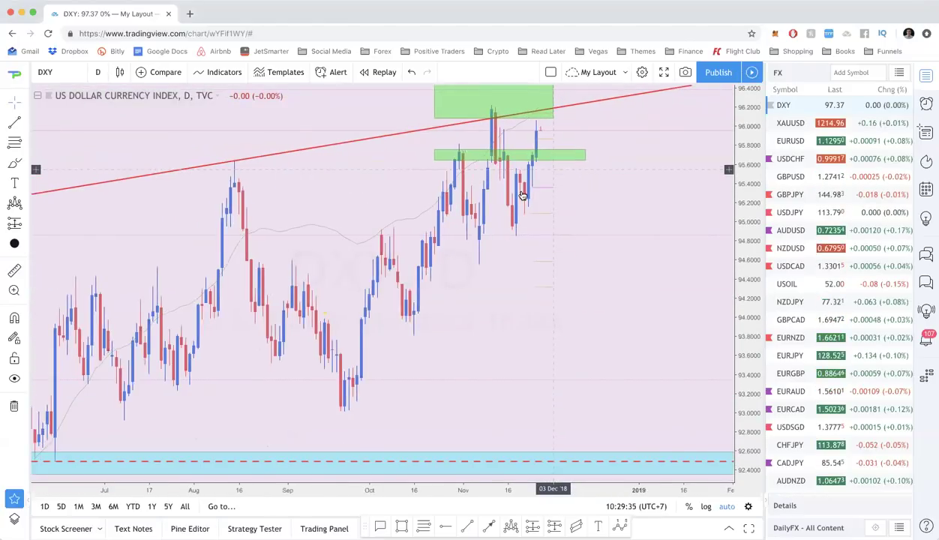
scroll(523, 196, "down", 2)
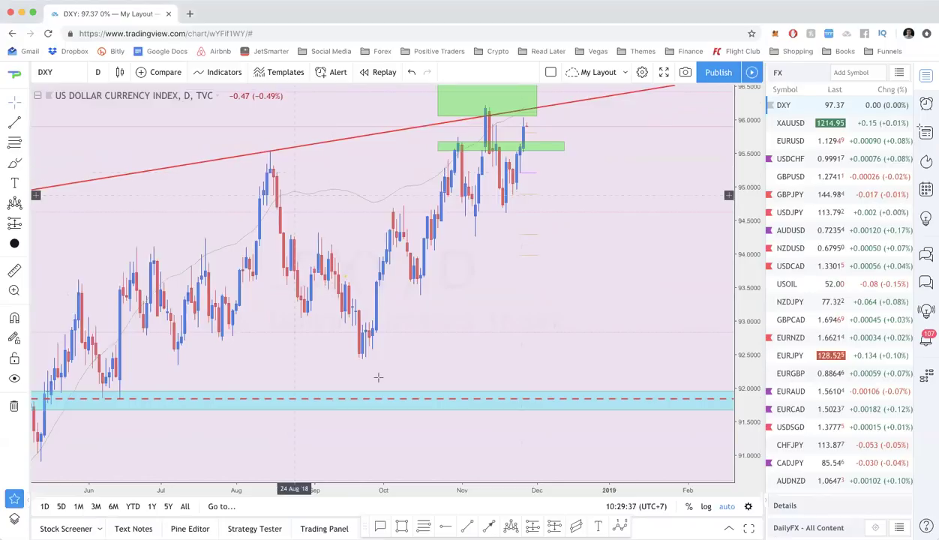
Step: Try a head and shoulders pattern with the left shoulder at 1 November, head at 13 November and right shoulder at 28 November
left_click(417, 282)
left_click(462, 141)
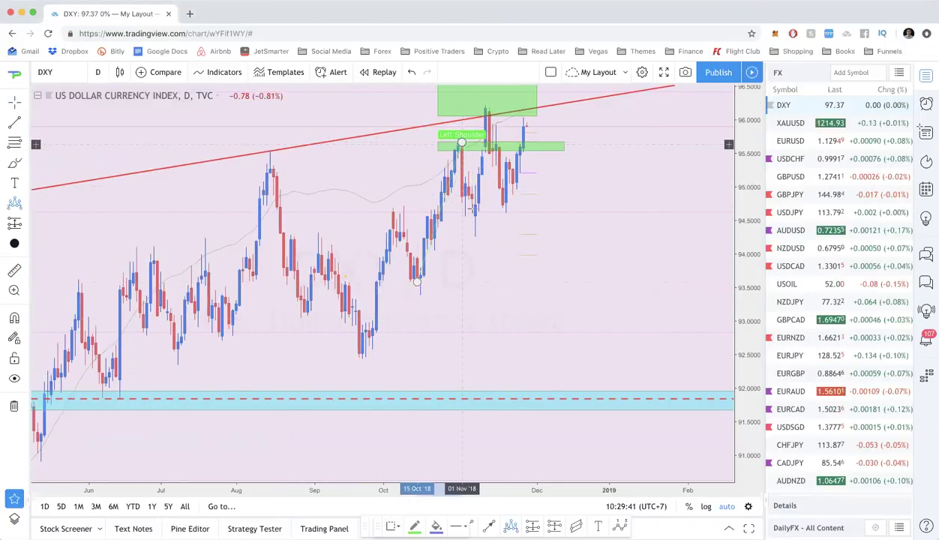
left_click(475, 214)
left_click(489, 110)
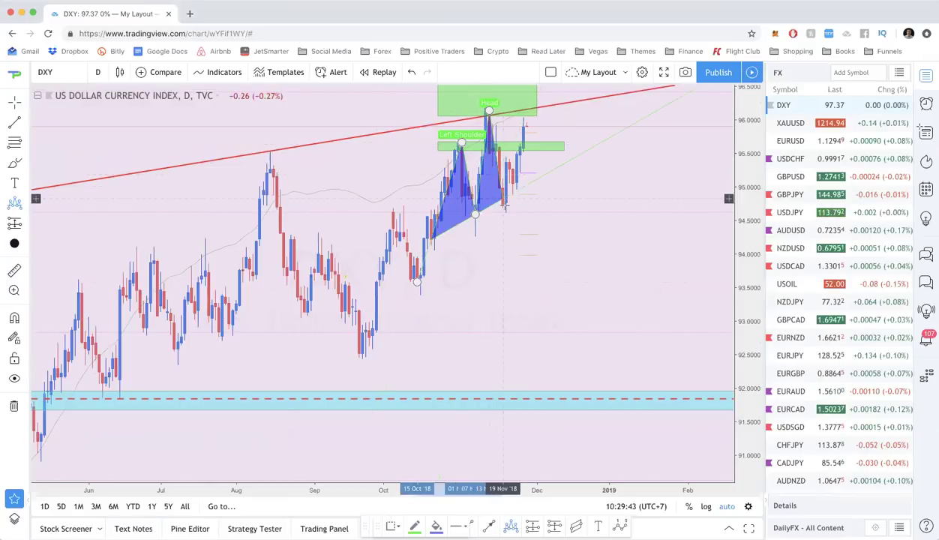
left_click(506, 206)
left_click(526, 125)
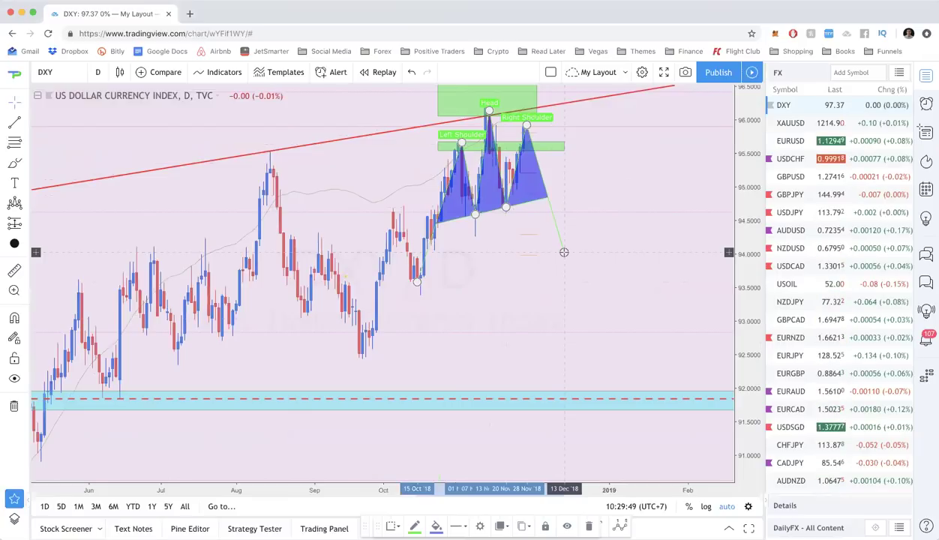
key("Escape")
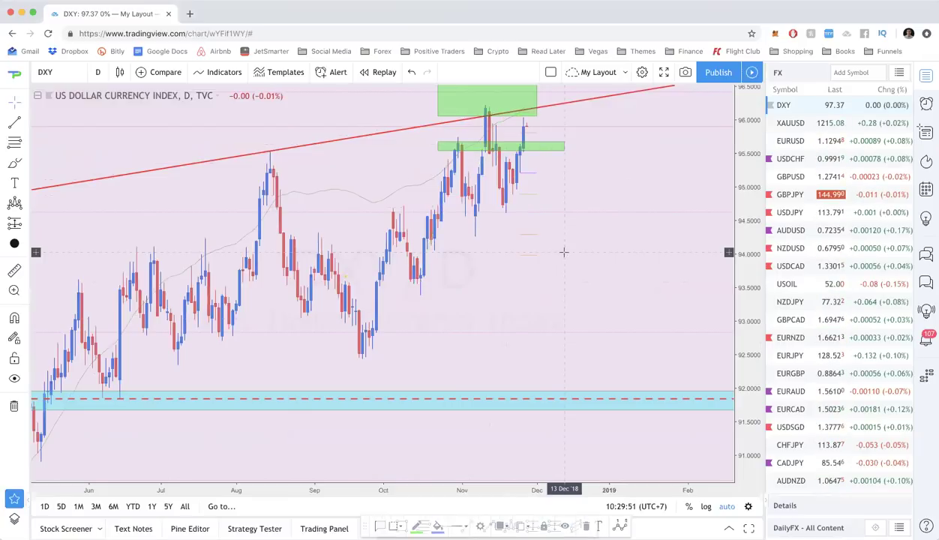
Step: Change the chart interval to 1W and frame the rising trendline with the Fibonacci levels
scroll(412, 172, "down", 4)
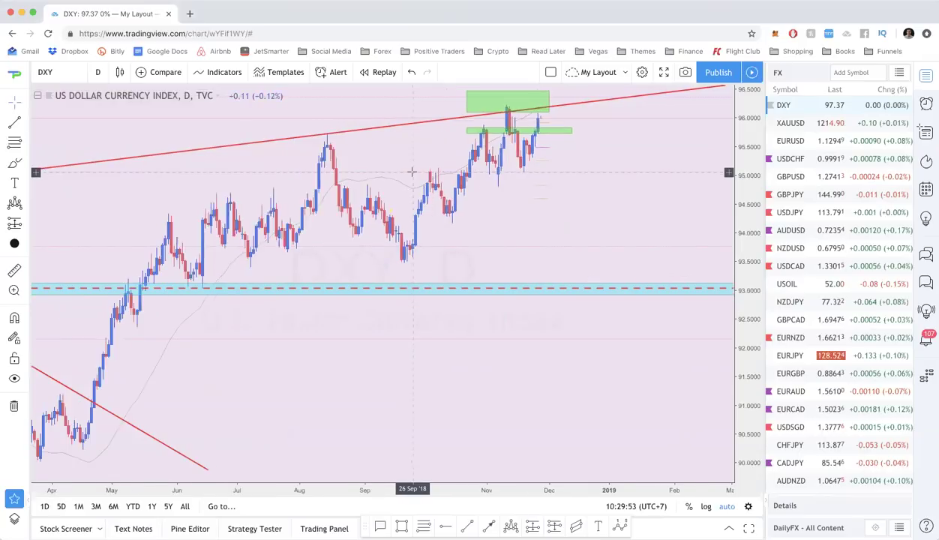
scroll(412, 172, "up", 1)
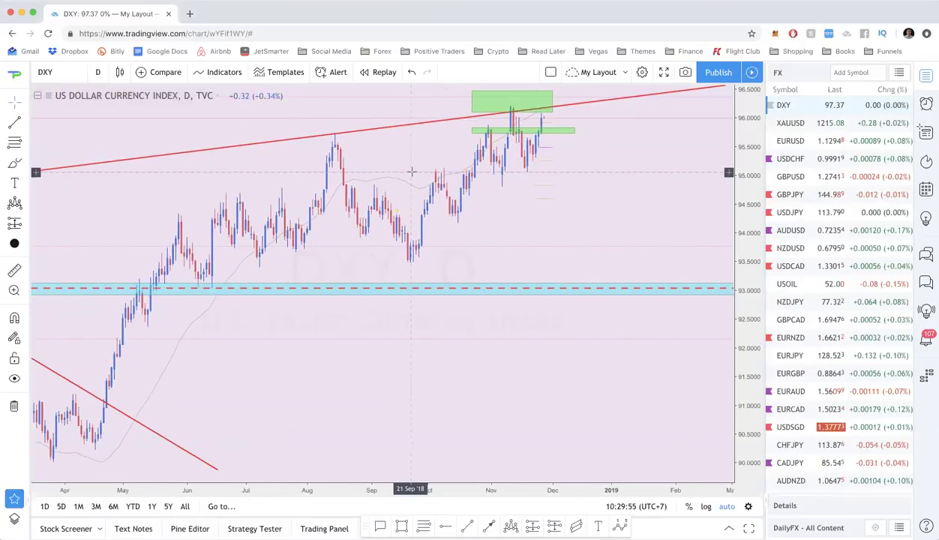
type("1w")
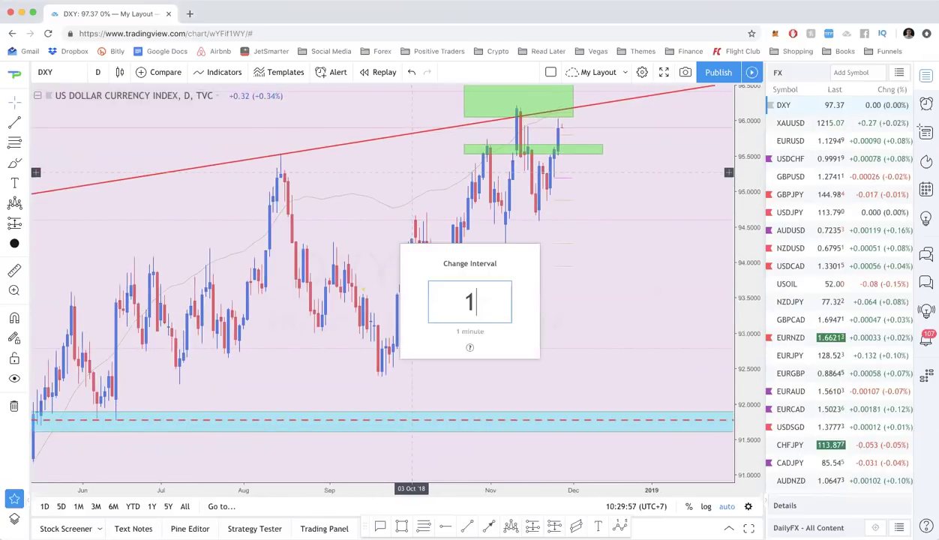
key("Return")
scroll(412, 172, "down", 4)
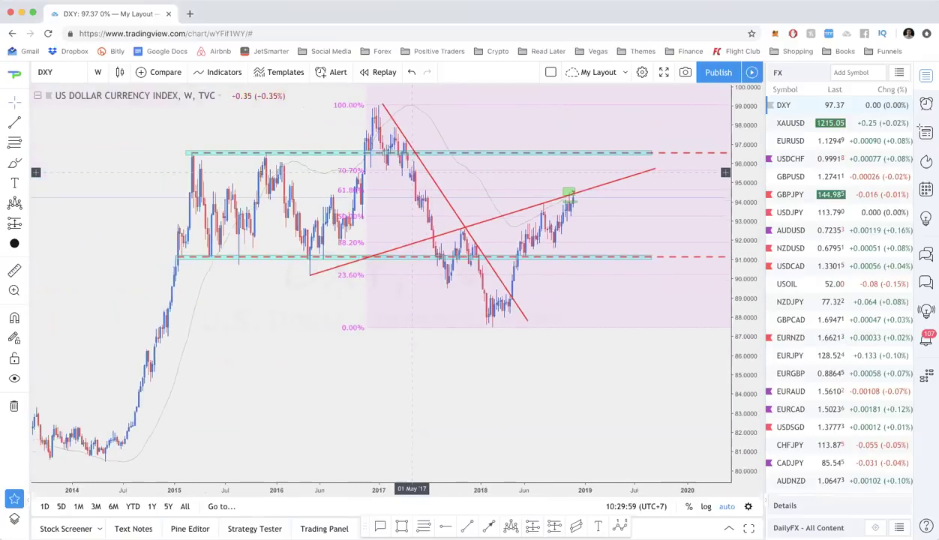
scroll(412, 172, "up", 2)
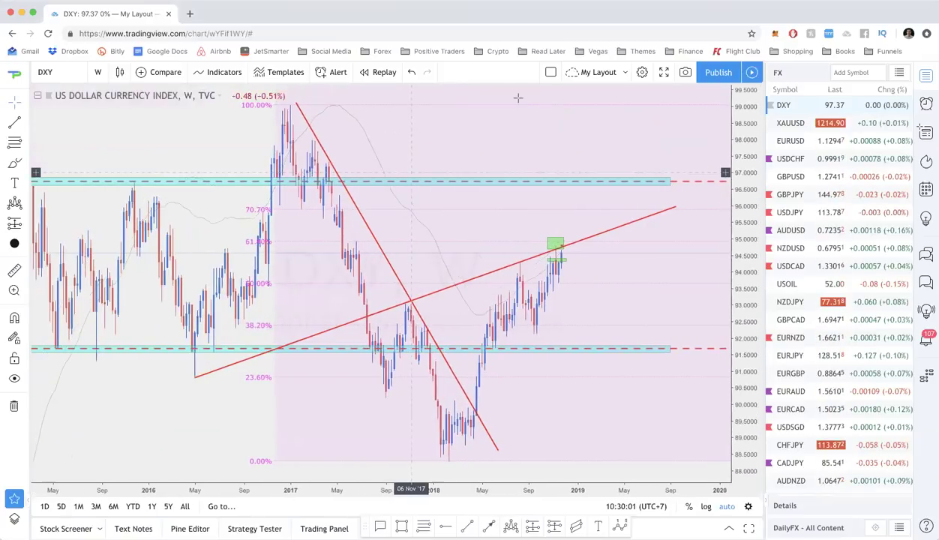
scroll(523, 121, "up", 2)
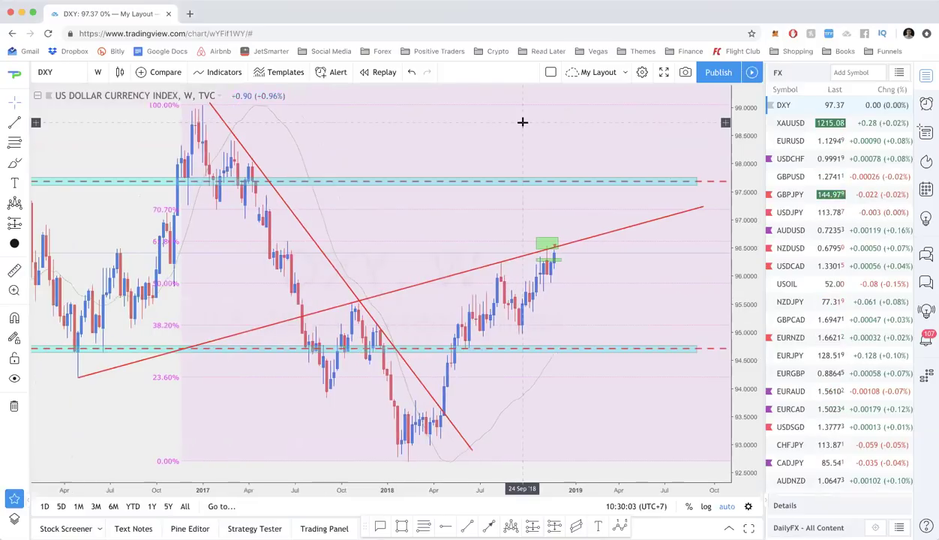
Step: Check the moving average's input and style settings, leaving them as they are
scroll(358, 153, "down", 1)
double_click(316, 156)
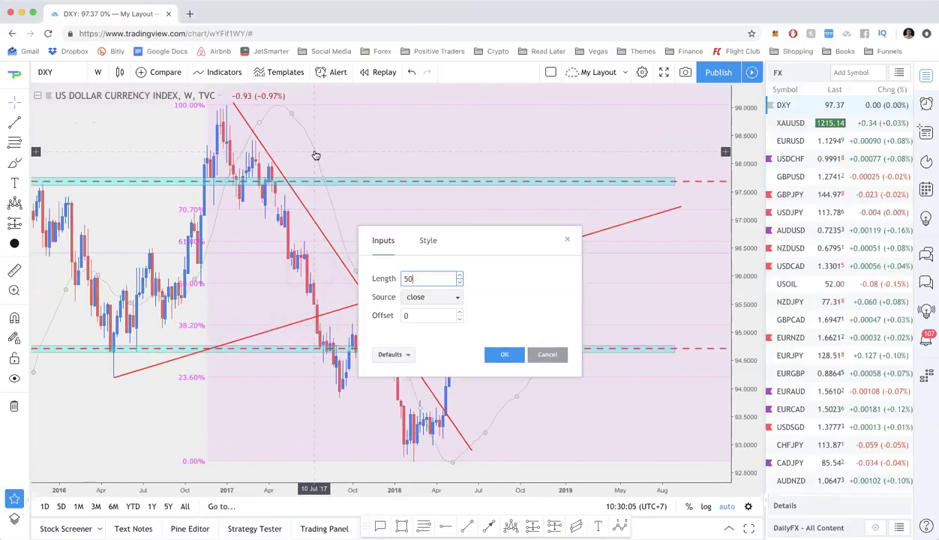
left_click(418, 243)
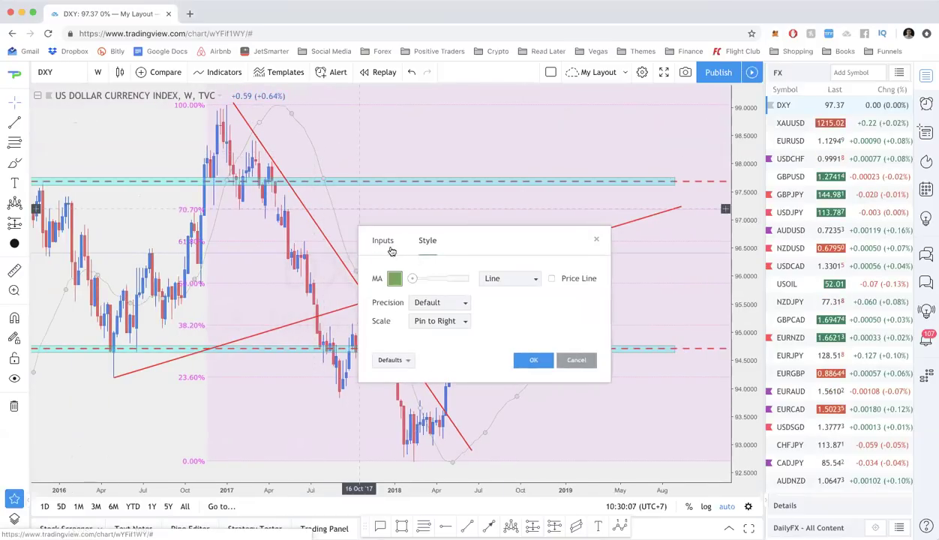
left_click(384, 241)
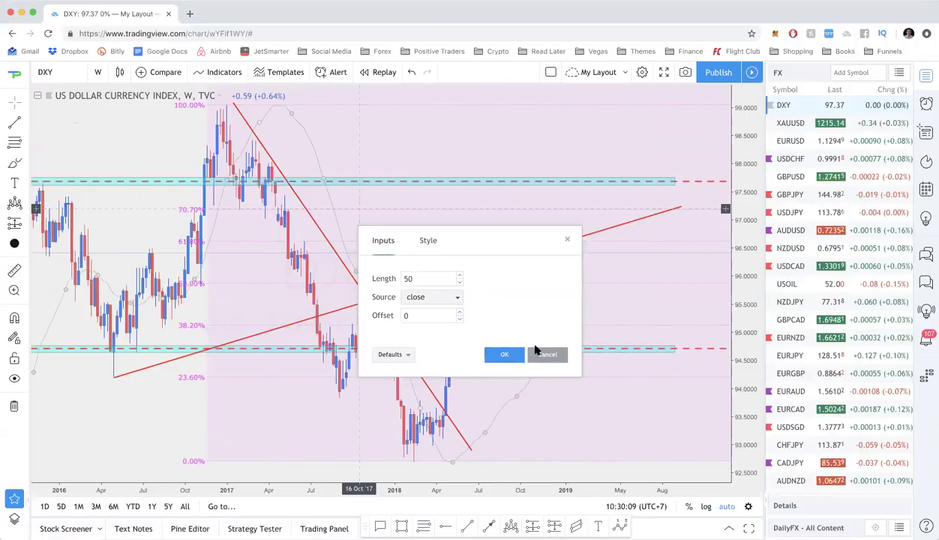
left_click(536, 351)
Step: Check the weekly EURUSD chart for comparison and return to the weekly DXY chart back to 2014
scroll(515, 275, "down", 1)
scroll(515, 274, "down", 1)
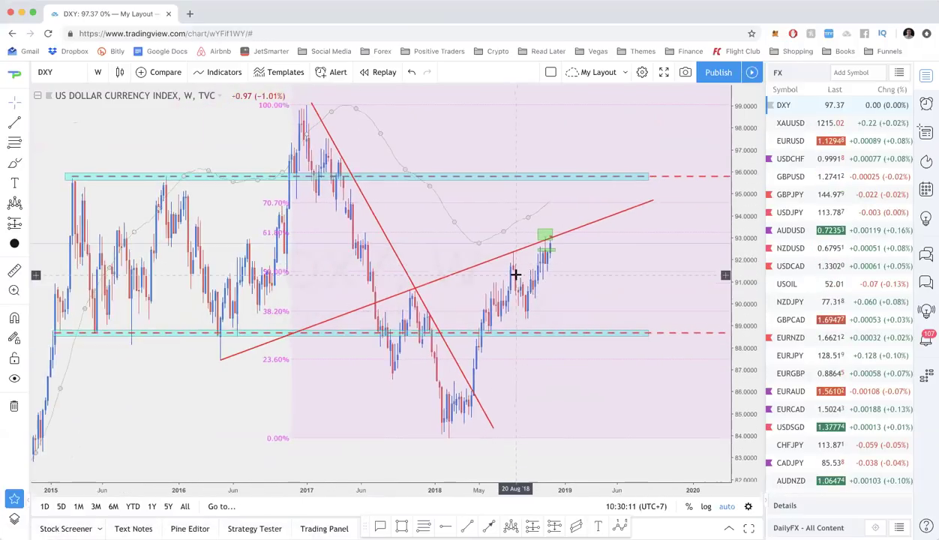
scroll(582, 274, "up", 5)
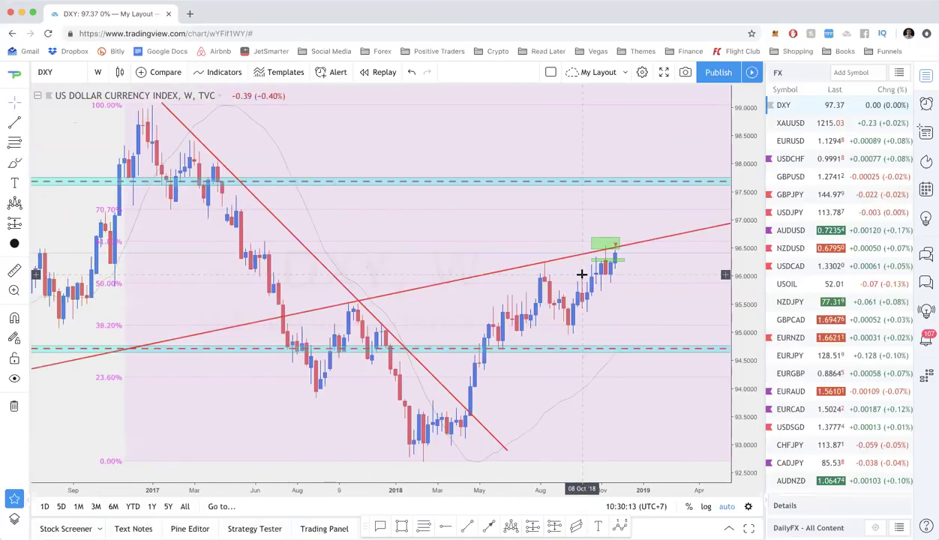
left_click(816, 144)
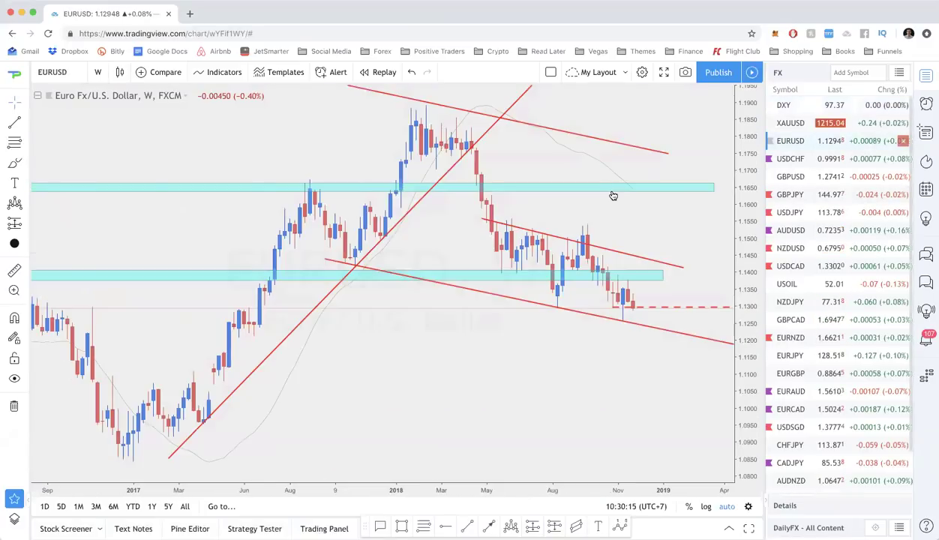
scroll(613, 196, "left", 5)
left_click(797, 108)
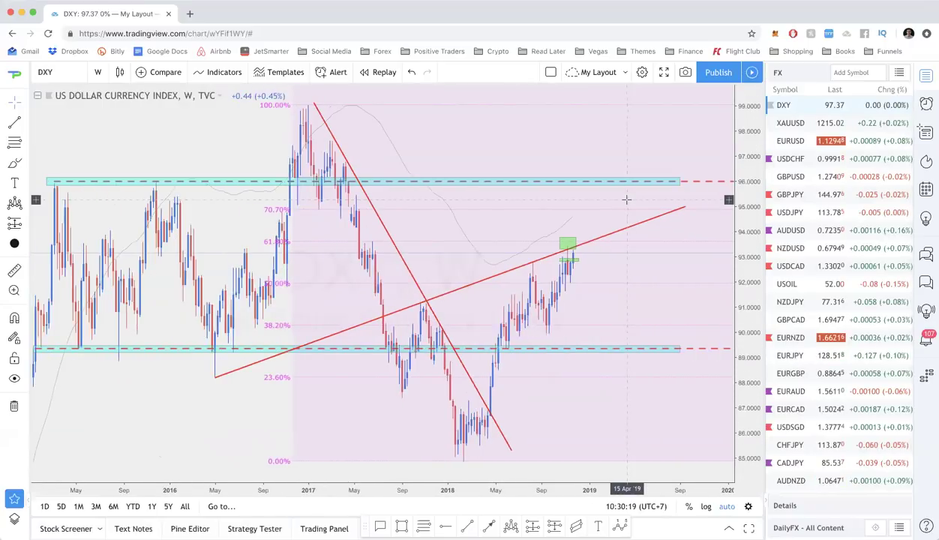
scroll(627, 200, "down", 5)
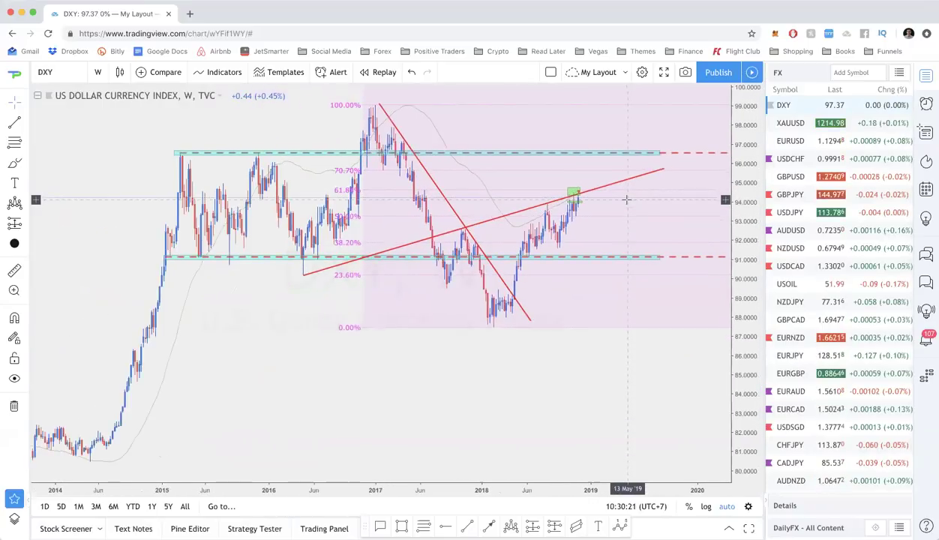
Step: Remove the existing moving average line from the weekly DXY chart
scroll(626, 199, "up", 5)
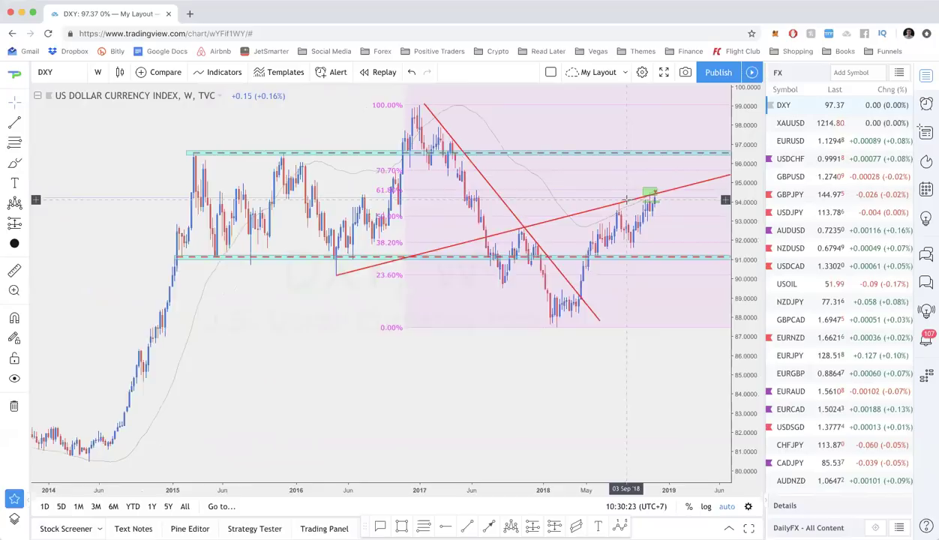
scroll(626, 200, "down", 2)
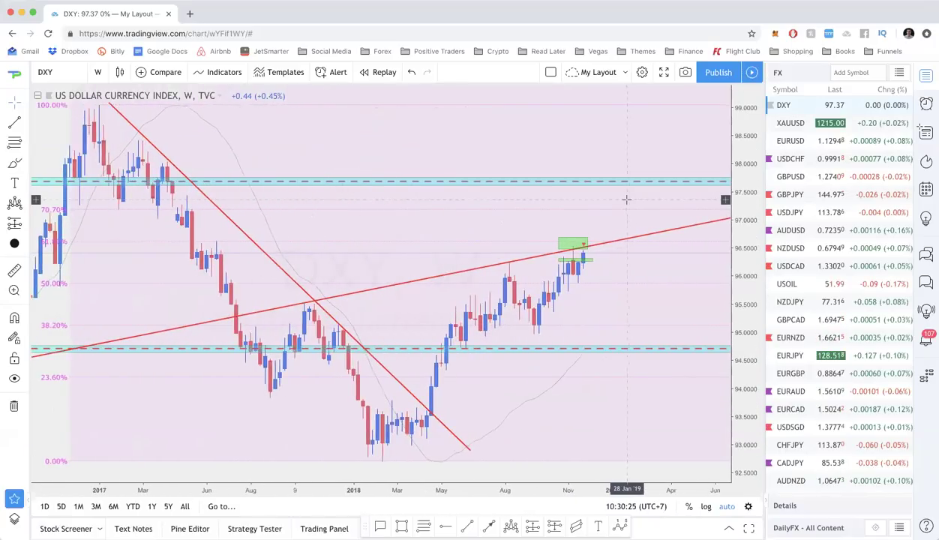
scroll(626, 199, "down", 4)
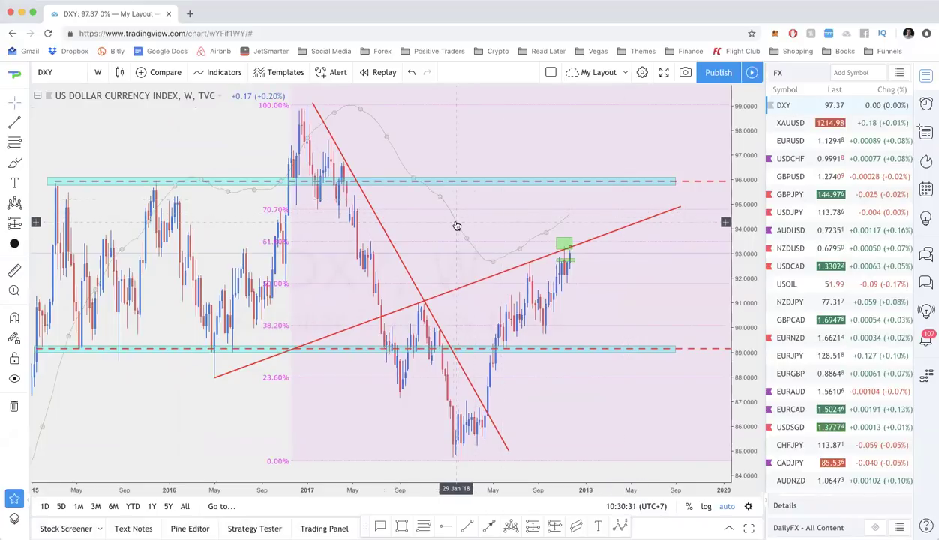
left_click_drag(456, 225, 445, 221)
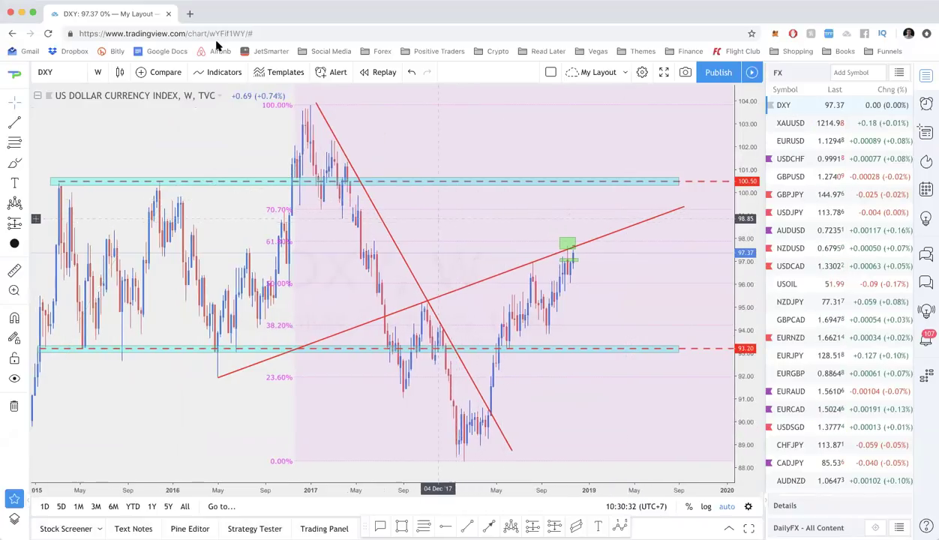
Step: Add the built-in Moving Average Exponential indicator to the weekly DXY chart
left_click(223, 75)
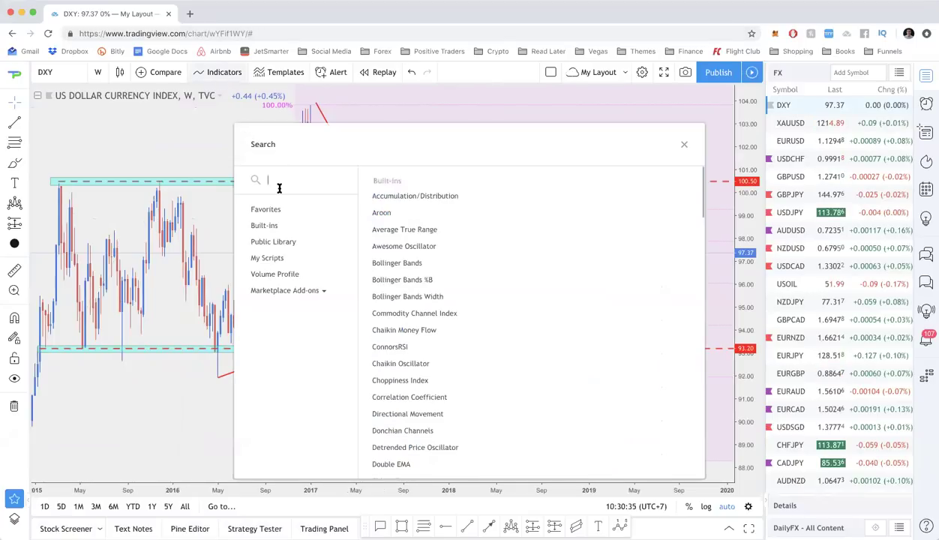
type("exponential")
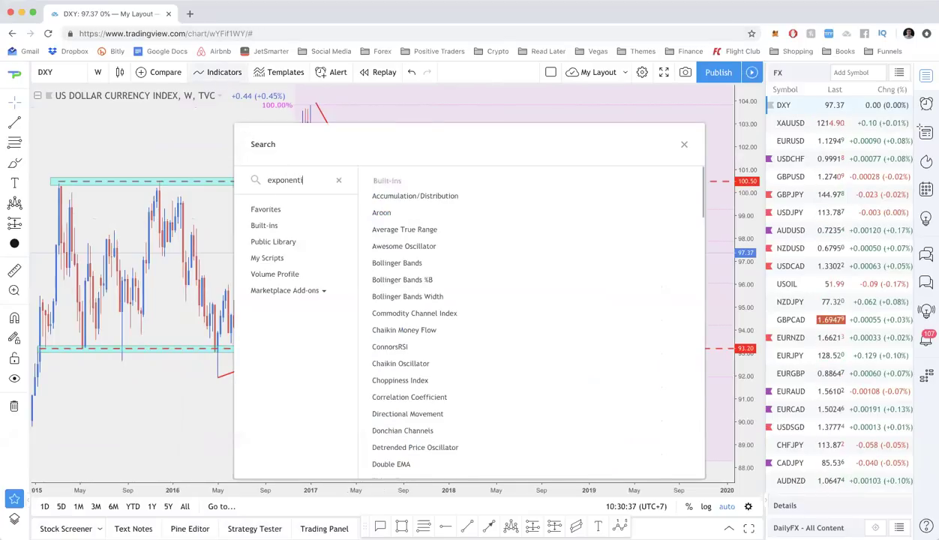
left_click(425, 196)
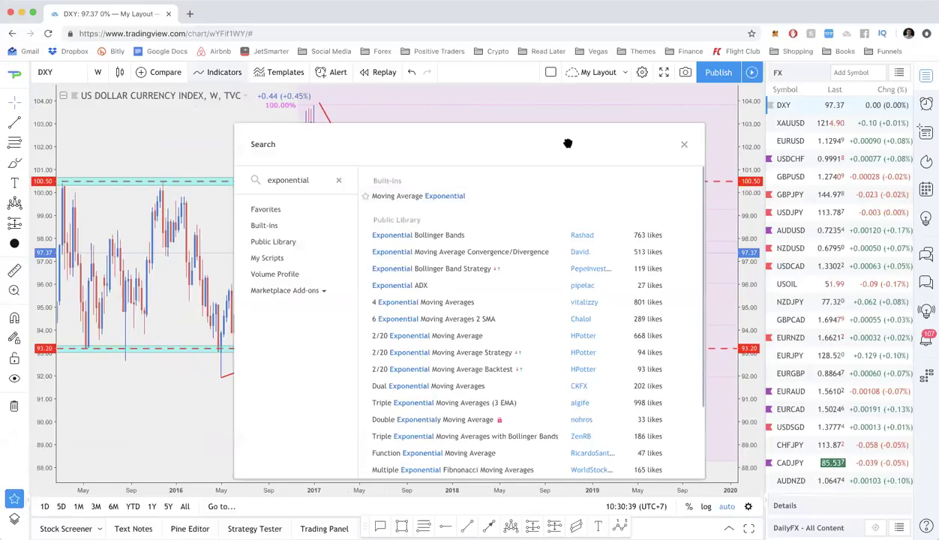
left_click(679, 145)
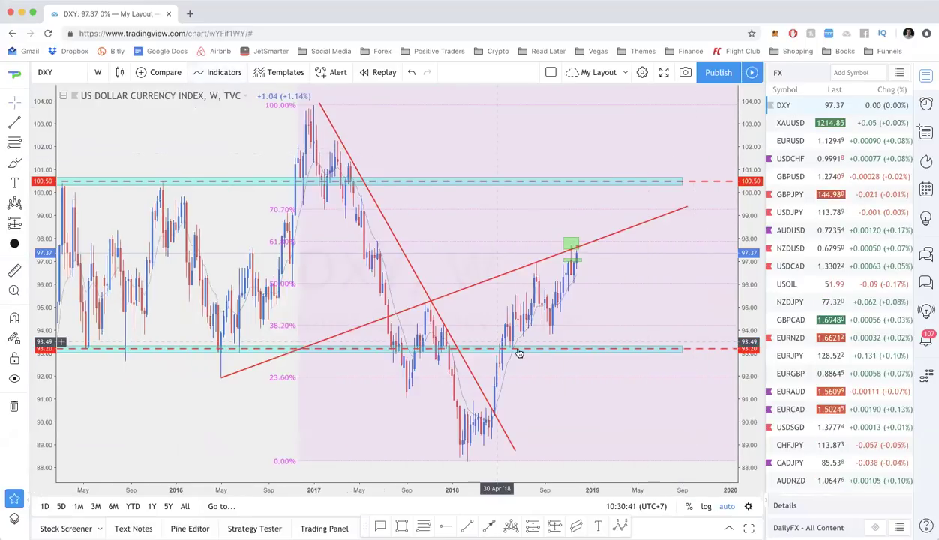
Step: Set the exponential moving average's length to 50 and take the extra left price scale off the chart
double_click(509, 365)
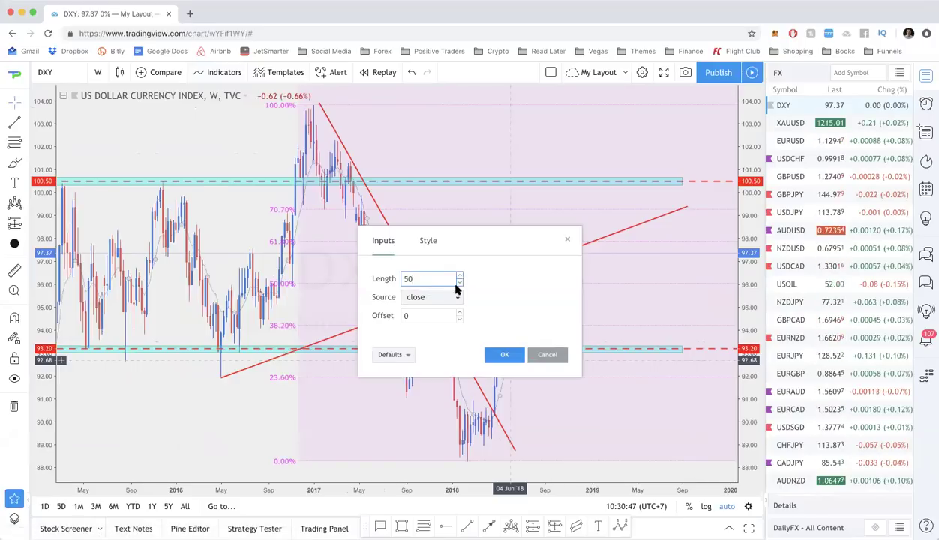
left_click(505, 355)
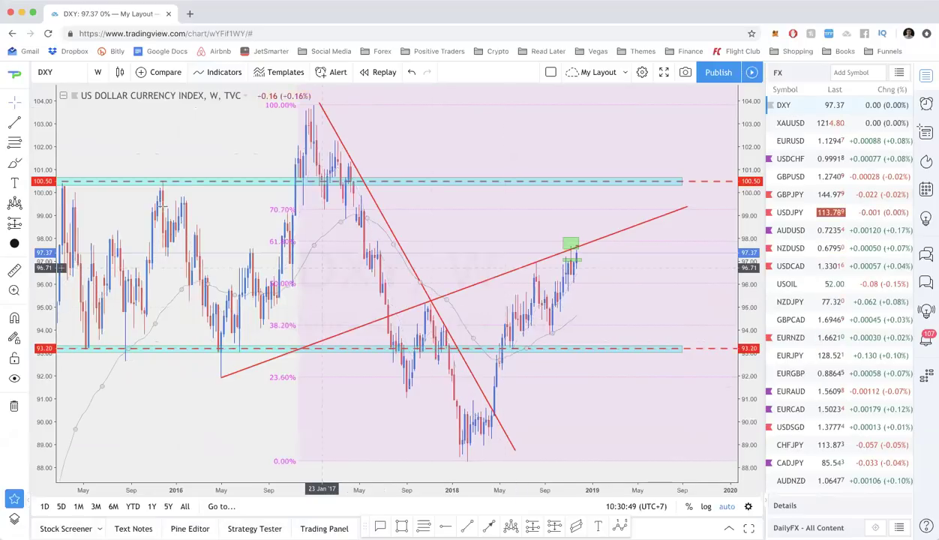
right_click(42, 138)
left_click(75, 190)
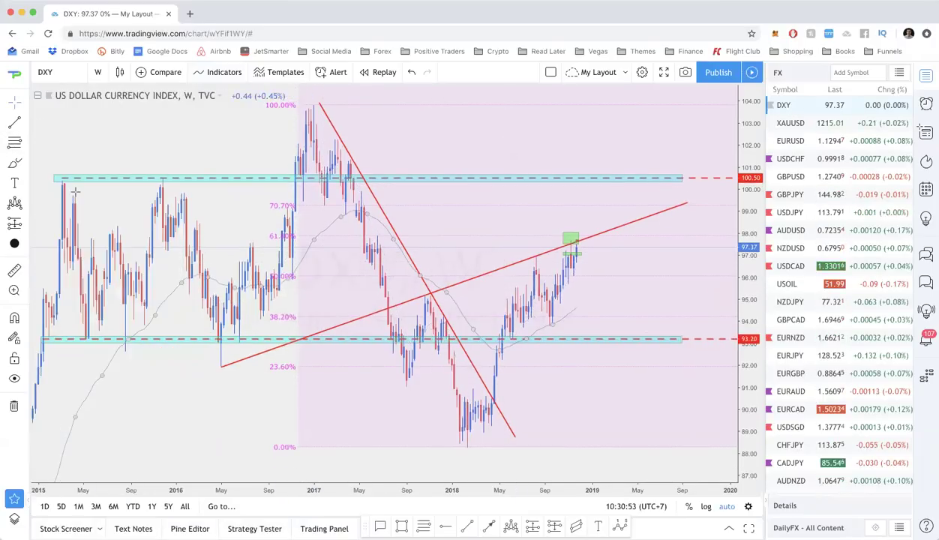
Step: Check the weekly XAUUSD chart for comparison and return to the weekly DXY chart
scroll(216, 194, "up", 3)
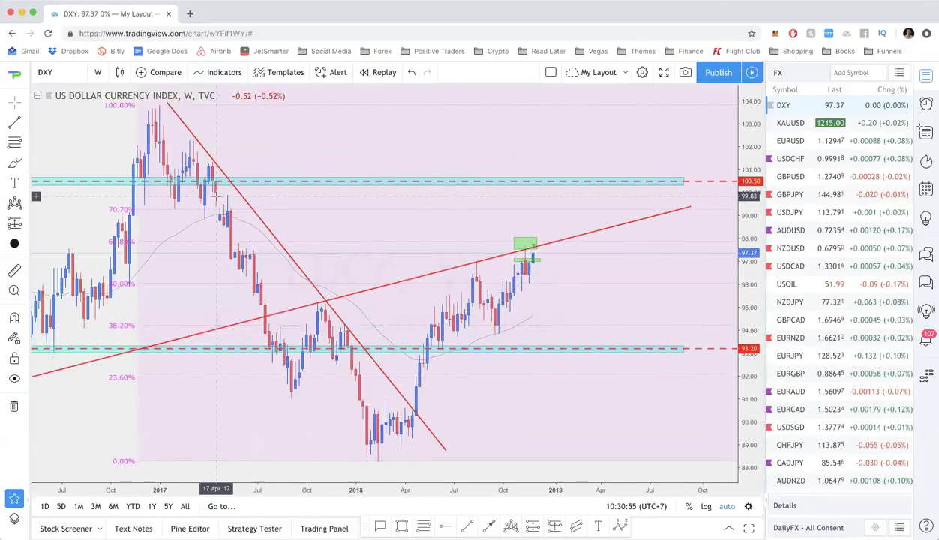
scroll(216, 195, "up", 2)
left_click(795, 124)
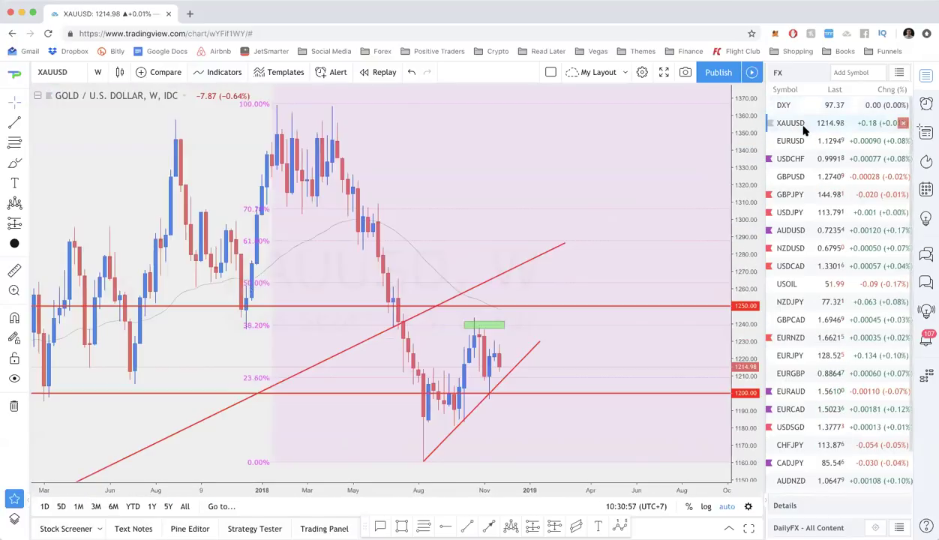
left_click(811, 106)
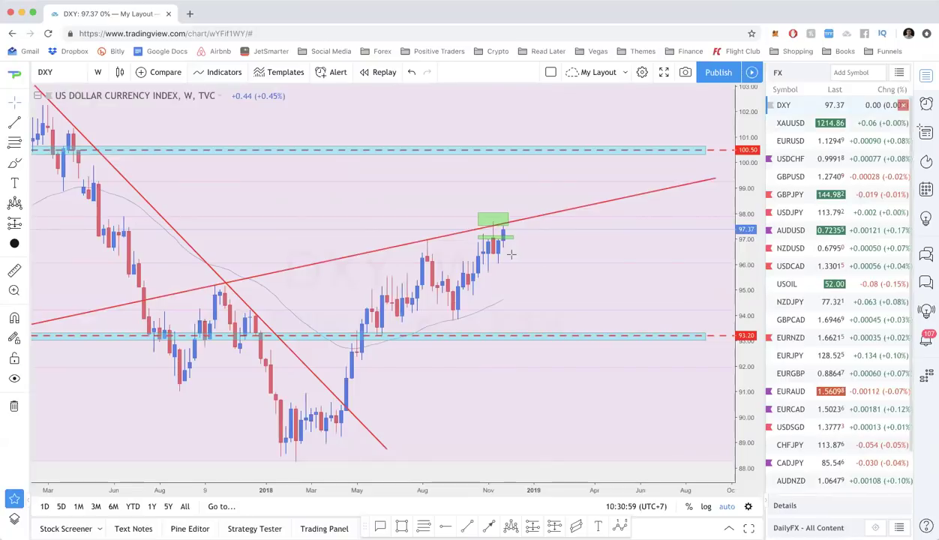
Step: Change the colour of the 50-period exponential moving average line to green
double_click(464, 312)
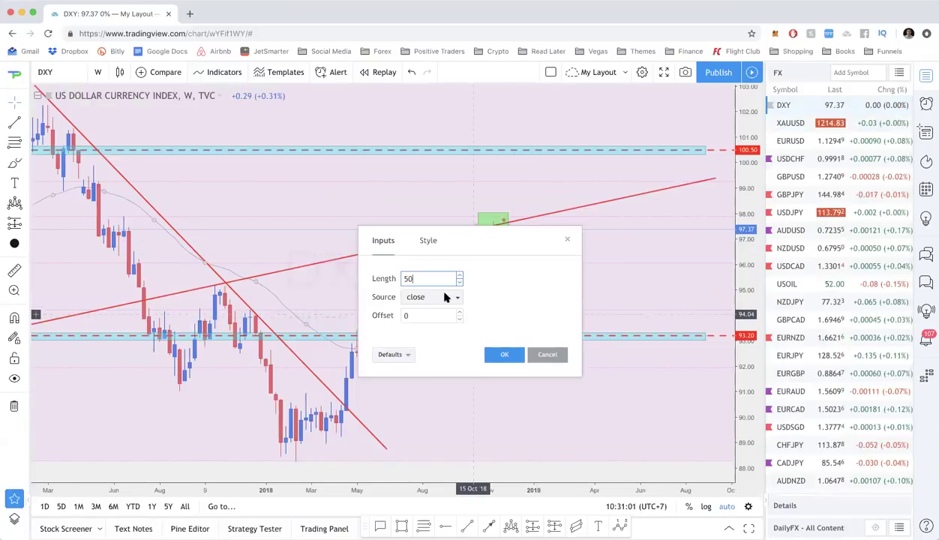
left_click(428, 240)
left_click(395, 279)
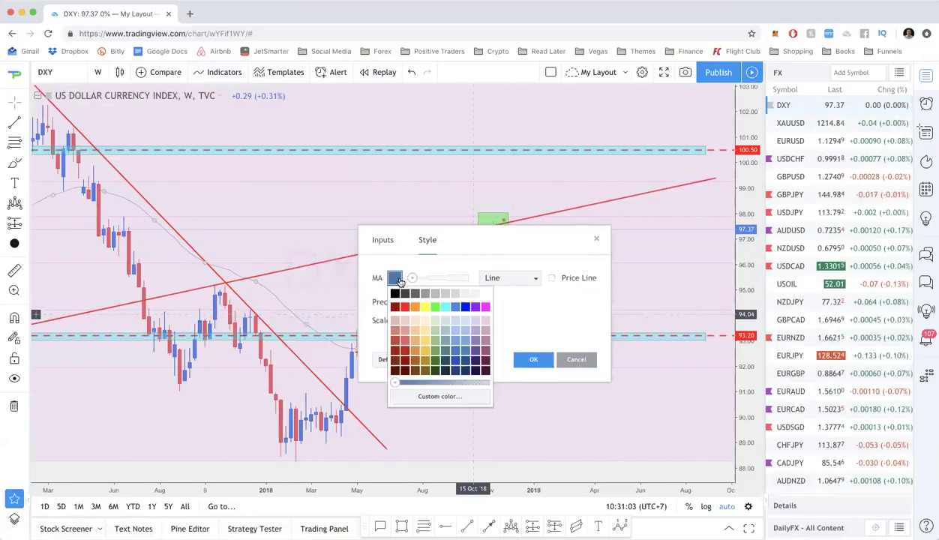
left_click(435, 360)
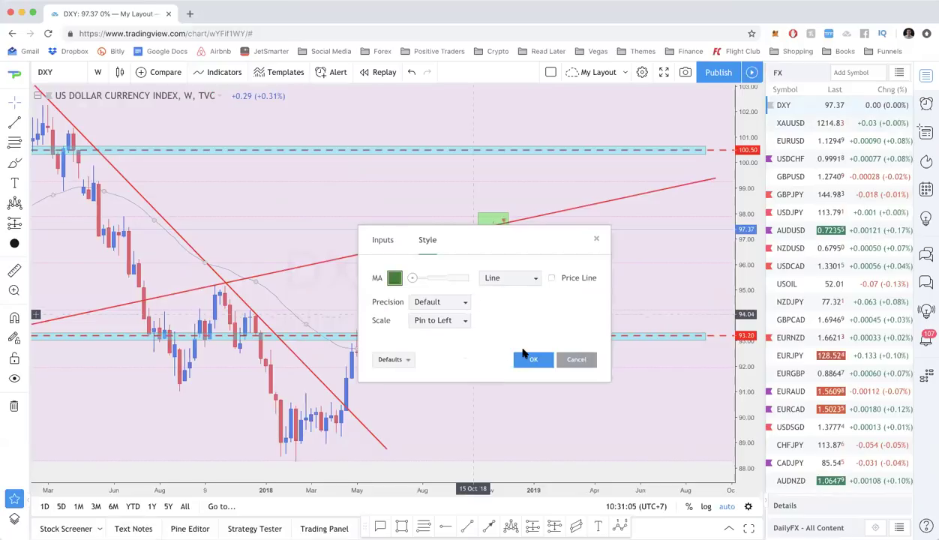
left_click(531, 360)
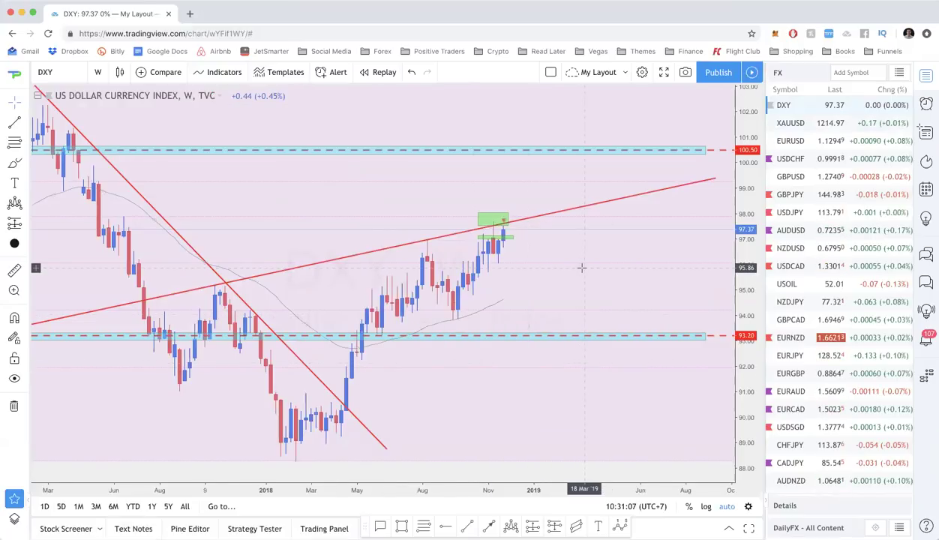
Step: Examine the weekly DXY price against the rising trendline, Fibonacci levels, green zones and moving average from 2016 through 2018
scroll(581, 267, "down", 2)
scroll(581, 267, "down", 2)
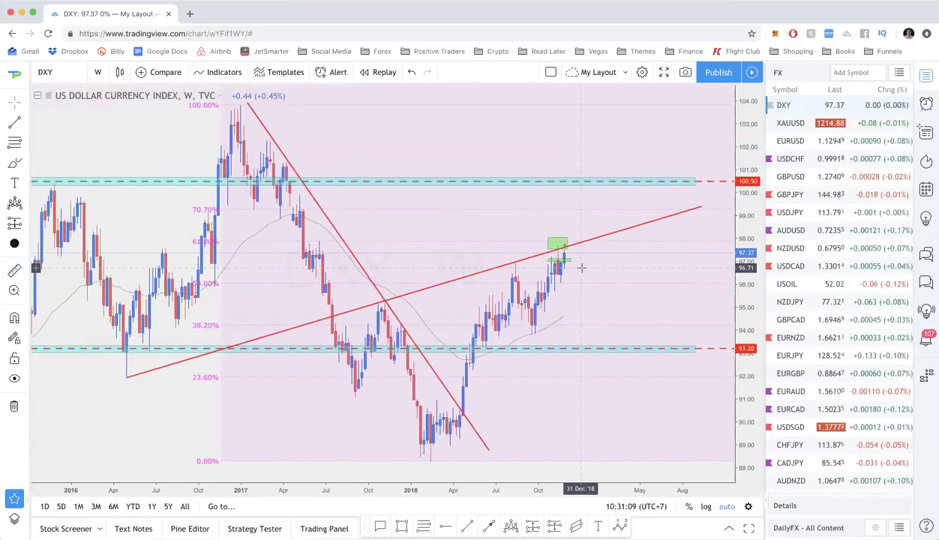
scroll(637, 252, "up", 2)
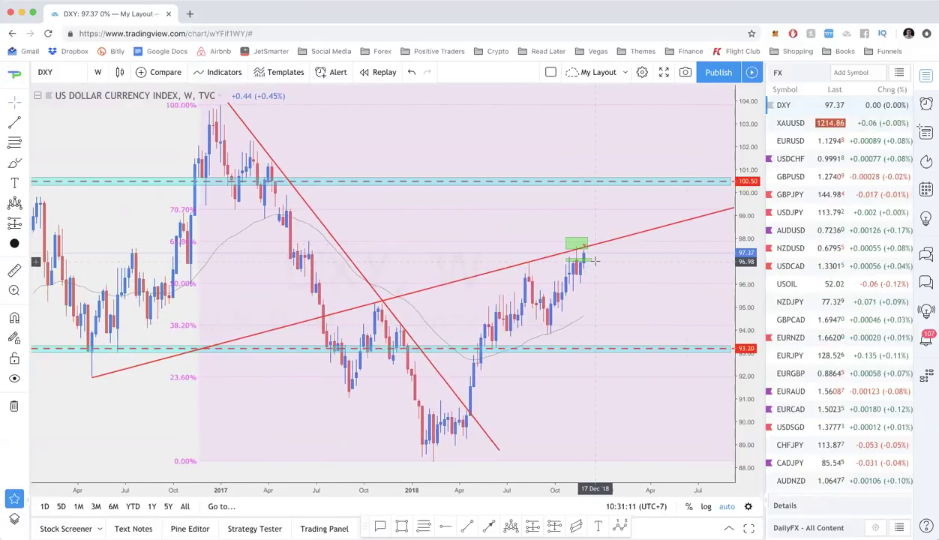
scroll(592, 259, "up", 1)
scroll(595, 261, "down", 1)
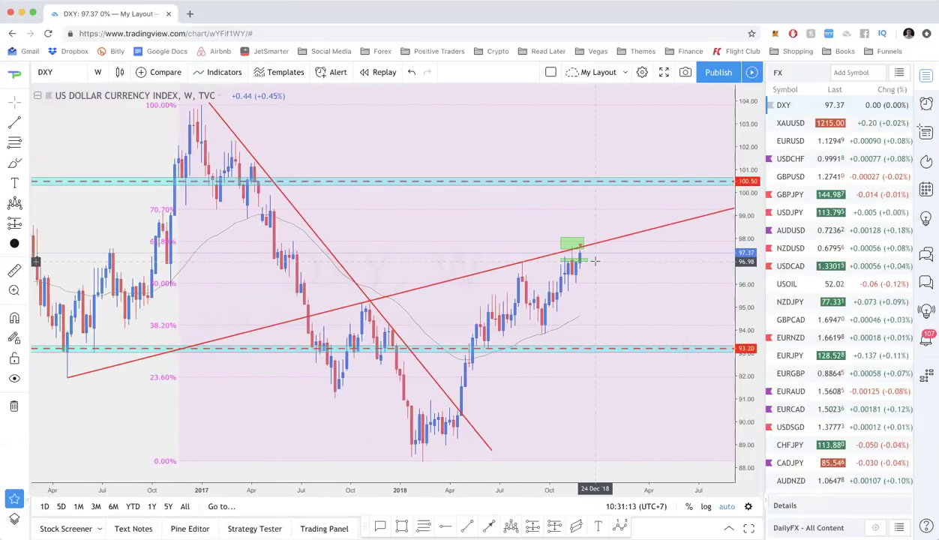
scroll(595, 260, "up", 5)
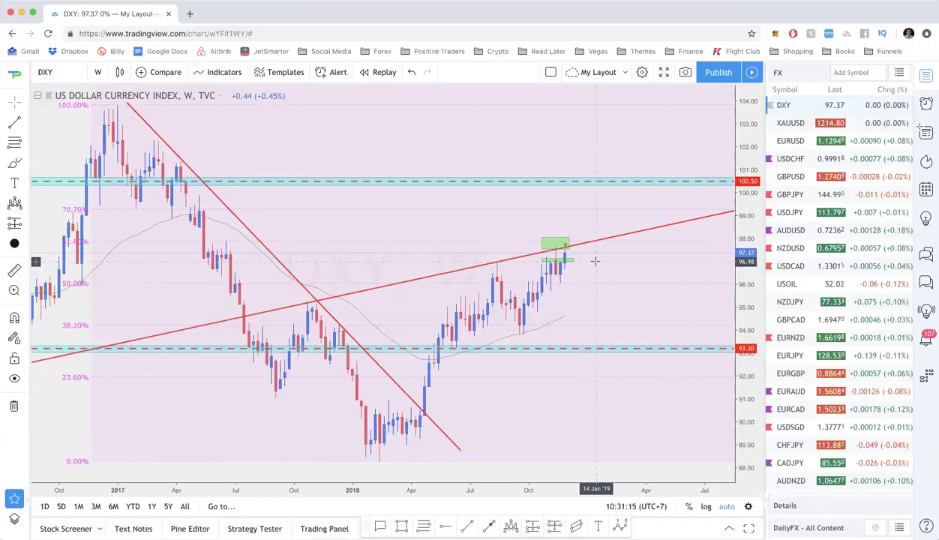
scroll(594, 260, "up", 1)
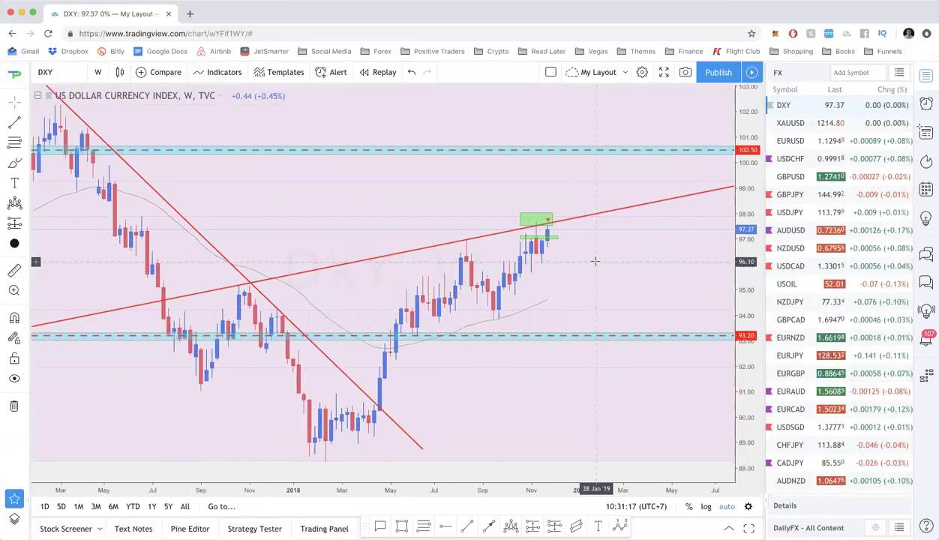
scroll(595, 261, "down", 3)
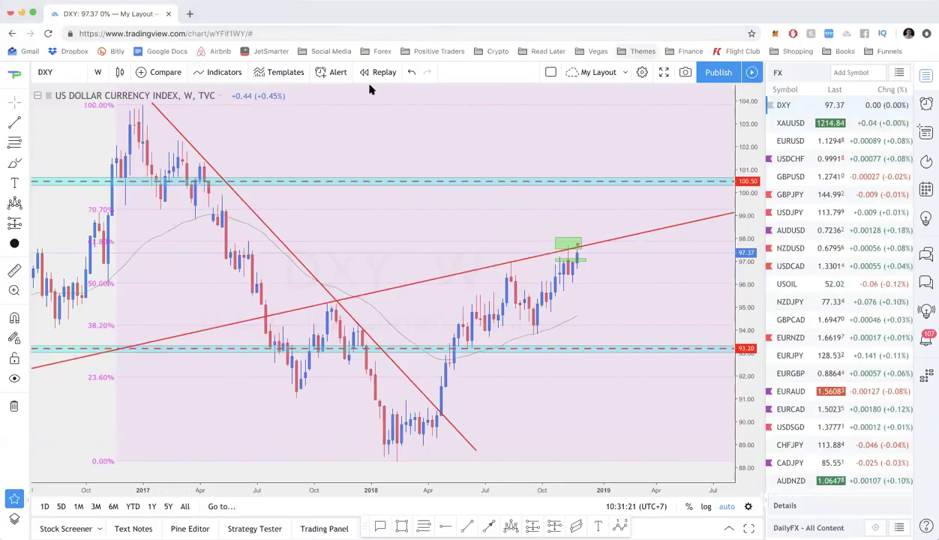
scroll(540, 226, "up", 2)
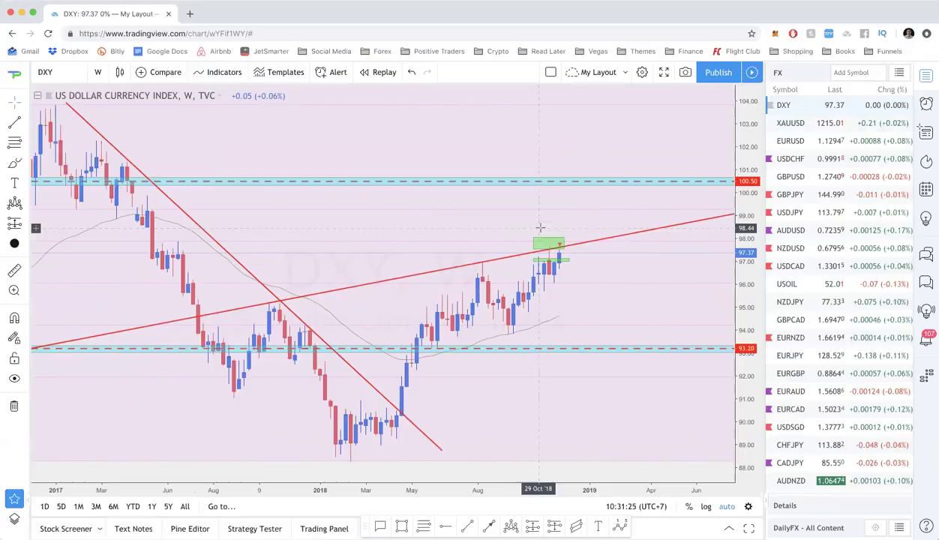
scroll(541, 227, "up", 1)
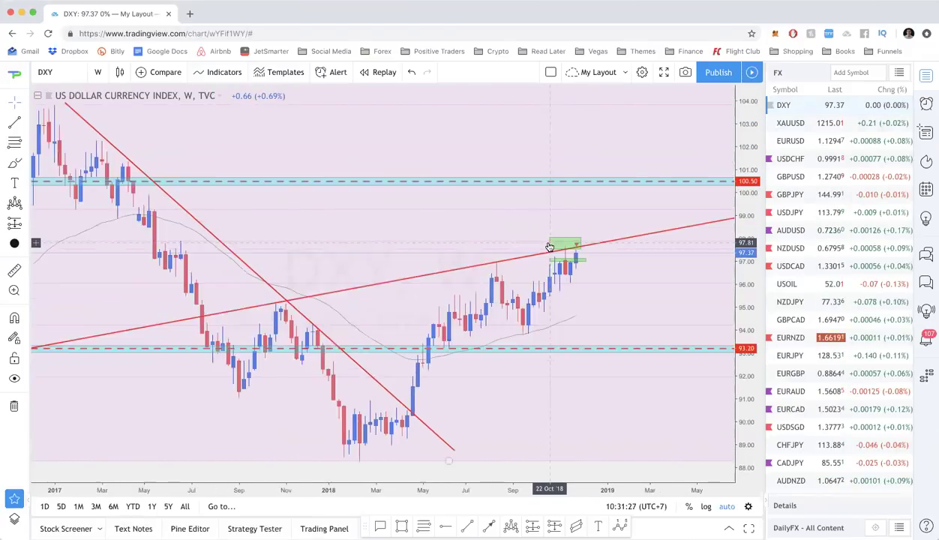
scroll(550, 247, "down", 3)
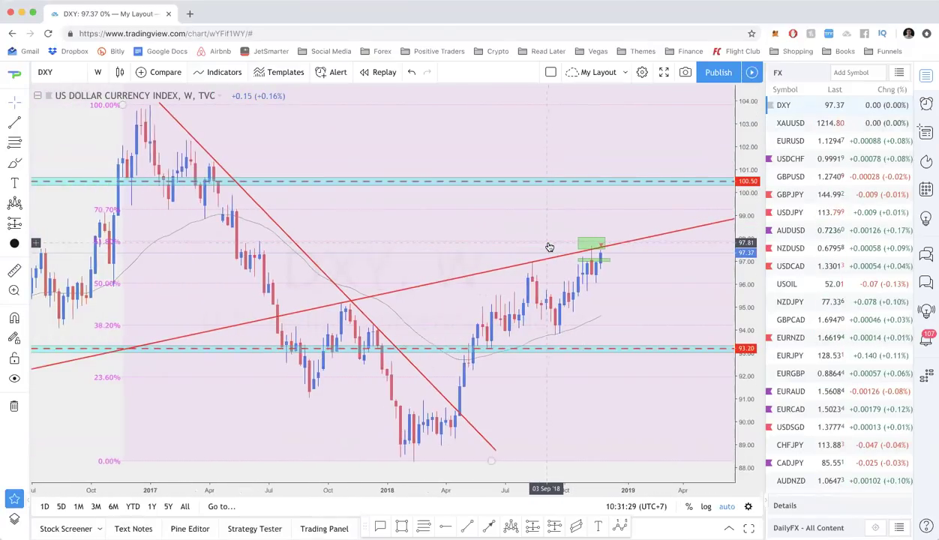
Step: Switch the US Dollar Index chart from weekly to the 4-hour interval to examine recent price action
scroll(549, 248, "down", 1)
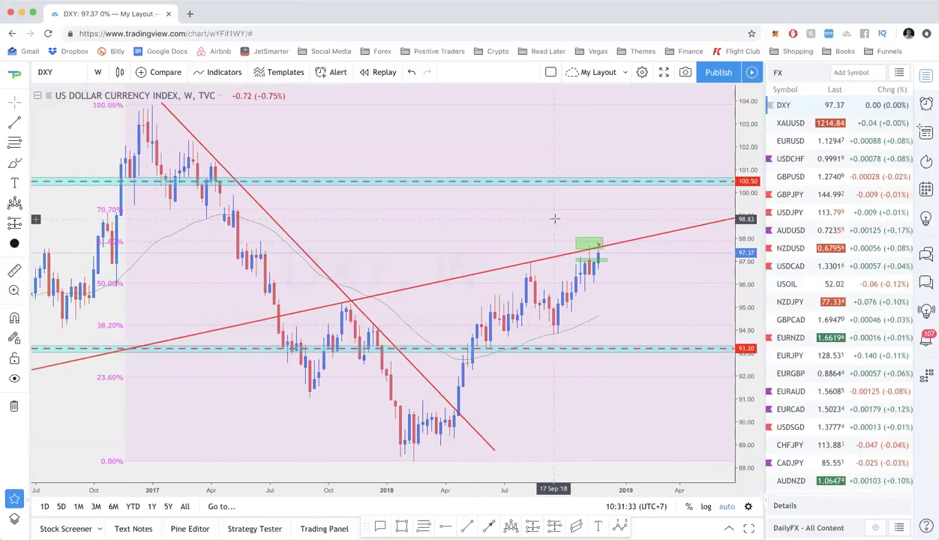
scroll(554, 218, "up", 2)
type("4H")
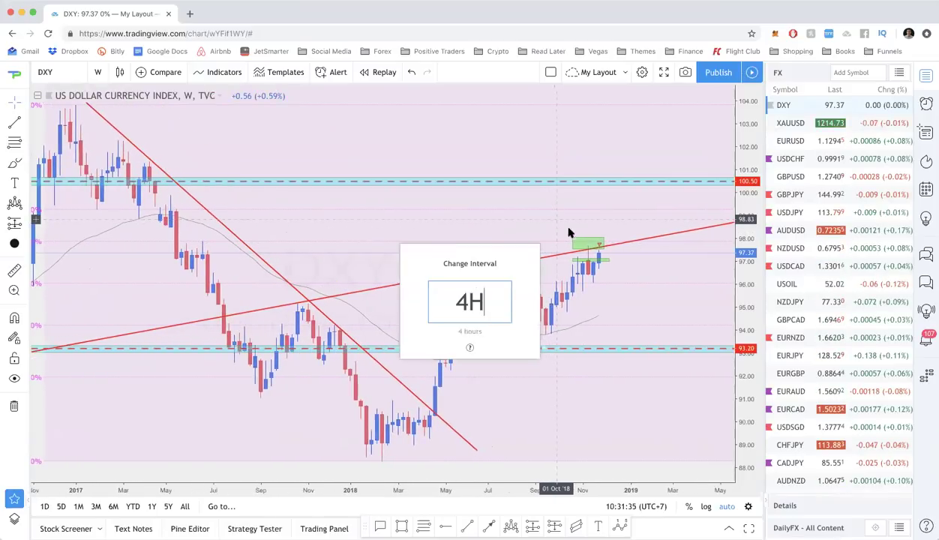
key("Return")
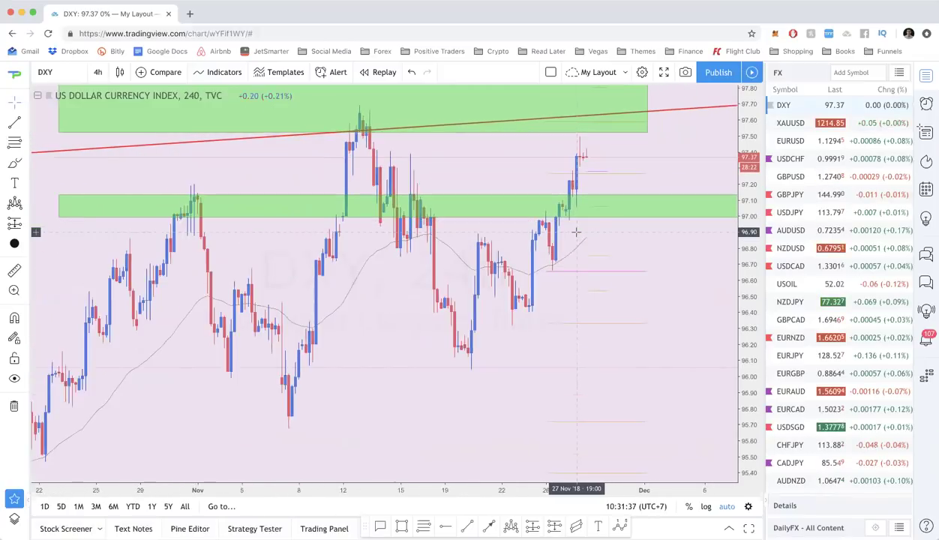
scroll(576, 232, "down", 1)
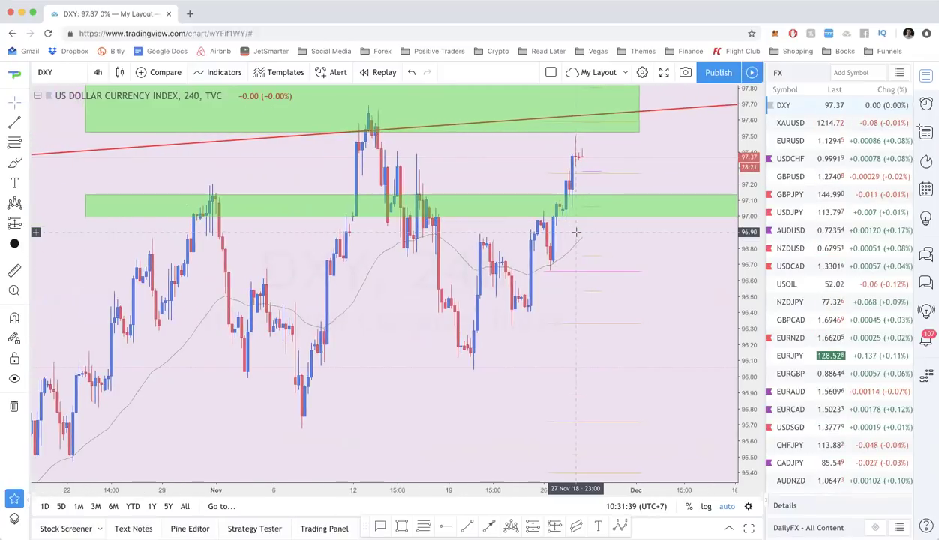
Step: Glance at the XAUUSD chart, and bring DXY back on the daily interval with its recent candles enlarged
left_click(800, 125)
left_click(801, 109)
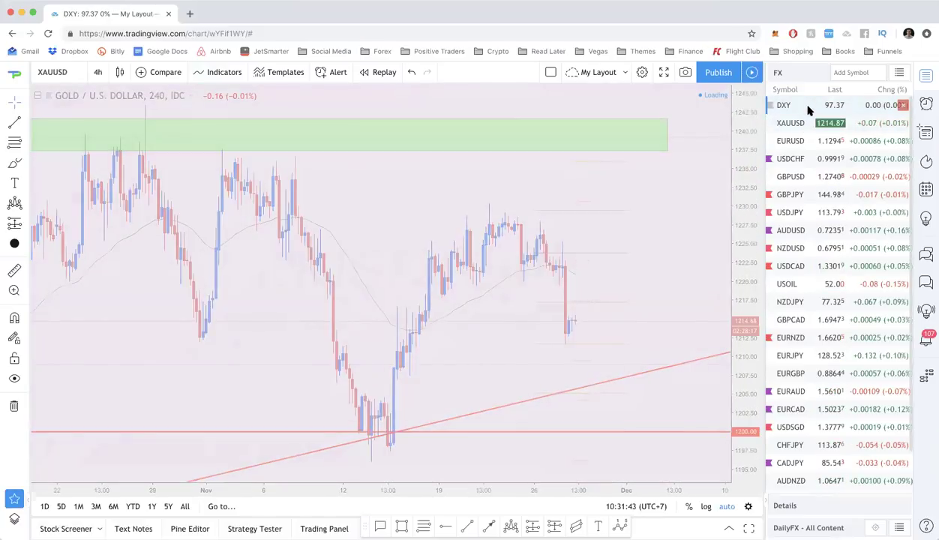
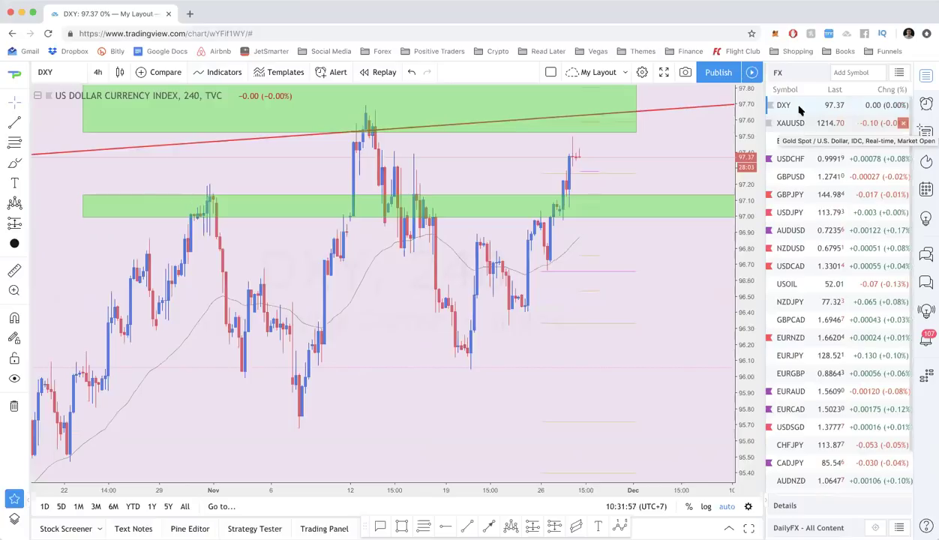
type("1d")
key("Return")
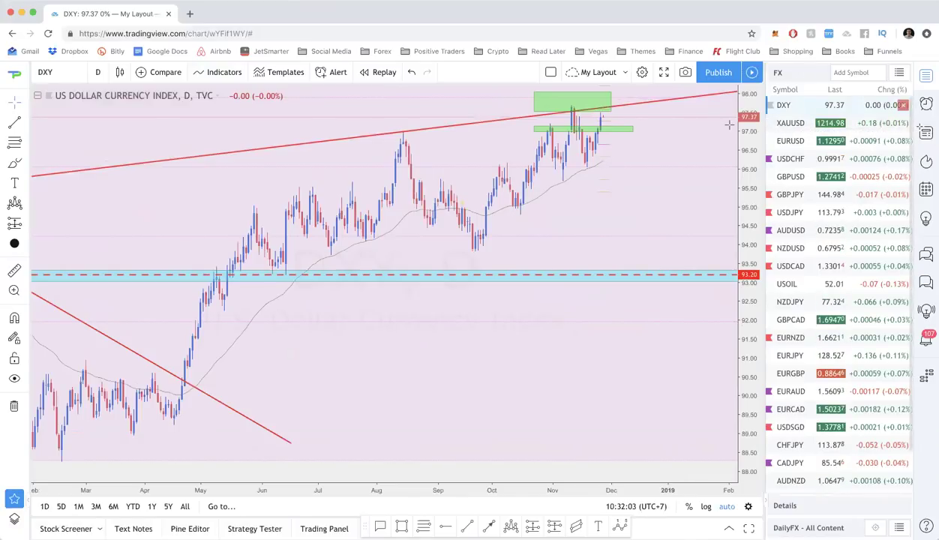
scroll(709, 138, "up", 2)
scroll(658, 153, "up", 4)
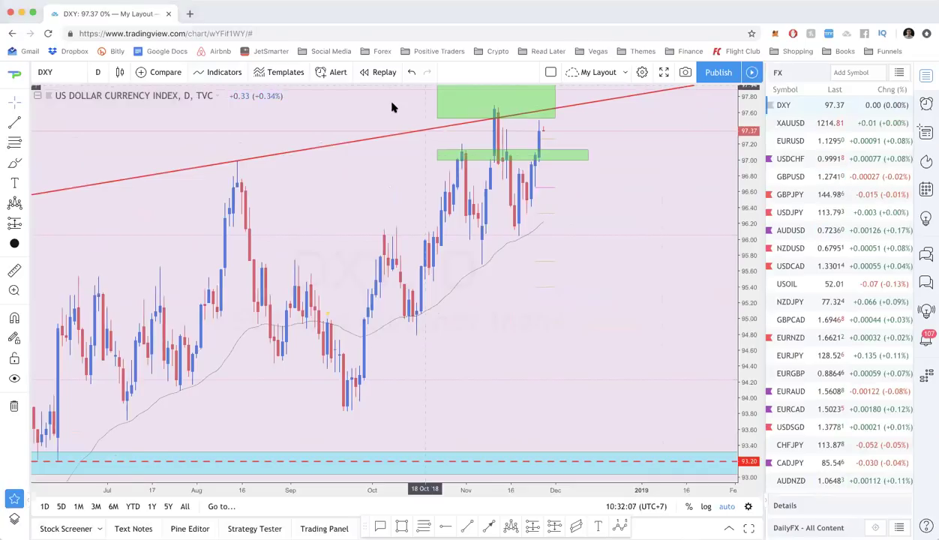
Step: Circle DXY's November price action around the two green zones freehand, and clear the marking
left_click_drag(432, 136, 540, 156)
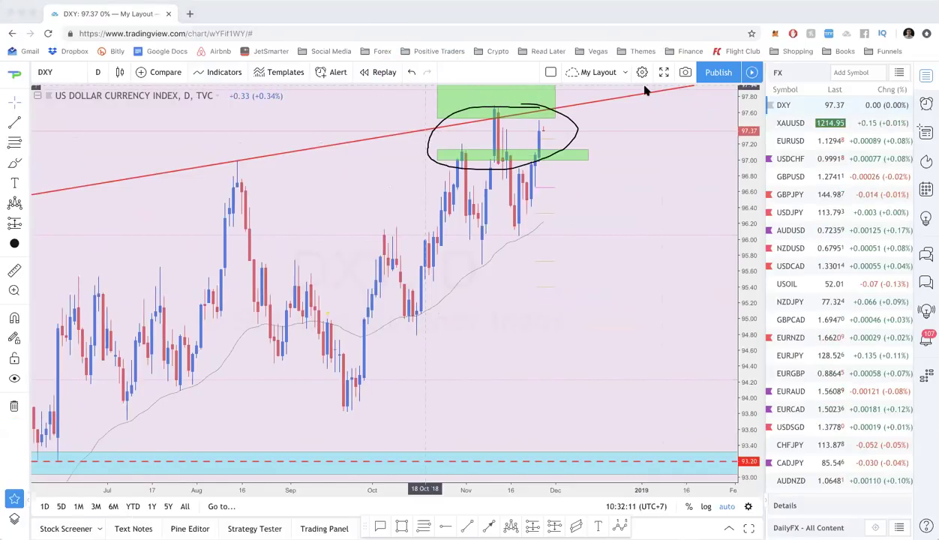
left_click(411, 72)
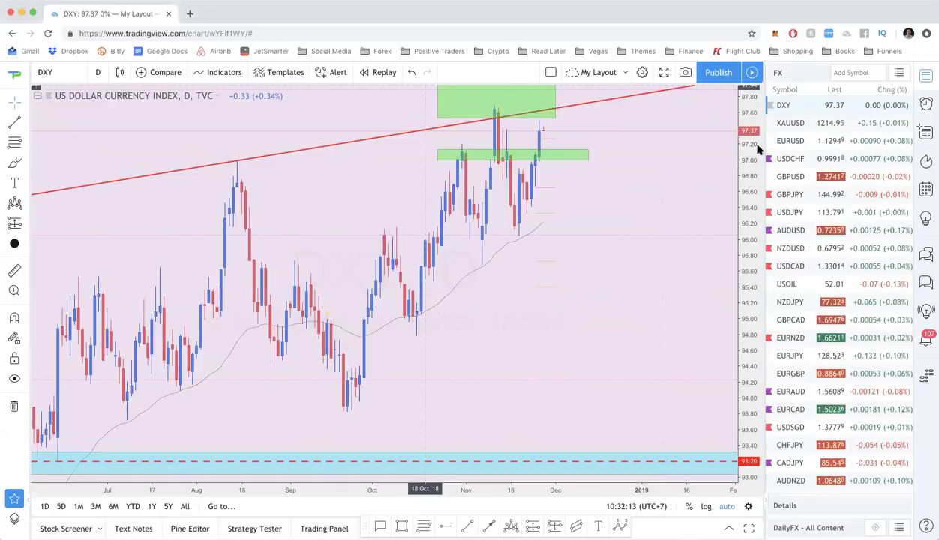
Step: Open the USDCHF daily chart and inspect the short position's stop, target and risk/reward ratio
left_click(816, 157)
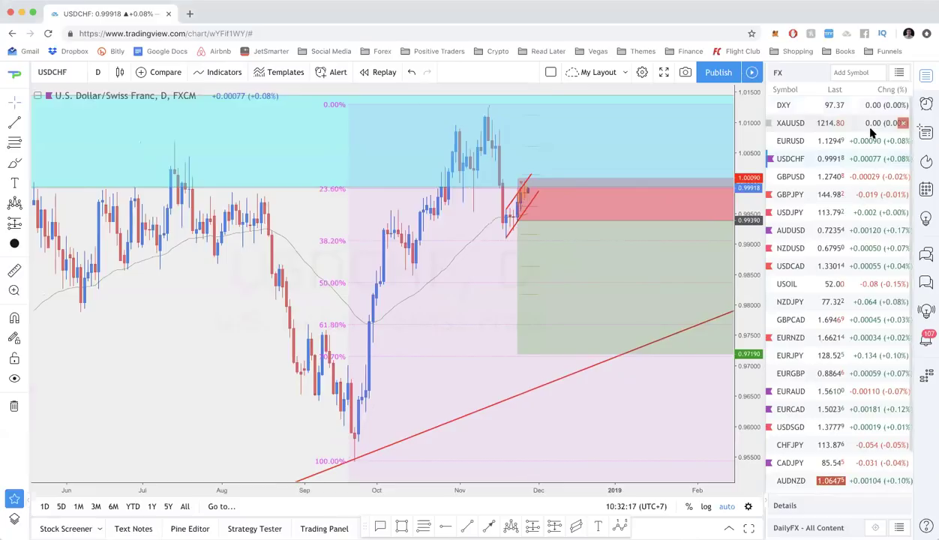
mouse_move(590, 235)
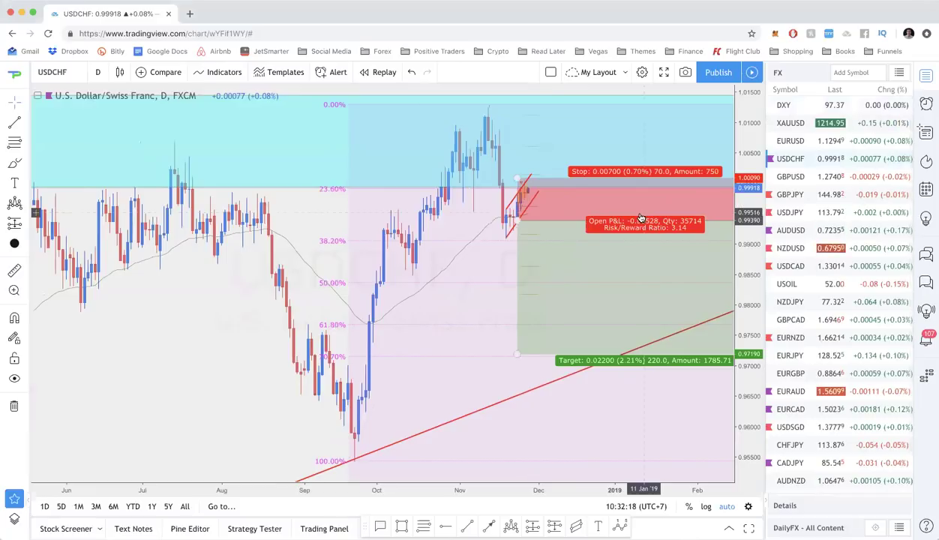
Step: Open the EURUSD chart on the 4-hour interval, showing price action back to mid-October
left_click(830, 139)
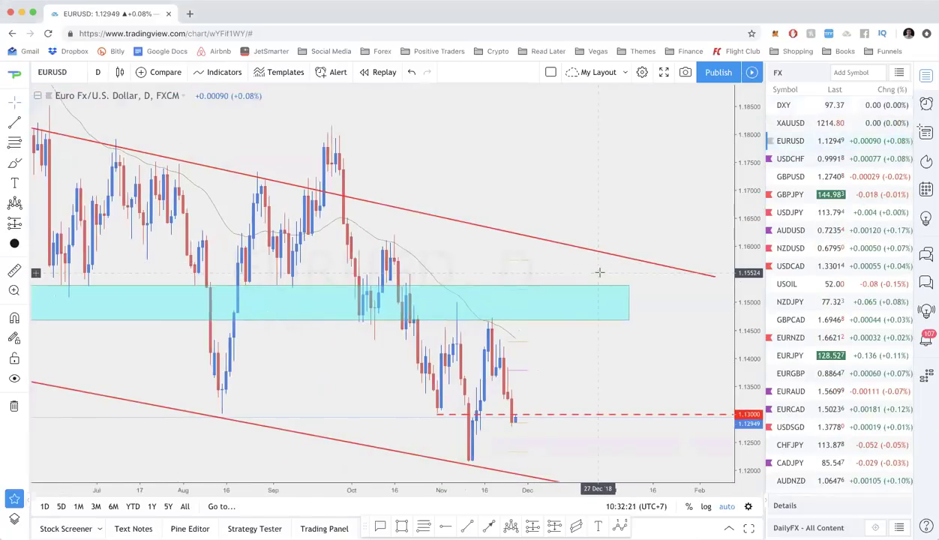
type("240")
key("Return")
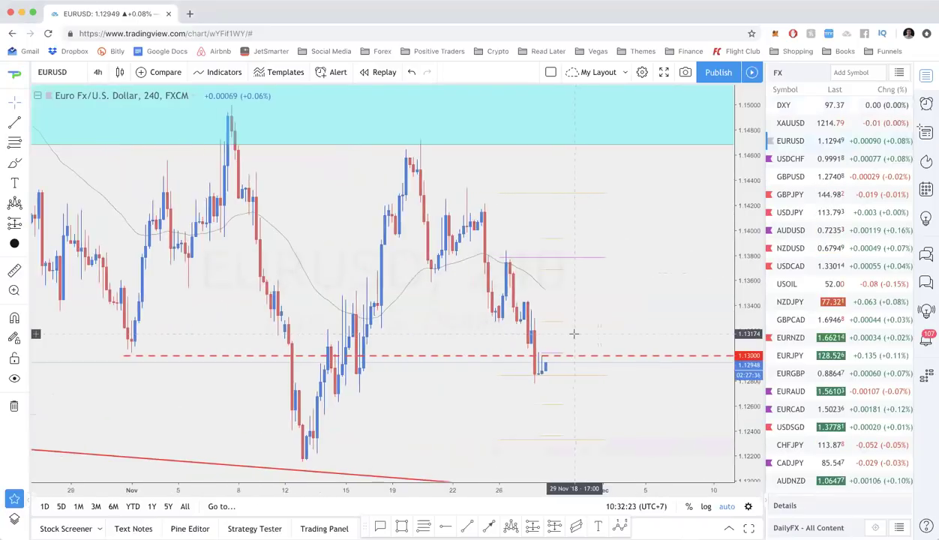
scroll(574, 334, "down", 3)
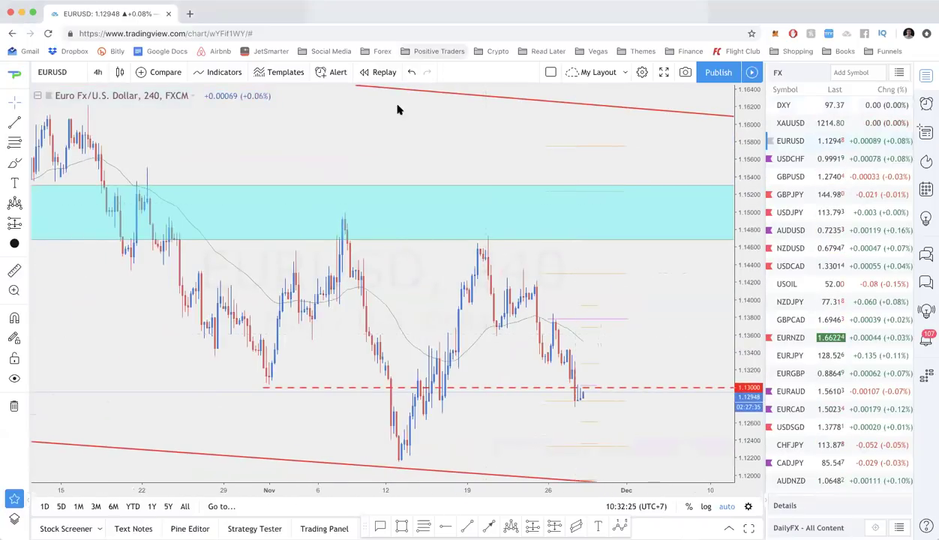
Step: Mark EURUSD's late-November swing high, the following lows and the drop's range with freehand circles, lines and a bracket, and clear all markings
mouse_move(496, 237)
left_mouse_down()
mouse_move(485, 237)
mouse_move(471, 262)
left_mouse_up()
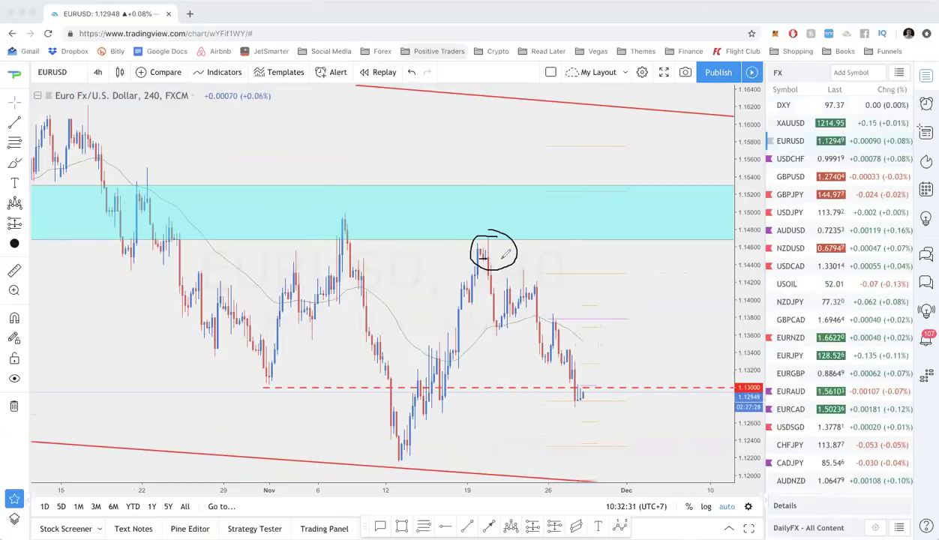
left_click_drag(504, 257, 517, 253)
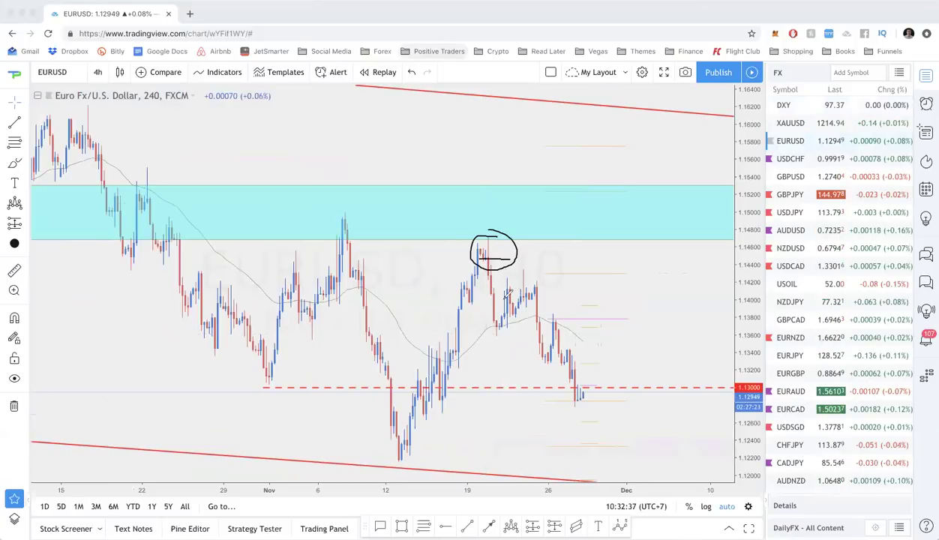
left_click_drag(500, 299, 495, 335)
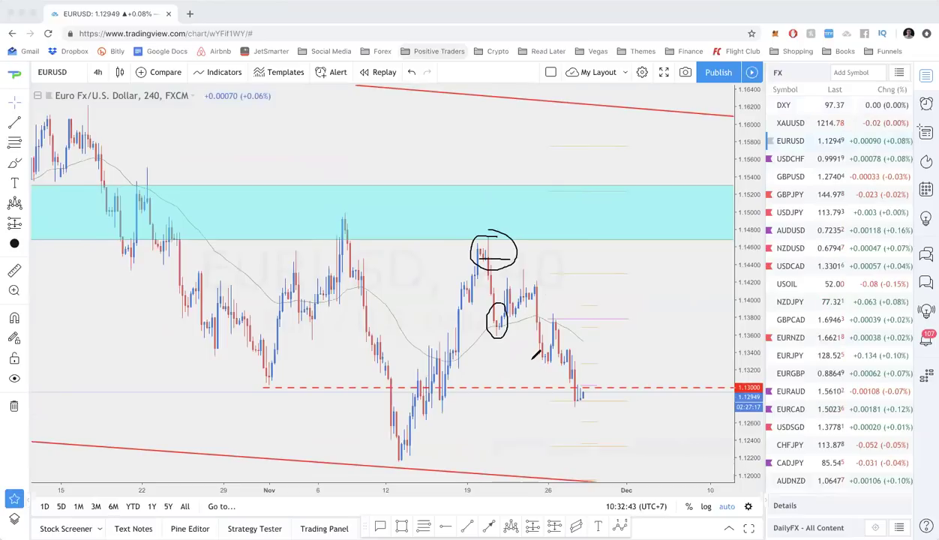
left_click_drag(580, 359, 585, 360)
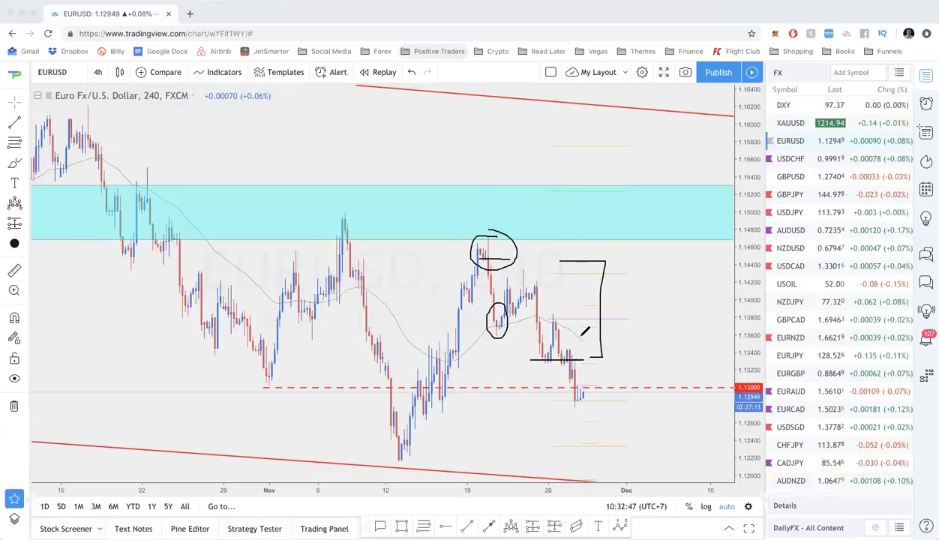
key("Escape")
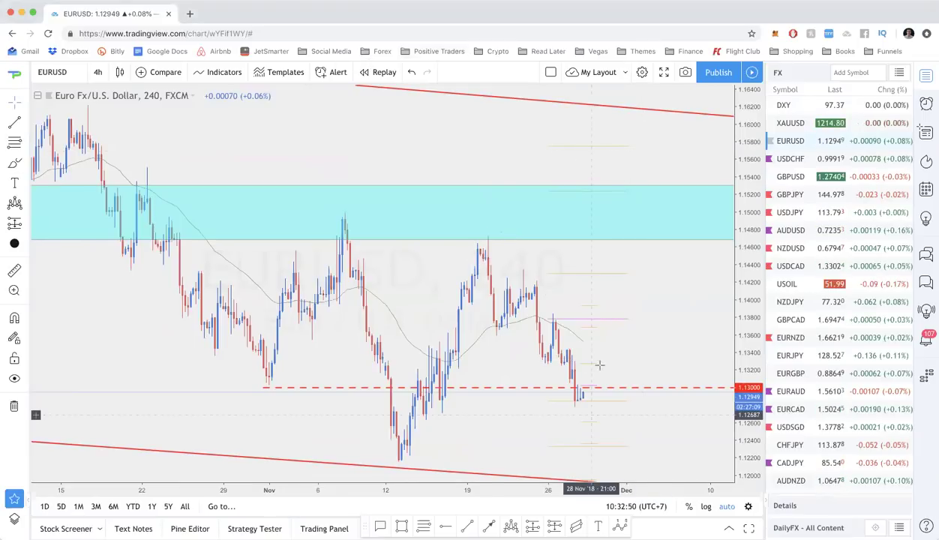
Step: Switch the EURUSD chart to the daily interval to examine the descending channel
scroll(555, 400, "down", 2)
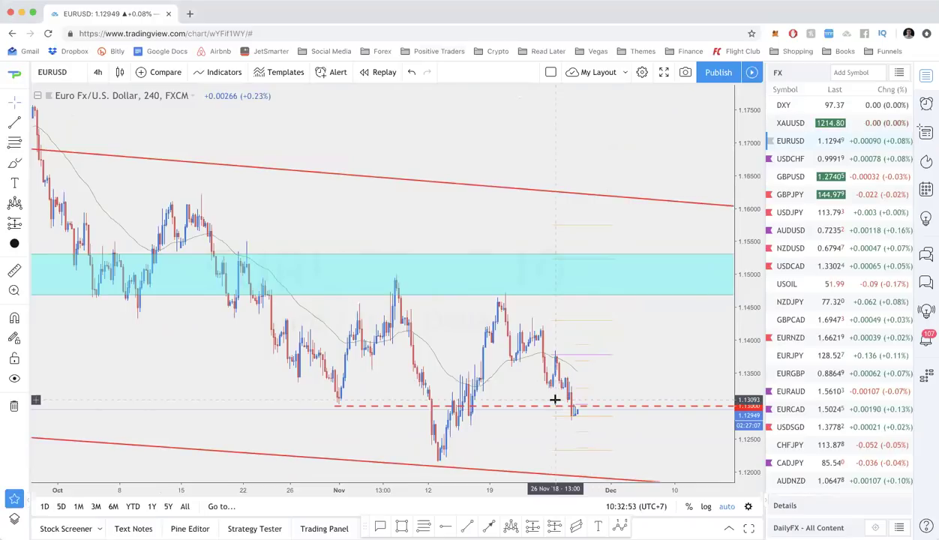
type("1D")
key("Return")
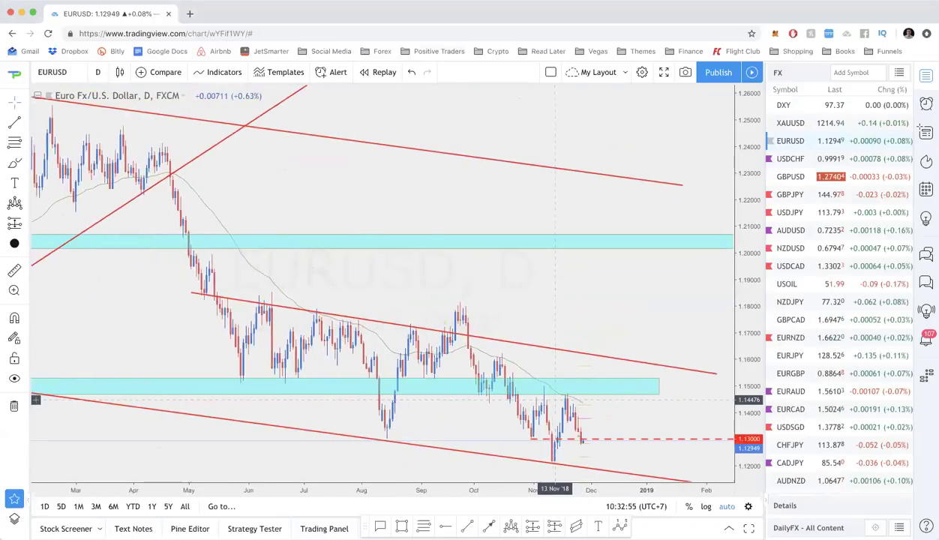
scroll(555, 399, "down", 3)
Step: Switch the EURUSD chart to the weekly interval, showing price history back to 2015
type("w")
key("Return")
scroll(556, 381, "up", 5)
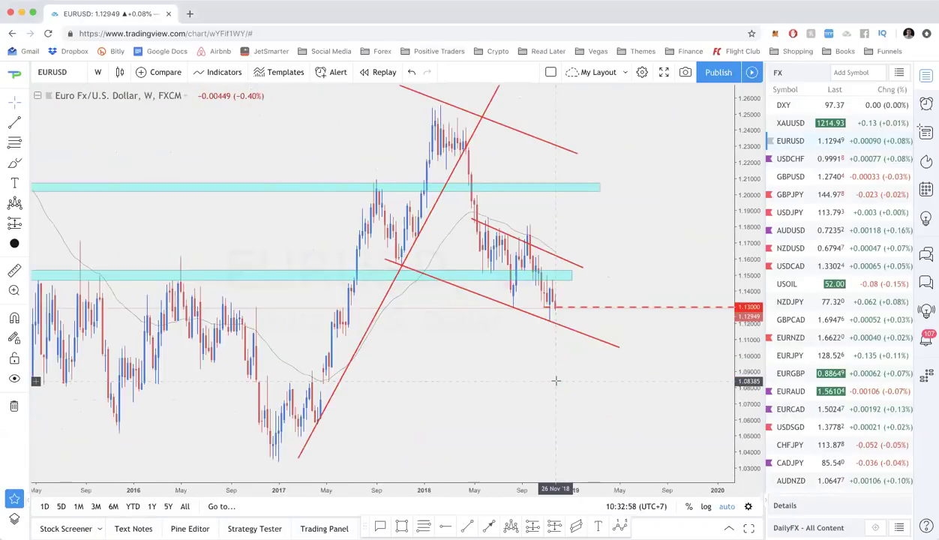
scroll(341, 373, "down", 2)
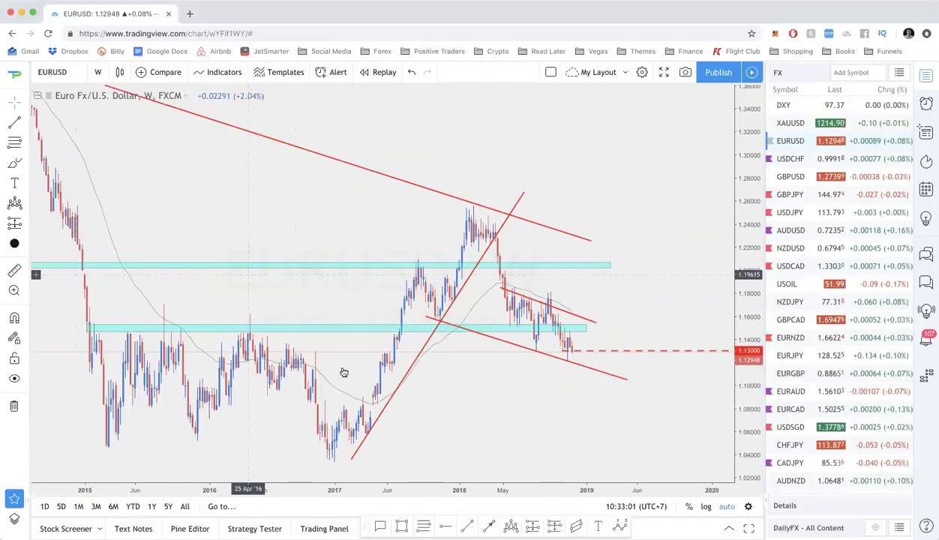
Step: Draw a Head and Shoulders pattern on weekly EURUSD from the December 2016 low through the 2017 and 2018 peaks, and delete it
left_click(330, 450)
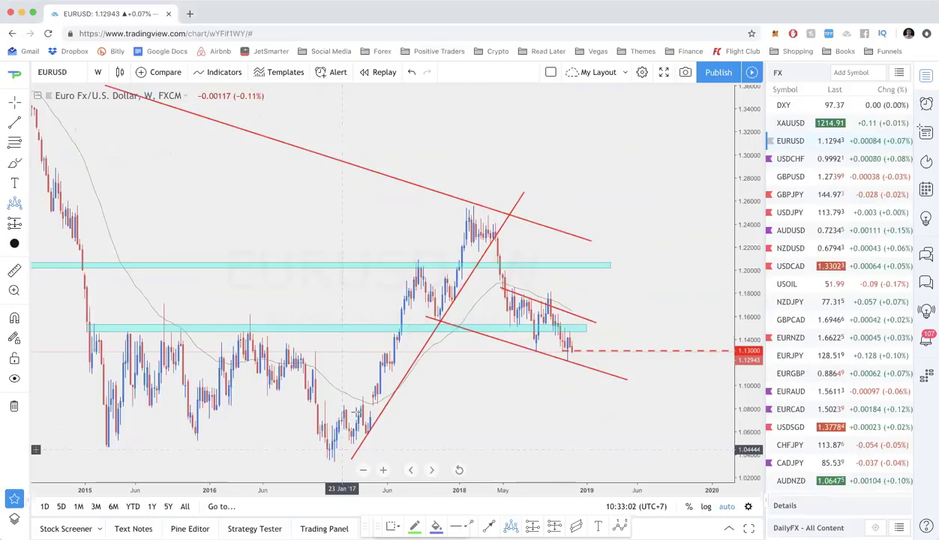
left_click(423, 268)
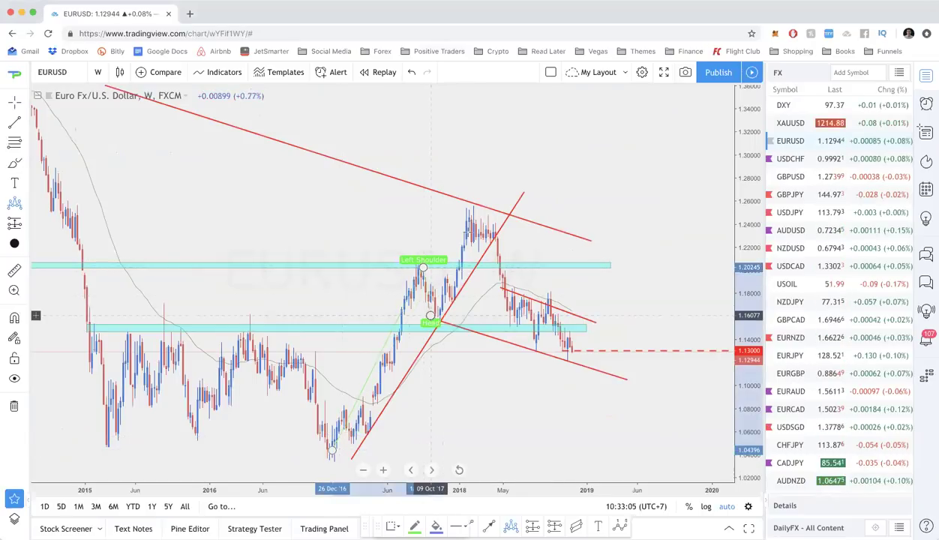
left_click(430, 315)
left_click(486, 221)
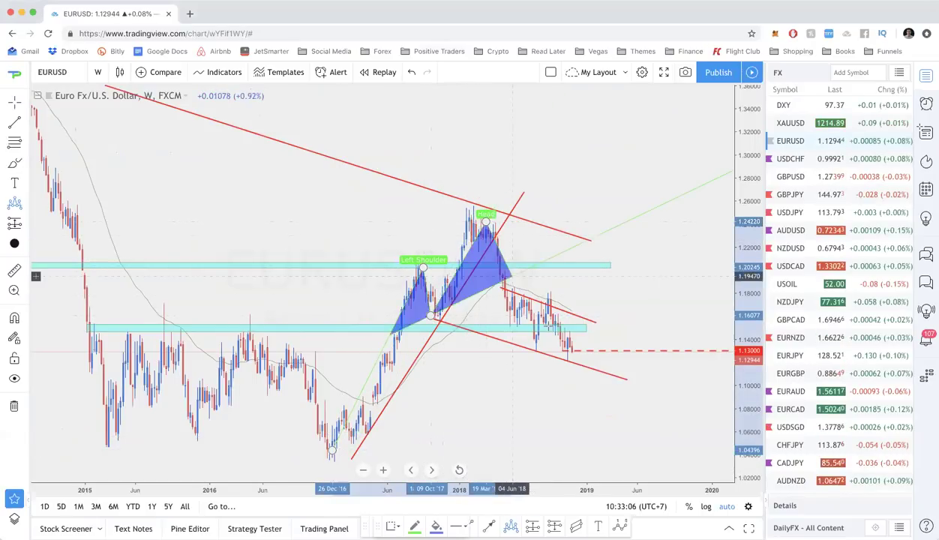
left_click(535, 343)
left_click(549, 304)
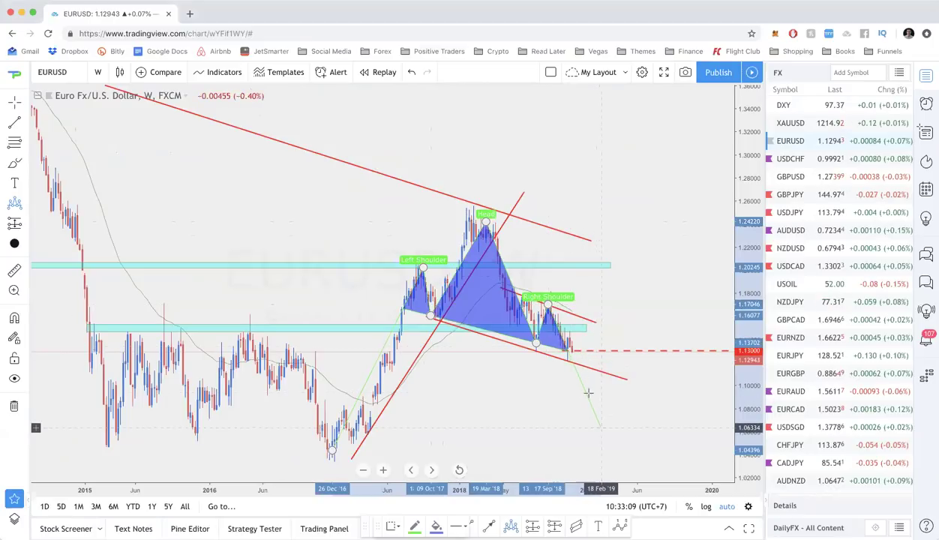
left_click(601, 427)
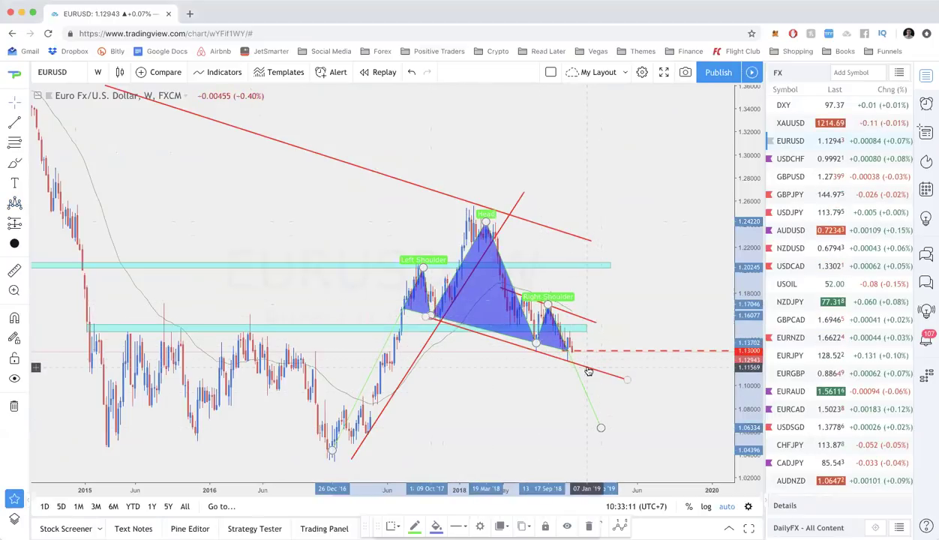
key("Delete")
scroll(609, 327, "up", 5)
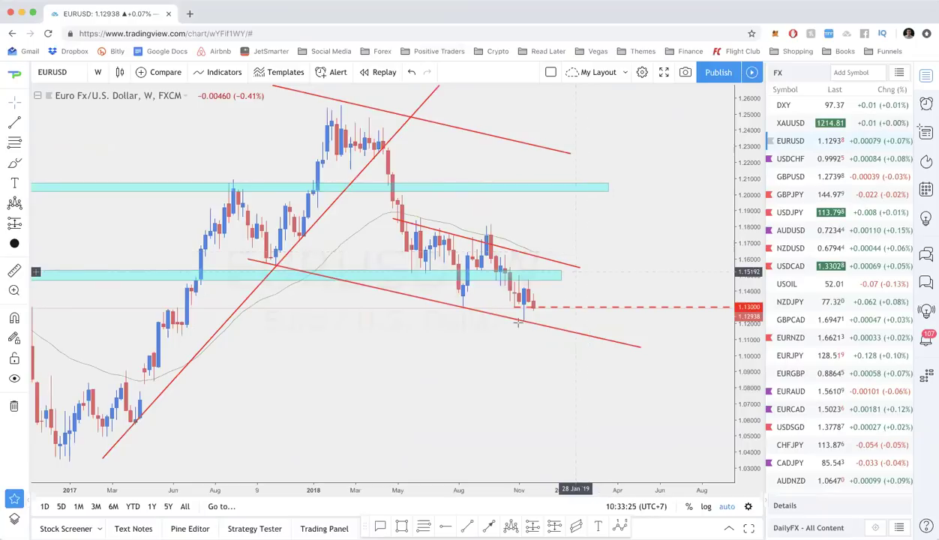
Step: Open the USDCHF chart on the 1-hour interval and examine November's price action around the rising channel
left_click(823, 158)
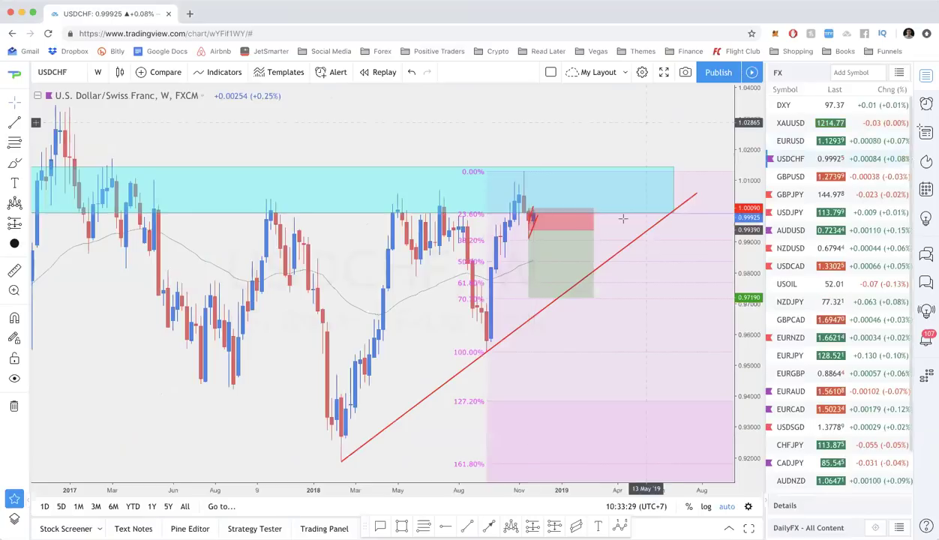
type("1h")
key("Return")
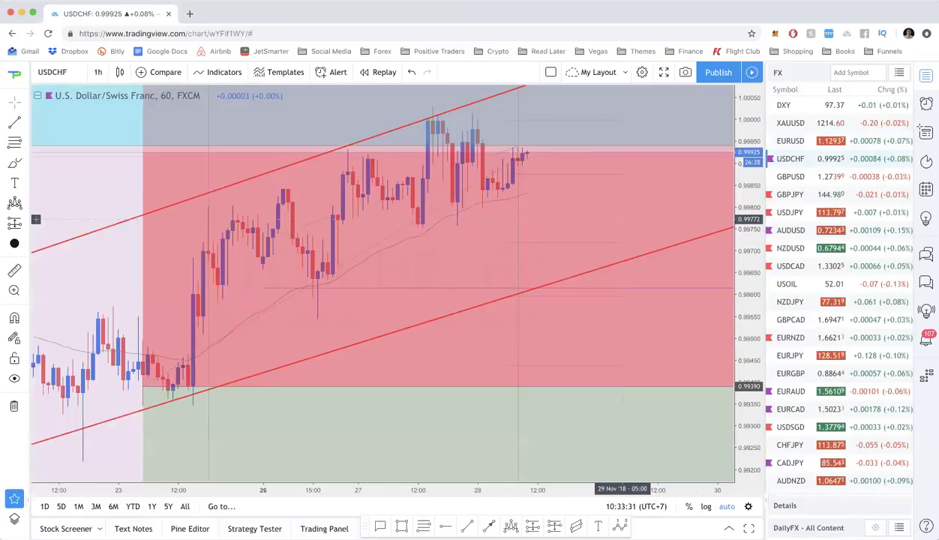
scroll(622, 219, "down", 3)
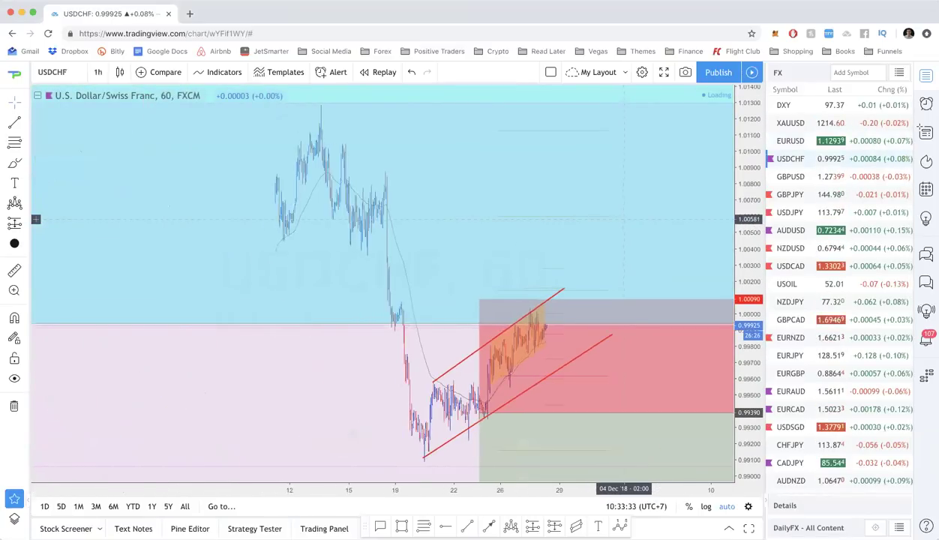
scroll(623, 219, "up", 5)
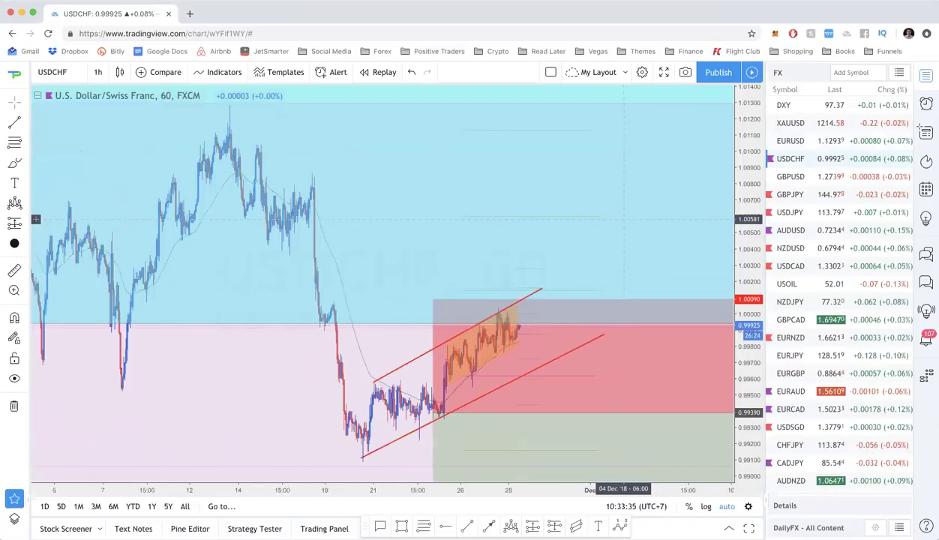
scroll(623, 219, "down", 4)
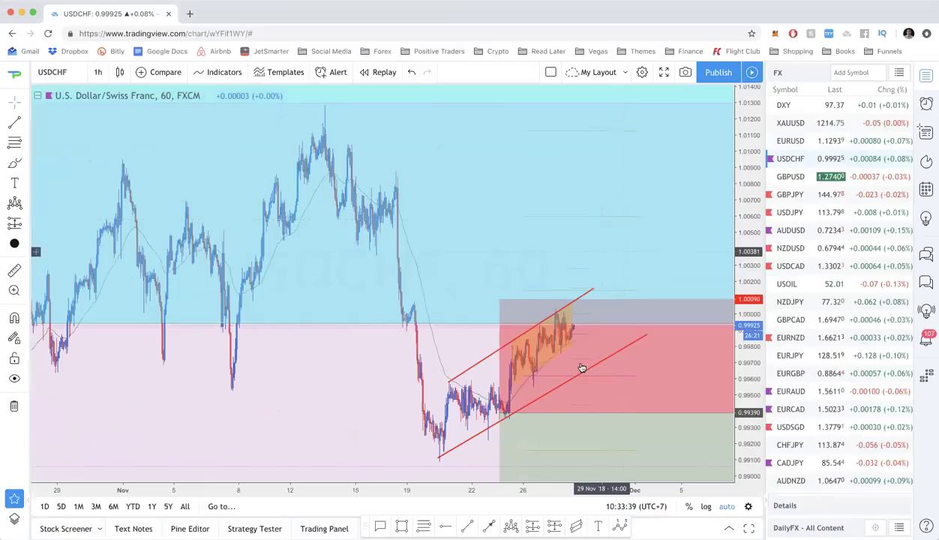
Step: Switch the USDCHF chart to the 4-hour interval and examine the late-November rising channel
scroll(581, 369, "up", 4)
type("4h")
key("Return")
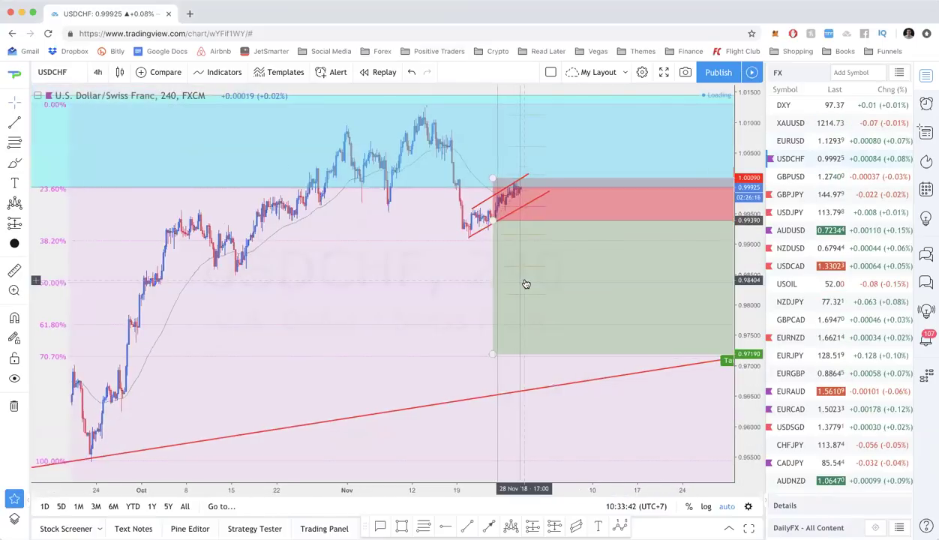
scroll(524, 282, "up", 5)
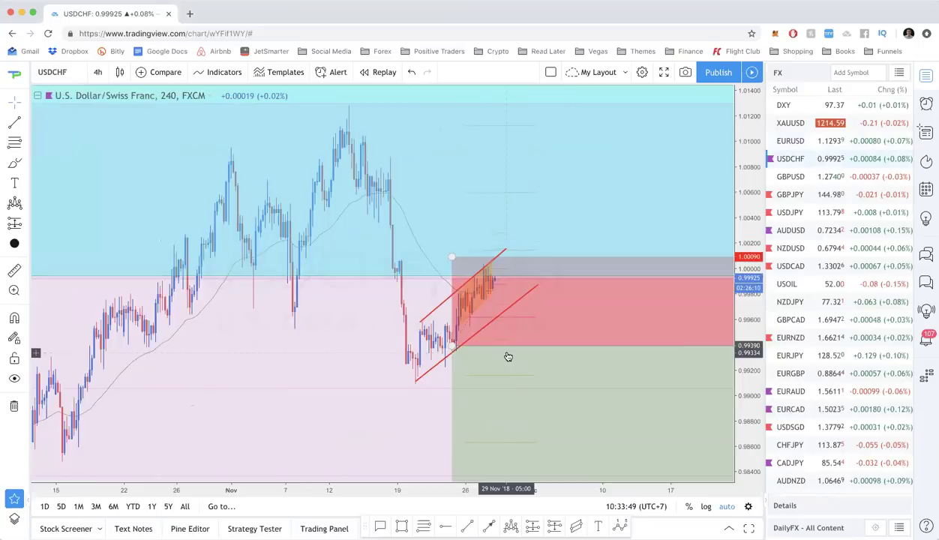
scroll(508, 357, "up", 3)
scroll(508, 357, "up", 2)
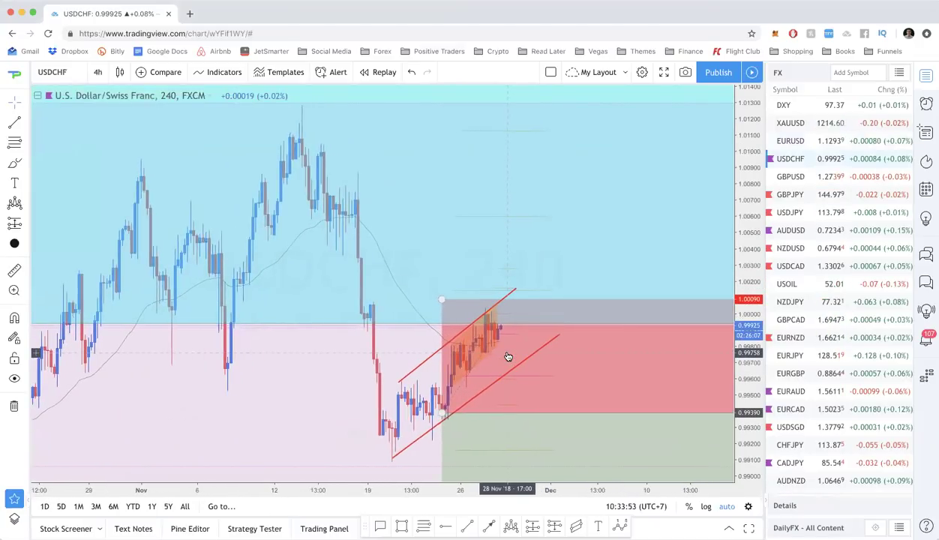
scroll(508, 357, "up", 4)
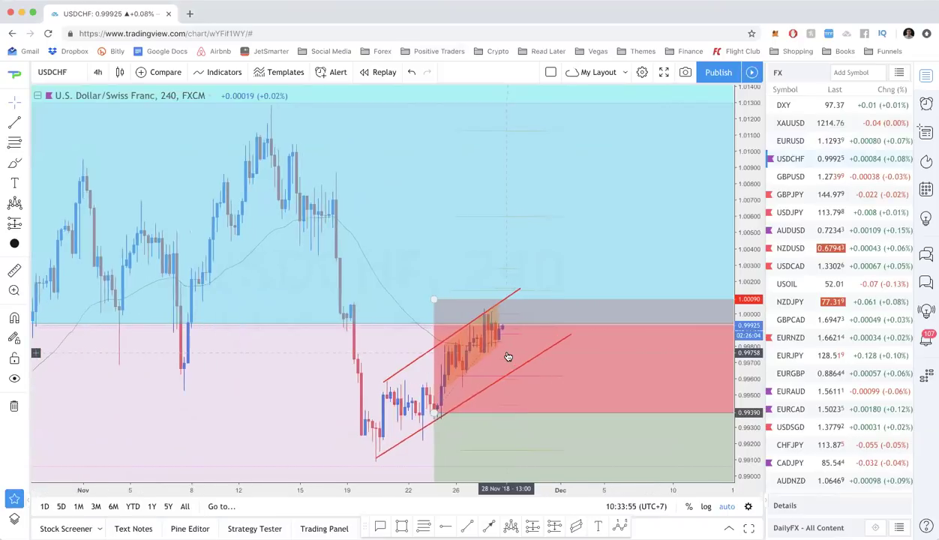
scroll(486, 370, "up", 2)
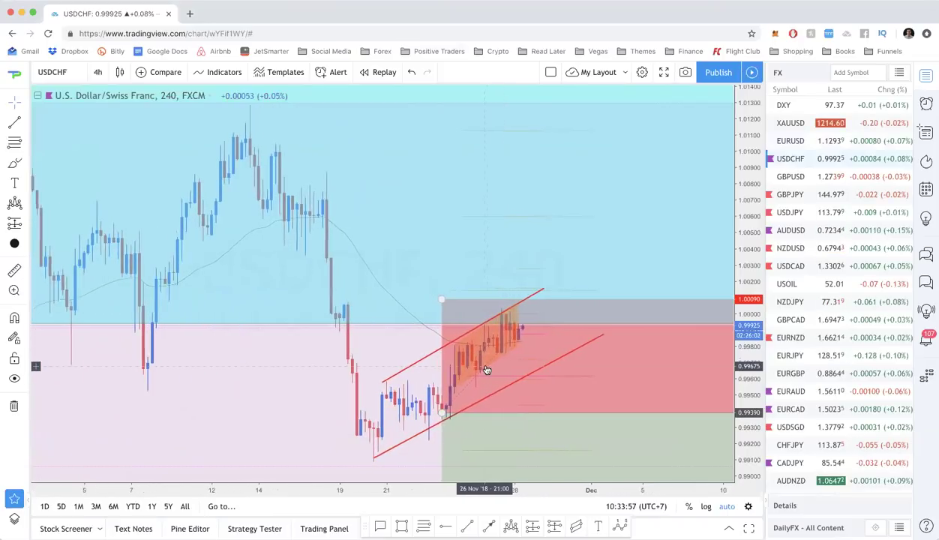
Step: Return USDCHF to the 1-hour interval and examine price inside the rising channel
type("1h")
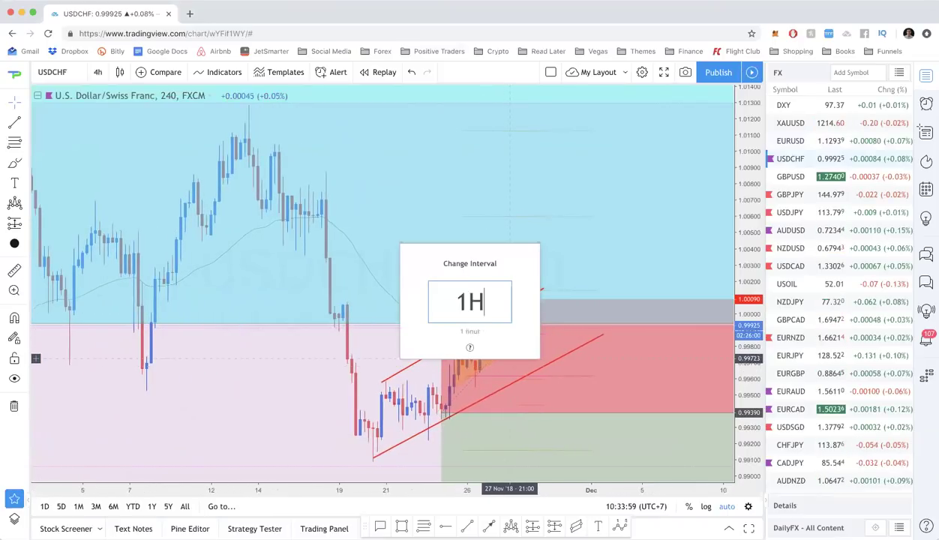
key("Return")
scroll(533, 353, "down", 5)
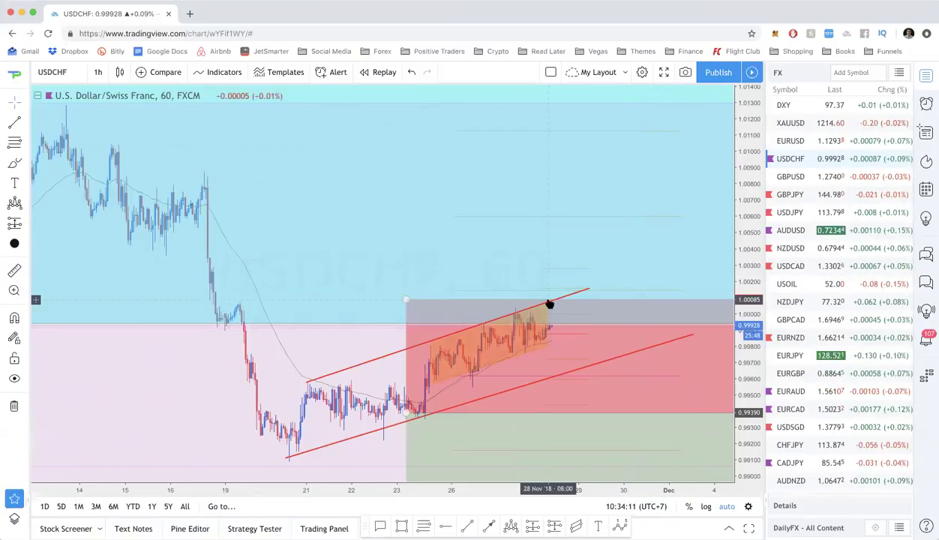
scroll(547, 306, "up", 1)
scroll(549, 304, "up", 1)
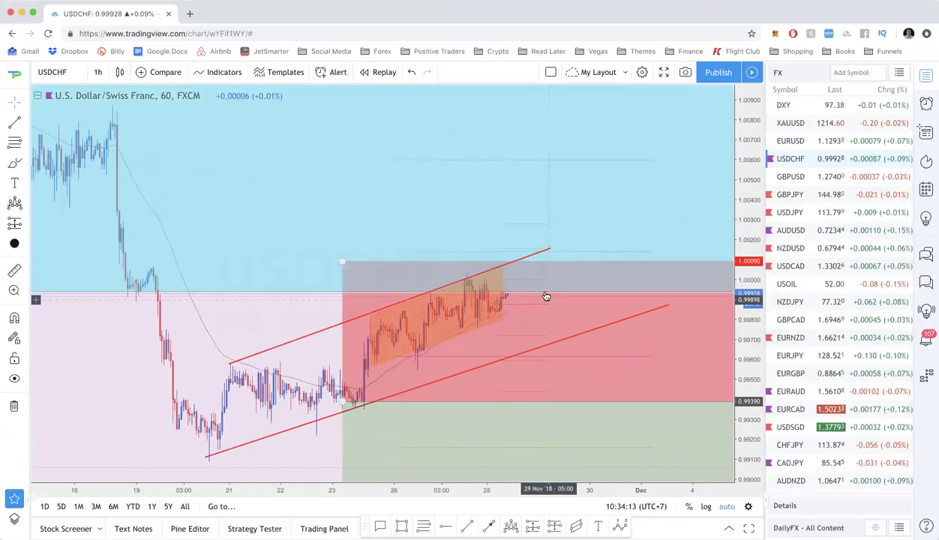
scroll(509, 282, "up", 1)
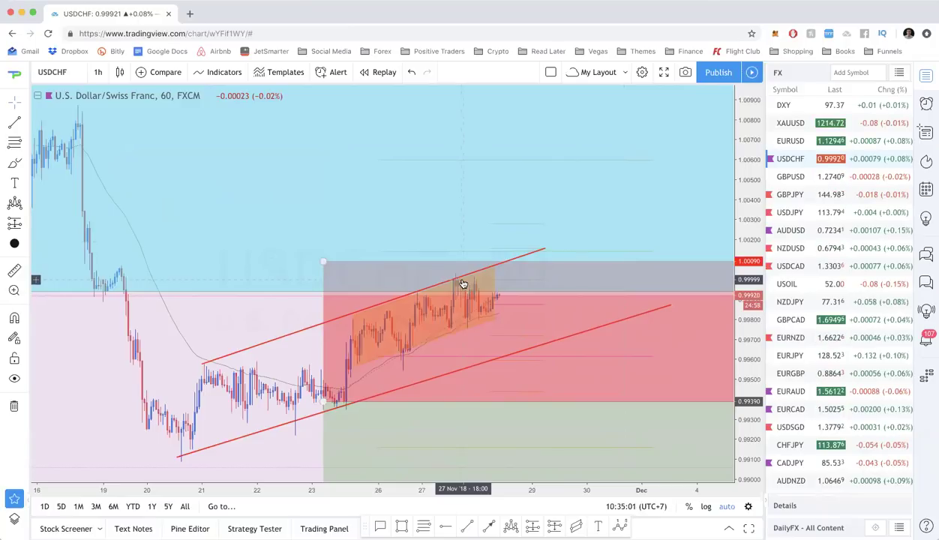
Step: Sketch a double top over the 27–28 November candles and a curve along the moving average with the Brush, and undo the strokes
scroll(465, 282, "up", 5)
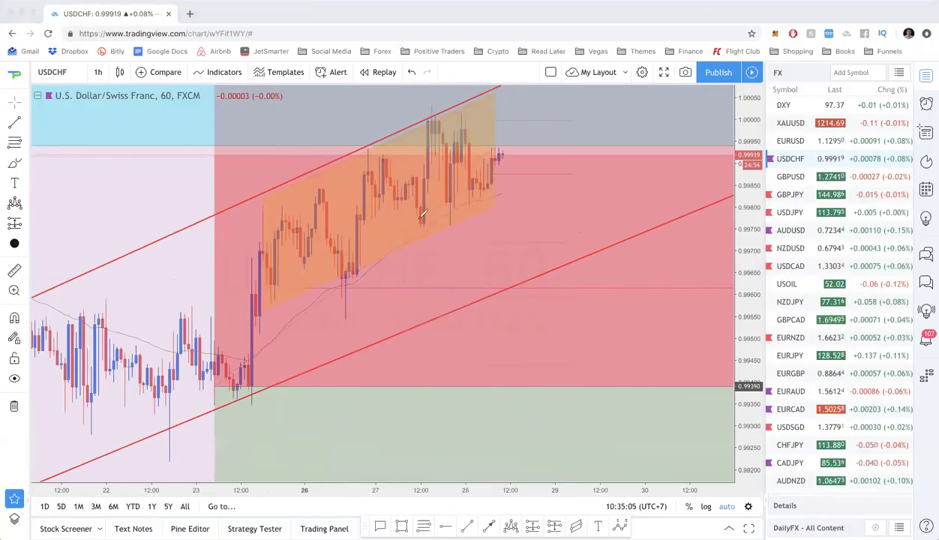
mouse_move(432, 156)
left_mouse_down()
mouse_move(433, 124)
mouse_move(450, 199)
mouse_move(469, 114)
left_mouse_up()
left_click_drag(474, 150, 478, 184)
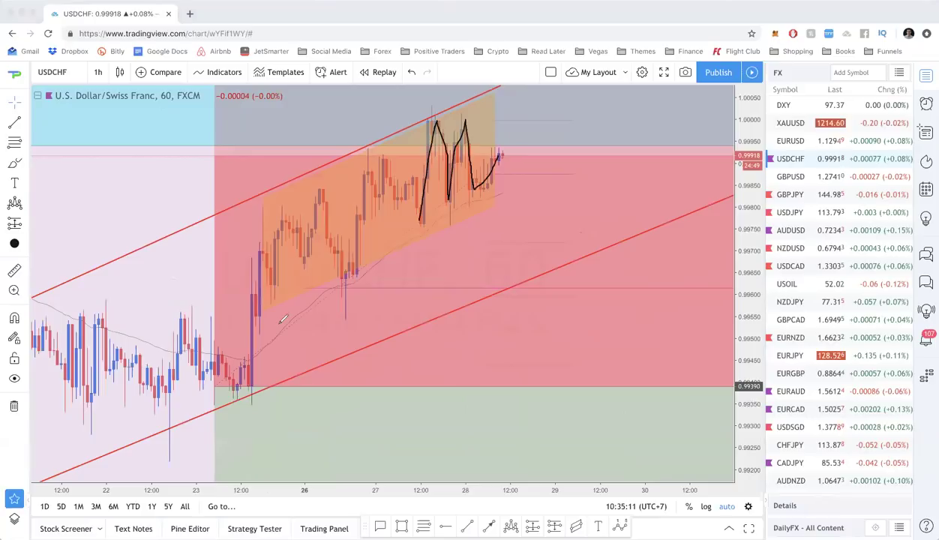
left_click_drag(279, 323, 353, 280)
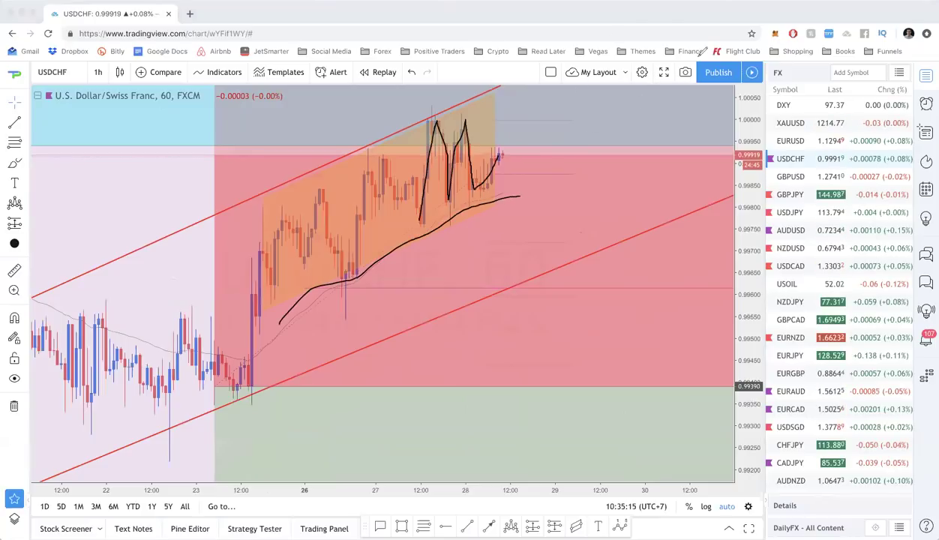
key("ctrl+z")
key("ctrl+z")
key("ctrl+z")
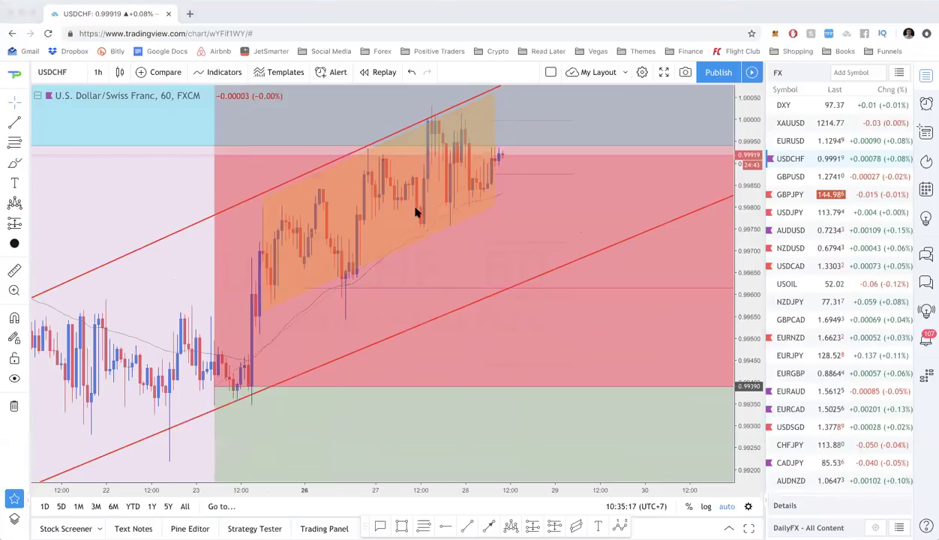
scroll(380, 210, "down", 3)
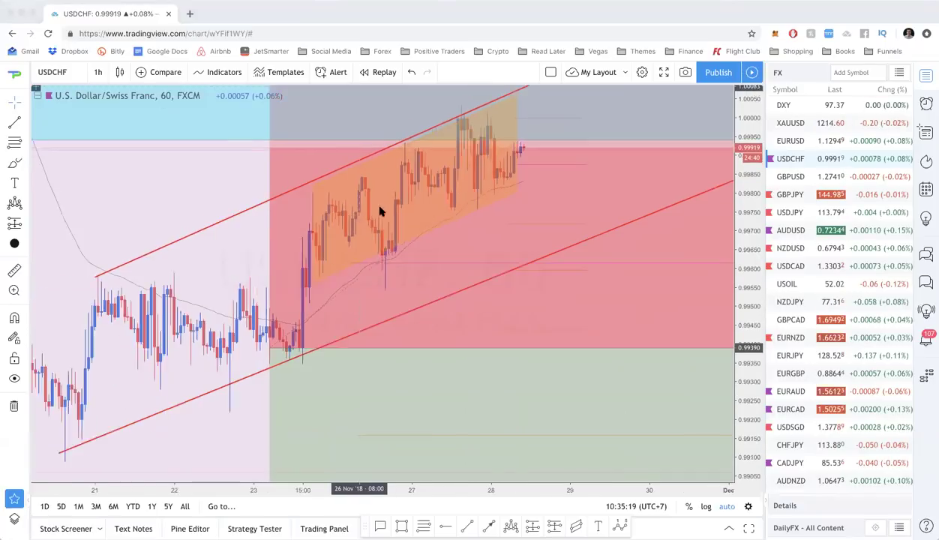
left_click(235, 193)
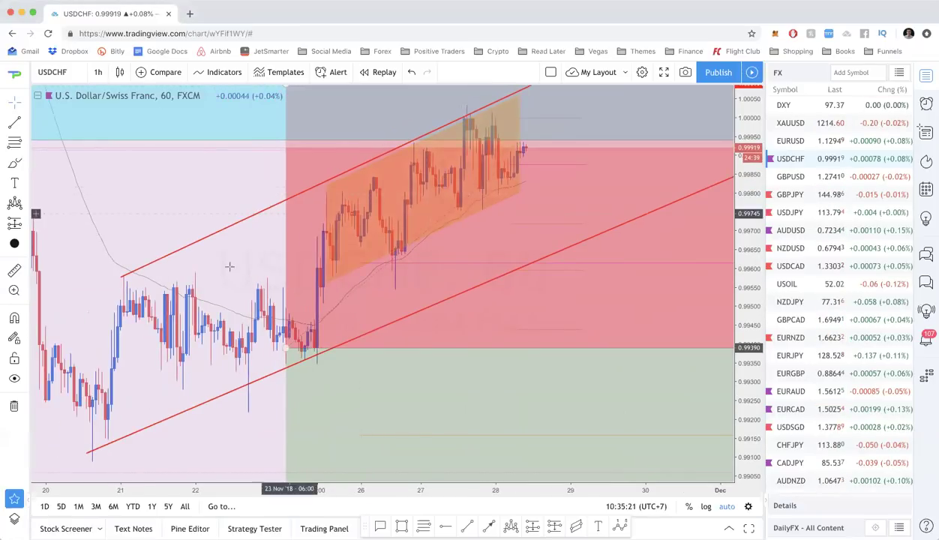
left_click(24, 205)
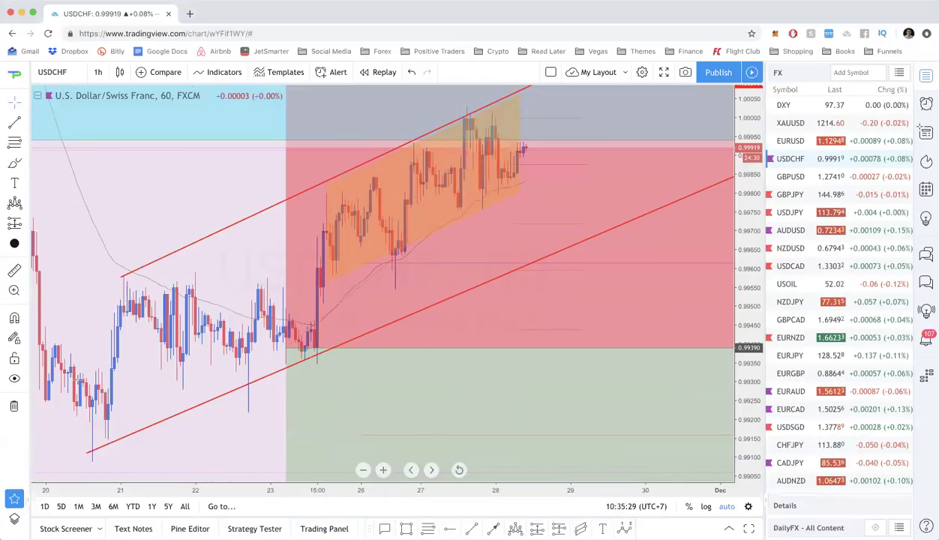
left_click(26, 141)
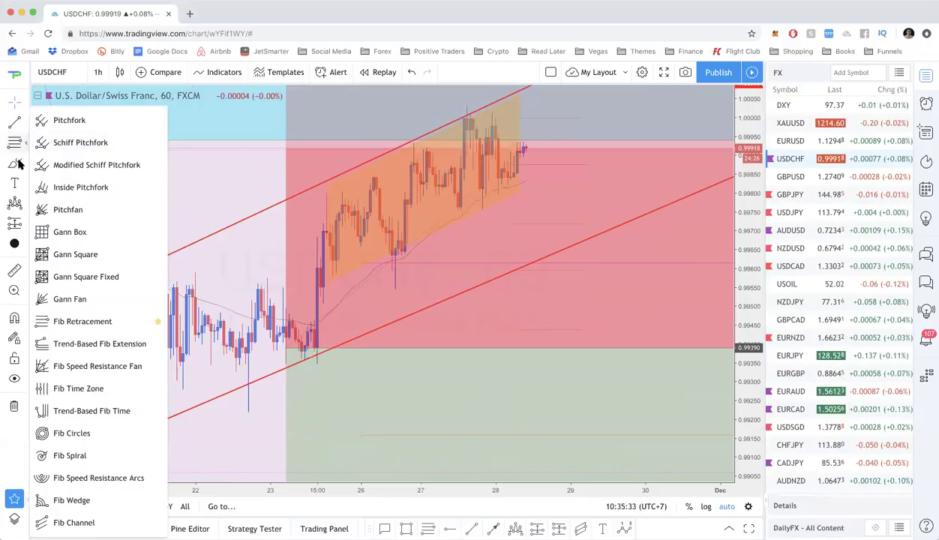
left_click(26, 126)
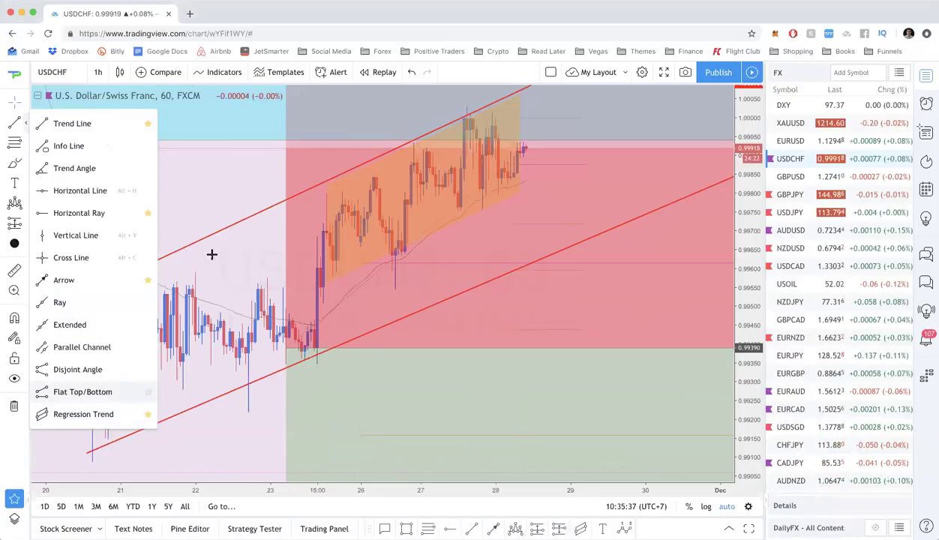
left_click(418, 164)
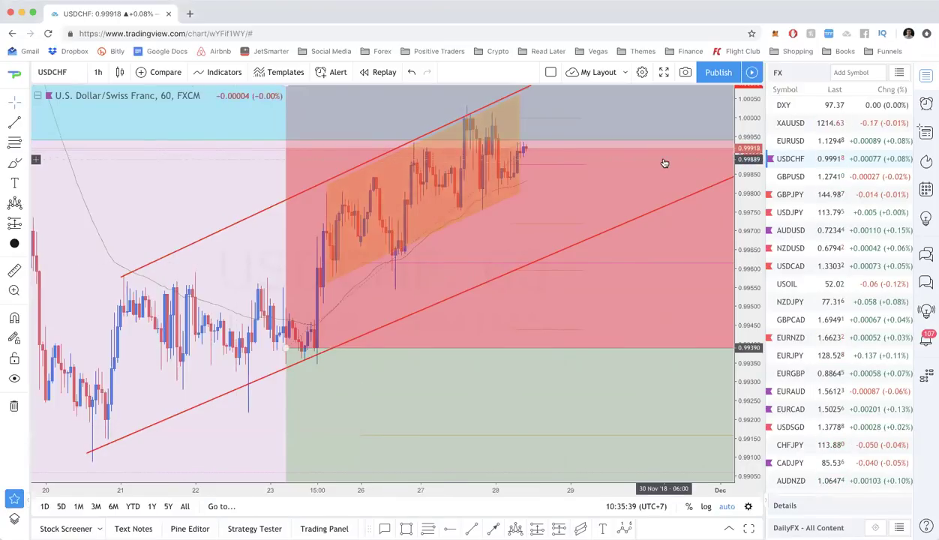
Step: Draw a Regression Trend over the consolidation from 20 Nov '18 00:00 to 20 Nov '18 20:00 on hourly USDCHF
scroll(237, 265, "down", 1)
scroll(237, 265, "left", 10)
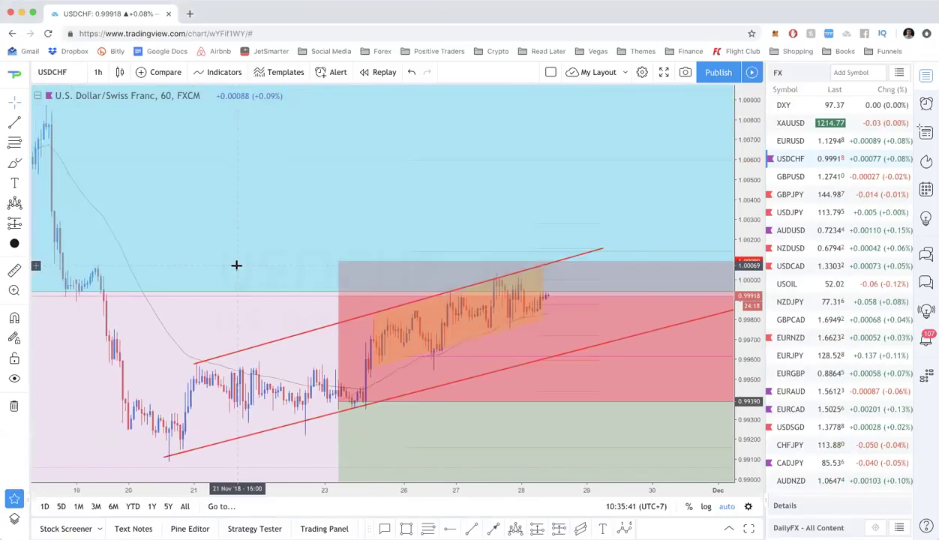
scroll(236, 265, "up", 3)
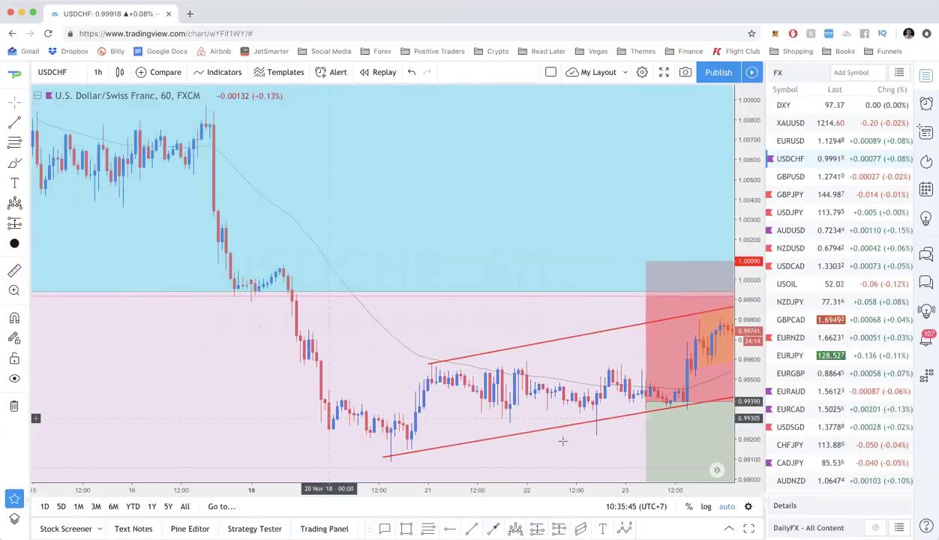
scroll(562, 440, "up", 2)
key("alt+t")
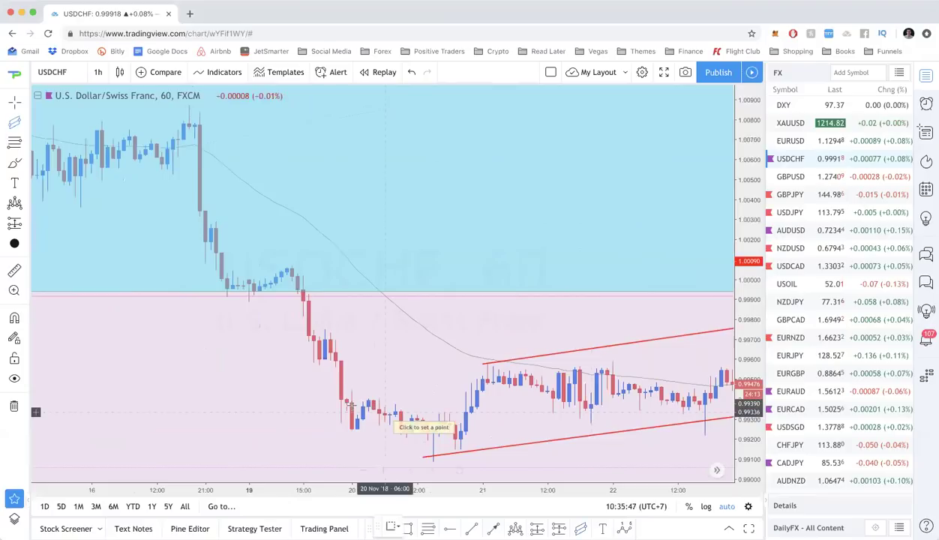
left_click(351, 405)
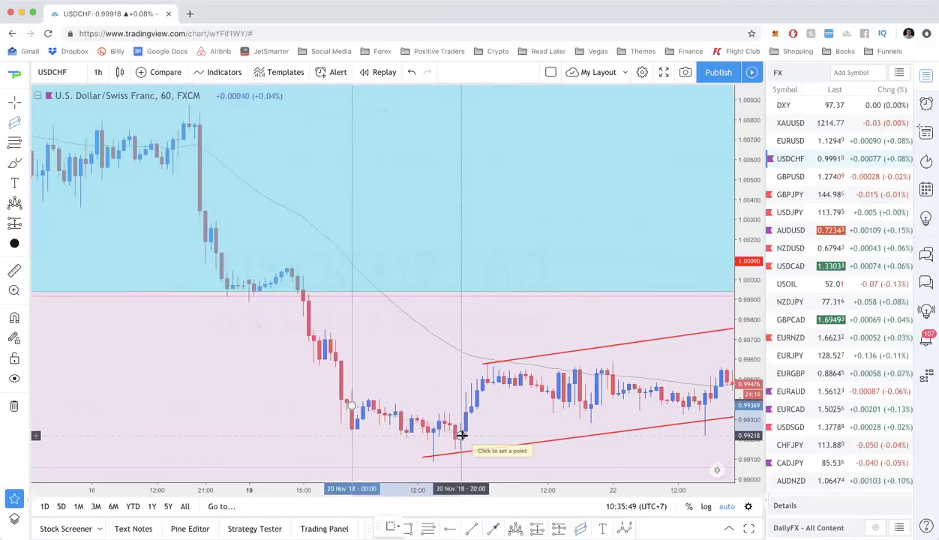
left_click(461, 435)
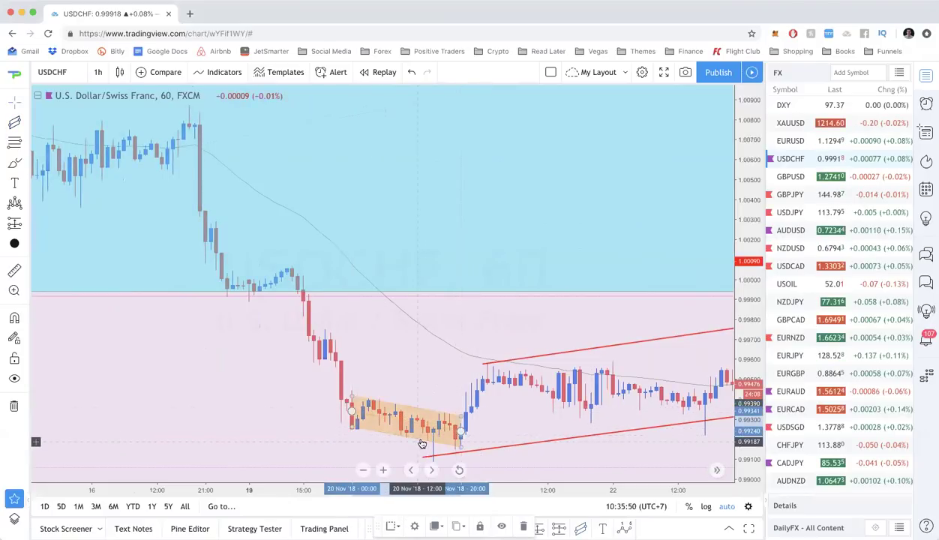
Step: Try switching the Regression Trend's Use Upper Deviation and Use Lower Deviation options off and on, cancel the changes, and remove the drawing
double_click(416, 417)
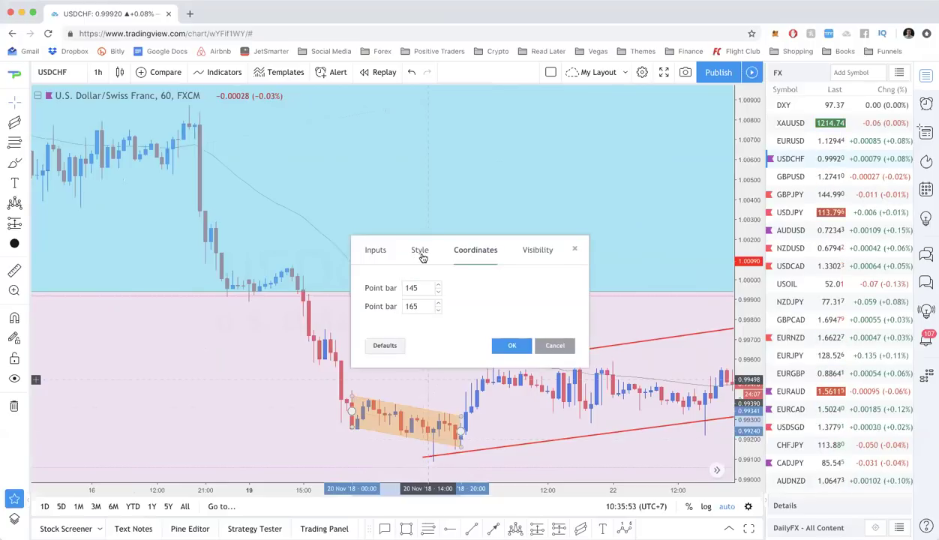
left_click(420, 253)
left_click(381, 254)
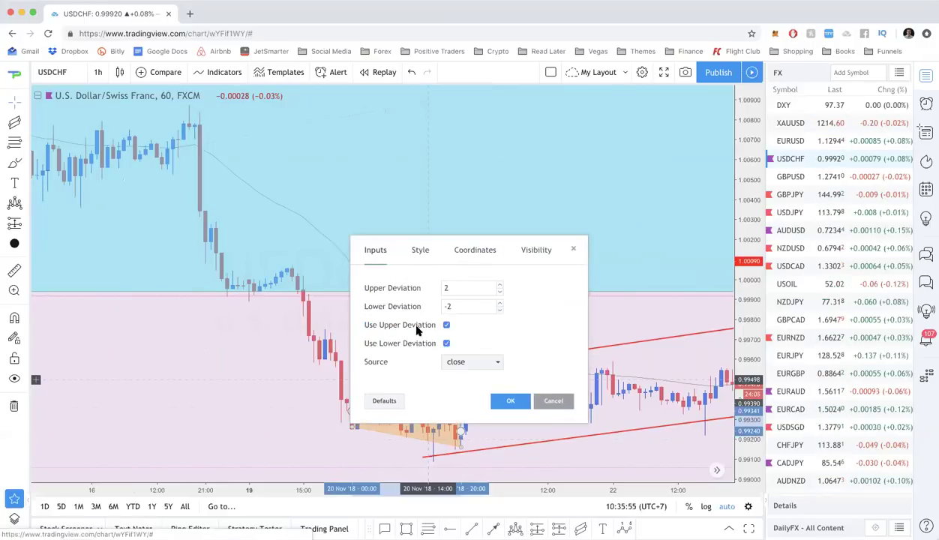
left_click_drag(484, 248, 531, 134)
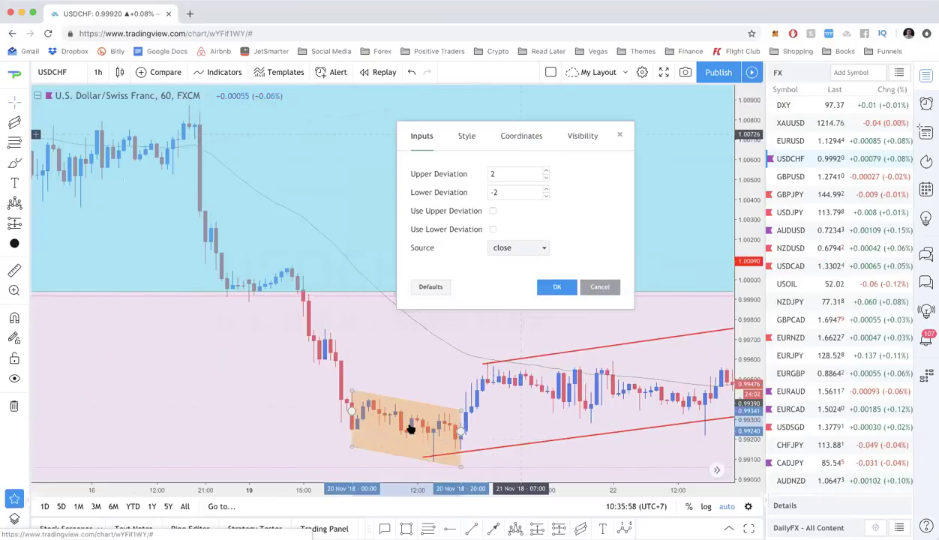
left_click(493, 230)
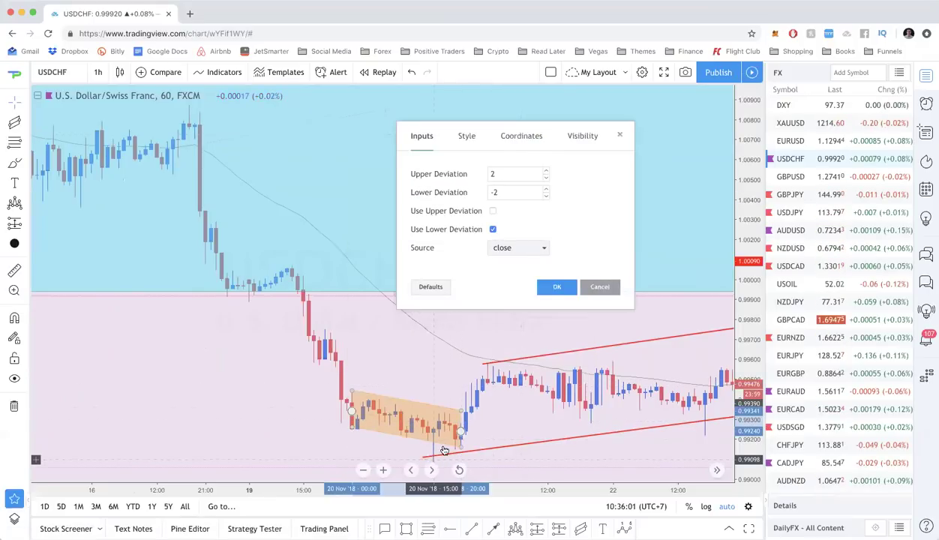
left_click(493, 212)
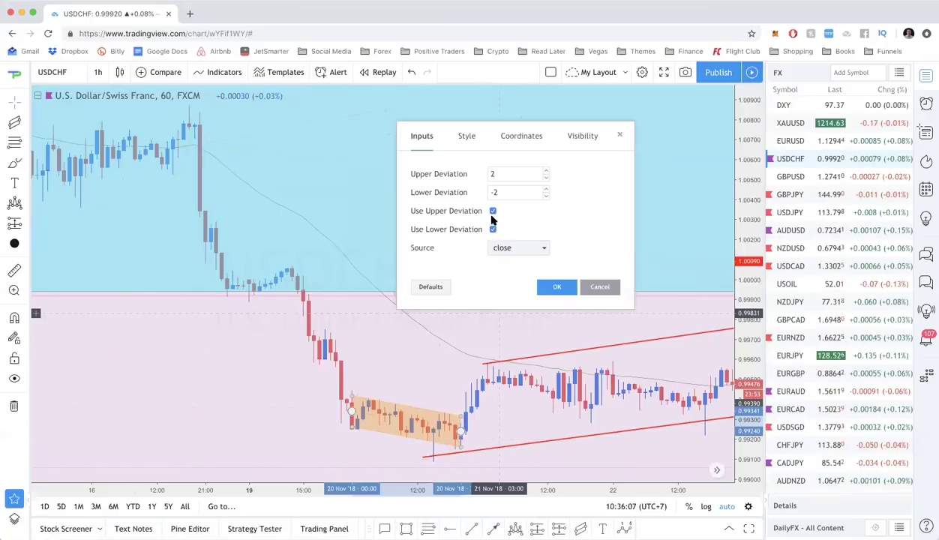
left_click(493, 211)
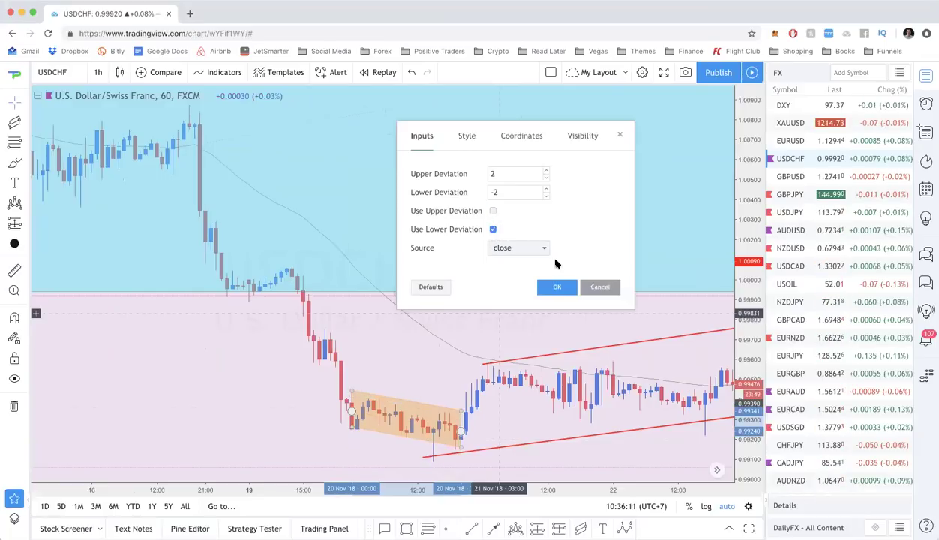
left_click(600, 288)
scroll(499, 349, "right", 5)
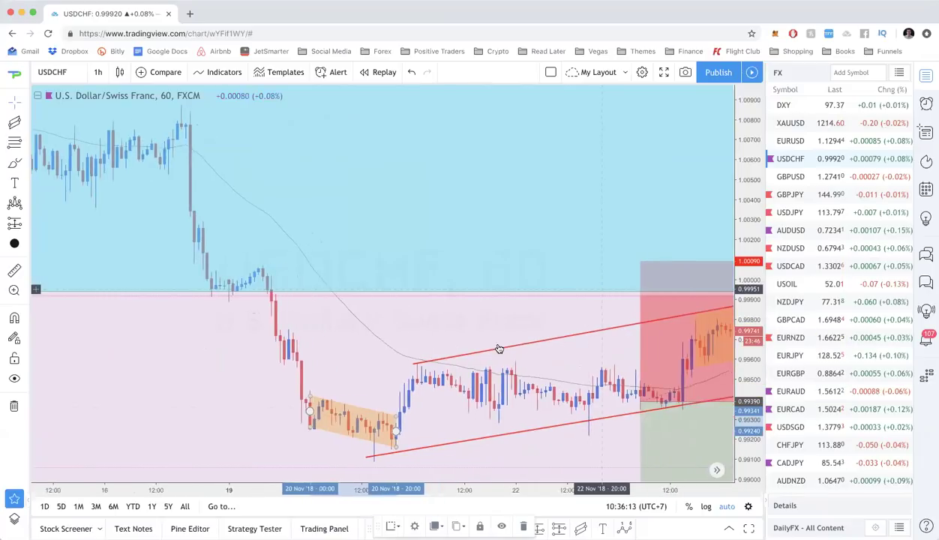
scroll(384, 409, "down", 5)
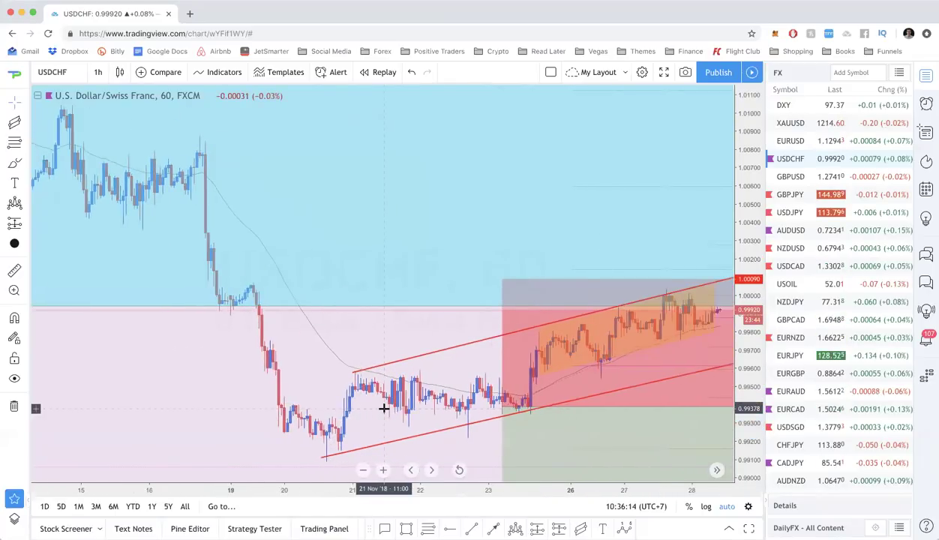
Step: Review the latest hourly price action in the rising channel and switch USDCHF to the 4-hour interval
scroll(383, 409, "down", 3)
scroll(383, 409, "right", 5)
scroll(394, 343, "down", 2)
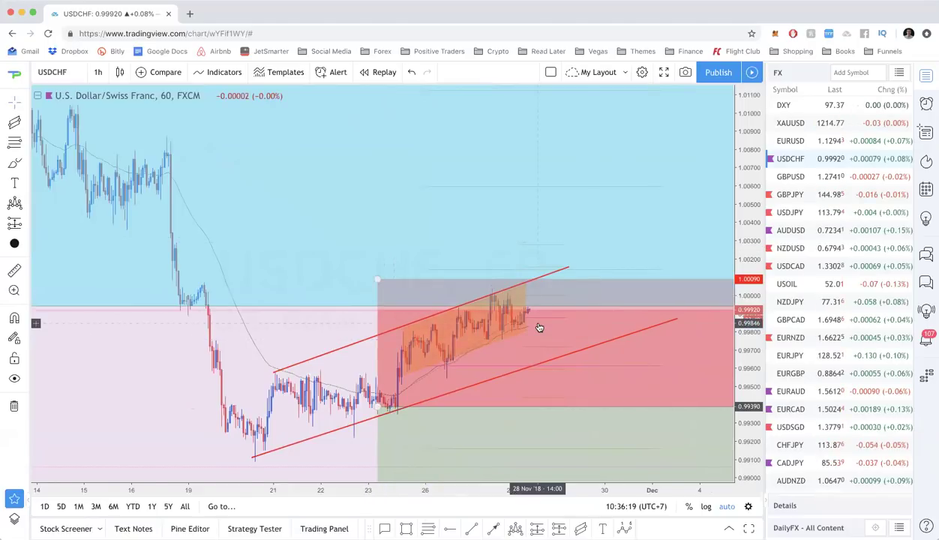
scroll(566, 323, "up", 3)
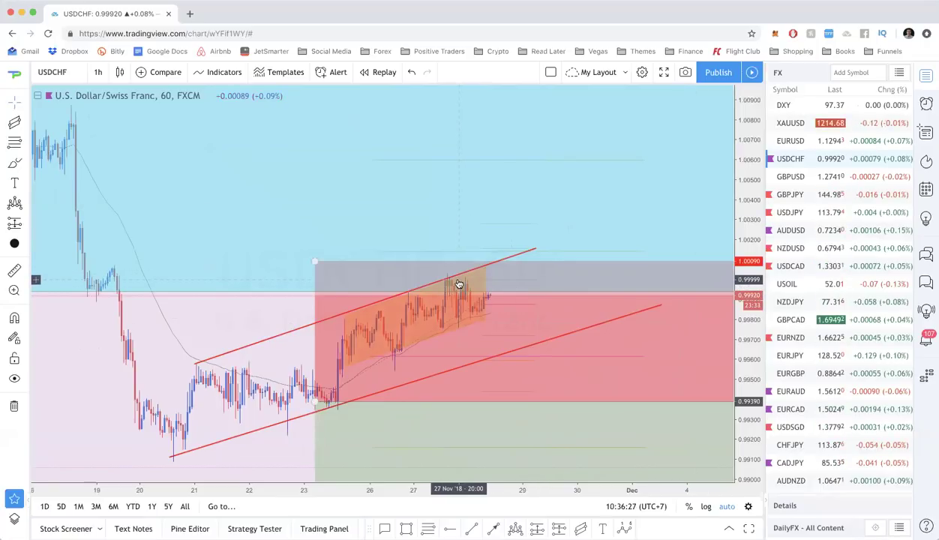
type("4h")
key("Return")
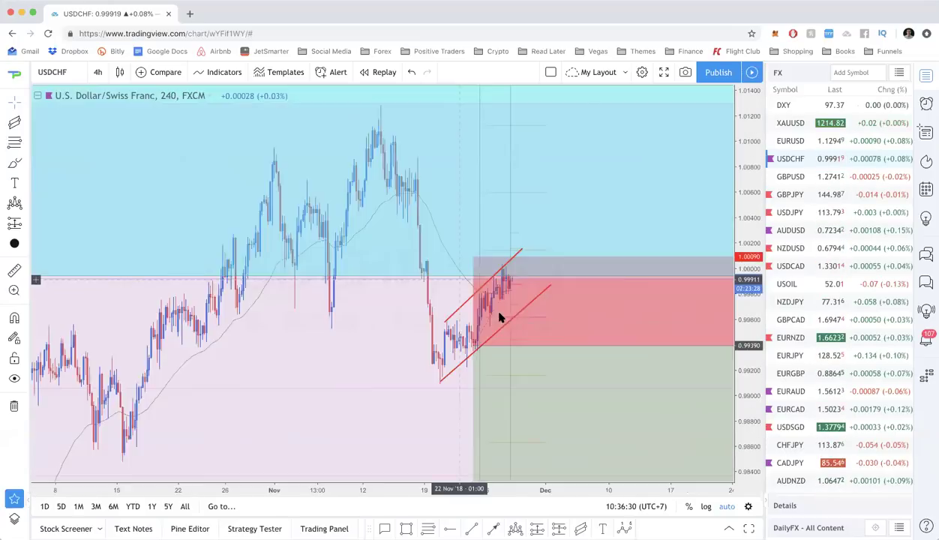
Step: Circle the zone around 1.0080 above the rising USDCHF channel freehand and sketch a line near 1.0100 above it
scroll(501, 317, "up", 5)
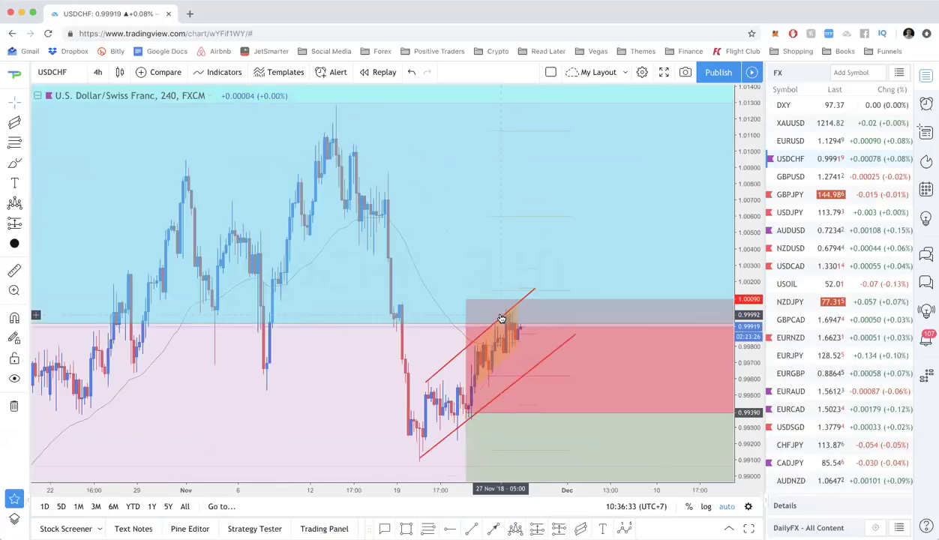
scroll(530, 281, "up", 3)
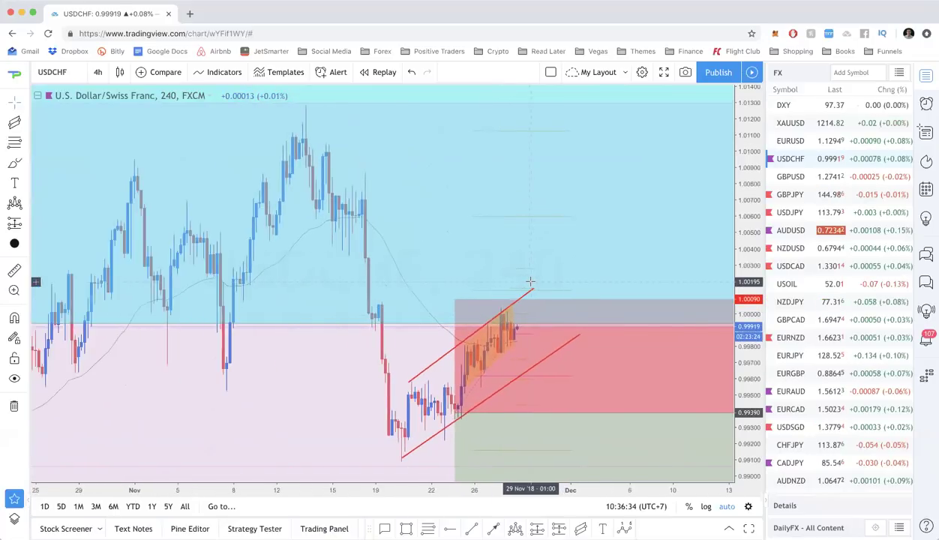
scroll(530, 282, "down", 5)
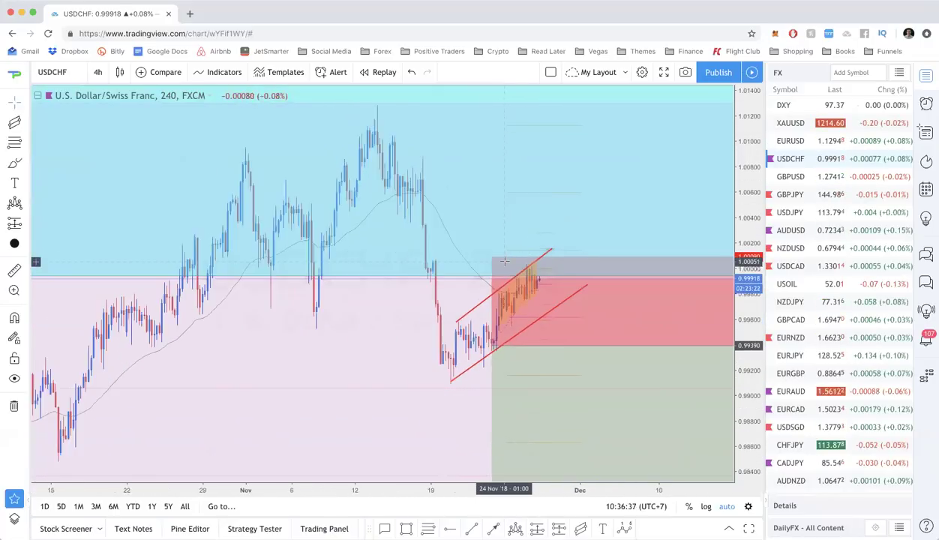
scroll(505, 261, "down", 3)
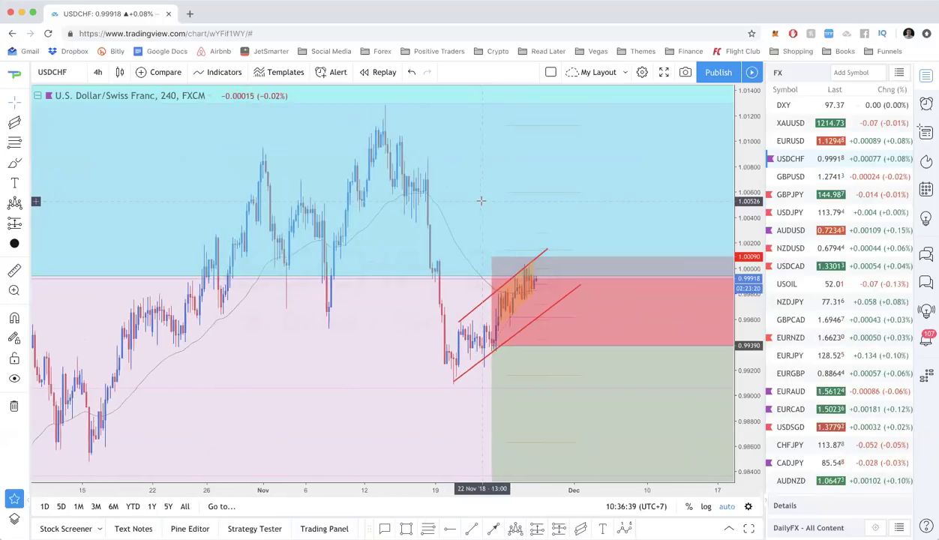
scroll(481, 201, "down", 2)
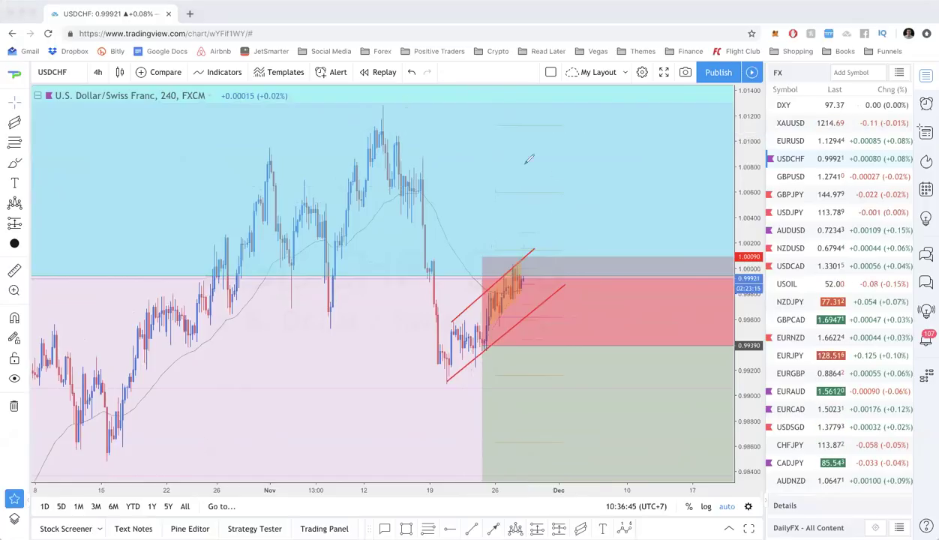
left_click_drag(558, 159, 476, 161)
left_click_drag(565, 160, 585, 159)
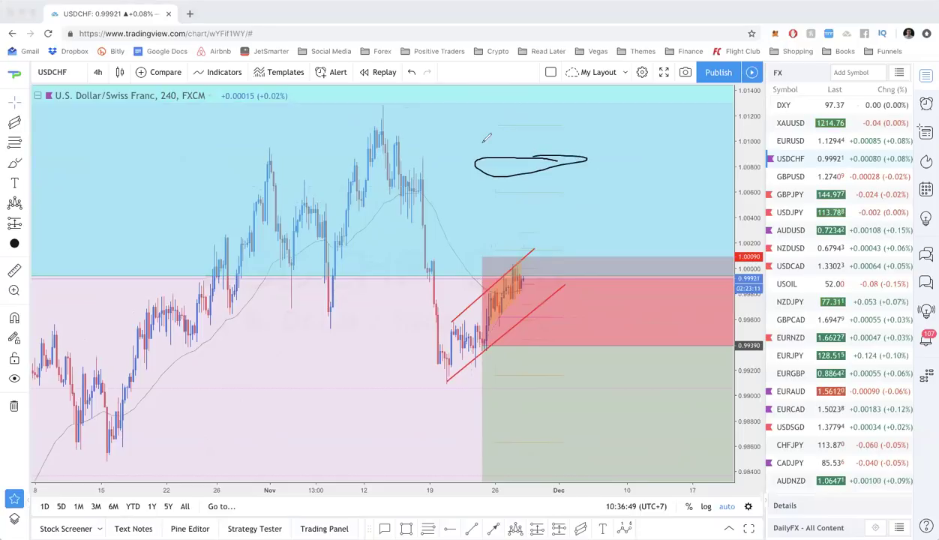
left_click_drag(482, 138, 631, 128)
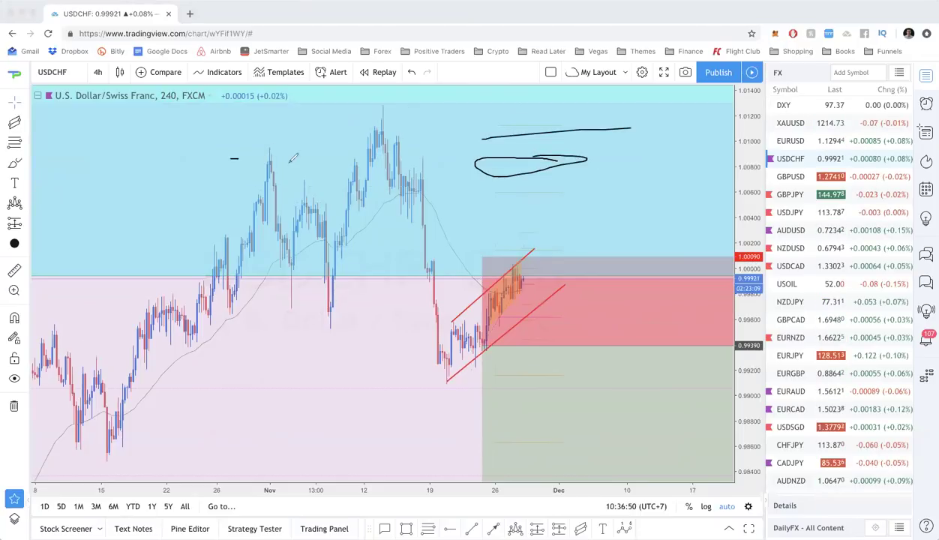
Step: Sketch a horizontal level through the highs near 1.0080, circle the area around 1.0120, and clear all freehand strokes
left_click_drag(231, 158, 340, 169)
left_click_drag(433, 157, 476, 161)
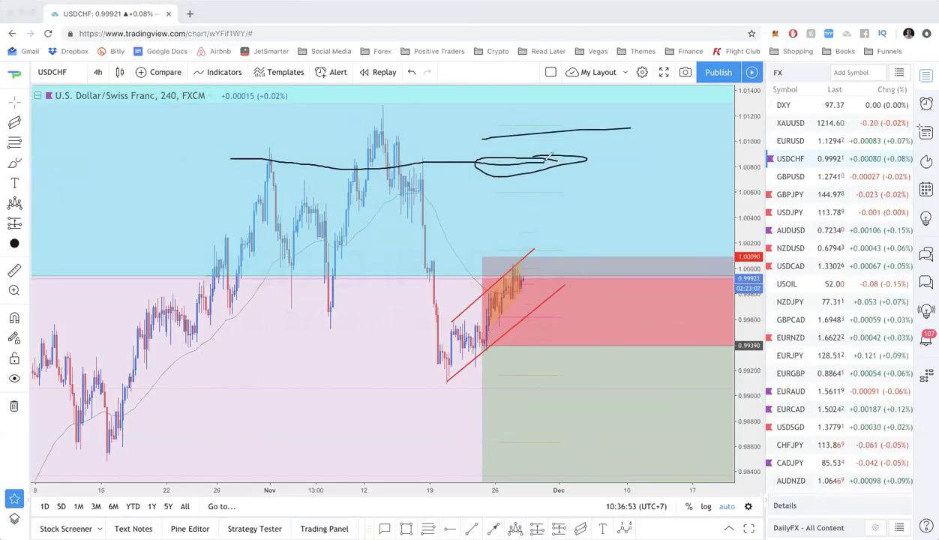
left_click_drag(638, 158, 635, 161)
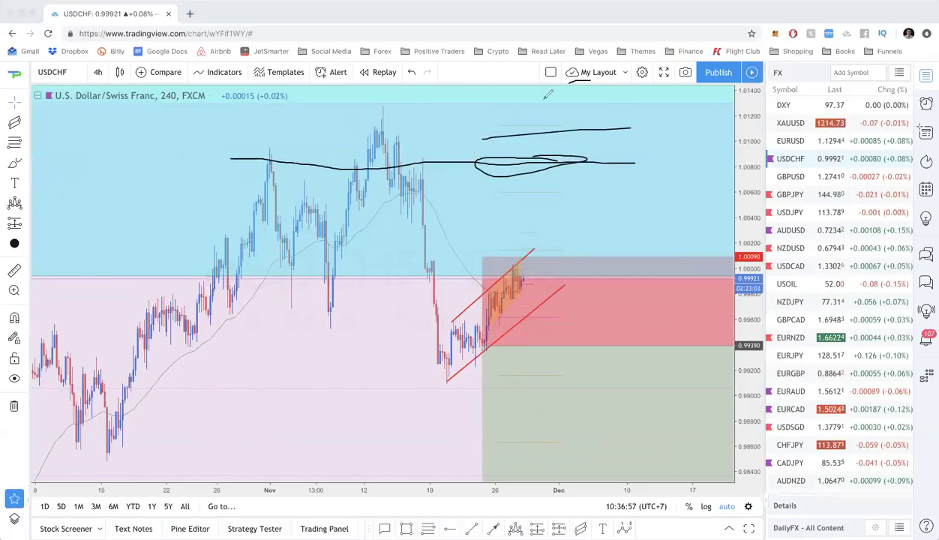
left_click_drag(589, 81, 568, 143)
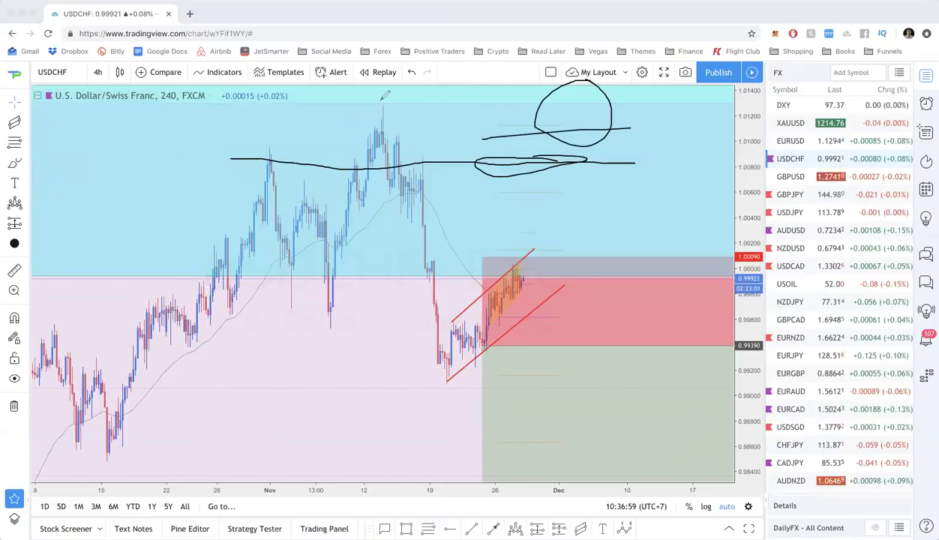
mouse_move(637, 392)
left_mouse_down()
mouse_move(653, 412)
mouse_move(681, 373)
left_mouse_up()
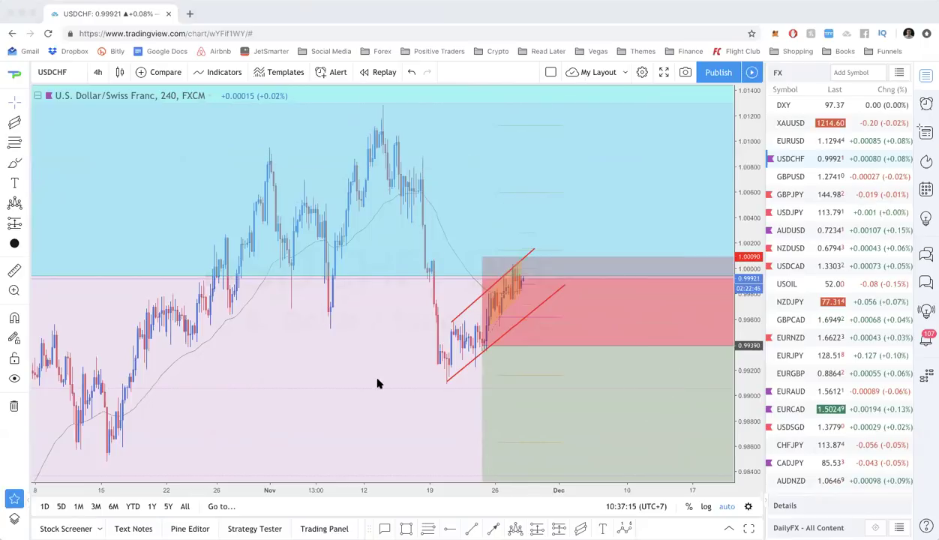
Step: Open the 4-hour GBPJPY chart and select the short position starting on 26 Nov '18
left_click(807, 230)
left_click(791, 195)
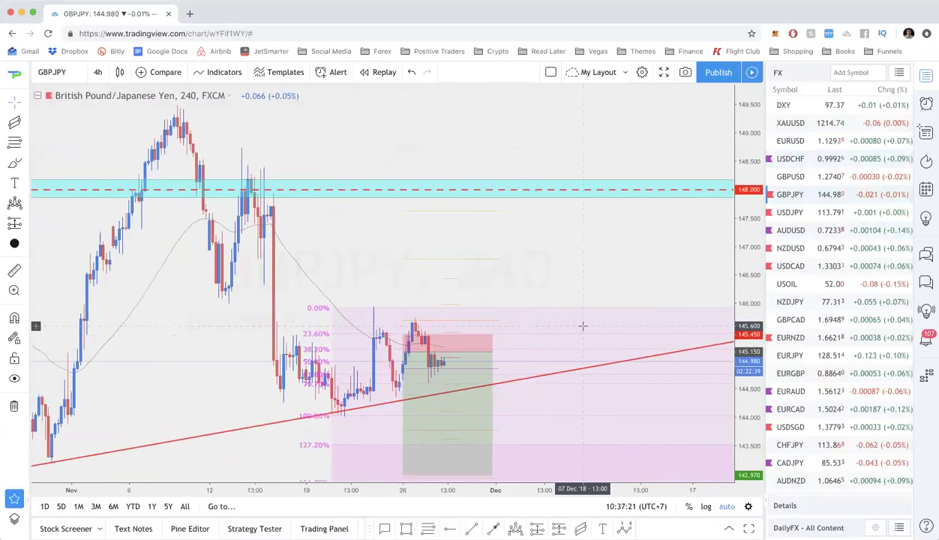
scroll(435, 371, "up", 2)
left_click(435, 371)
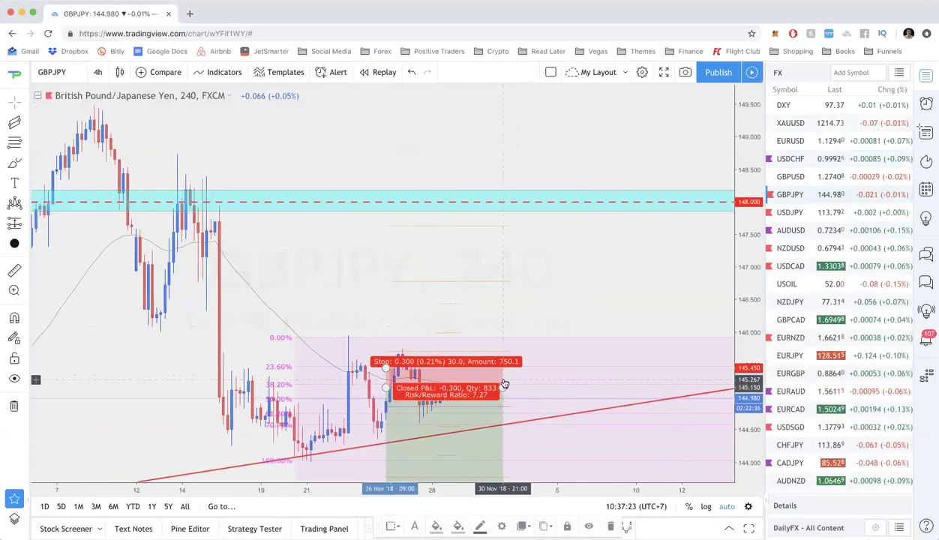
scroll(481, 386, "left", 6)
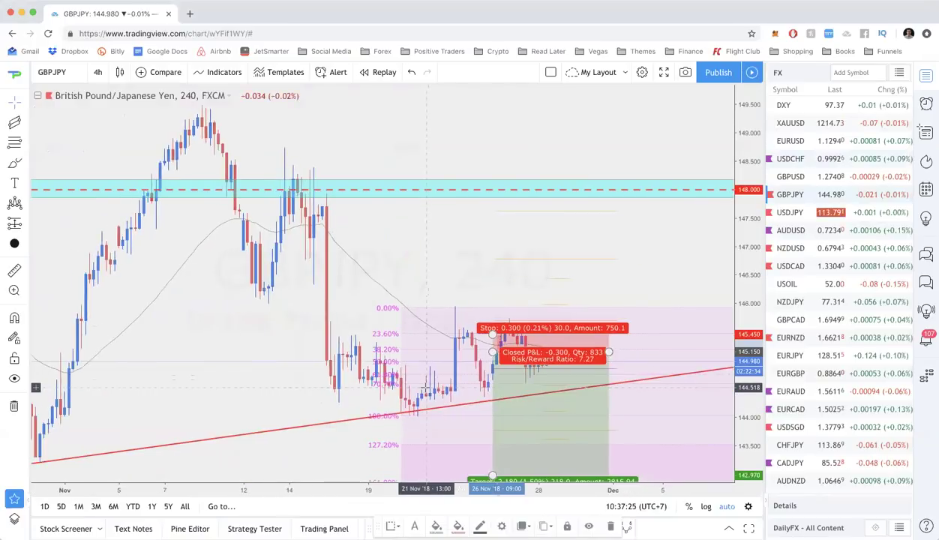
Step: Switch GBPJPY to the 1-hour interval and review the price action around the short position
type("4")
key("Return")
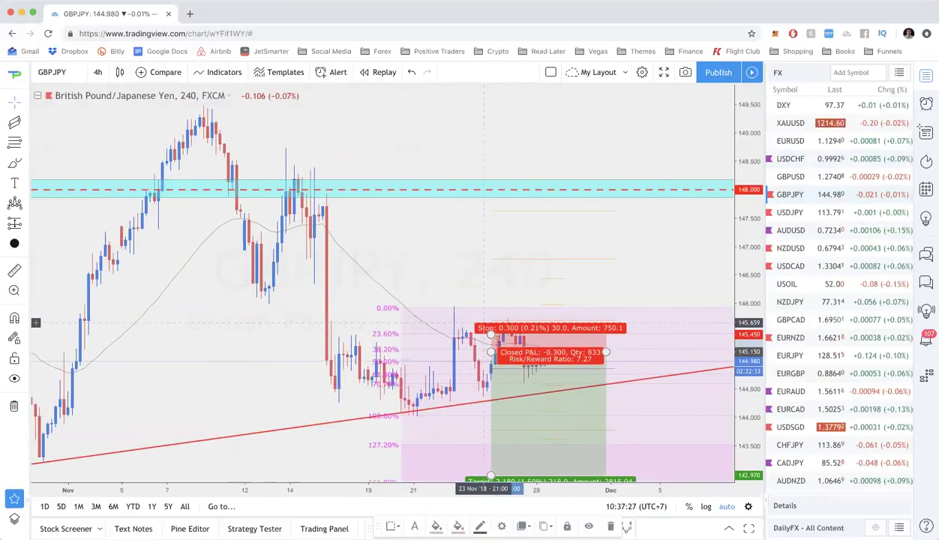
type("1")
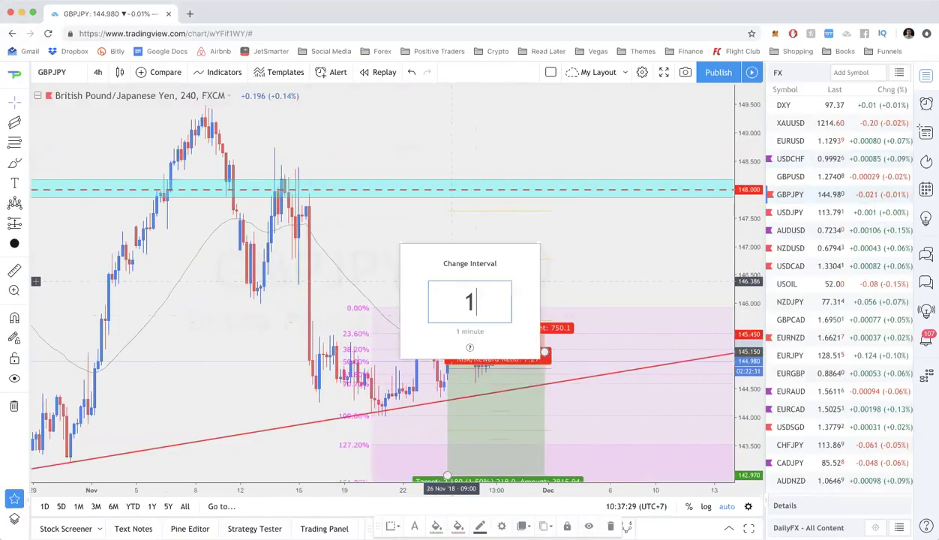
key("Return")
scroll(476, 318, "up", 3)
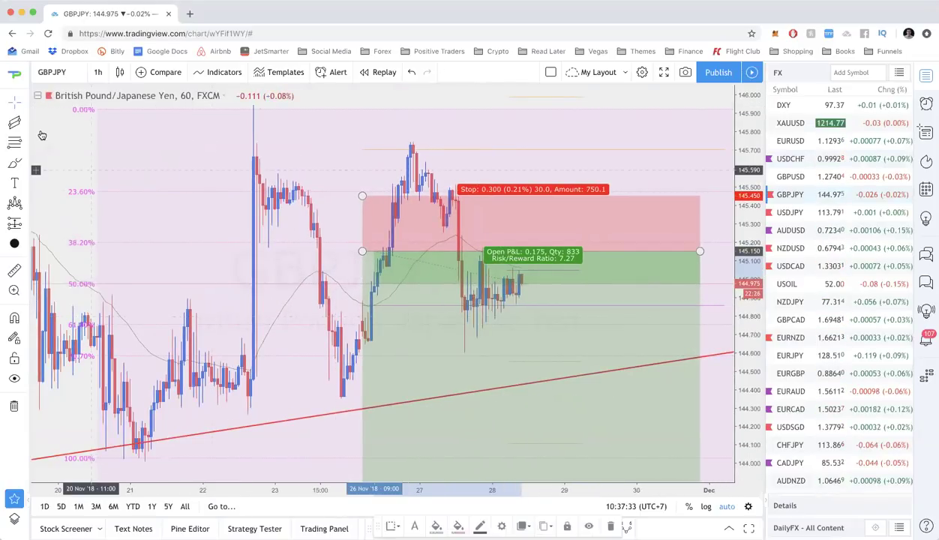
left_click(132, 188)
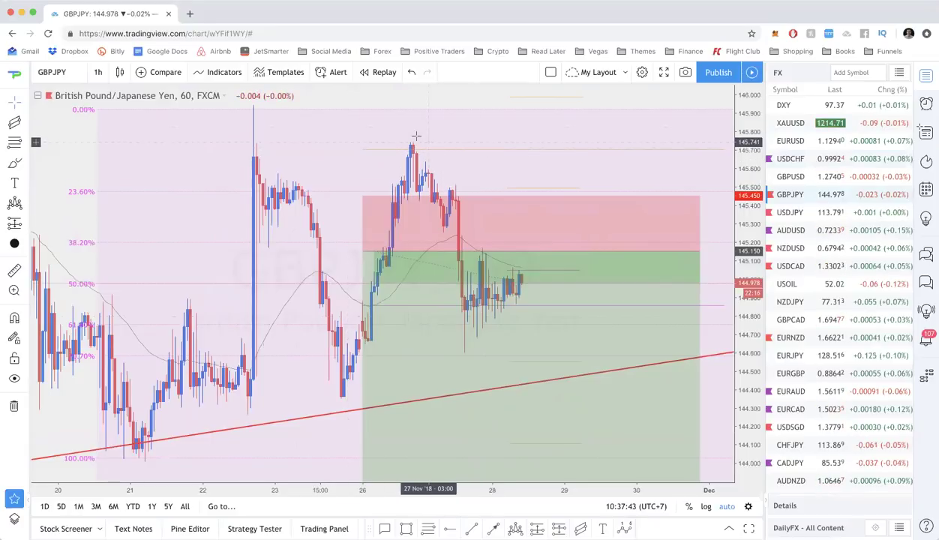
left_click(503, 314)
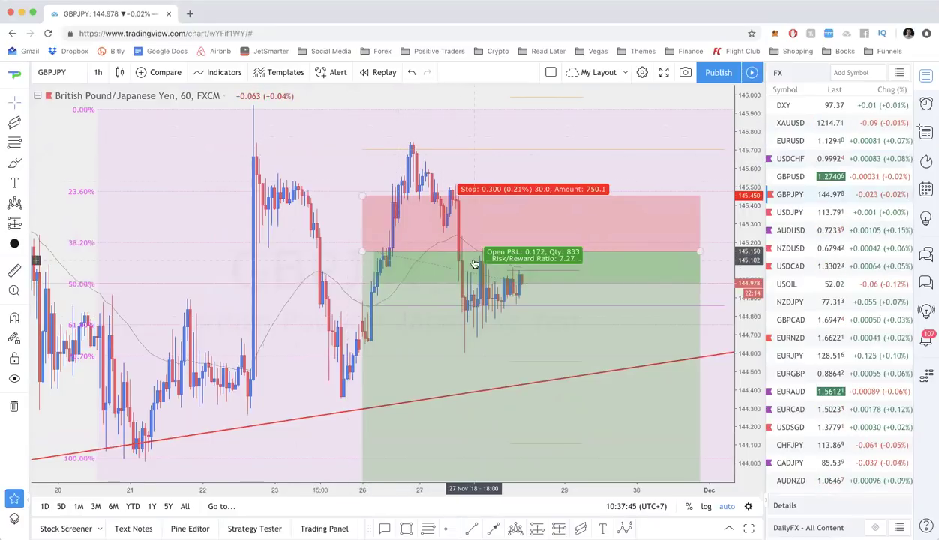
scroll(503, 313, "down", 3)
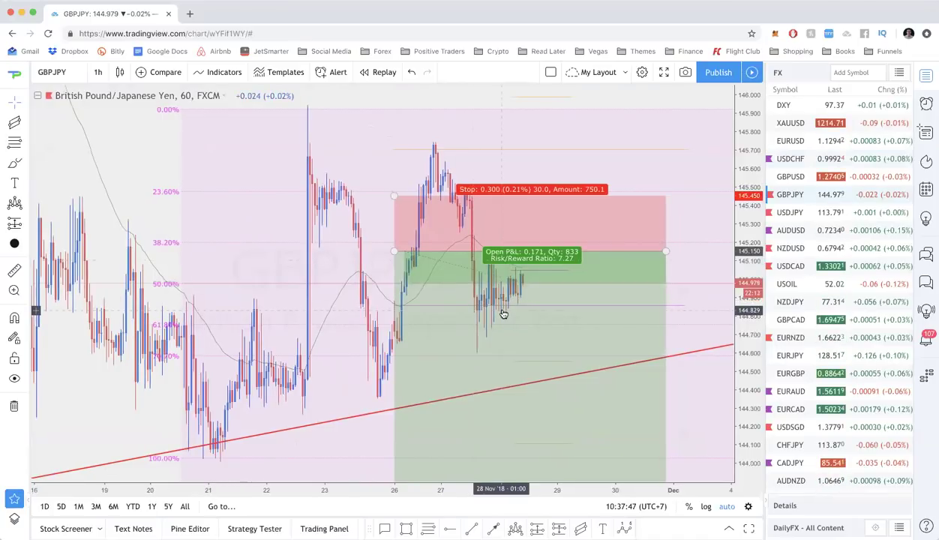
Step: Switch GBPJPY to the daily interval and inspect the short position against the rising trendlines
type("1D")
key("Return")
scroll(552, 347, "up", 3)
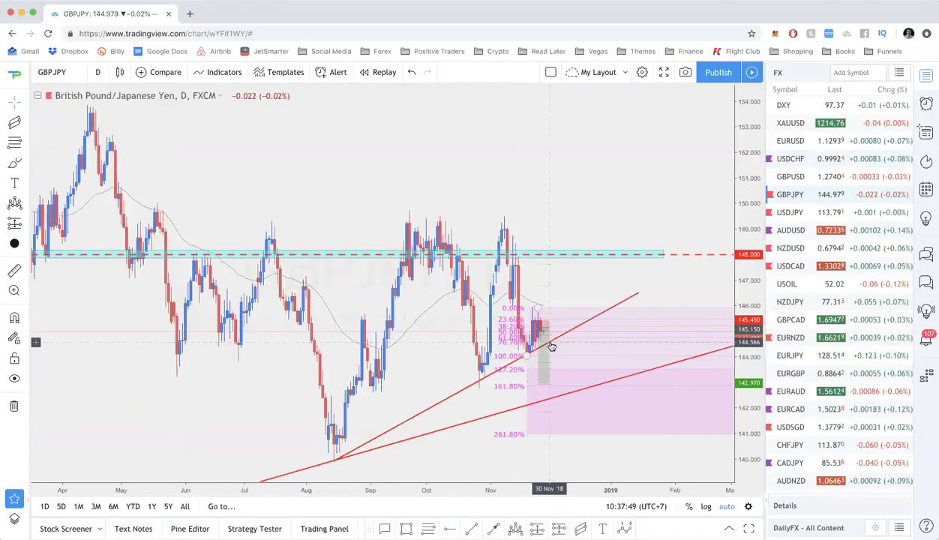
left_click(571, 365)
Step: Switch GBPJPY to the monthly interval, hide all drawings, and mark the 2015–2018 price structure with temporary freehand sketches
type("1")
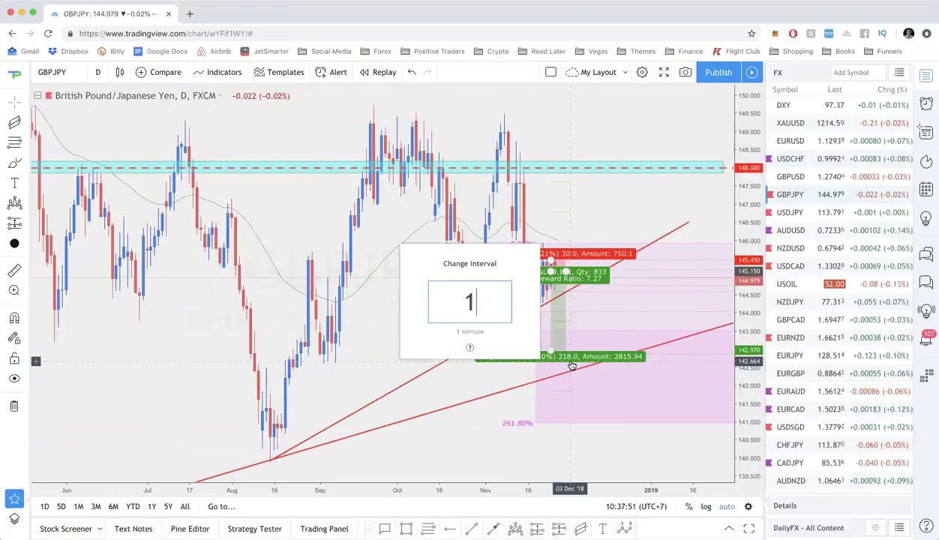
type("M")
key("Return")
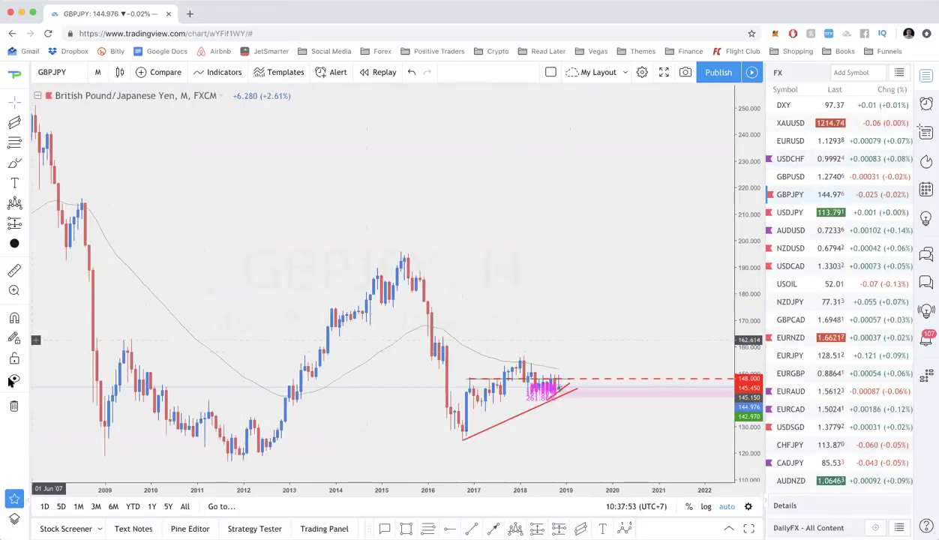
scroll(512, 342, "up", 5)
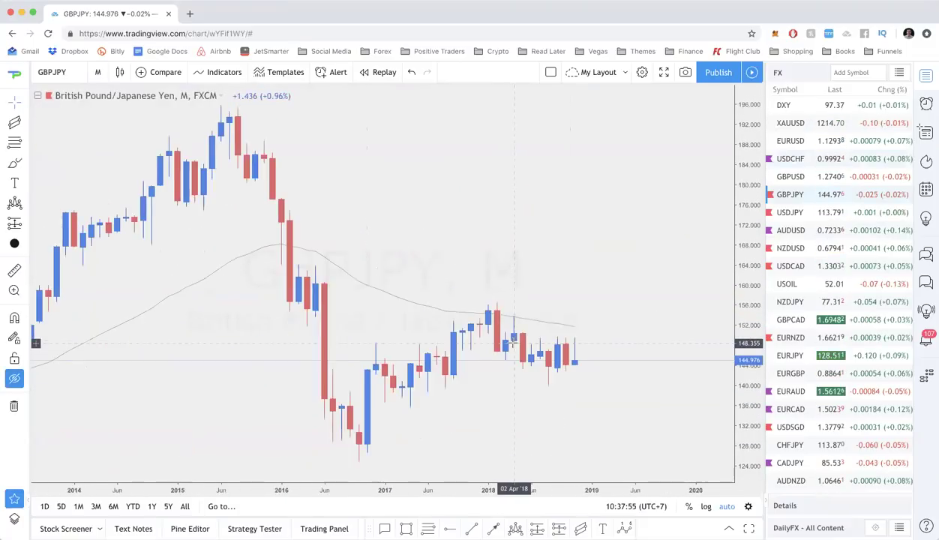
scroll(512, 342, "up", 1)
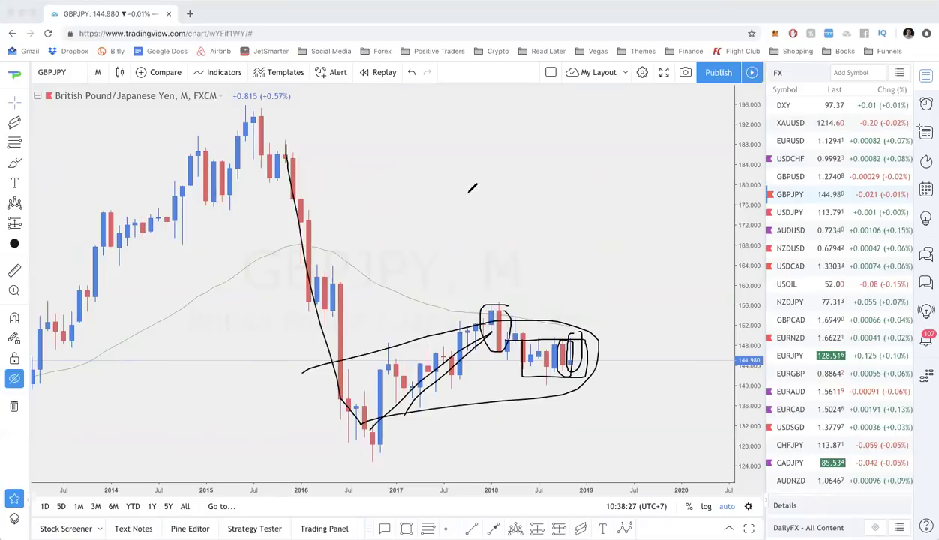
key("Escape")
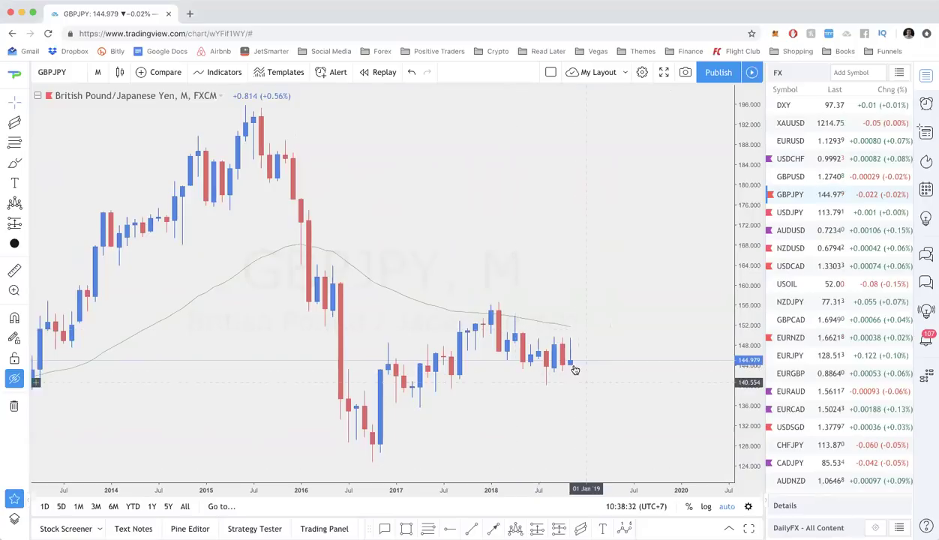
scroll(98, 351, "up", 1)
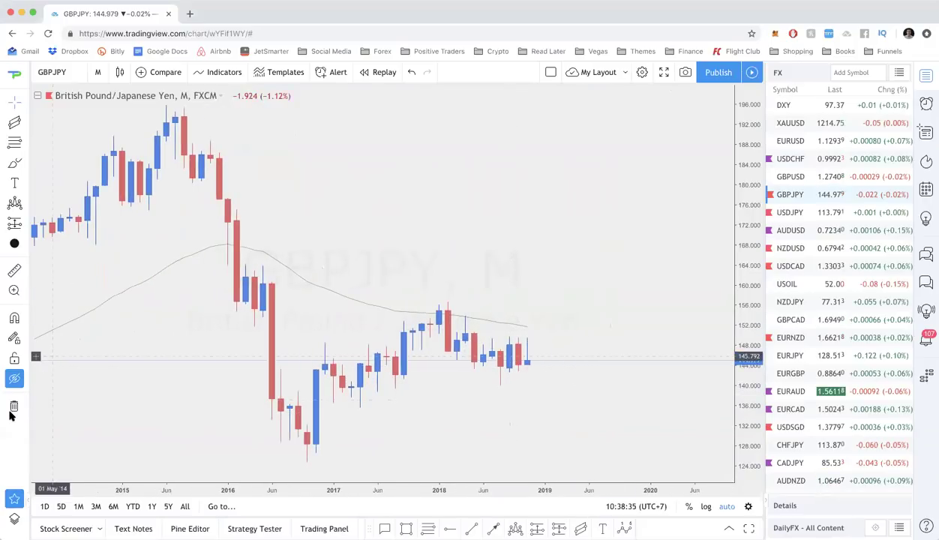
Step: Show all drawings on the GBPJPY chart again and switch it to the 4-hour interval
left_click(14, 378)
type("4h")
key("Return")
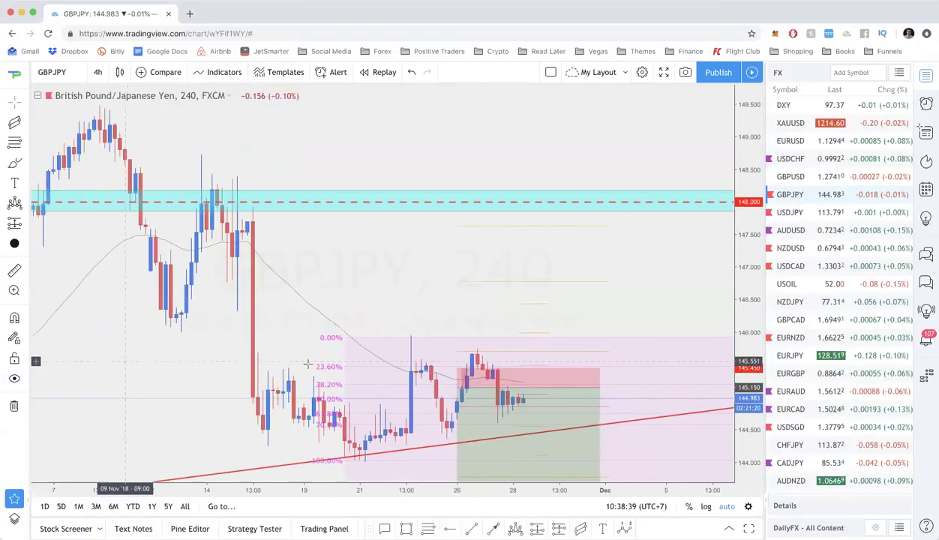
Step: Examine the 4-hour GBPJPY price action against the two rising trendlines from the August low and the 148.000 zone
scroll(457, 399, "down", 2)
scroll(457, 399, "down", 2)
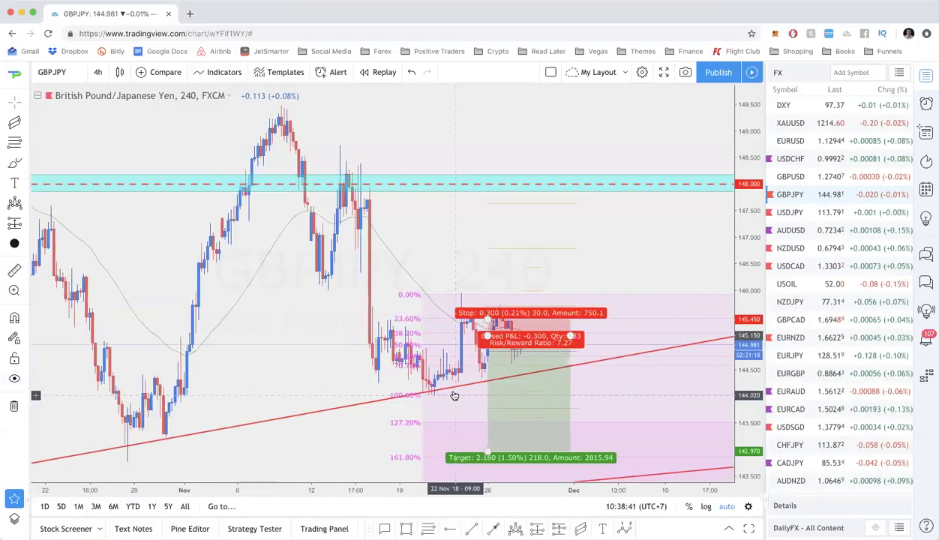
scroll(471, 375, "down", 1)
scroll(471, 376, "down", 3)
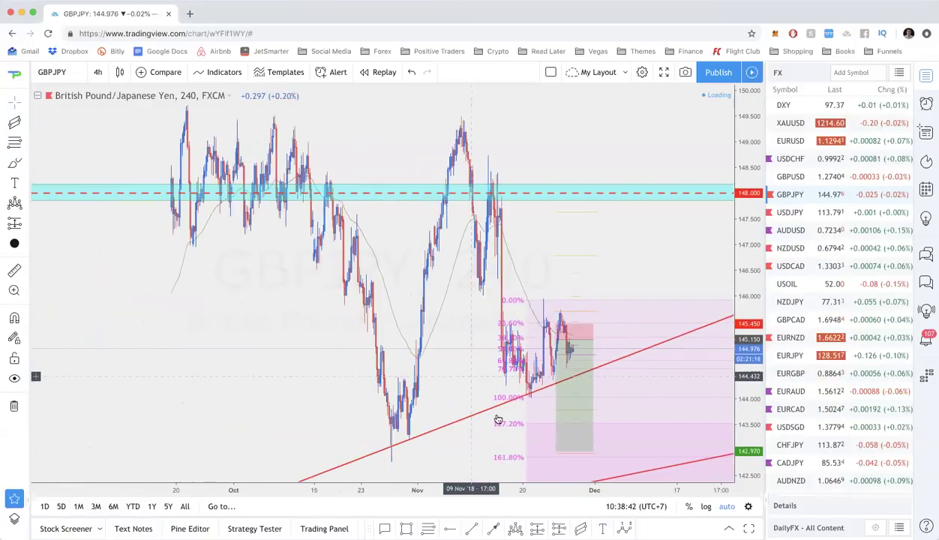
scroll(509, 396, "up", 4)
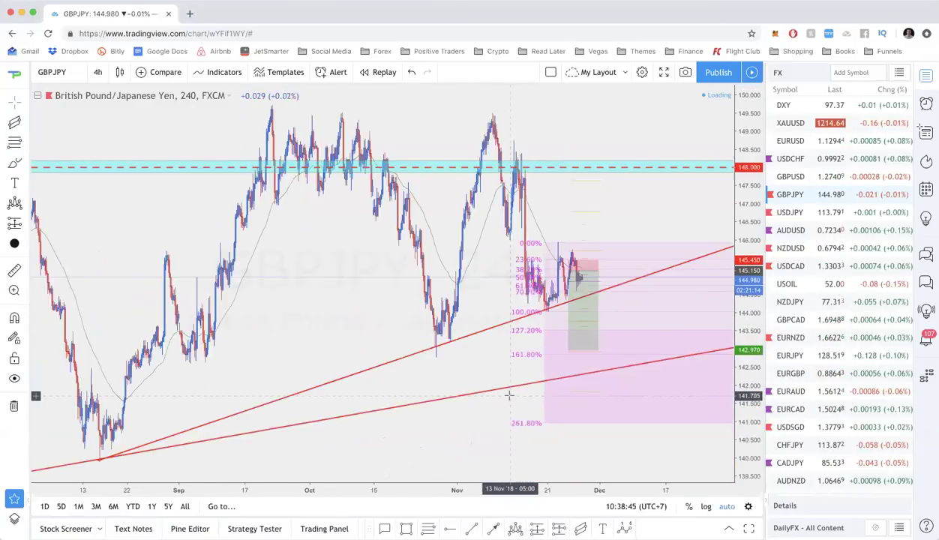
scroll(509, 395, "down", 5)
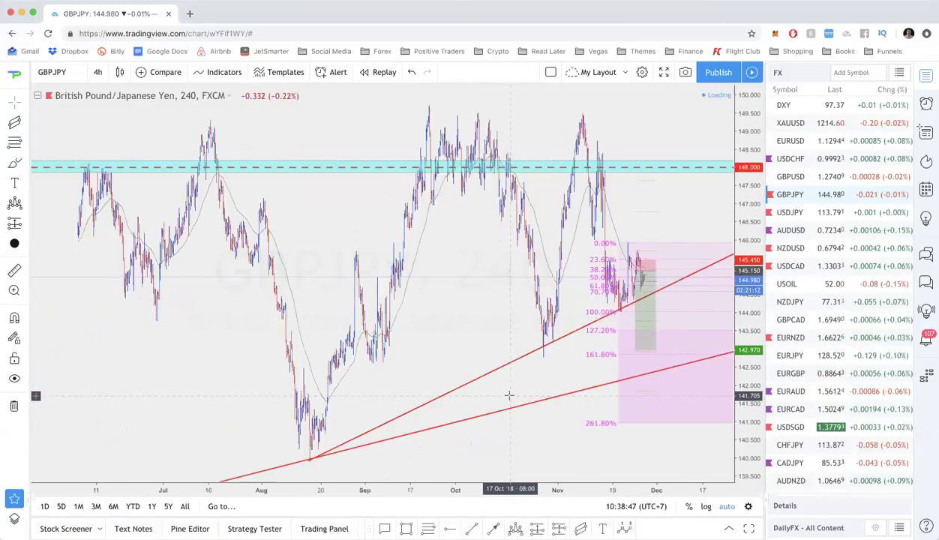
scroll(509, 396, "up", 5)
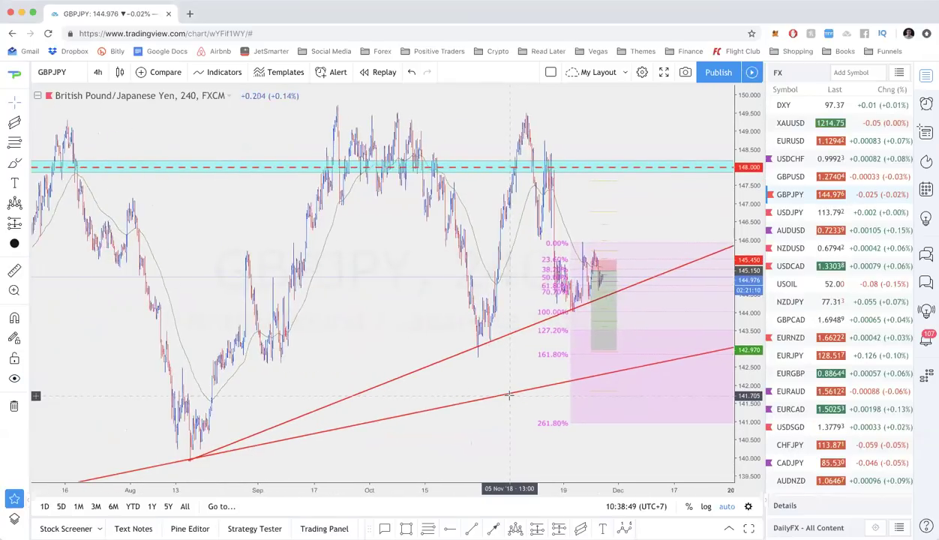
scroll(629, 261, "up", 4)
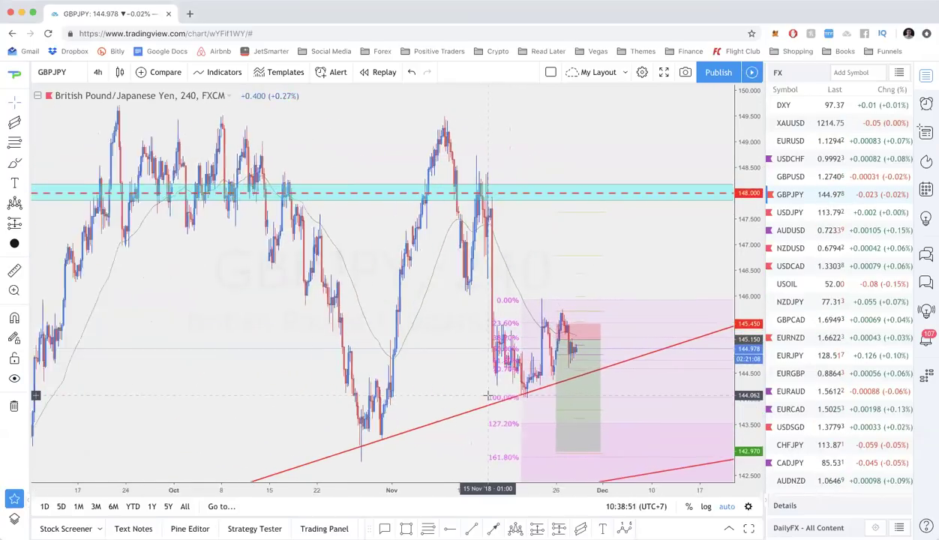
Step: Switch GBPJPY to the weekly interval and open the chart's object tree at the Risk/Reward short entries
type("1")
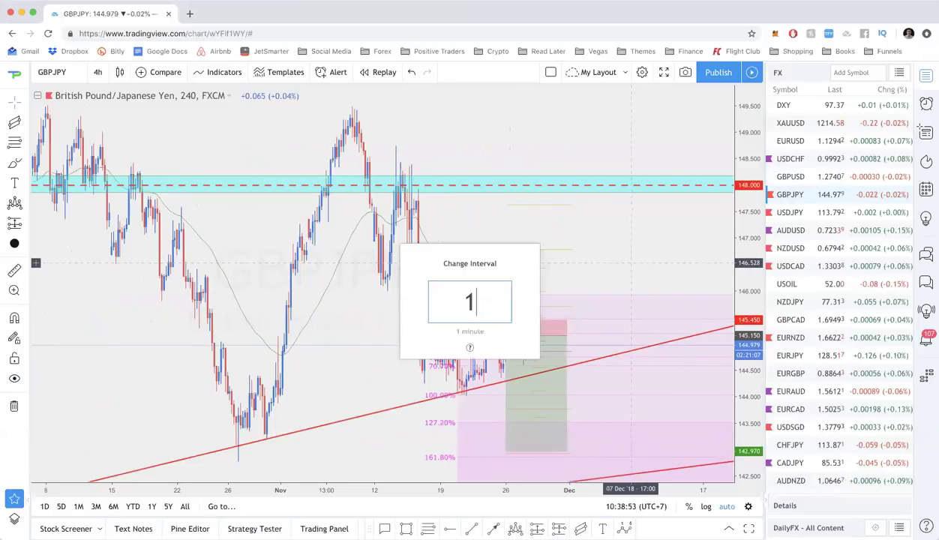
type("w")
key("Return")
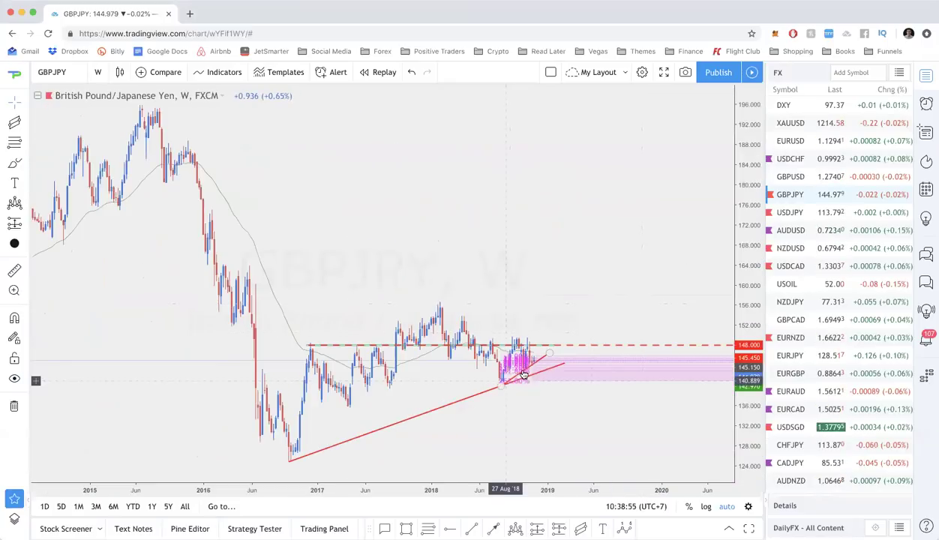
right_click(492, 315)
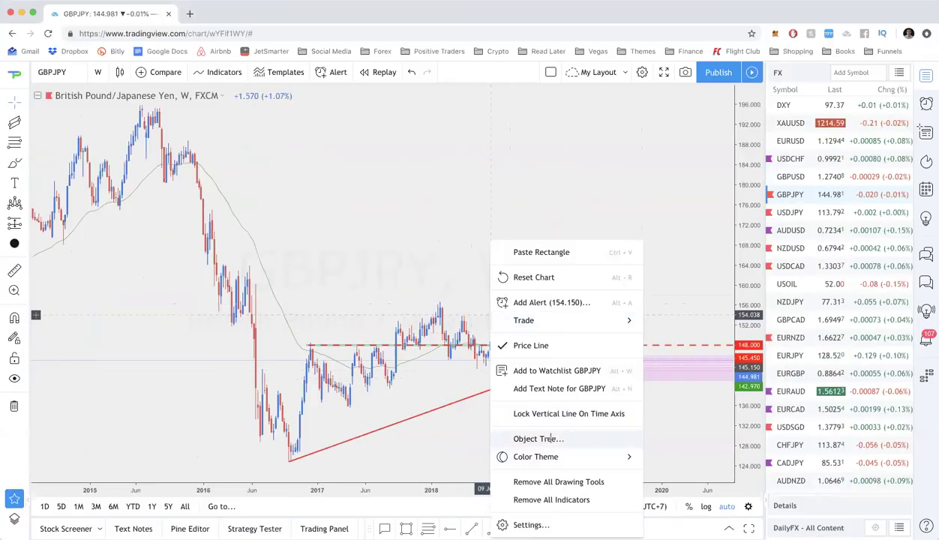
left_click(550, 438)
scroll(526, 297, "down", 3)
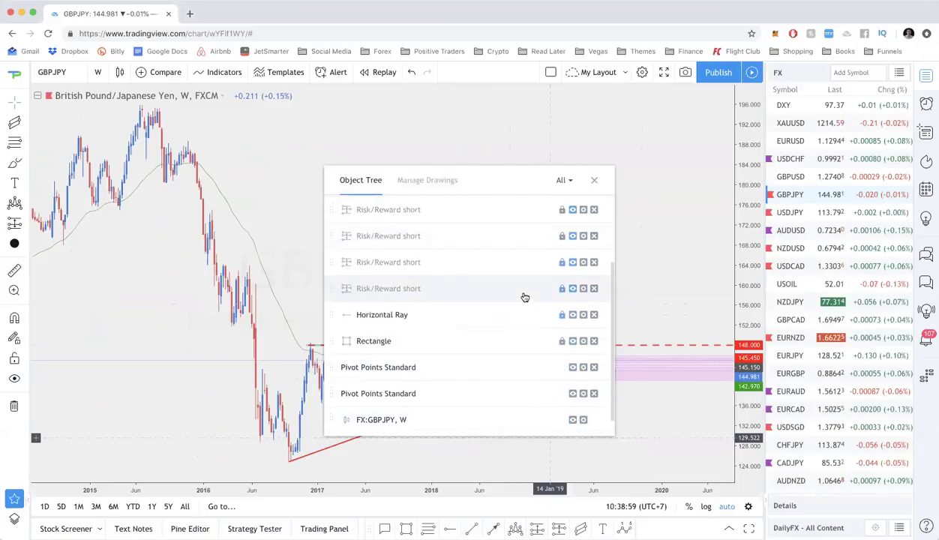
Step: Briefly show the third hidden Risk/Reward short drawing on the GBPJPY chart to check it, and hide it again
scroll(525, 298, "up", 1)
left_click(568, 273)
left_click_drag(512, 179, 743, 145)
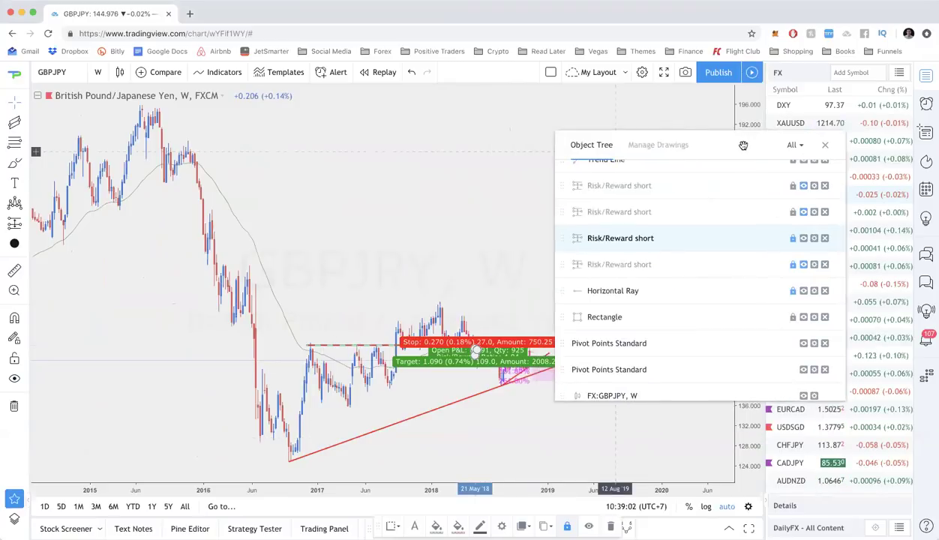
left_click(804, 240)
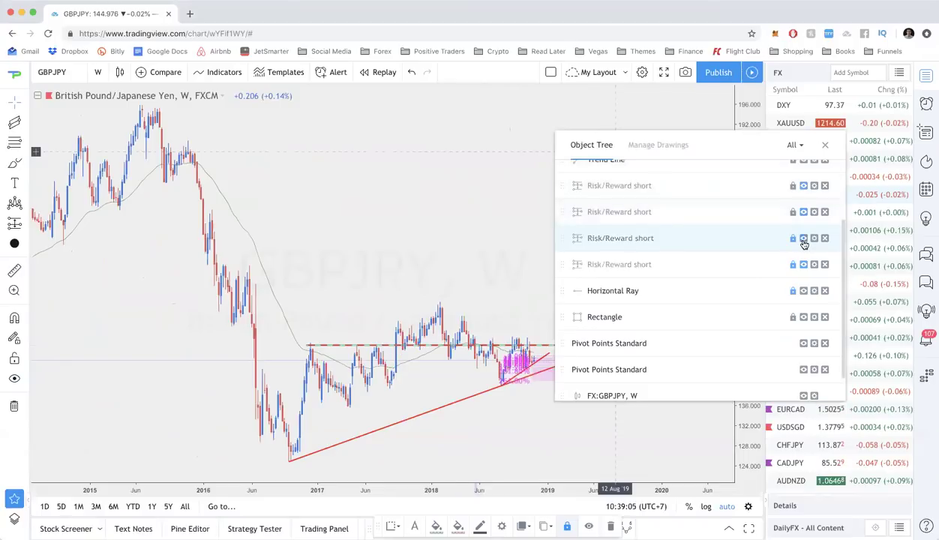
Step: Delete all Risk/Reward short drawings from the GBPJPY object tree, keeping the Fib retracement, trend lines, horizontal ray and rectangle
left_click(825, 186)
left_click(824, 186)
left_click(825, 187)
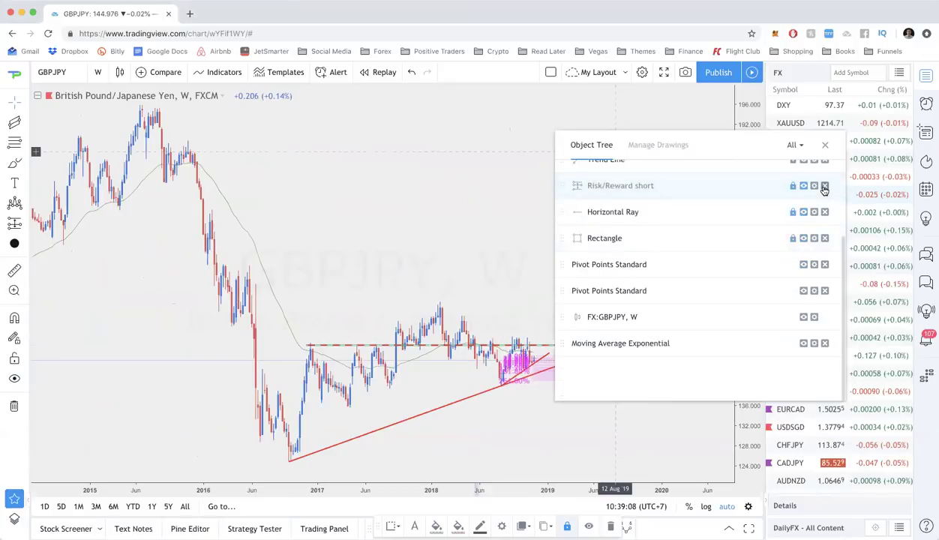
left_click(825, 186)
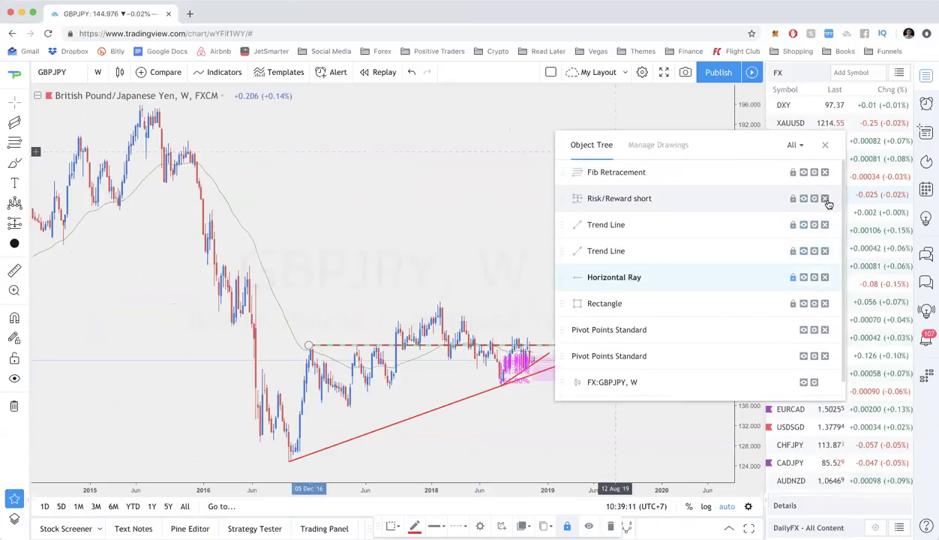
left_click(824, 199)
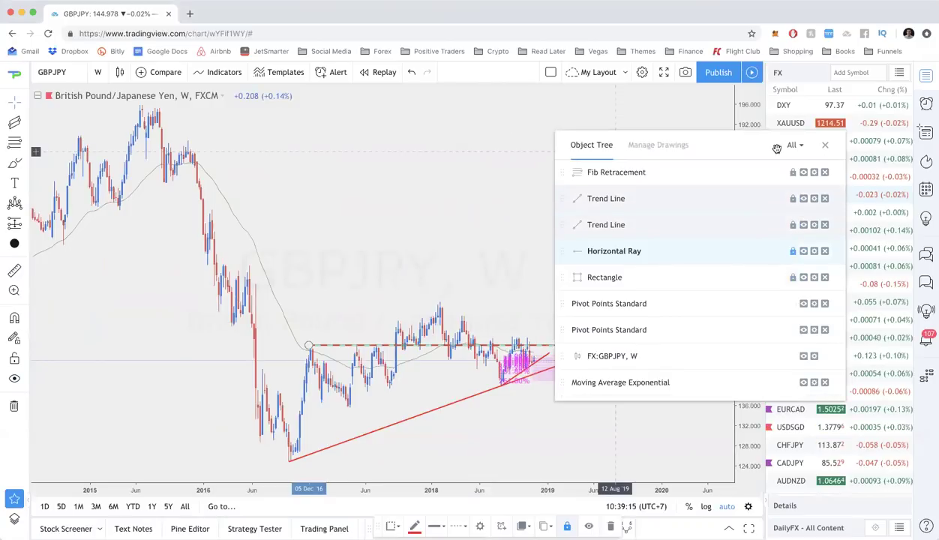
key("Escape")
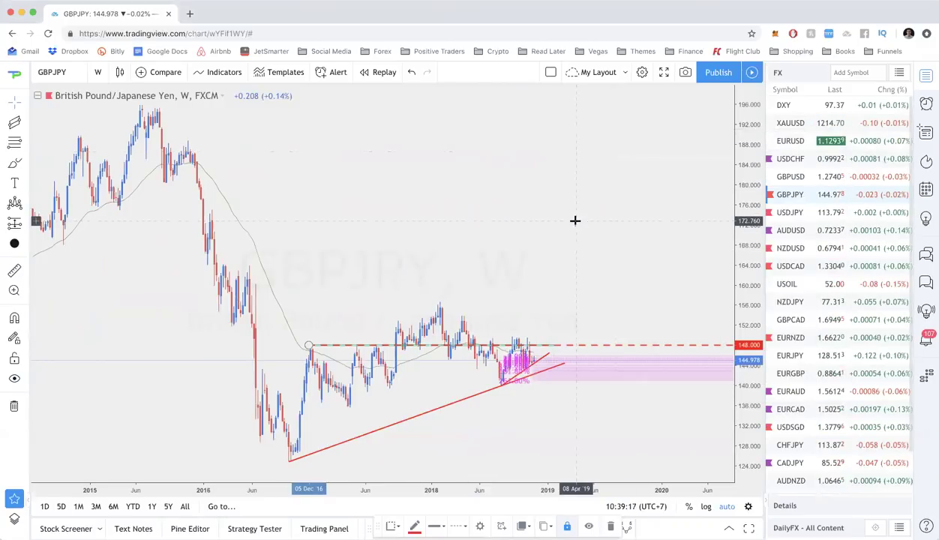
Step: Switch GBPJPY to the daily interval and view recent price action against the rising trendlines and Fib levels
type("1d")
key("Return")
scroll(576, 221, "up", 4)
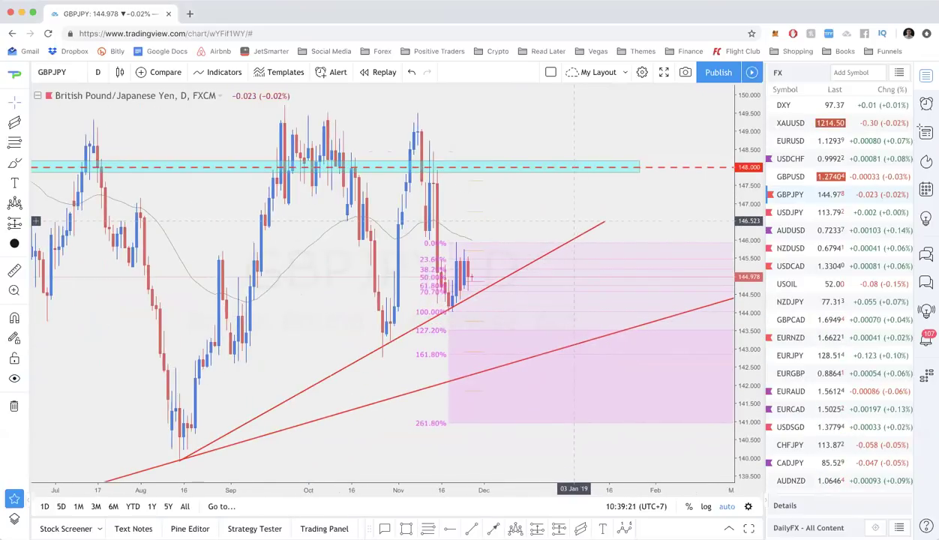
Step: Switch GBPJPY to the 4-hour interval and delete the Fib retracement over the late-November swing
type("4h")
key("Return")
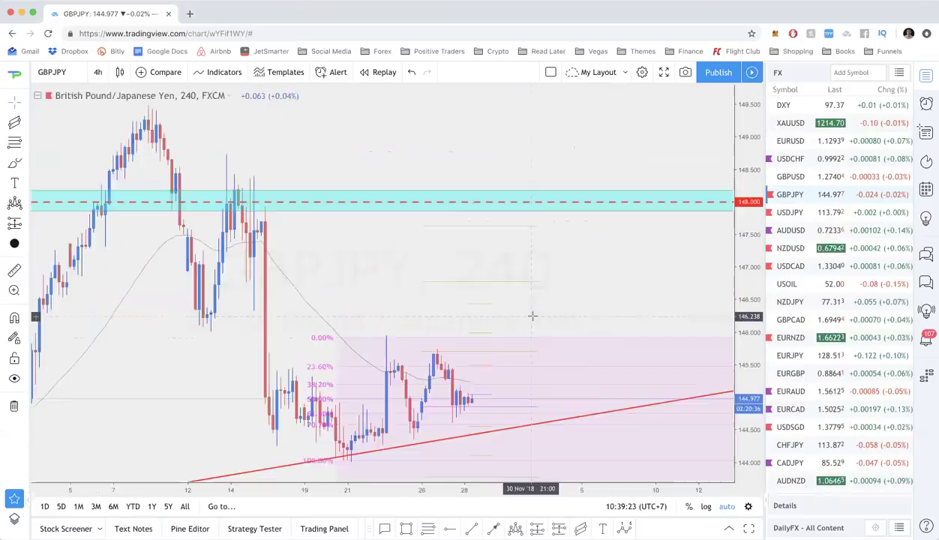
scroll(533, 316, "down", 1)
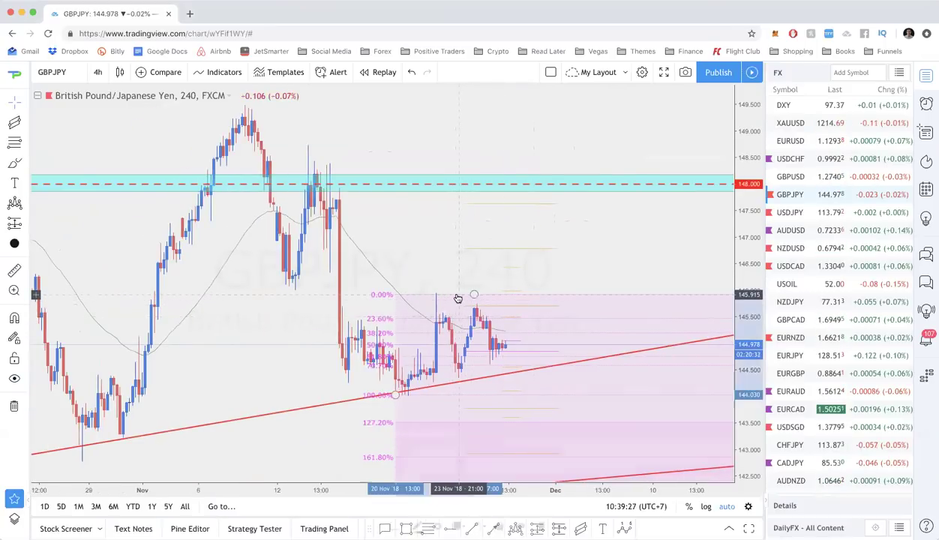
key("Delete")
scroll(458, 299, "down", 5)
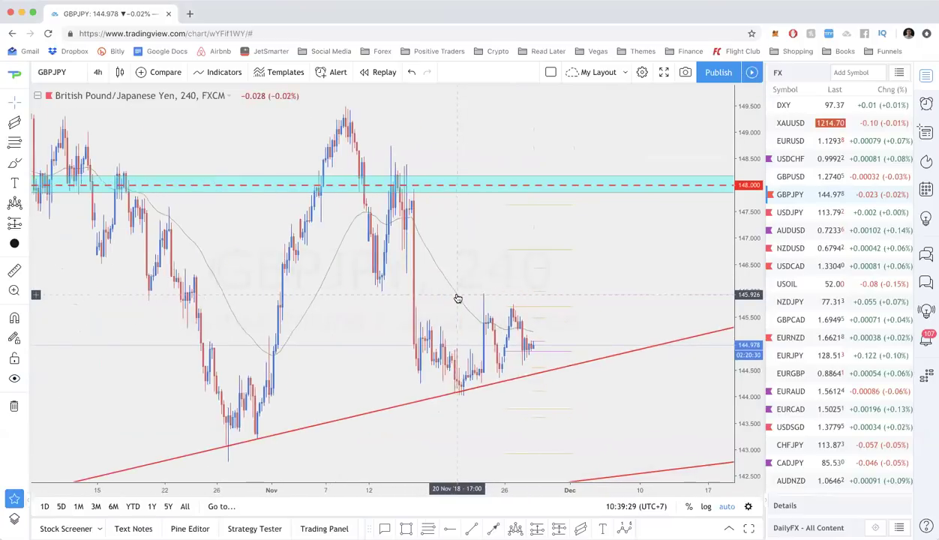
Step: Return GBPJPY to the daily interval and examine the 2018 structure against the two rising trendlines and the 148.000 zone
type("1D")
key("Return")
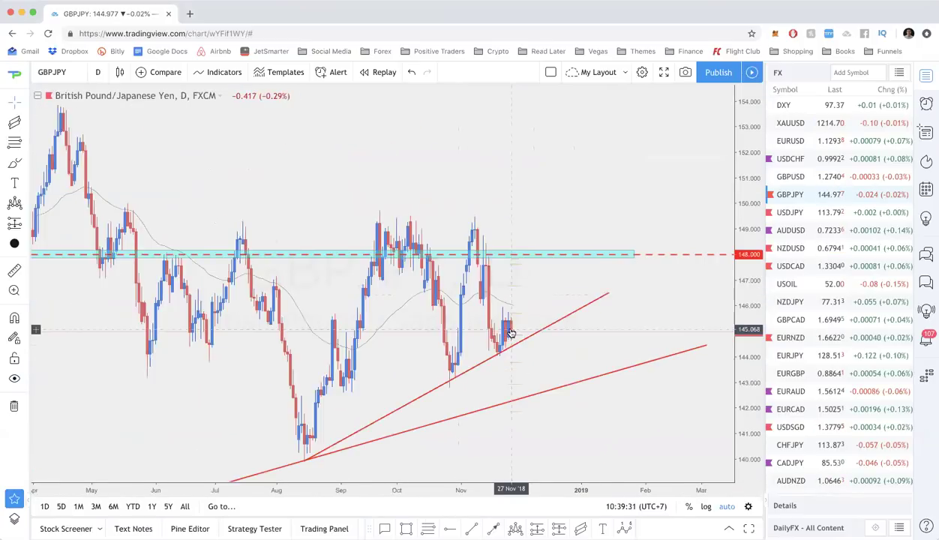
scroll(511, 333, "down", 5)
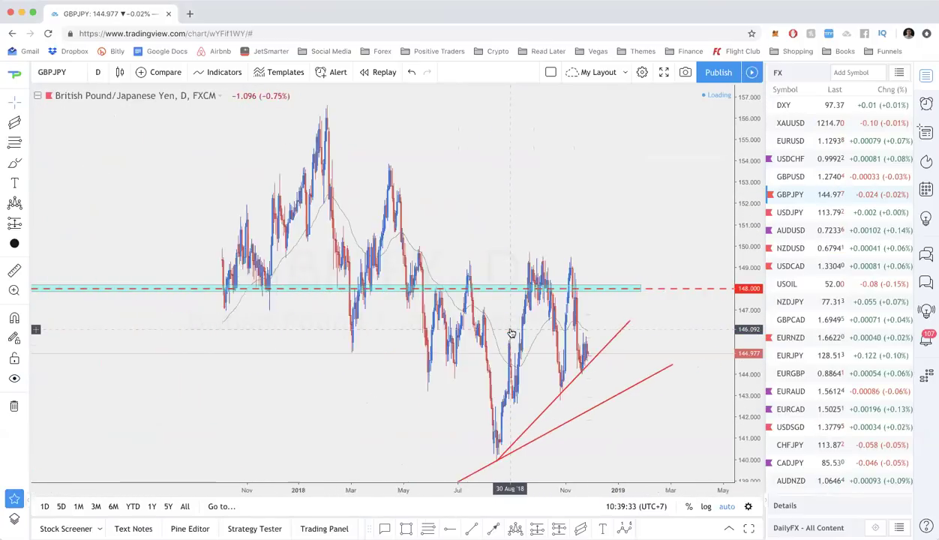
scroll(553, 357, "up", 2)
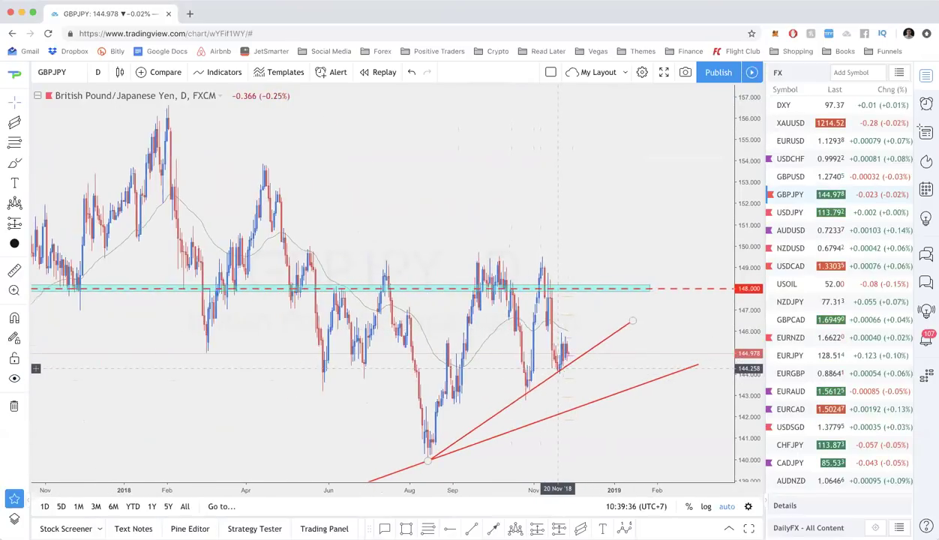
Step: Switch GBPJPY to the weekly interval and review price between the long rising trendline and the 148.000 level
type("1W")
key("Return")
scroll(553, 324, "up", 2)
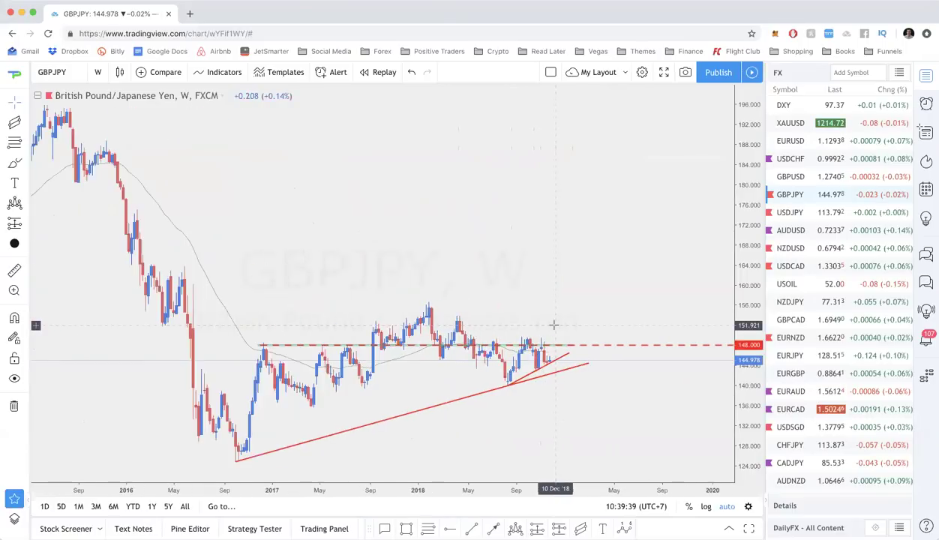
scroll(568, 383, "up", 1)
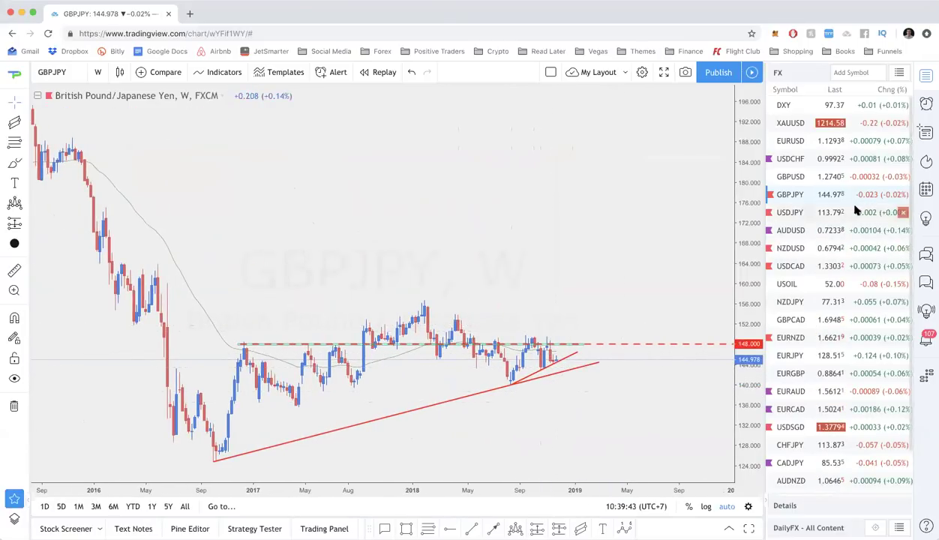
Step: Open the USDJPY chart and inspect its weekly resistance zone, rising channel and long-term trendline
left_click(799, 212)
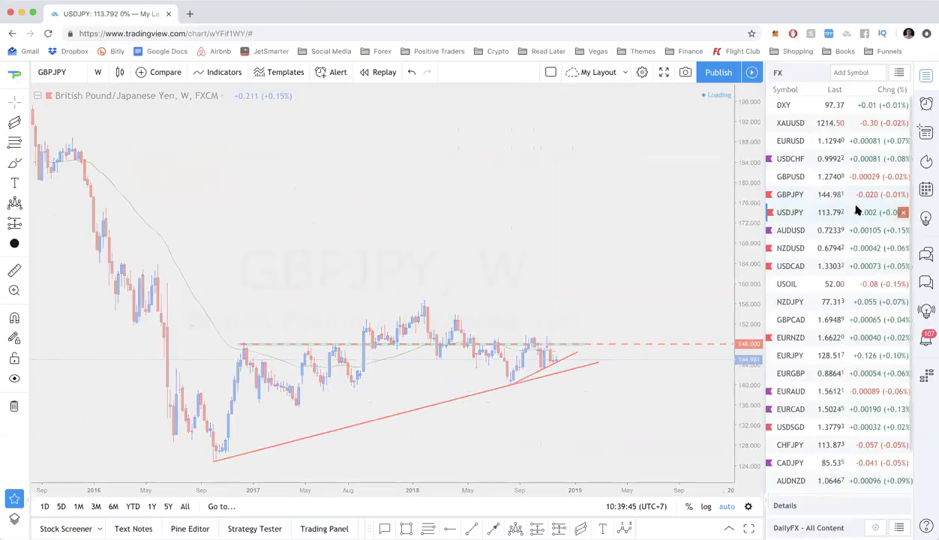
scroll(602, 248, "up", 3)
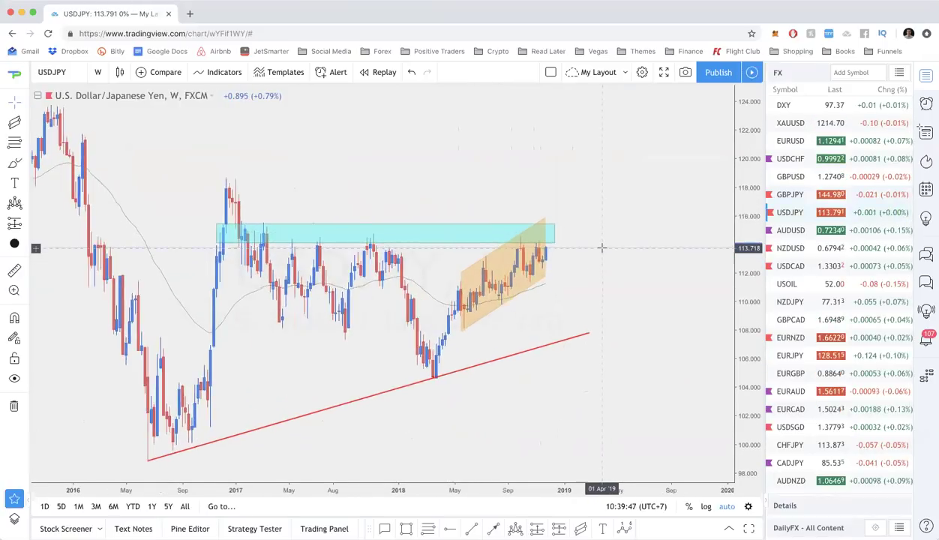
scroll(602, 247, "down", 1)
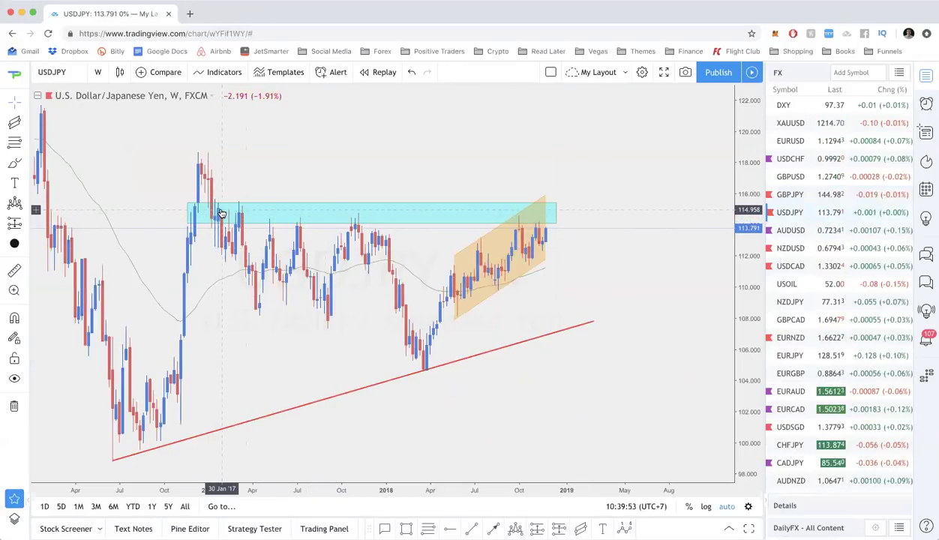
Step: Switch USDJPY to the daily interval and sketch freehand circles around the October and November highs, with a swing path ending in a downward arrow
type("1D")
key("Return")
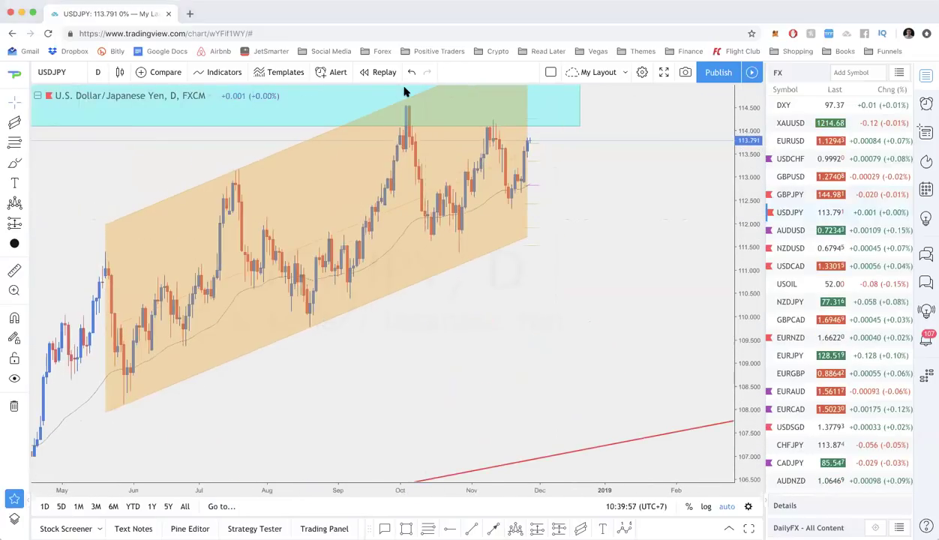
left_click_drag(422, 98, 395, 99)
left_click_drag(392, 132, 417, 99)
left_click_drag(474, 121, 496, 119)
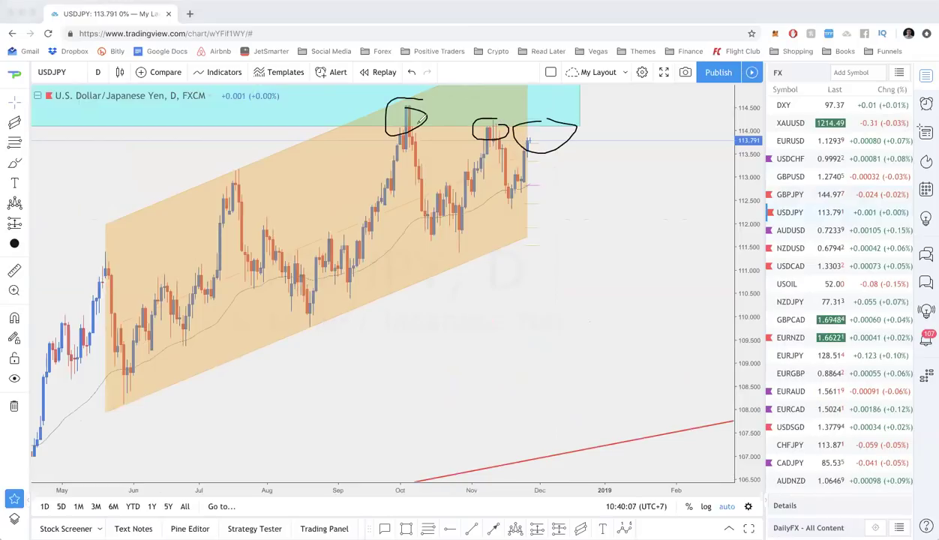
mouse_move(512, 192)
left_mouse_down()
mouse_move(530, 144)
mouse_move(547, 301)
left_mouse_up()
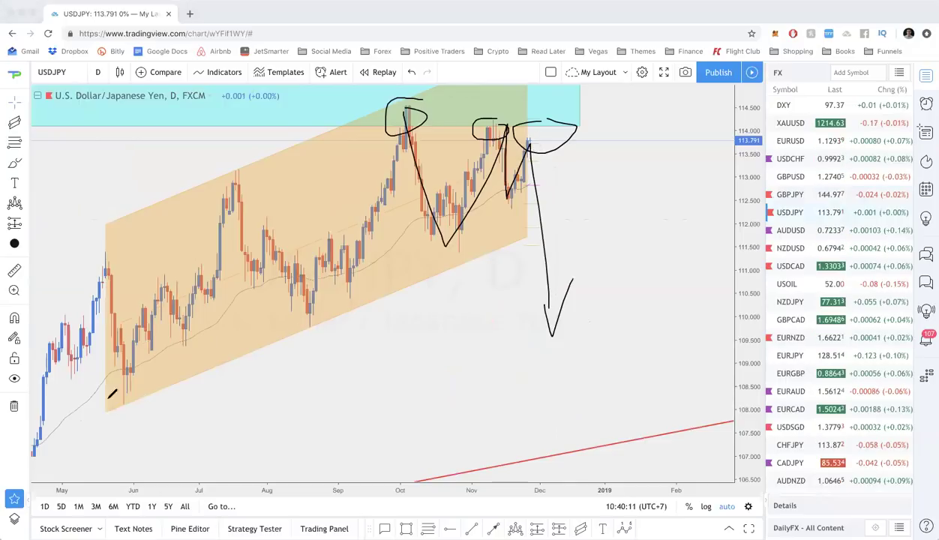
Step: Trace the lower and upper edges of the USDJPY rising channel freehand, and clear all the temporary sketches
left_click_drag(107, 399, 585, 207)
left_click_drag(160, 222, 431, 107)
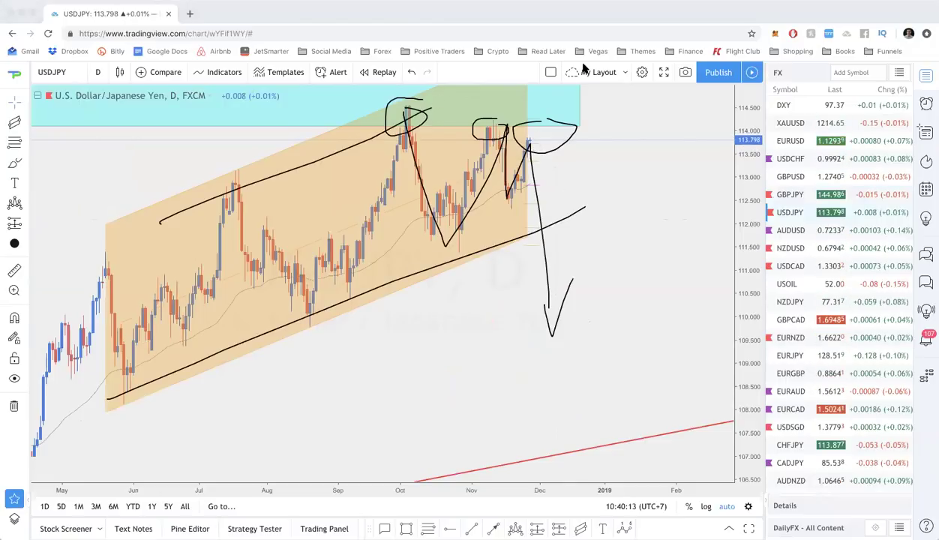
key("Escape")
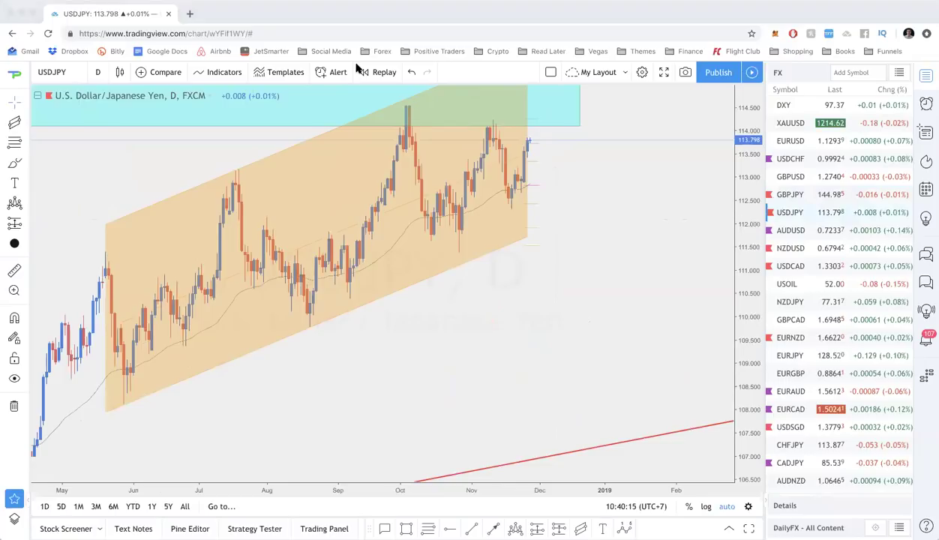
Step: Set USDJPY back to the weekly interval to review the overall structure
type("1D")
key("Return")
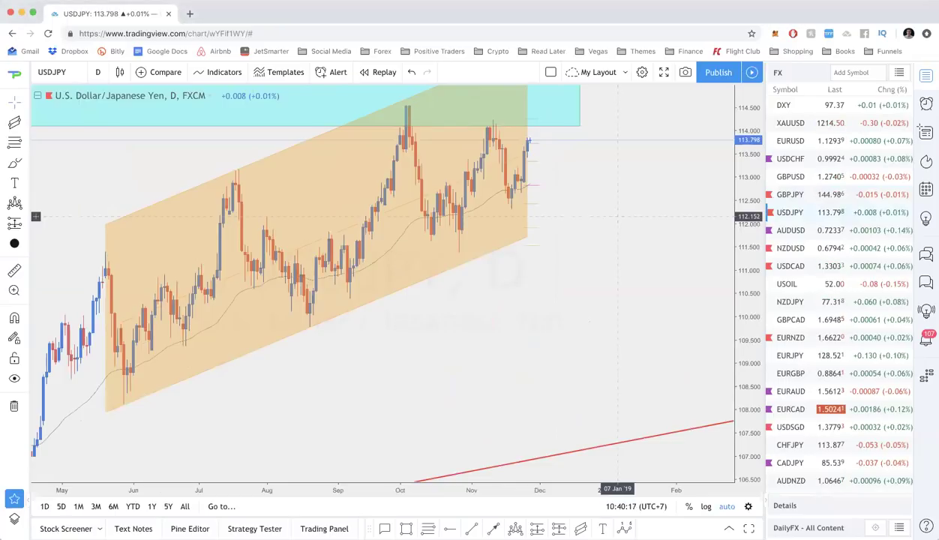
type("1w")
key("Return")
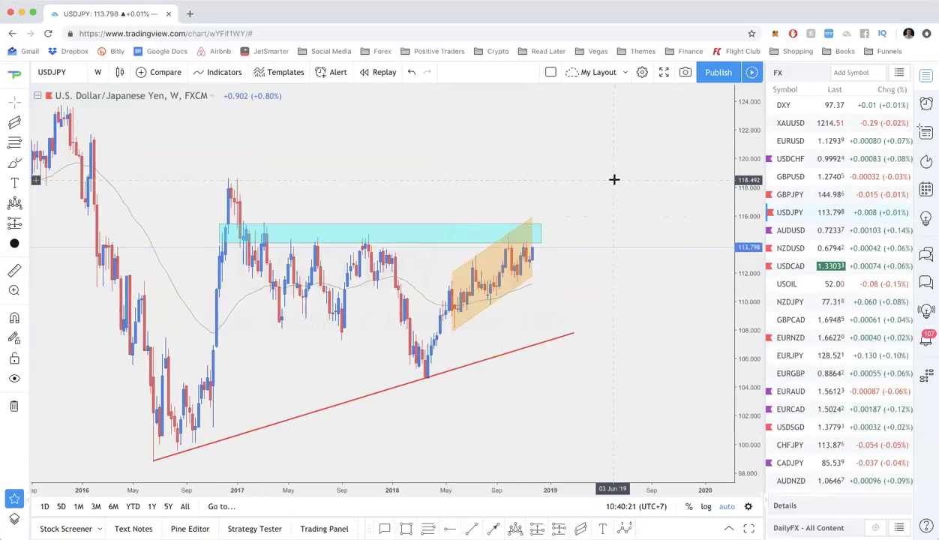
Step: Open the AUDUSD chart and switch it from weekly to the 1-hour interval to view the open long position
left_click(797, 233)
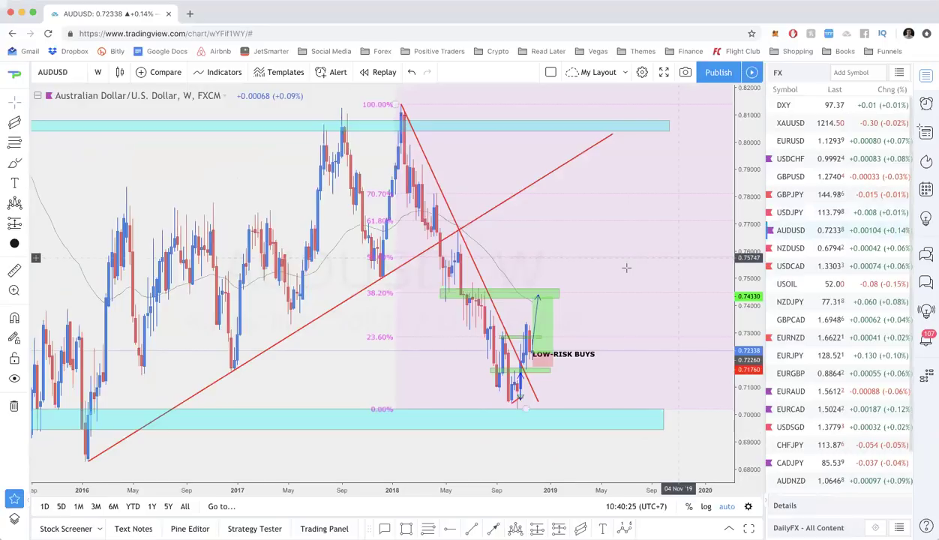
scroll(626, 268, "up", 3)
type("1")
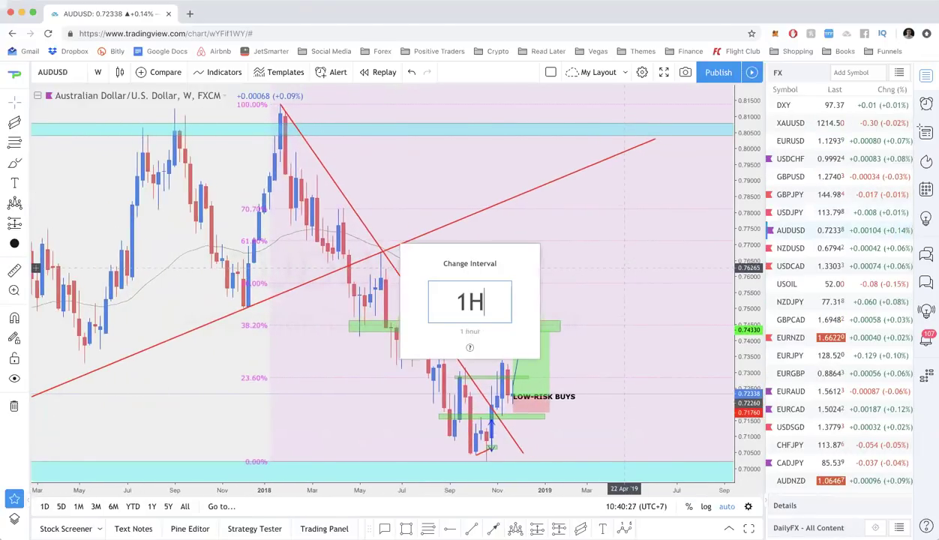
type("H")
key("Return")
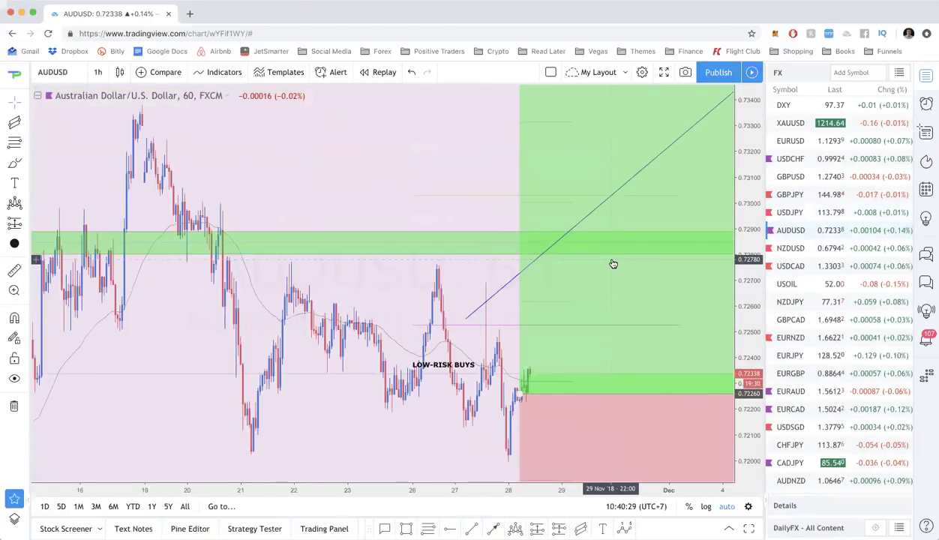
Step: Switch AUDUSD to the 15-minute interval and measure the distance from the current price down to the long position's entry
scroll(613, 264, "up", 5)
type("15")
key("Return")
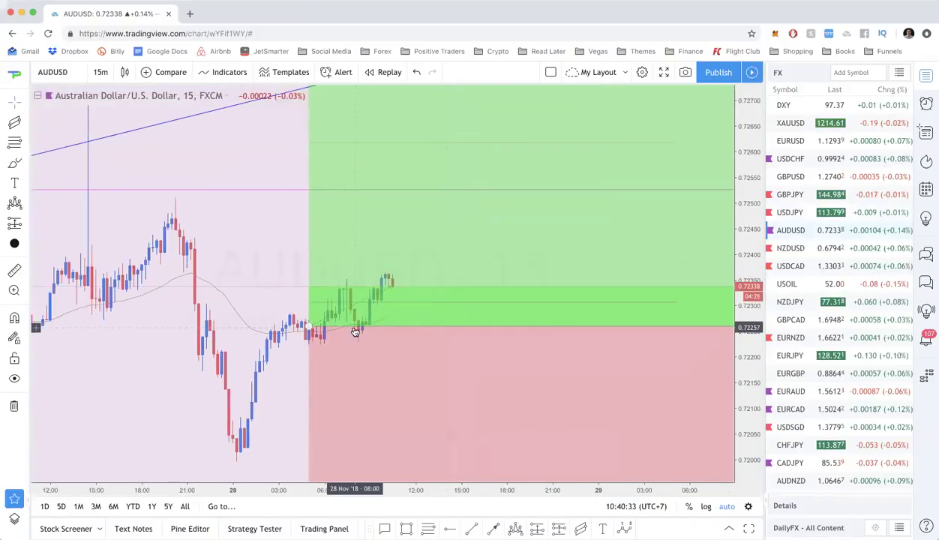
scroll(360, 330, "down", 2)
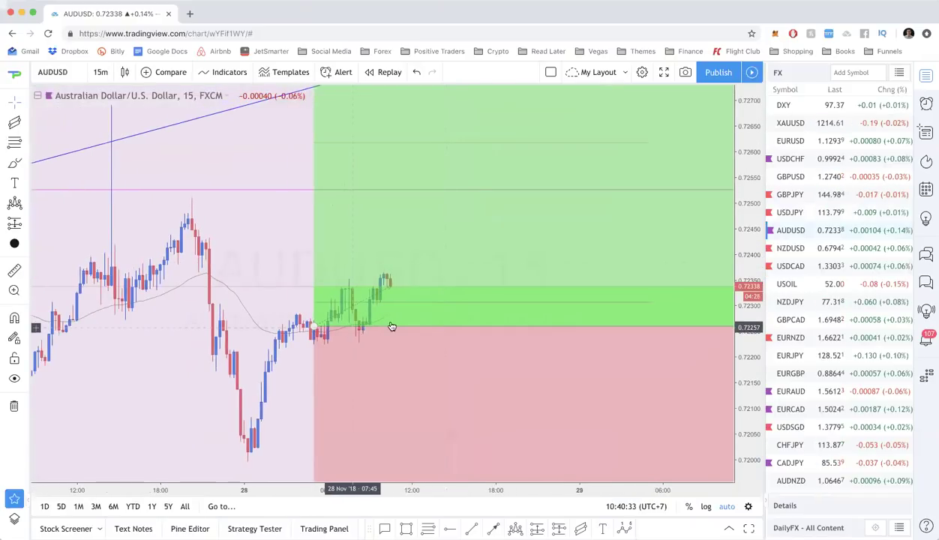
left_click(416, 288, "shift")
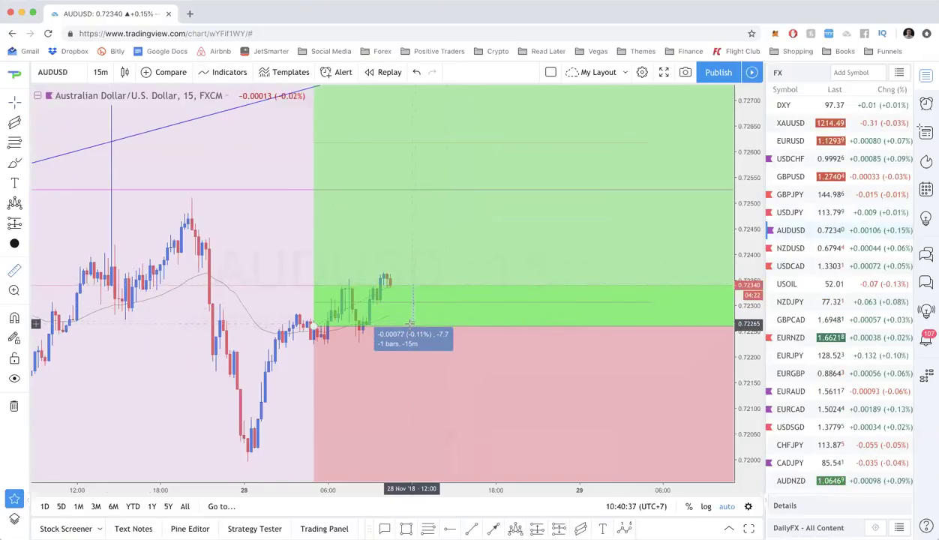
left_click(277, 257)
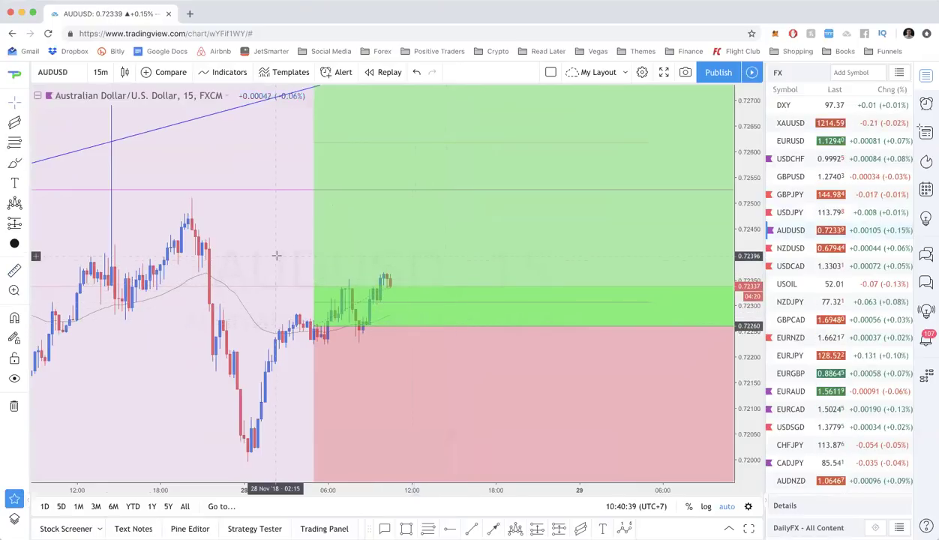
Step: Set AUDUSD to the daily interval and examine the falling trendline break, the green zones and the November swings
scroll(277, 256, "down", 2)
type("1D")
key("Return")
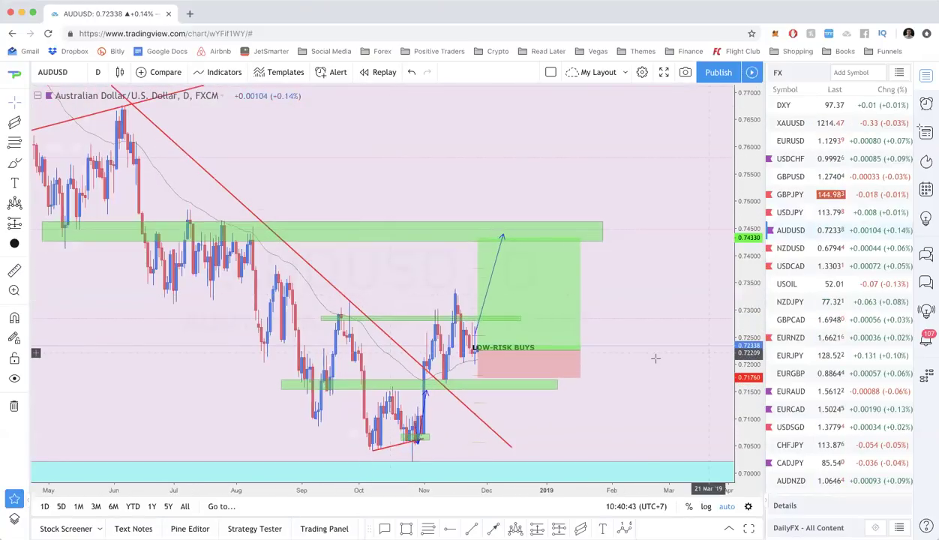
scroll(654, 360, "up", 5)
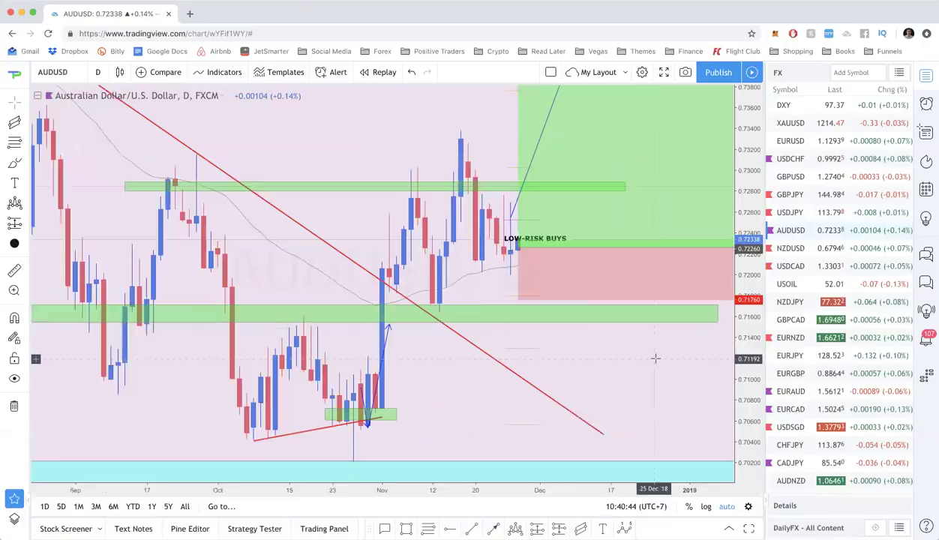
scroll(612, 396, "down", 5)
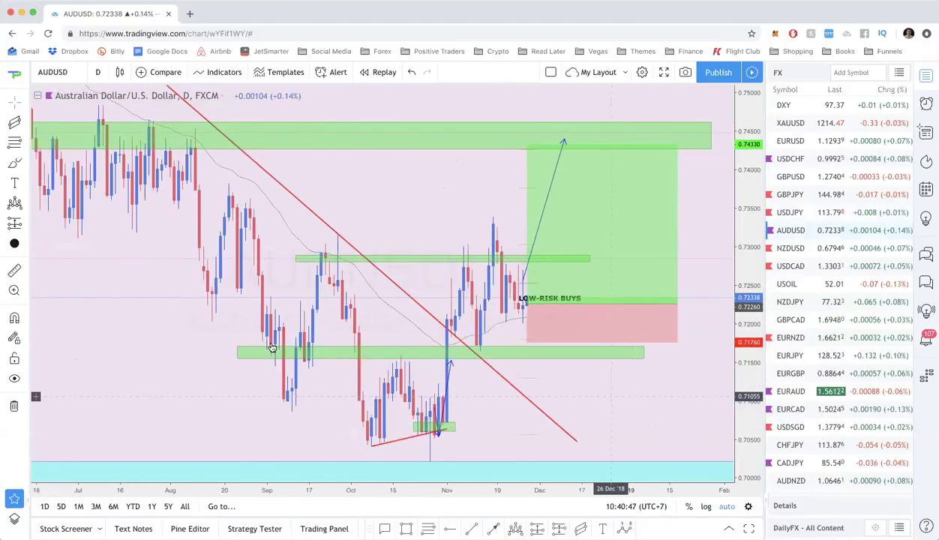
scroll(251, 324, "down", 5)
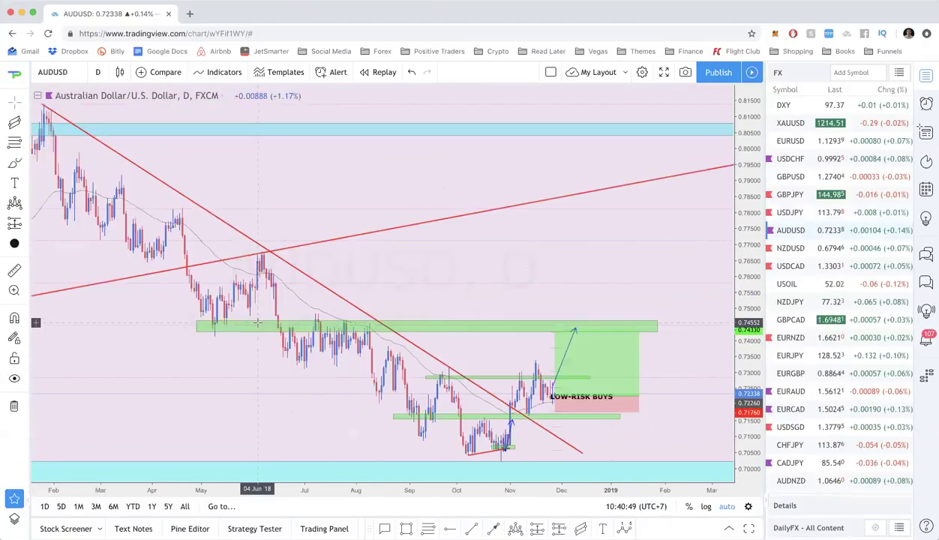
scroll(258, 323, "up", 2)
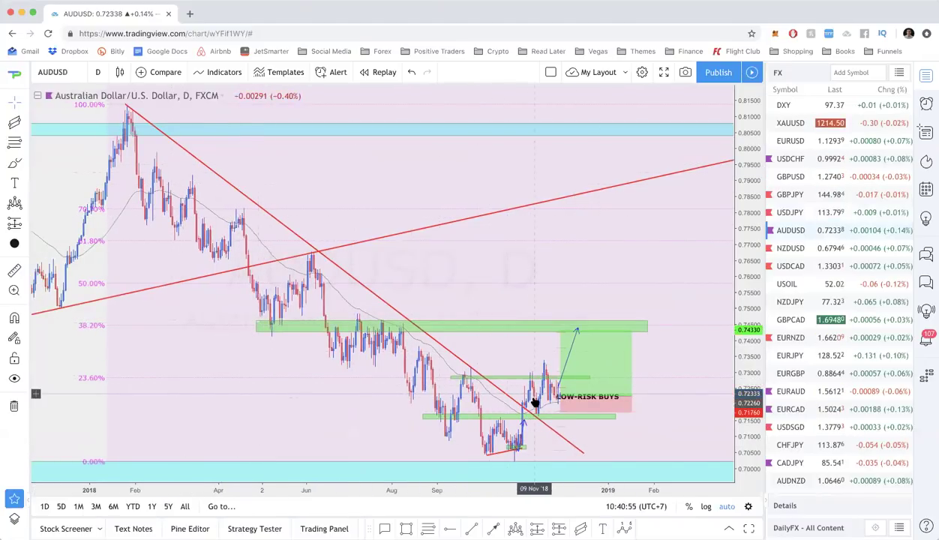
scroll(539, 398, "up", 3)
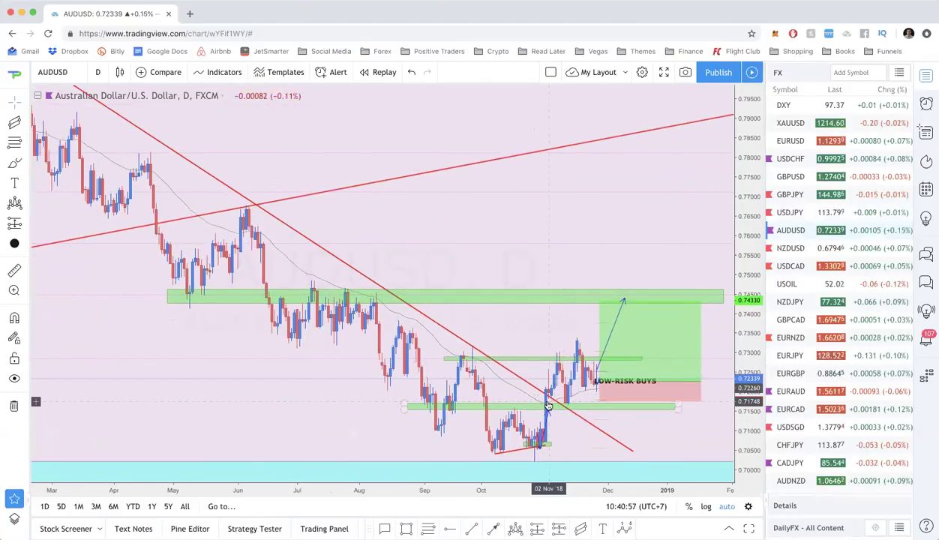
scroll(549, 400, "up", 3)
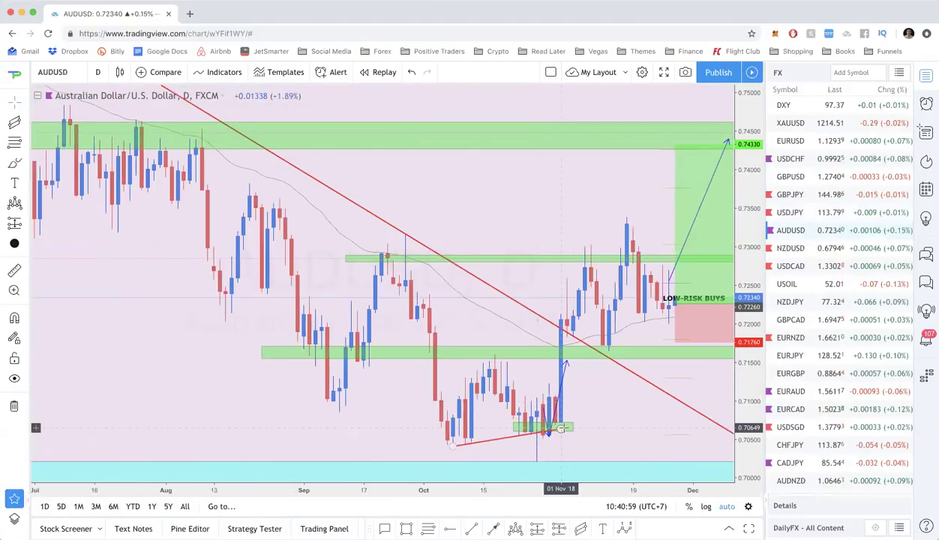
left_click_drag(537, 418, 486, 414)
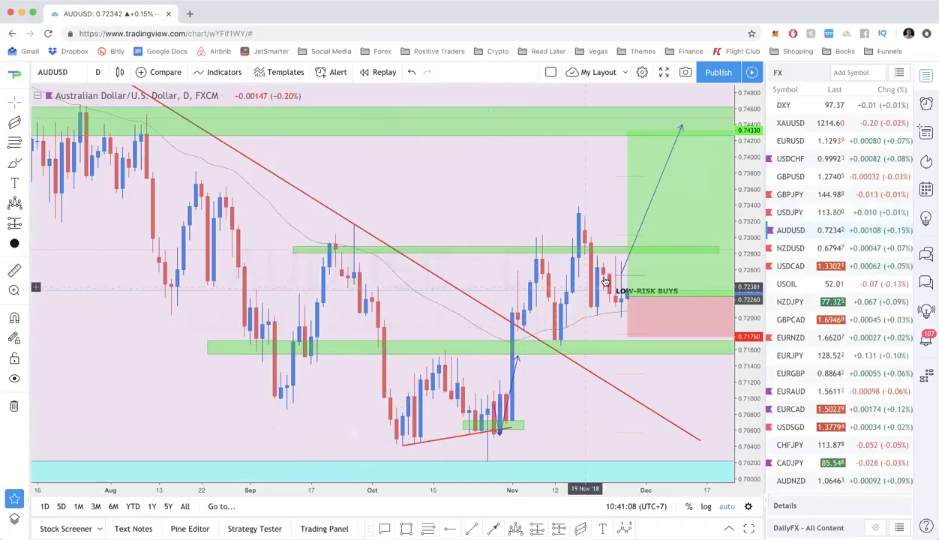
Step: Review the AUDUSD long position's entry, stop and target against the upper green zone on the daily chart
left_click(623, 294)
scroll(598, 290, "up", 3)
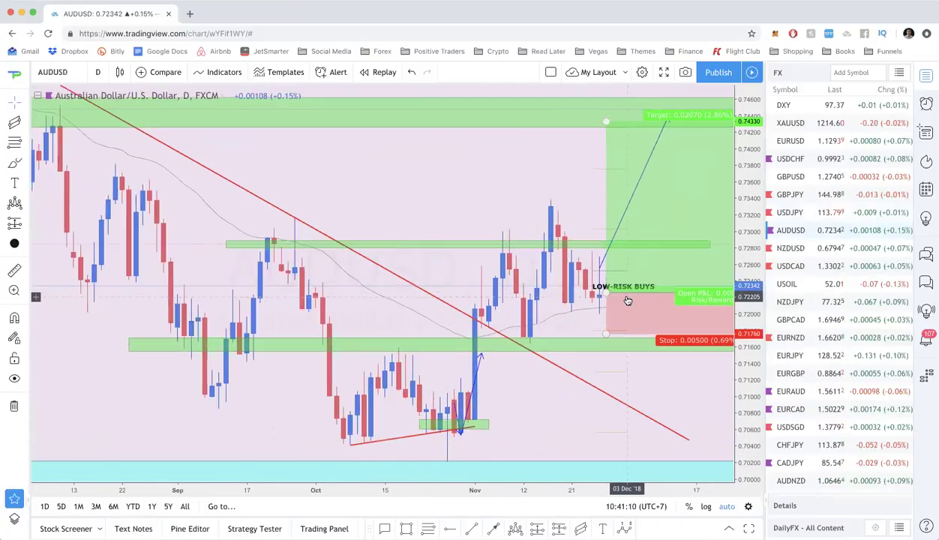
left_click(566, 277)
scroll(556, 279, "down", 3)
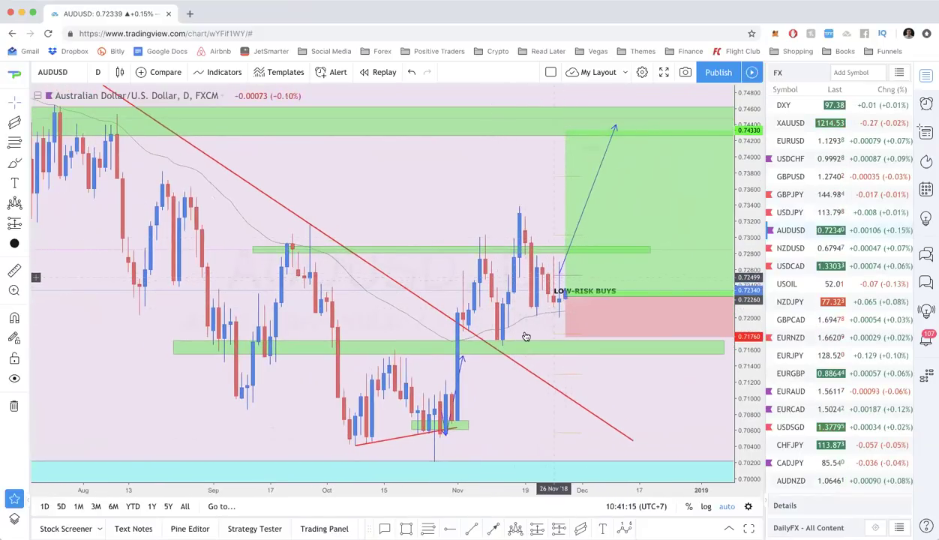
scroll(541, 299, "down", 2)
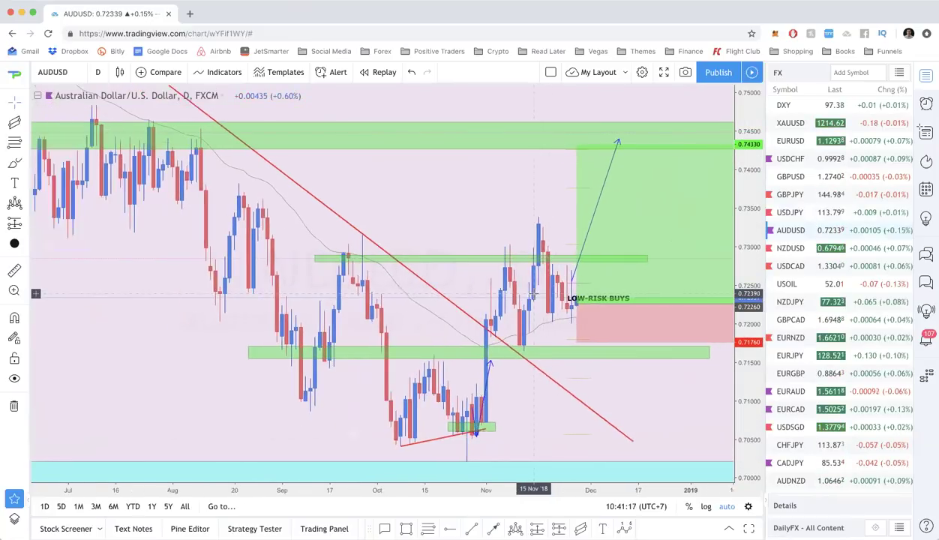
scroll(534, 292, "down", 2)
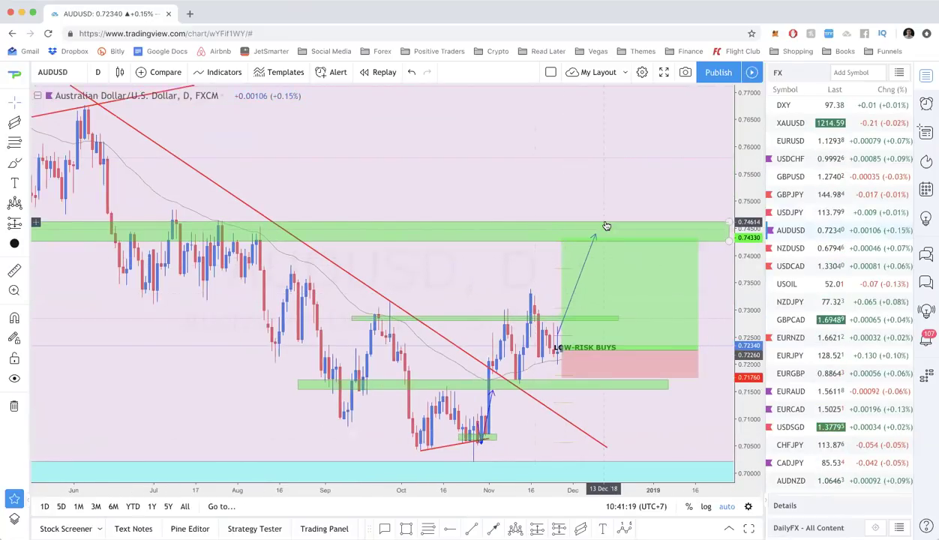
scroll(676, 234, "down", 2)
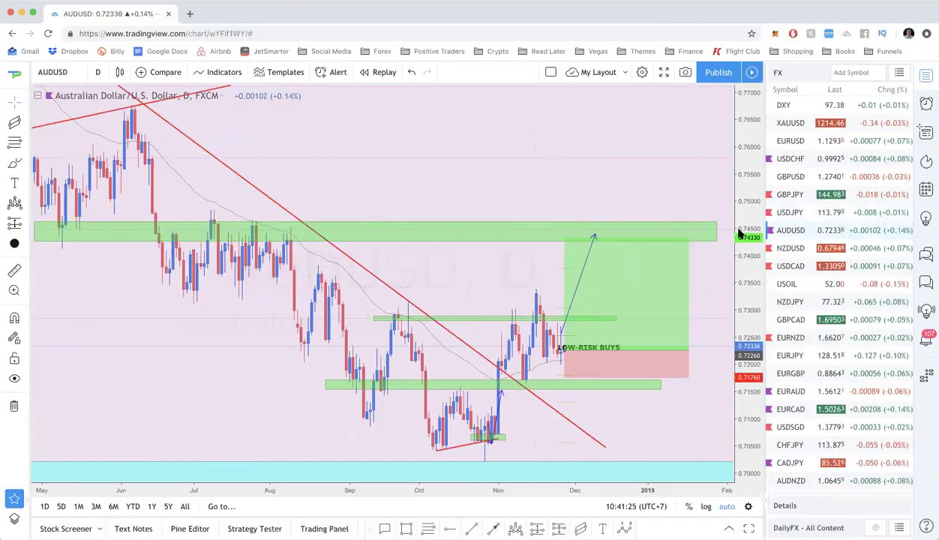
scroll(657, 261, "up", 3)
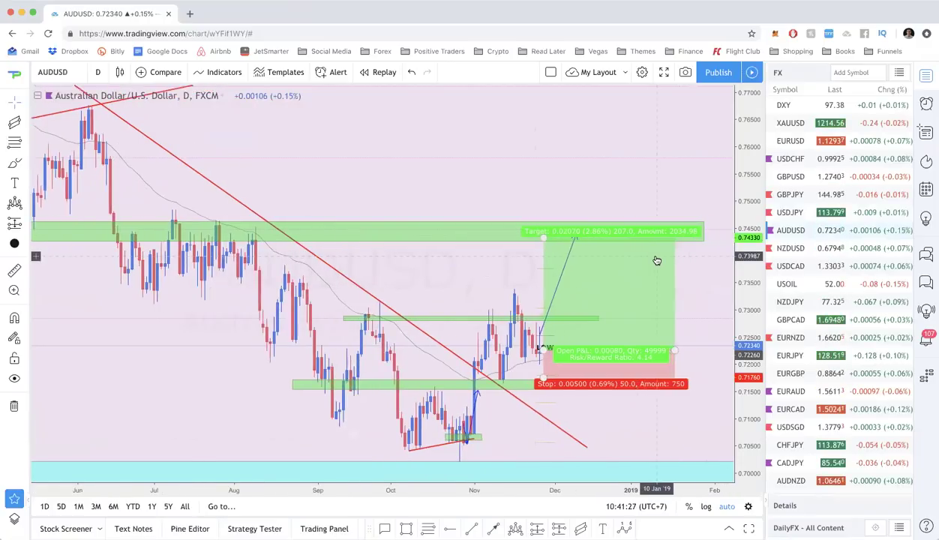
scroll(657, 261, "up", 2)
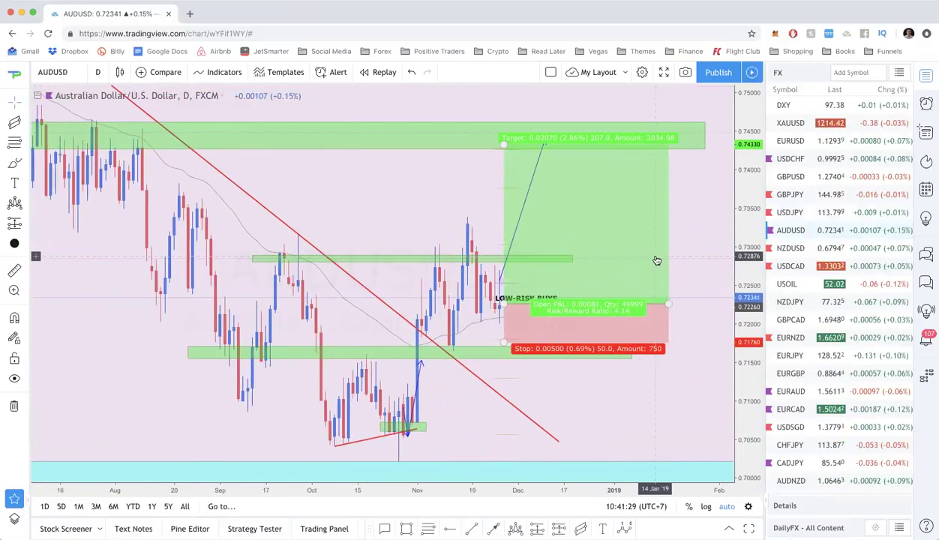
scroll(656, 260, "down", 3)
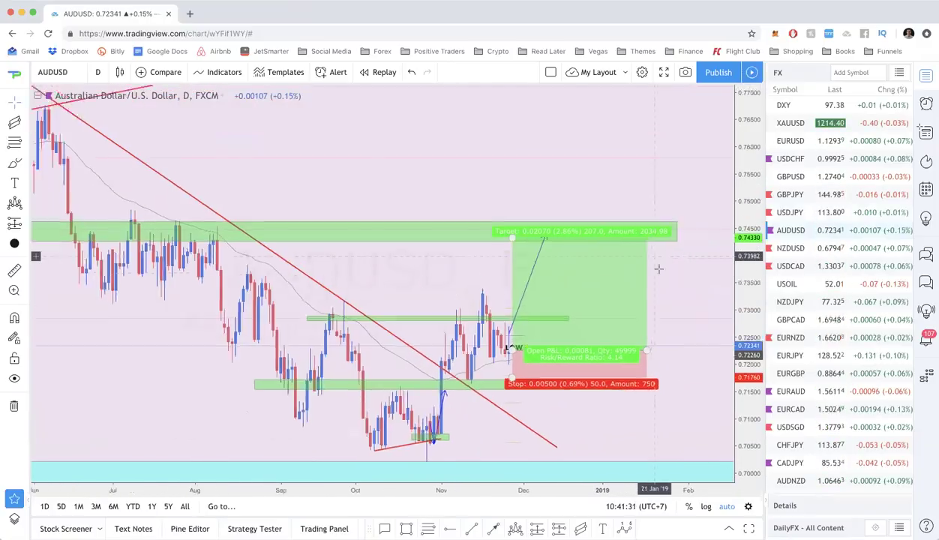
Step: Switch AUDUSD to the 4-hour interval and draw a freehand support line along the November lows, with a short mark just above the stop
type("4h")
key("Return")
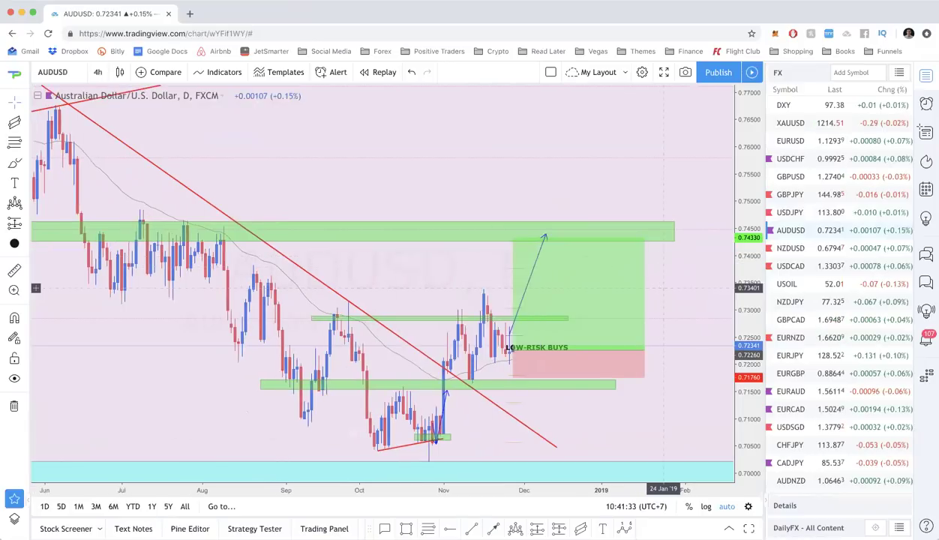
scroll(637, 293, "right", 5)
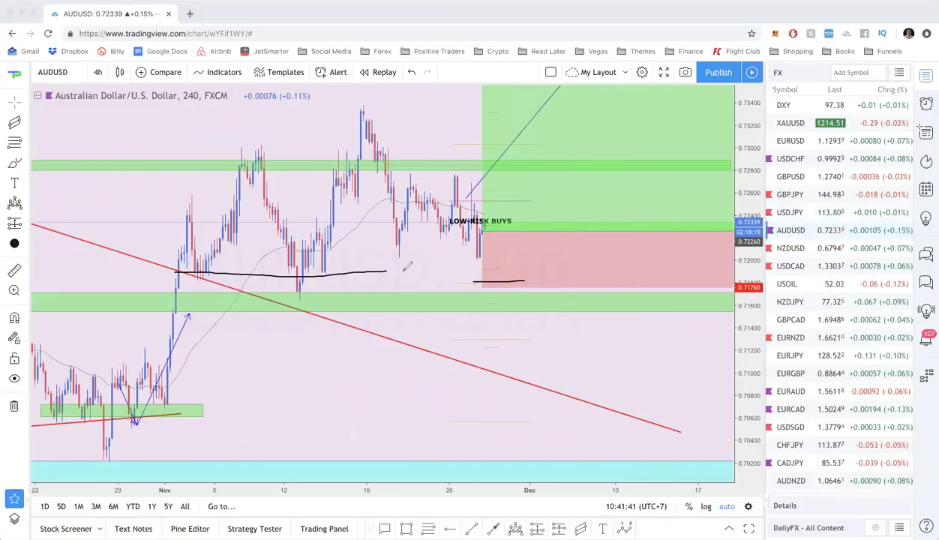
left_click_drag(571, 261, 585, 257)
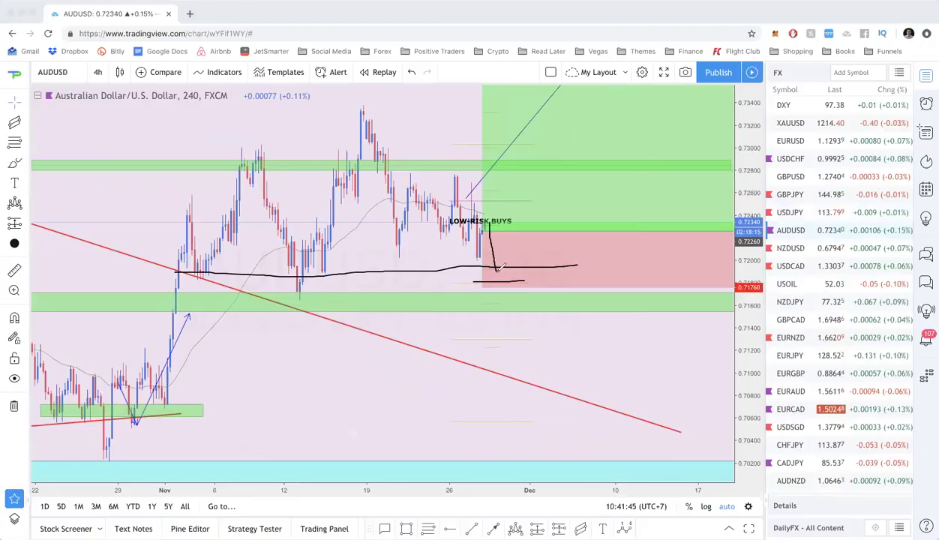
Step: Sketch freehand AUDUSD paths bouncing off support and swinging up through the green zone with arrowheads, and clear all the temporary sketches
left_click_drag(506, 250, 519, 182)
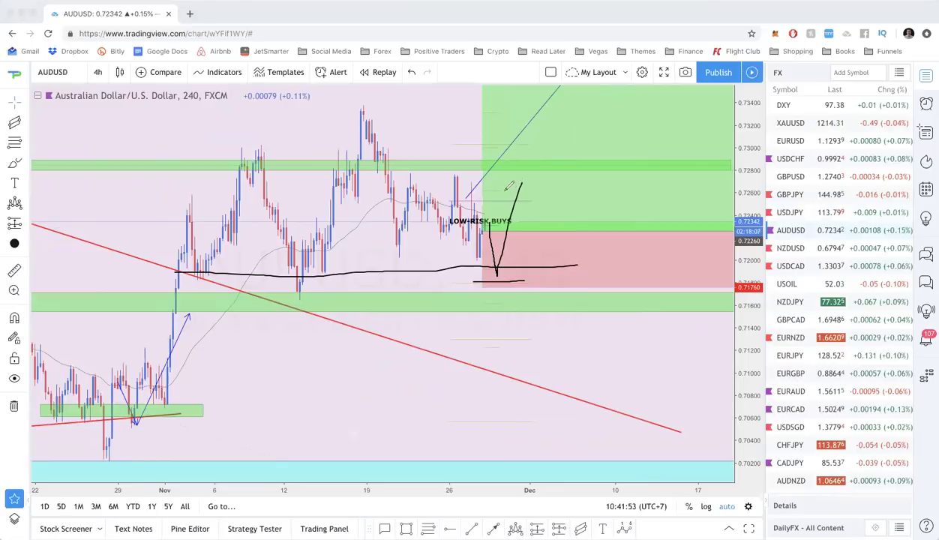
left_click_drag(503, 201, 494, 211)
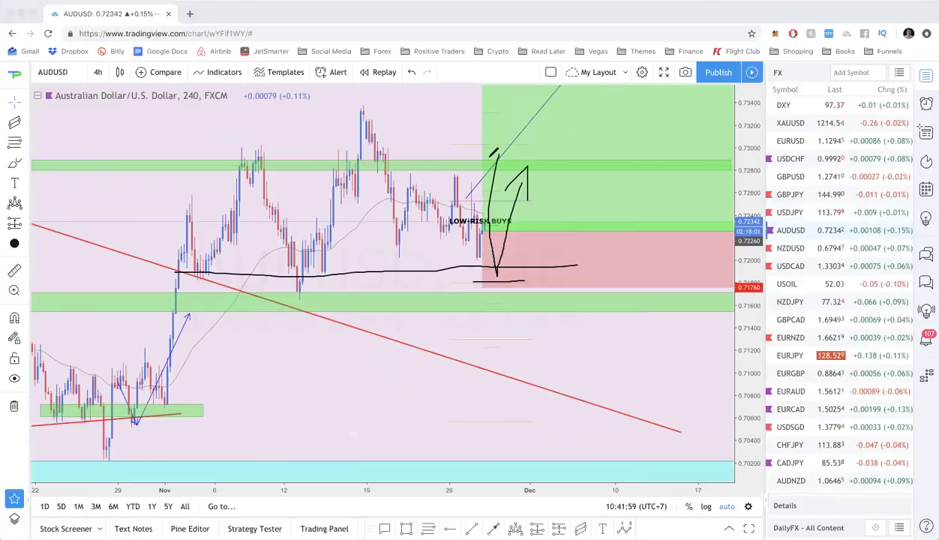
mouse_move(489, 161)
left_mouse_down()
mouse_move(501, 150)
mouse_move(520, 156)
left_mouse_up()
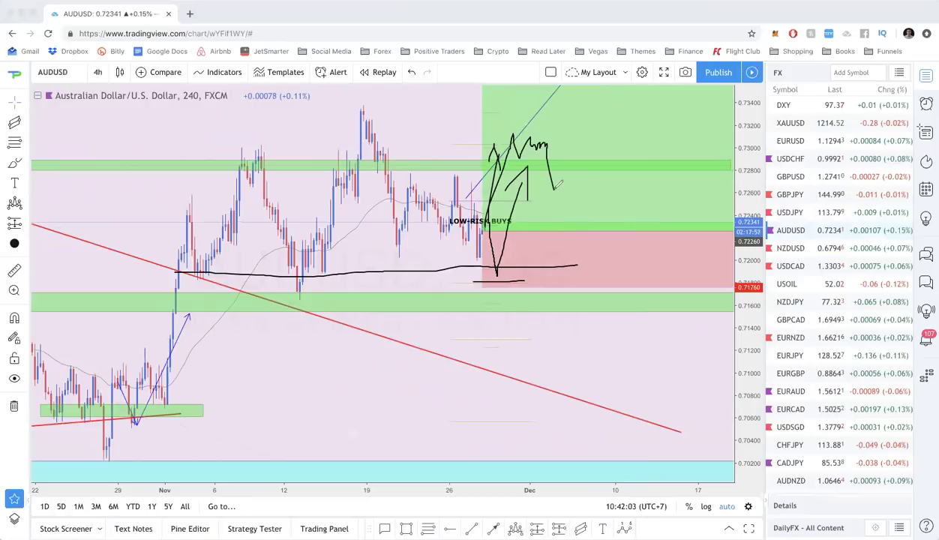
left_click_drag(575, 95, 596, 78)
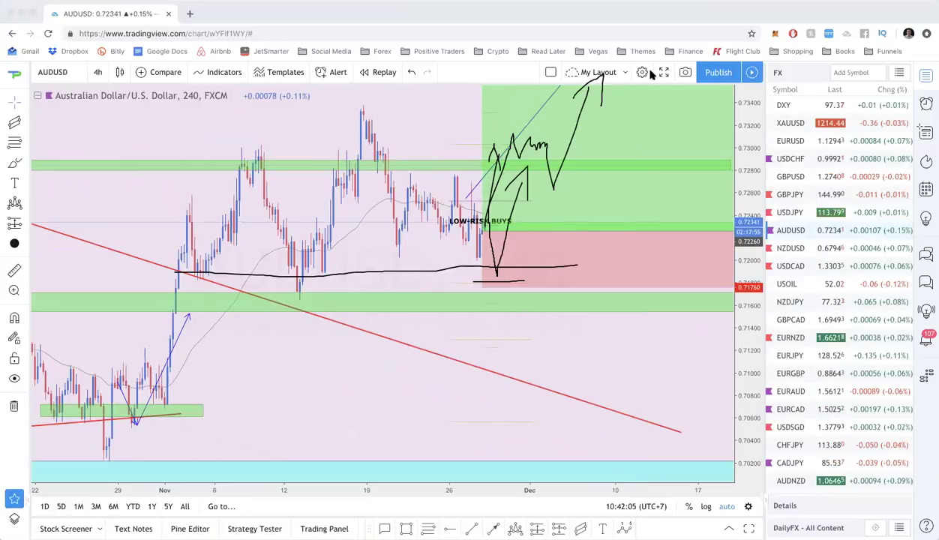
key("Escape")
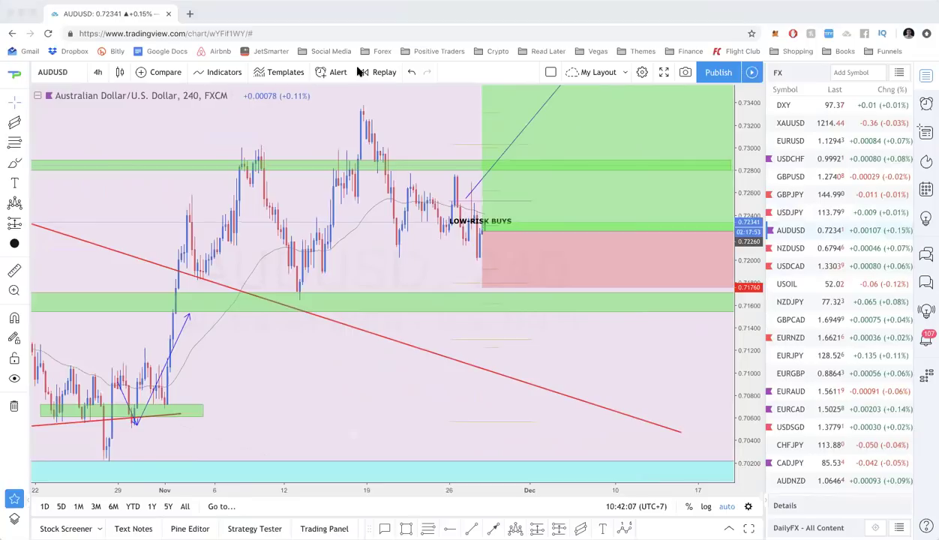
Step: Open the NZDUSD chart and set it to the daily interval to review the falling channel between the blue and green zones
left_click(862, 250)
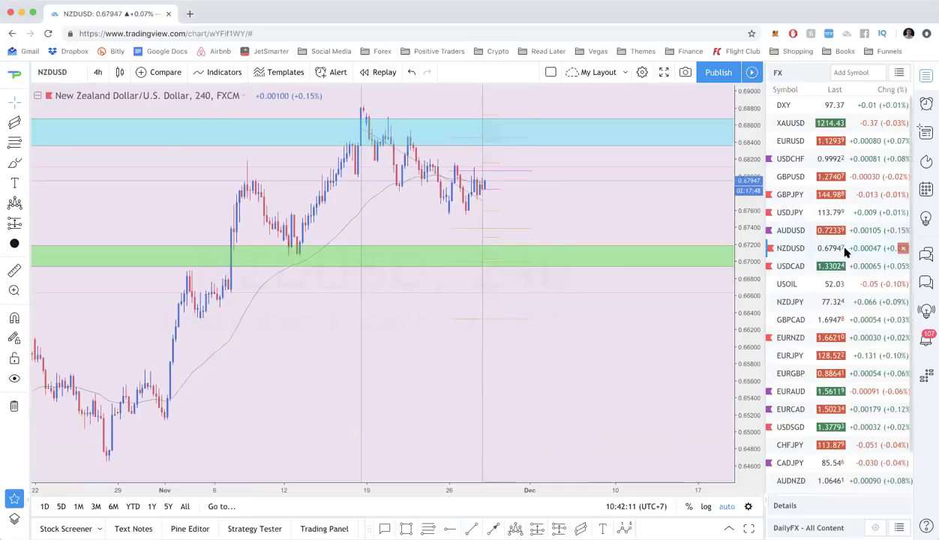
scroll(704, 250, "down", 2)
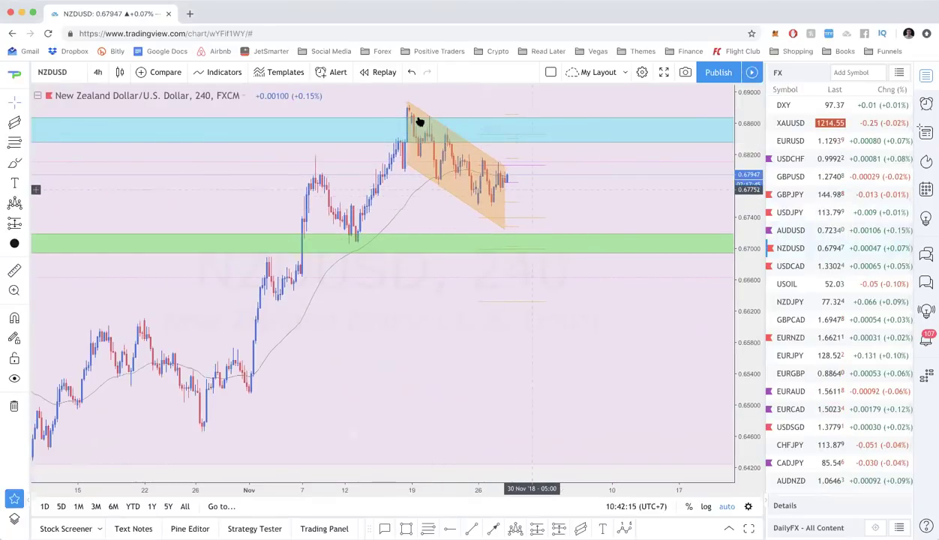
type("1D")
key("Return")
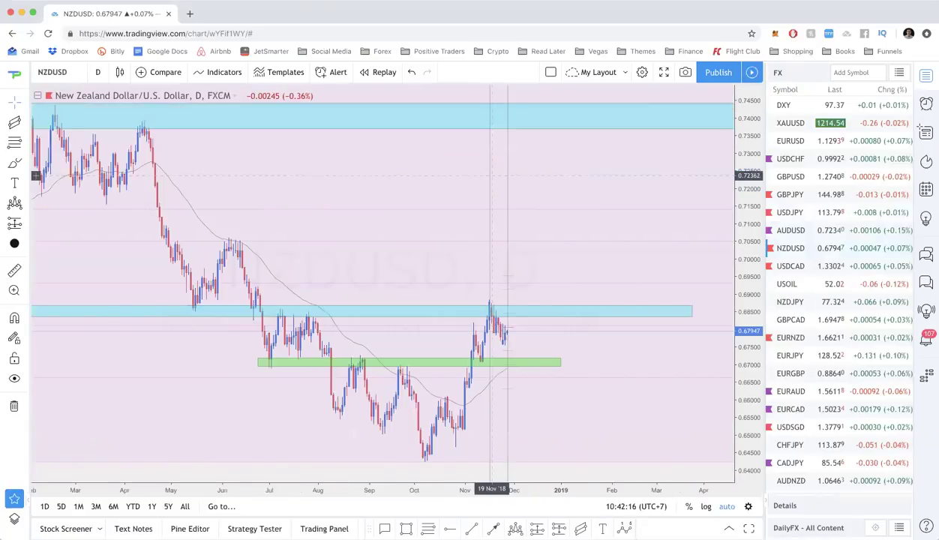
scroll(493, 178, "up", 4)
scroll(554, 294, "up", 1)
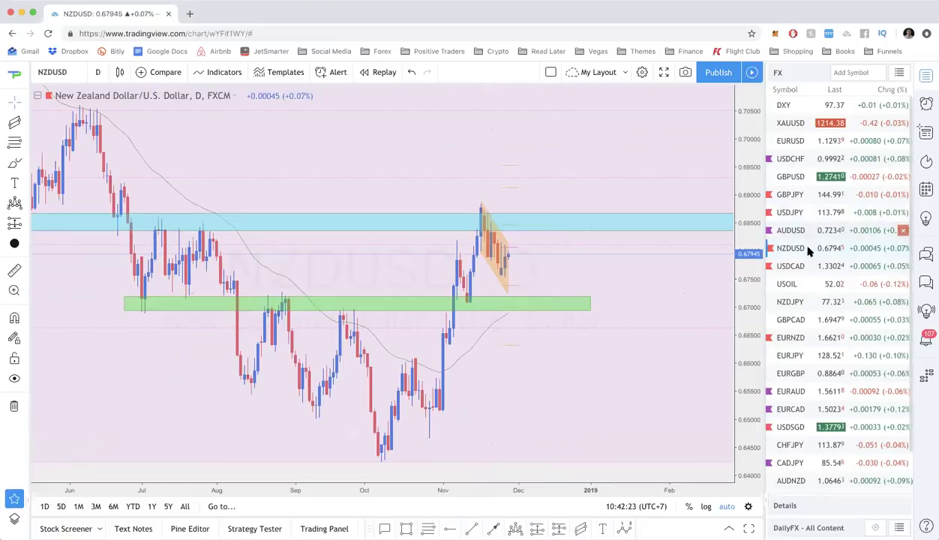
Step: Open the USDCAD chart and set it to the 4-hour interval to review the rising channel and its lower trendline
left_click(795, 266)
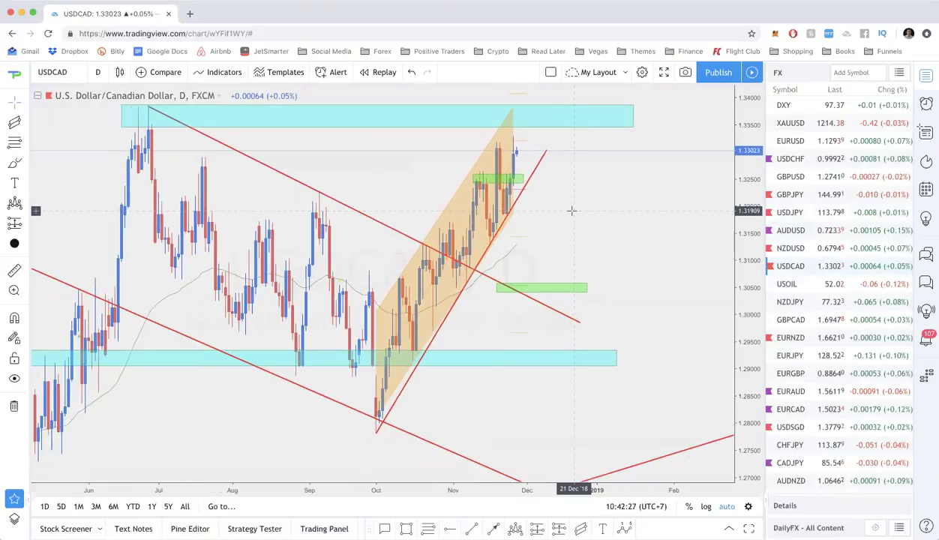
type("4h")
key("Return")
scroll(566, 173, "down", 6)
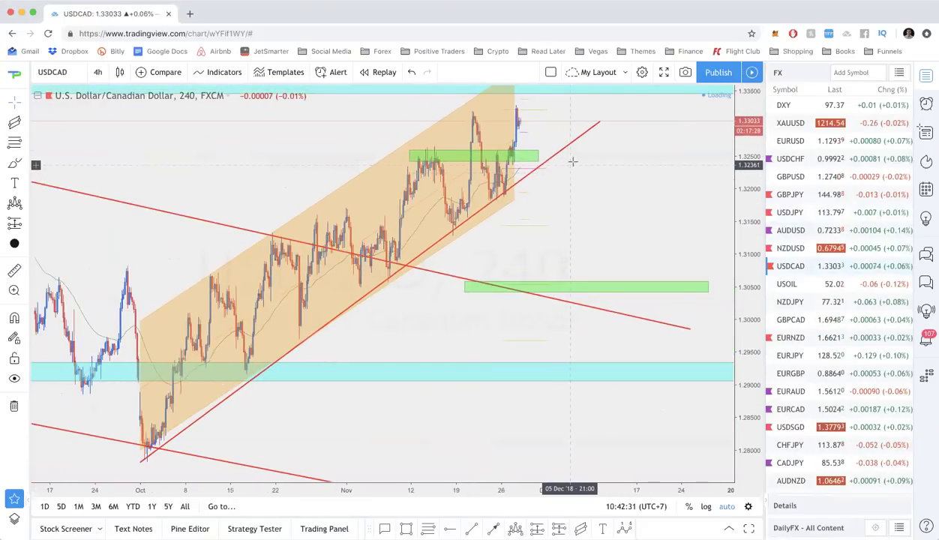
scroll(571, 161, "up", 3)
scroll(573, 161, "up", 2)
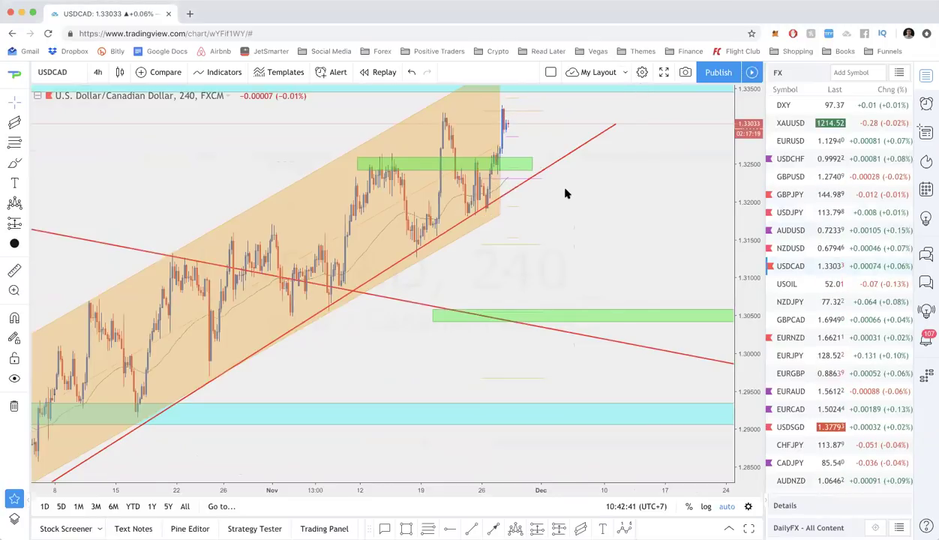
Step: Set USDCAD to the daily interval and extend the end of the orange rising channel slightly to the latest candle
type("1D")
key("Return")
scroll(597, 220, "up", 4)
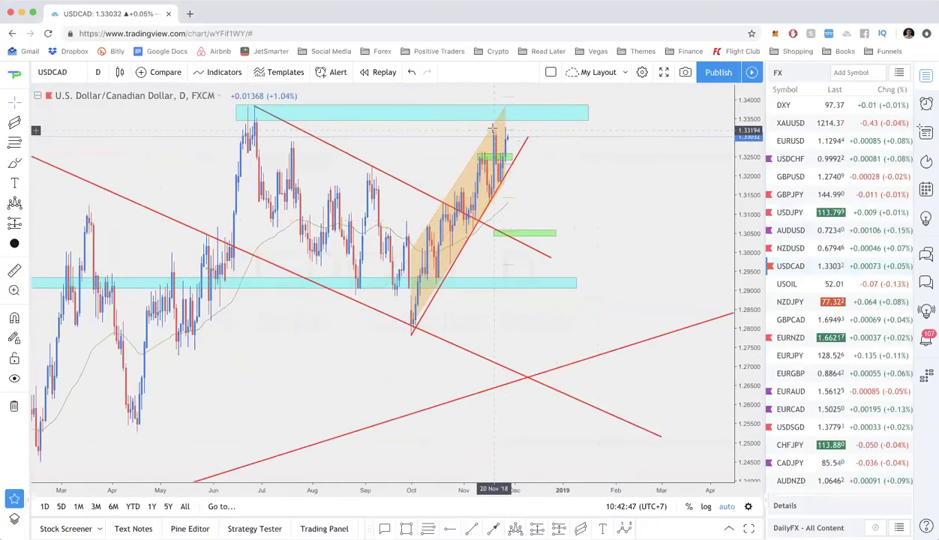
left_click(505, 146)
left_click_drag(505, 146, 507, 141)
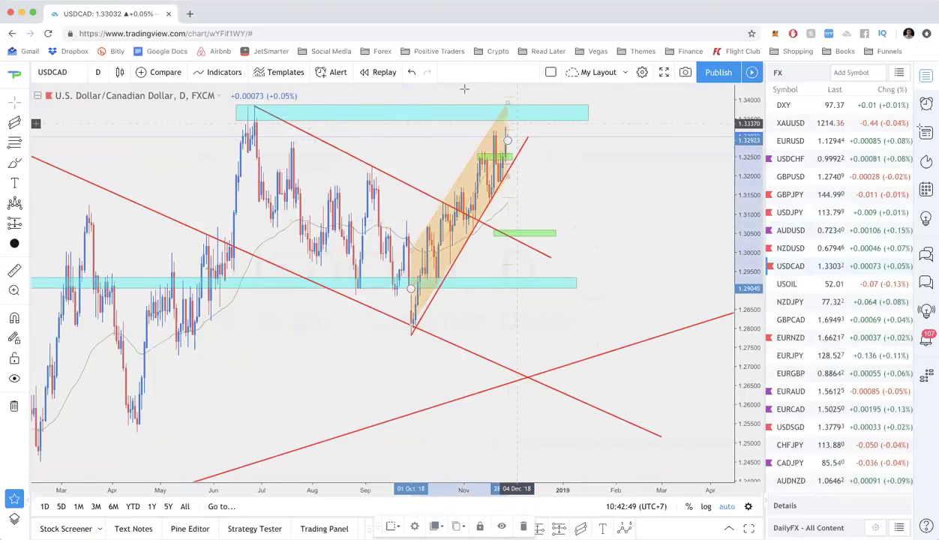
left_click(568, 150)
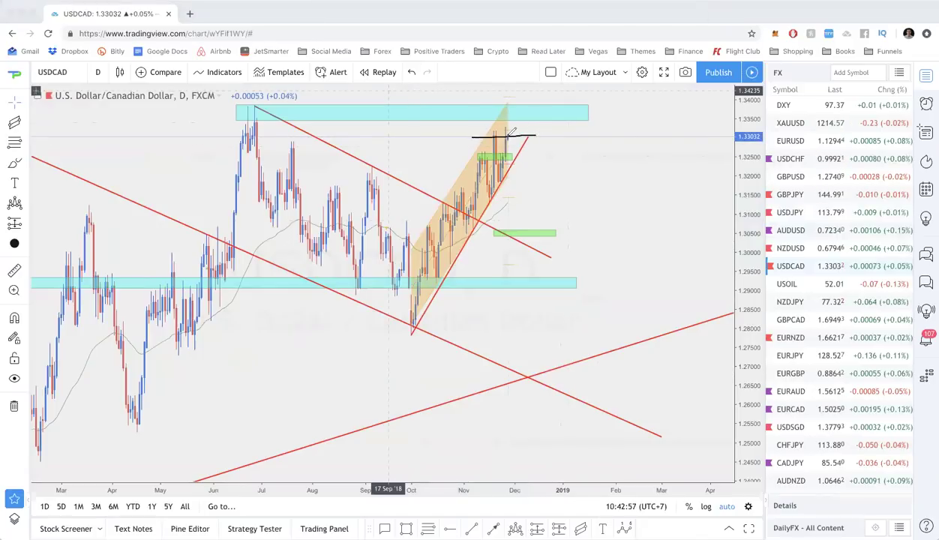
Step: Sketch a freehand line across the November highs and a path dropping to the lower blue zone, circle the drop, and clear the sketches
mouse_move(515, 120)
left_mouse_down()
mouse_move(520, 112)
mouse_move(513, 120)
mouse_move(552, 276)
mouse_move(581, 242)
left_mouse_up()
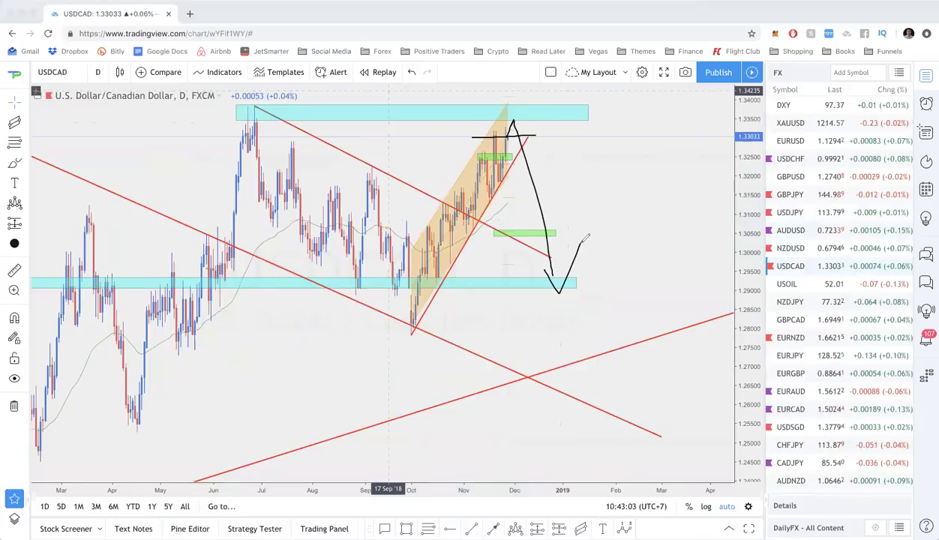
mouse_move(560, 159)
left_mouse_down()
mouse_move(510, 180)
mouse_move(570, 293)
mouse_move(562, 150)
left_mouse_up()
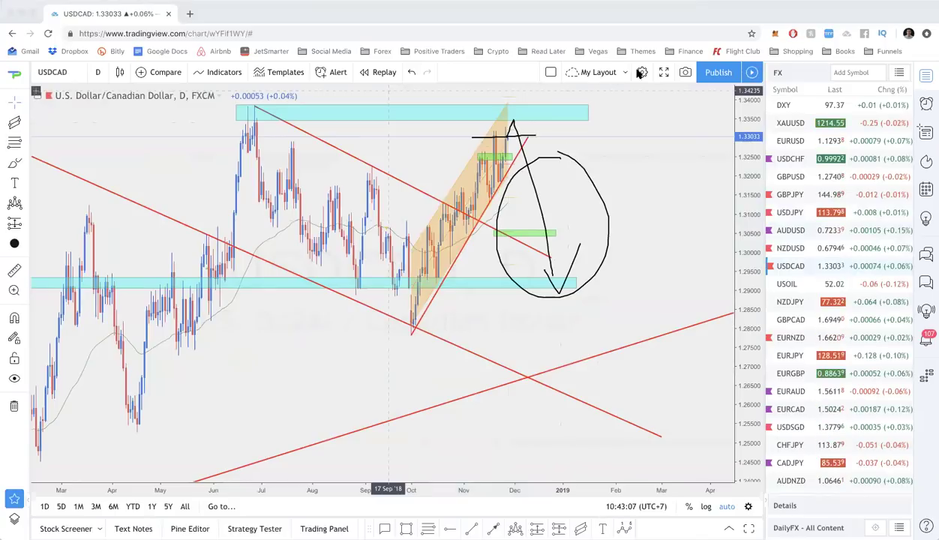
key("Escape")
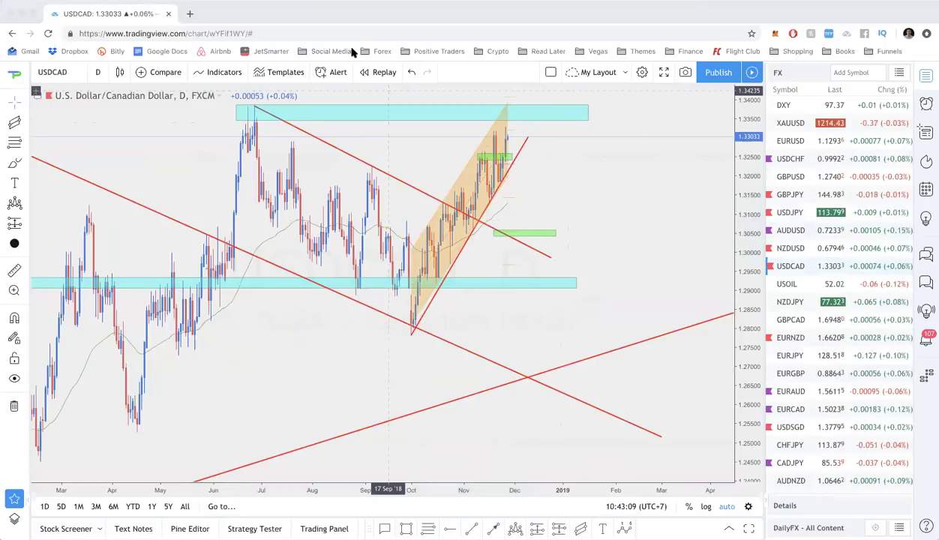
Step: Open the published idea "Possible USDCAD setup" from Sep 14, play its chart forward, review price action after the buy zone, and close it
scroll(396, 258, "up", 3)
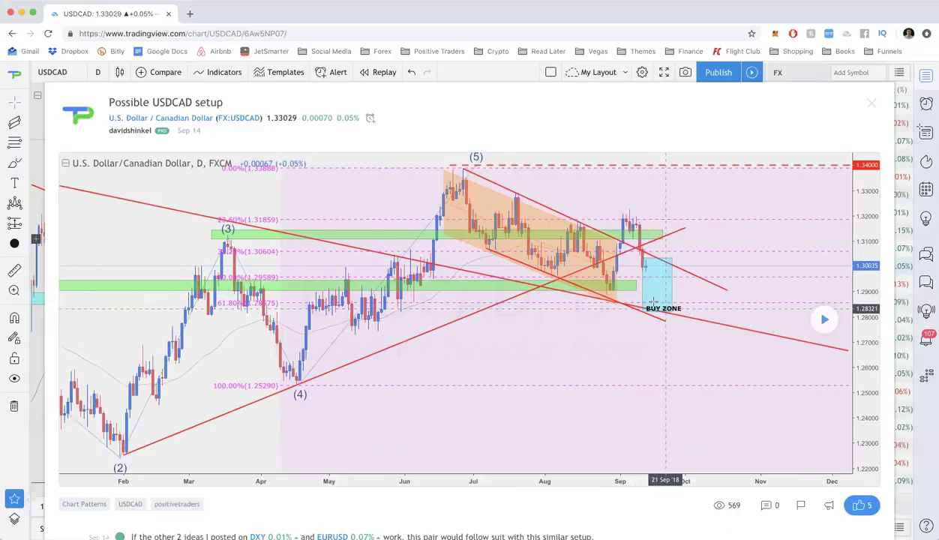
left_click(825, 321)
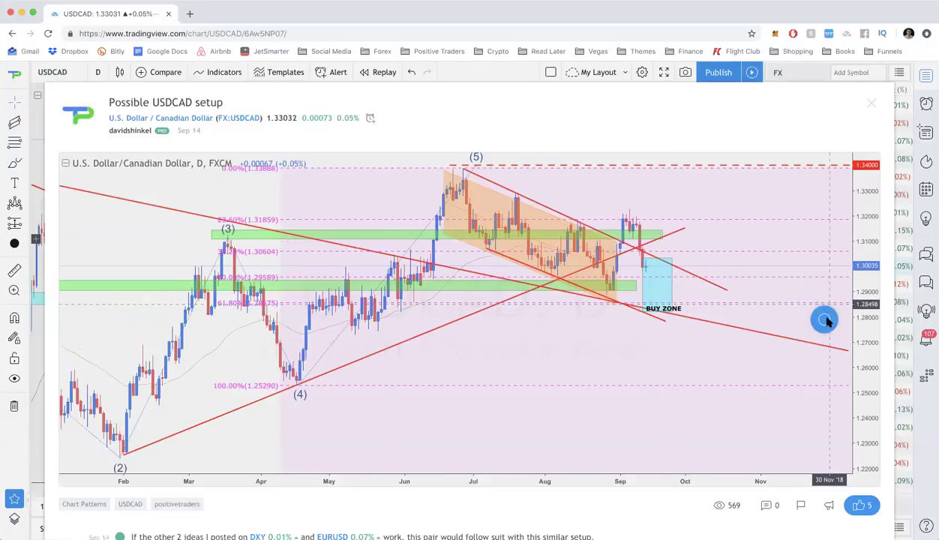
left_click(825, 321)
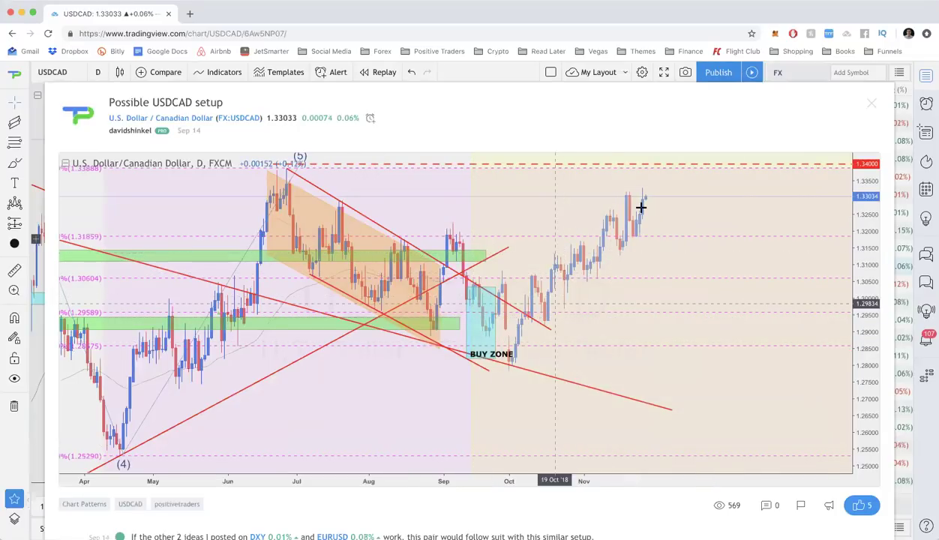
scroll(649, 213, "down", 2)
scroll(645, 211, "up", 2)
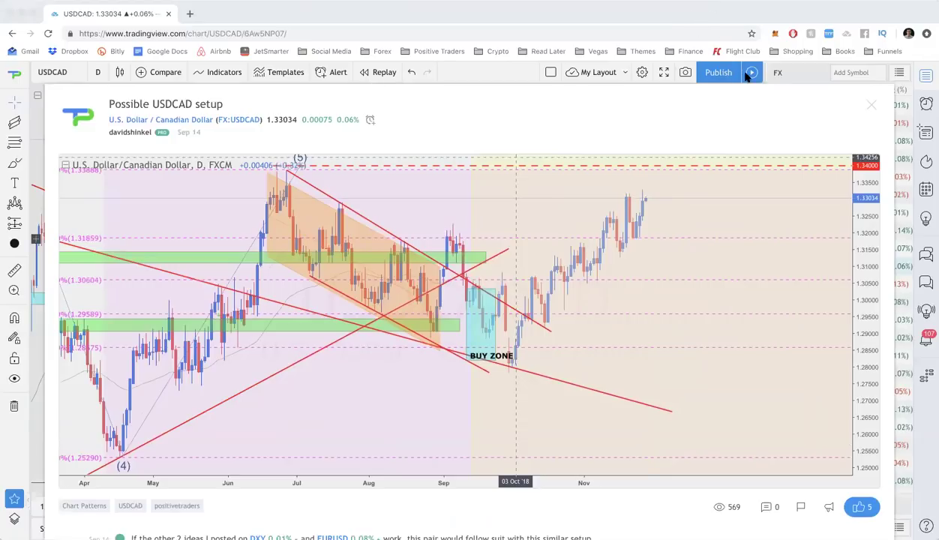
left_click(869, 106)
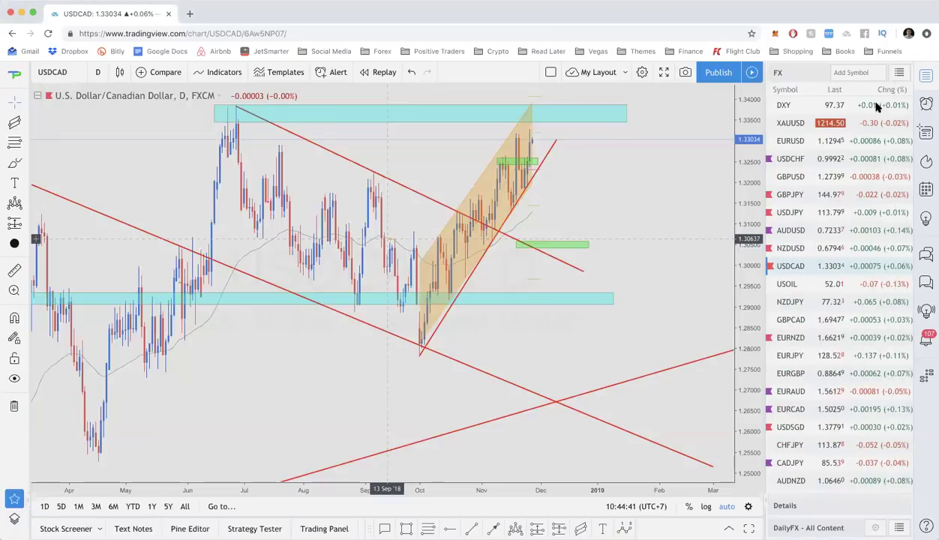
scroll(642, 184, "up", 2)
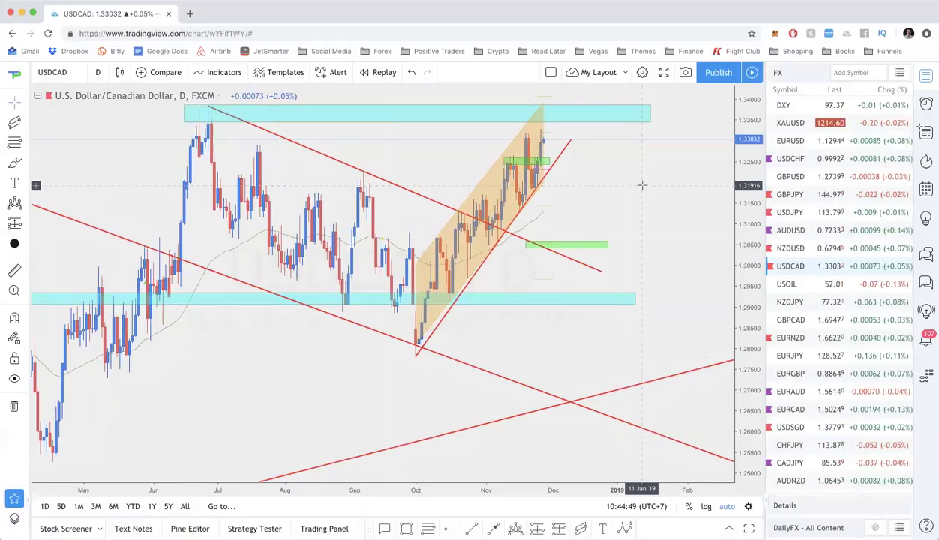
Step: Open the EURNZD chart and set it to the 1-hour interval to review price around the rising trendline below the green zone
left_click(803, 340)
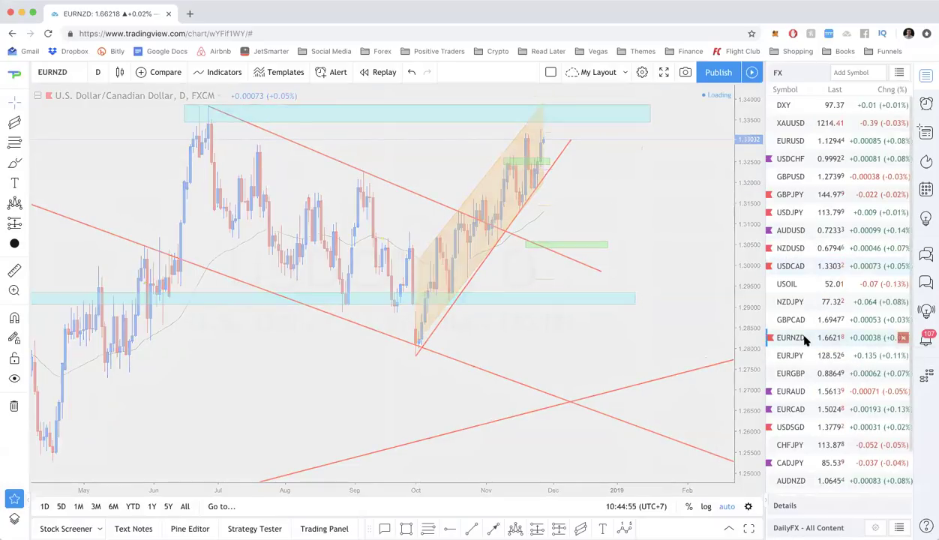
scroll(646, 251, "up", 5)
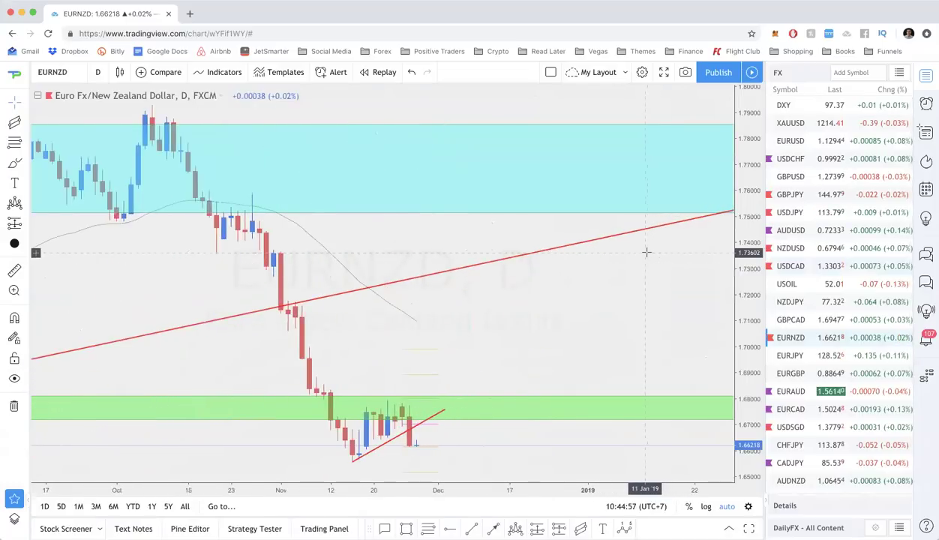
type("1h")
key("Return")
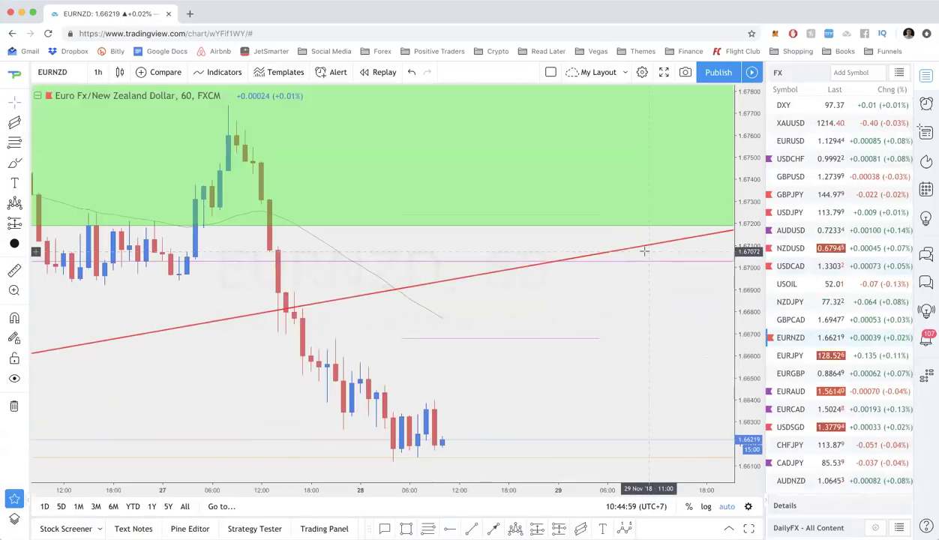
scroll(645, 252, "down", 2)
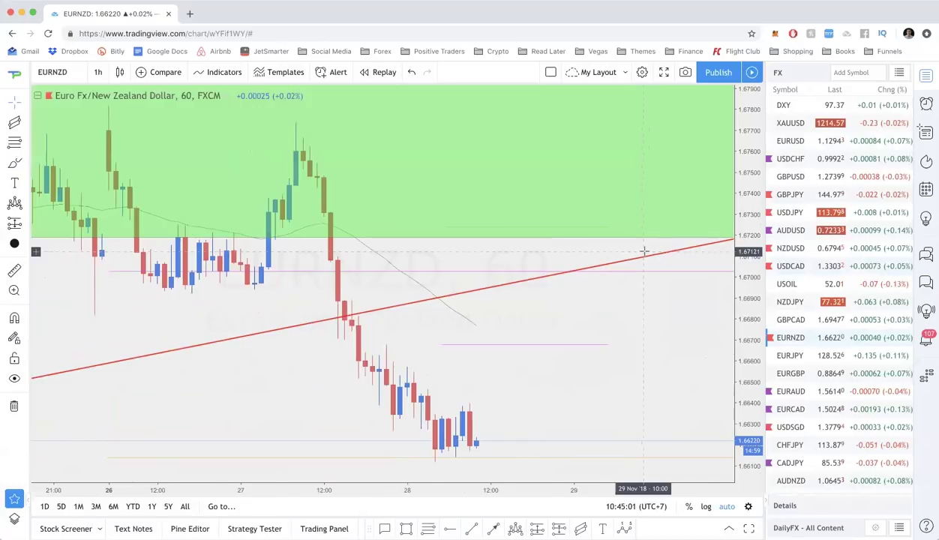
scroll(645, 251, "down", 4)
scroll(645, 251, "down", 4)
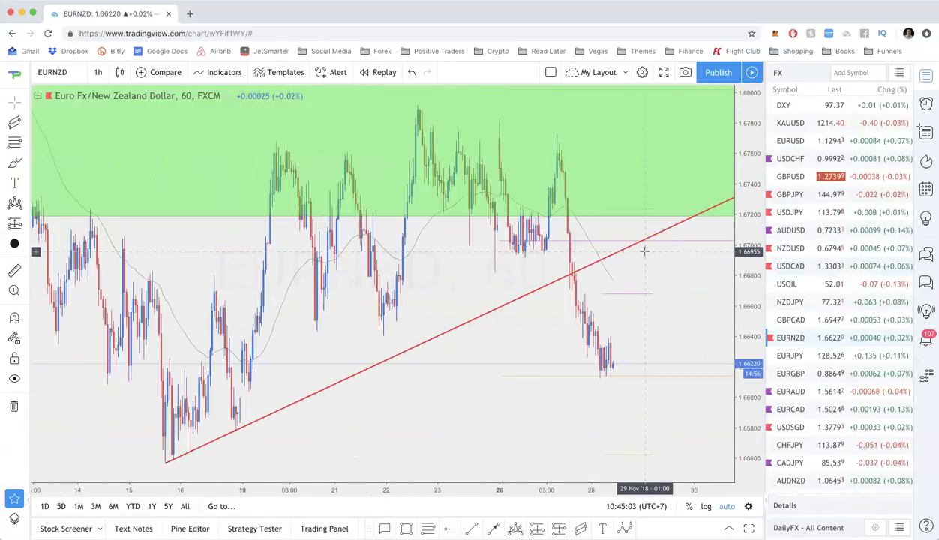
Step: Review EURNZD on the 4-hour and weekly intervals, examining price against the green zone and the long-term rising trendline
type("4h")
key("Return")
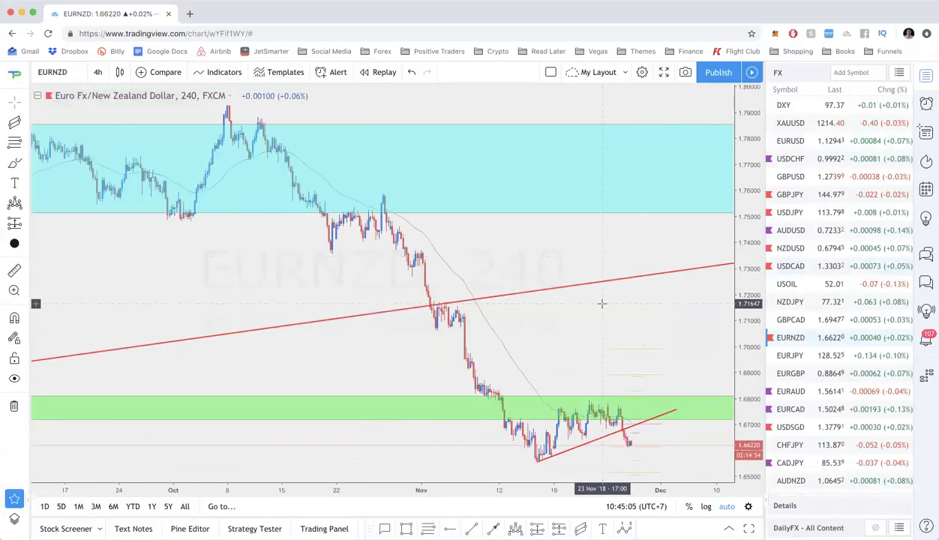
scroll(602, 303, "up", 5)
scroll(602, 304, "up", 3)
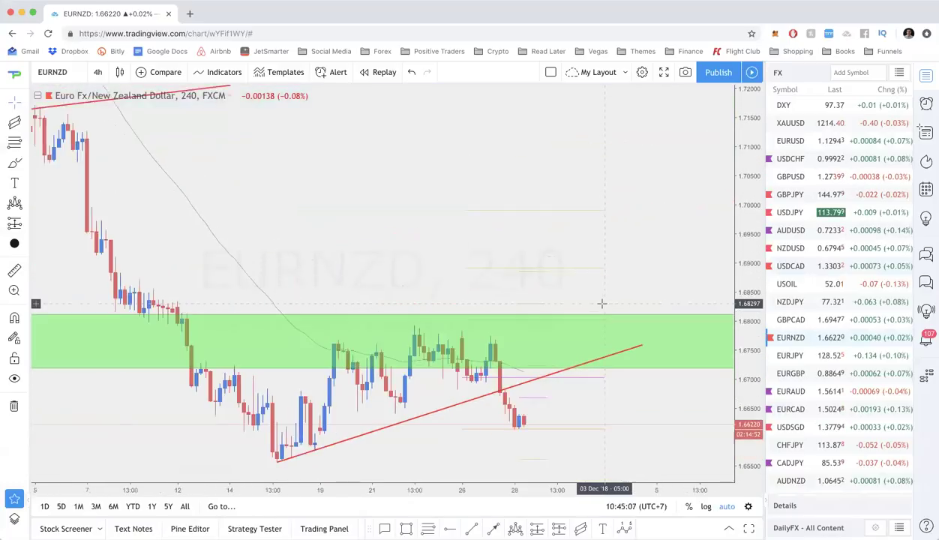
type("1w")
key("Return")
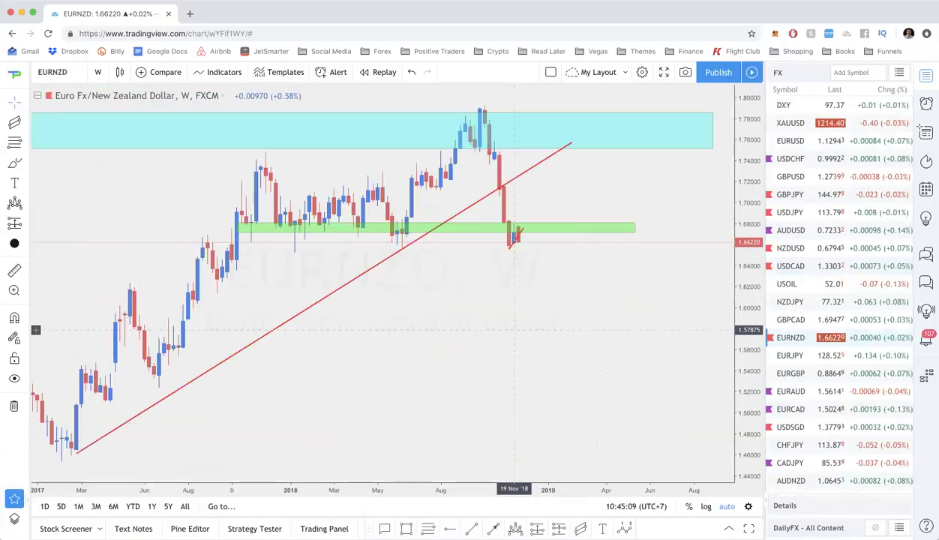
scroll(513, 330, "down", 3)
scroll(512, 330, "up", 2)
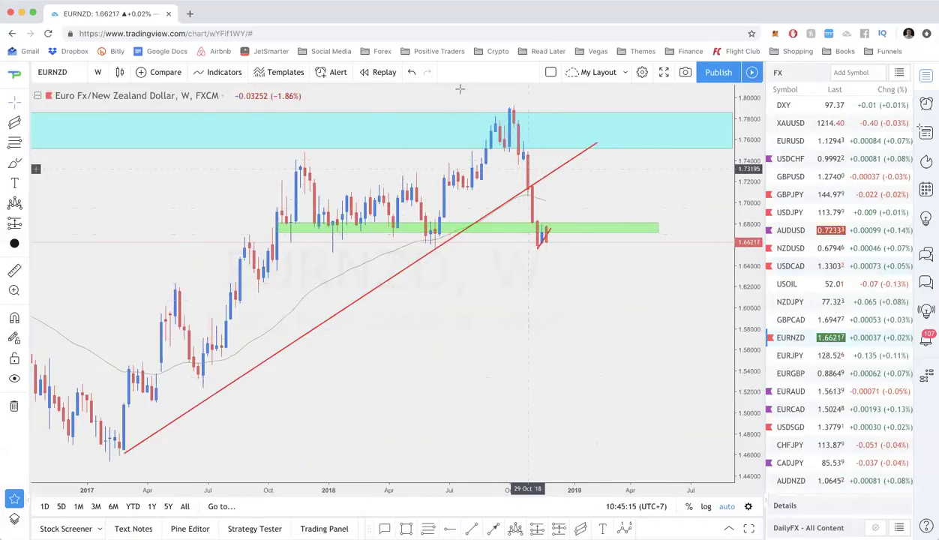
Step: Open the EURAUD chart and review the open short position and broken trendline on the 1-hour and 4-hour intervals
left_click(793, 390)
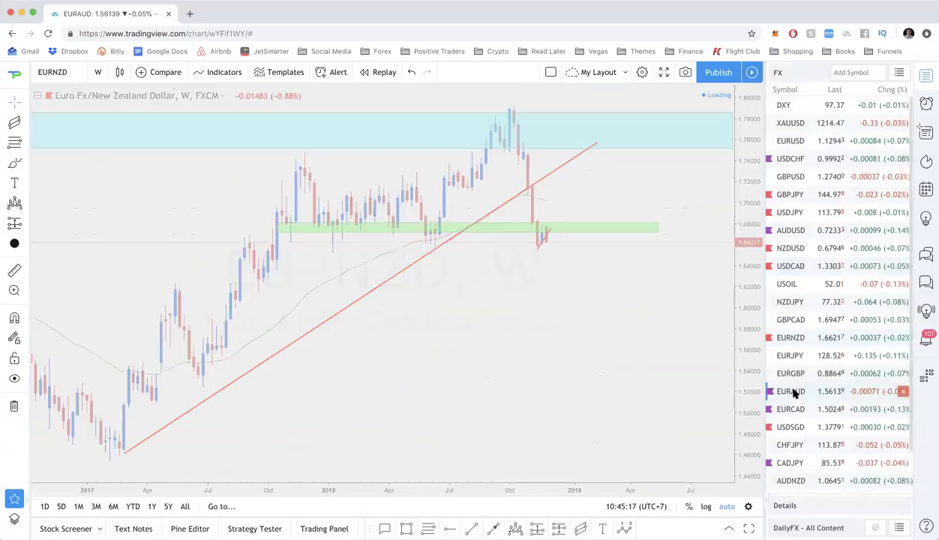
type("1H")
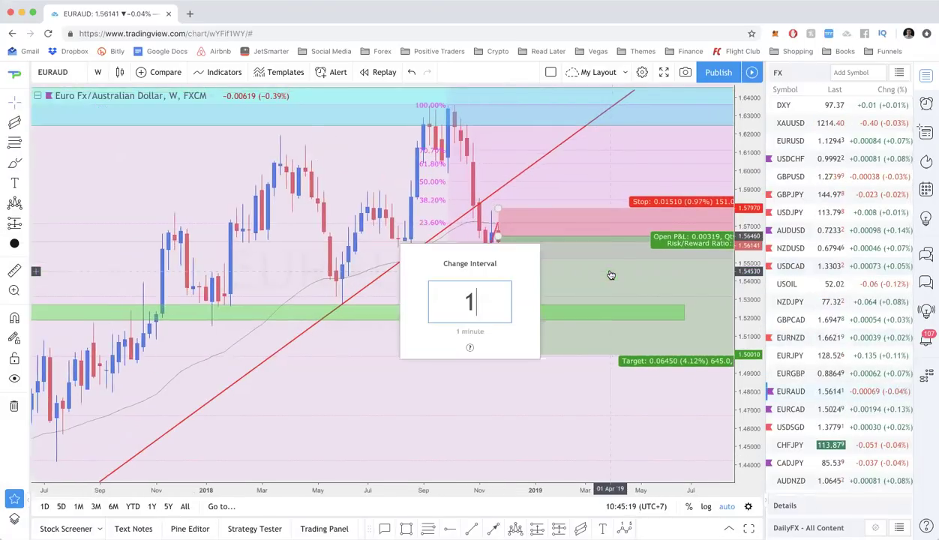
key("Return")
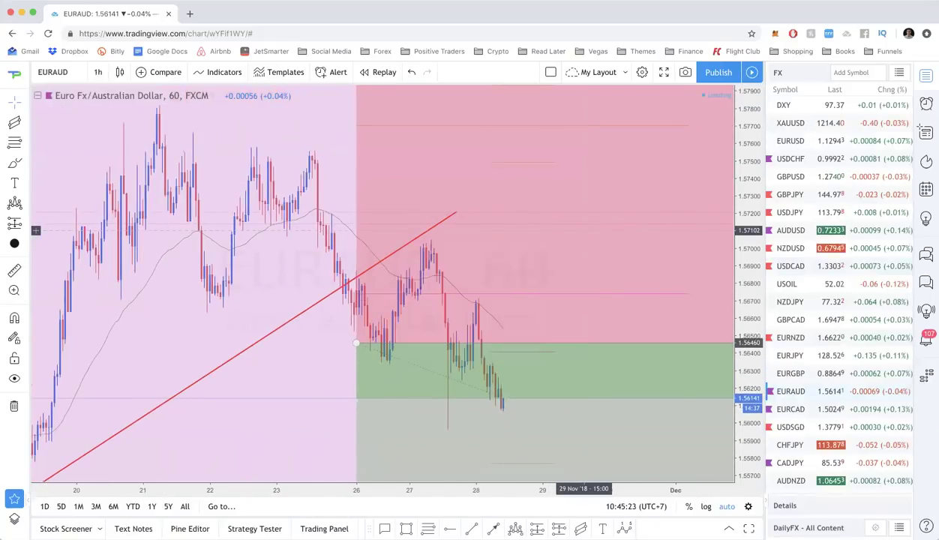
type("4H")
key("Return")
scroll(428, 337, "up", 3)
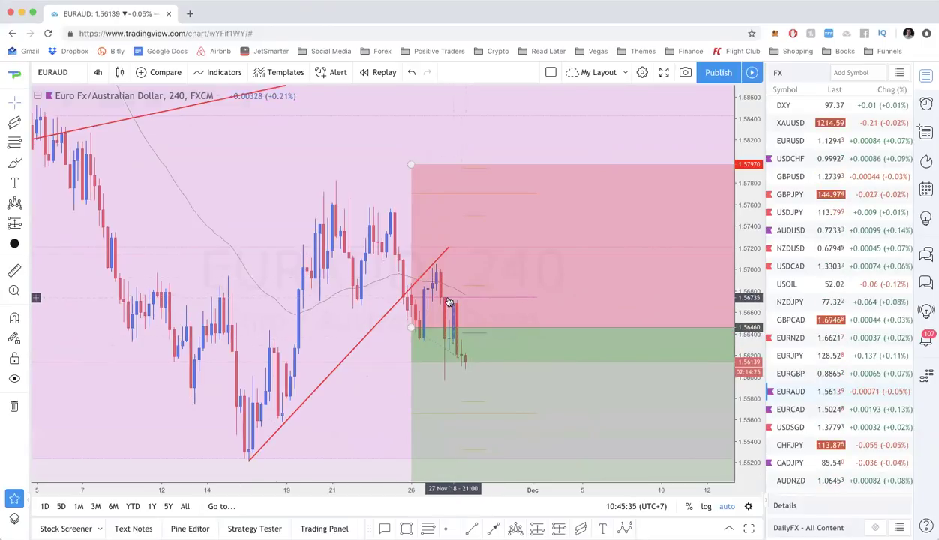
scroll(450, 300, "up", 3)
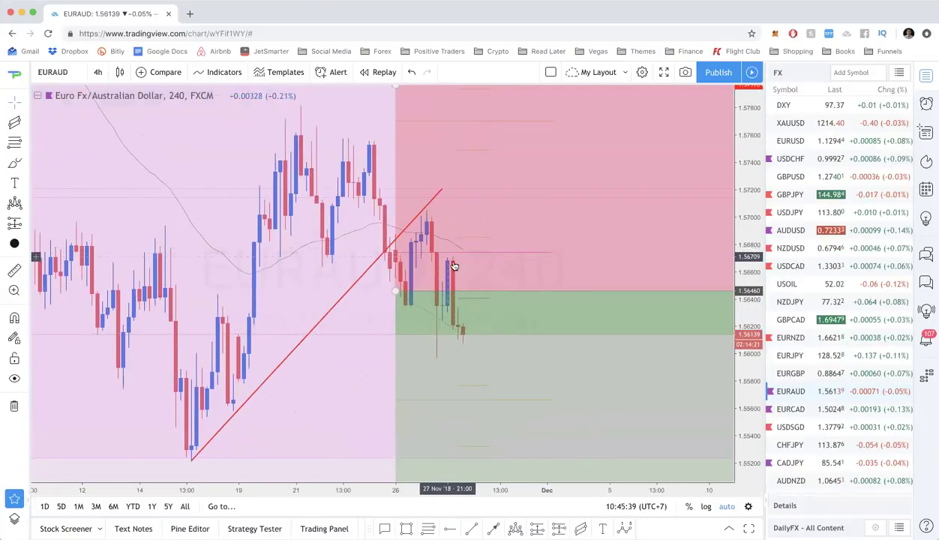
scroll(453, 339, "down", 5)
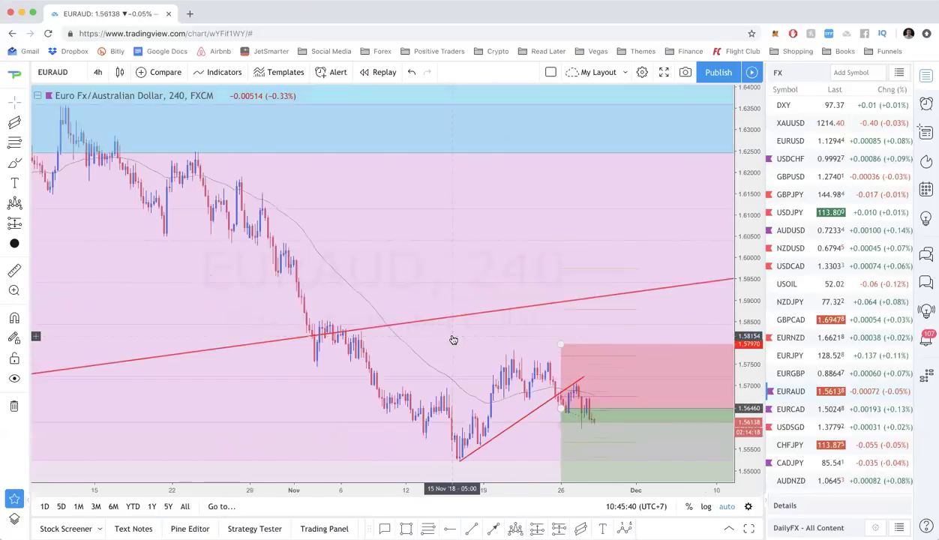
scroll(698, 352, "up", 2)
scroll(475, 329, "up", 2)
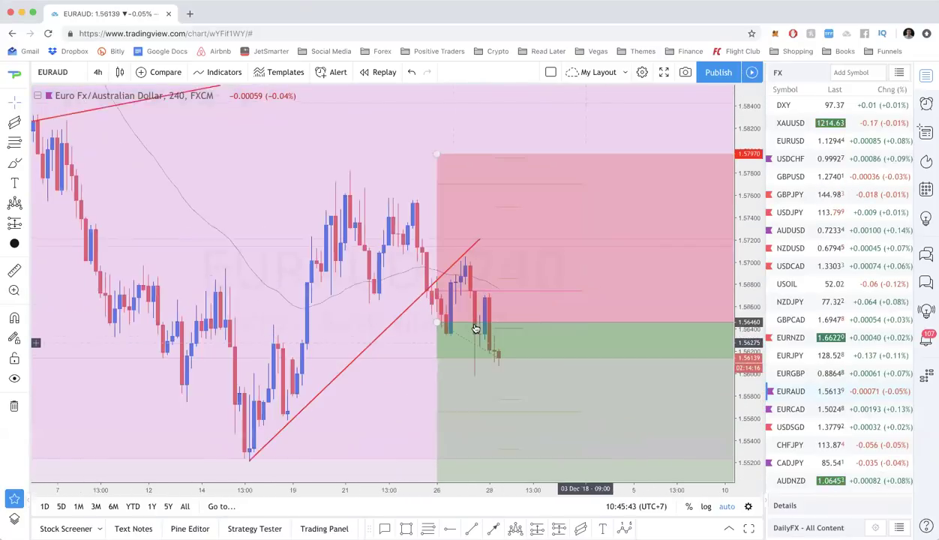
scroll(489, 327, "up", 1)
Step: Set EURAUD to the weekly interval, hide all drawings to inspect the bare candles, and show the drawings again
type("1w")
key("Return")
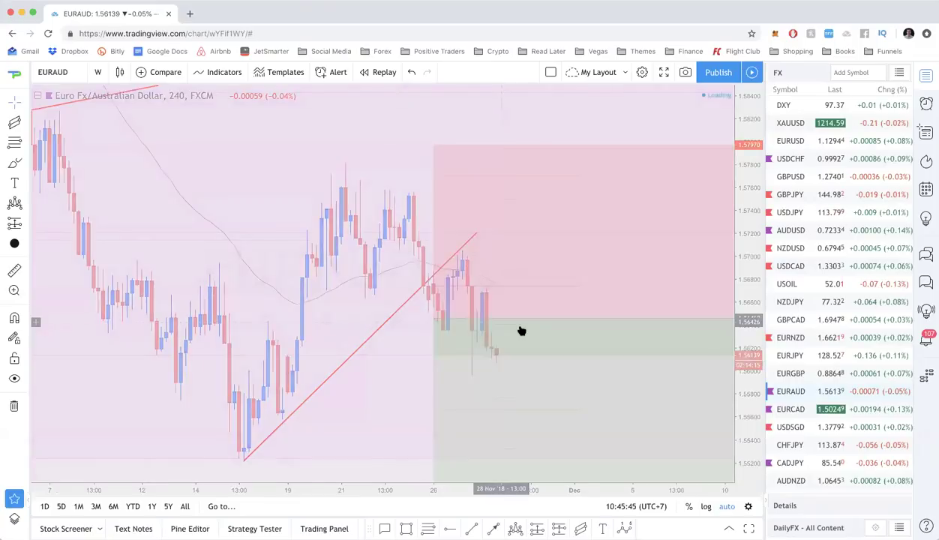
scroll(522, 331, "up", 3)
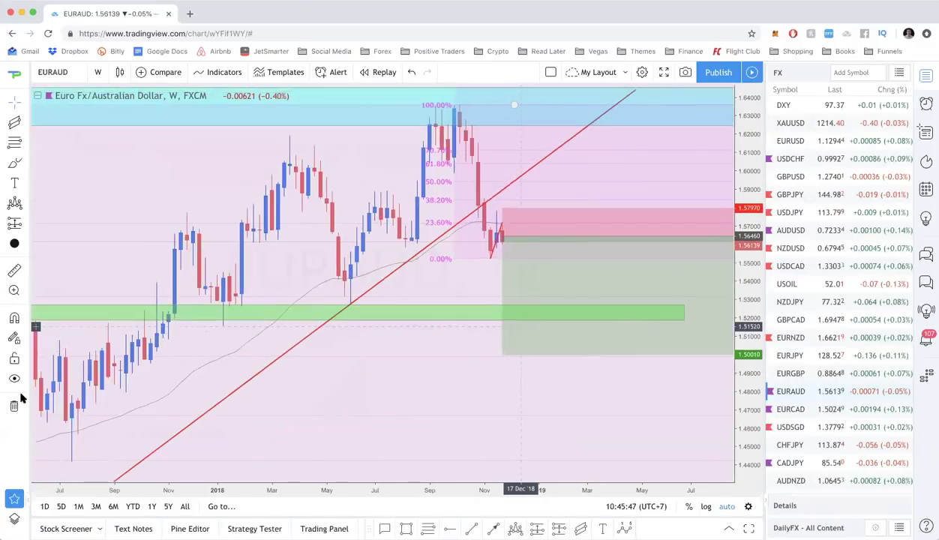
left_click(14, 378)
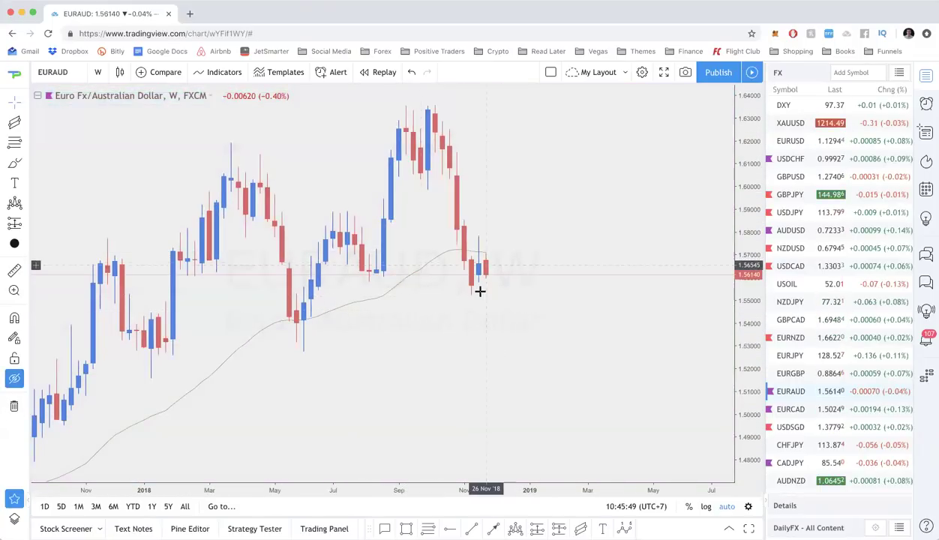
left_click(14, 379)
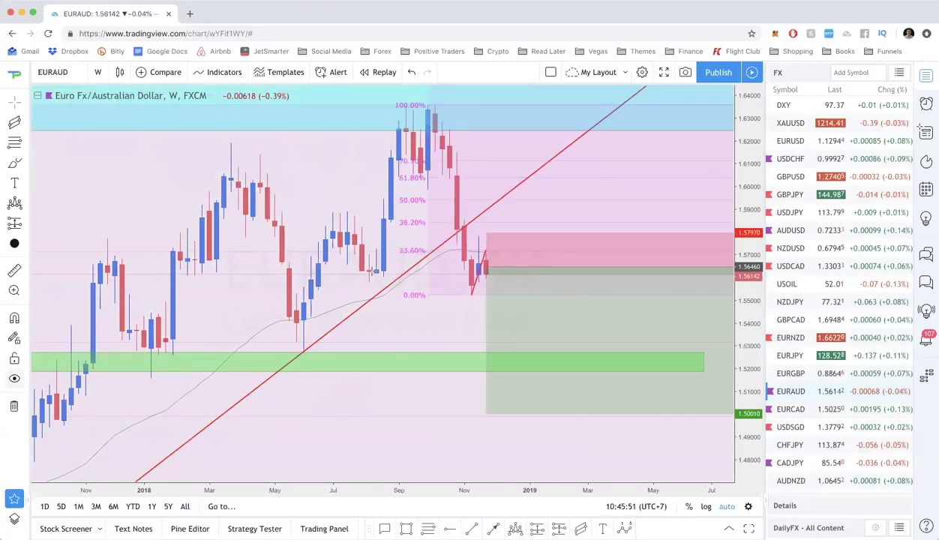
Step: Open the EURCAD chart, set it to the 4-hour interval, and select the short position to review price around its entry
left_click(797, 411)
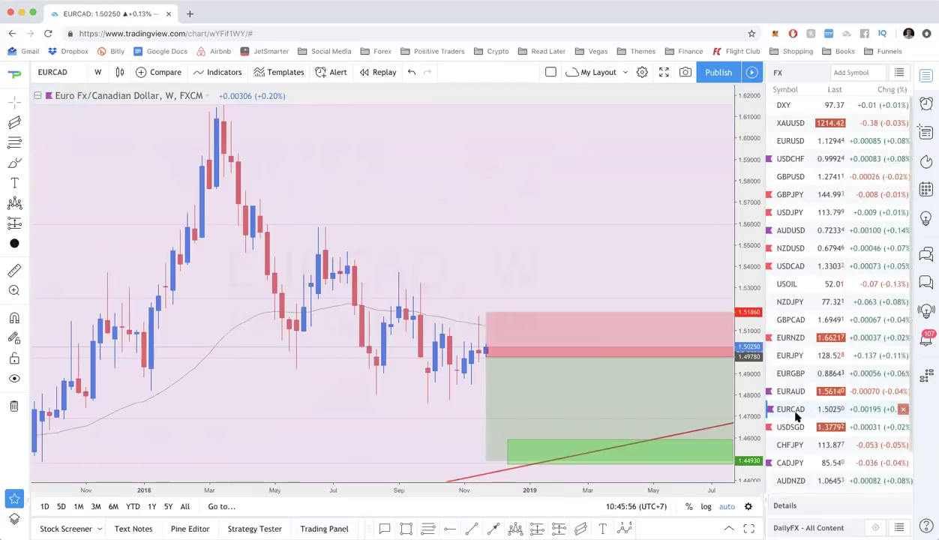
type("4h")
key("Return")
left_click(586, 327)
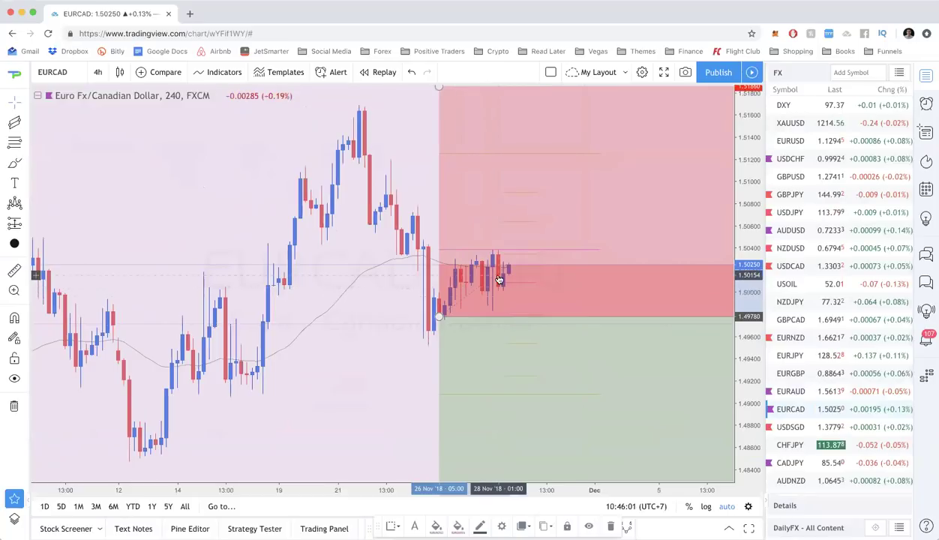
scroll(486, 276, "up", 3)
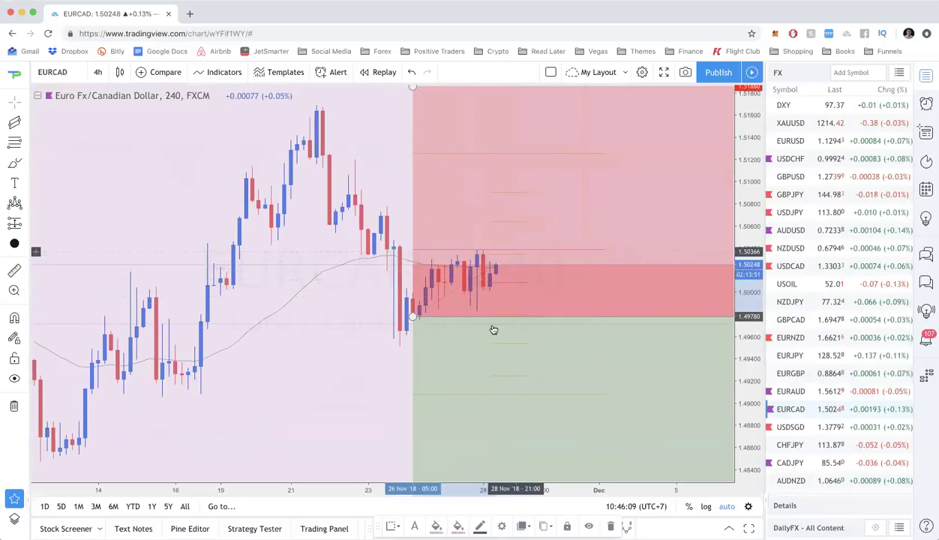
Step: Open the moving average's style settings on the EURCAD 4-hour chart and set its line to a lighter green
scroll(430, 262, "down", 1)
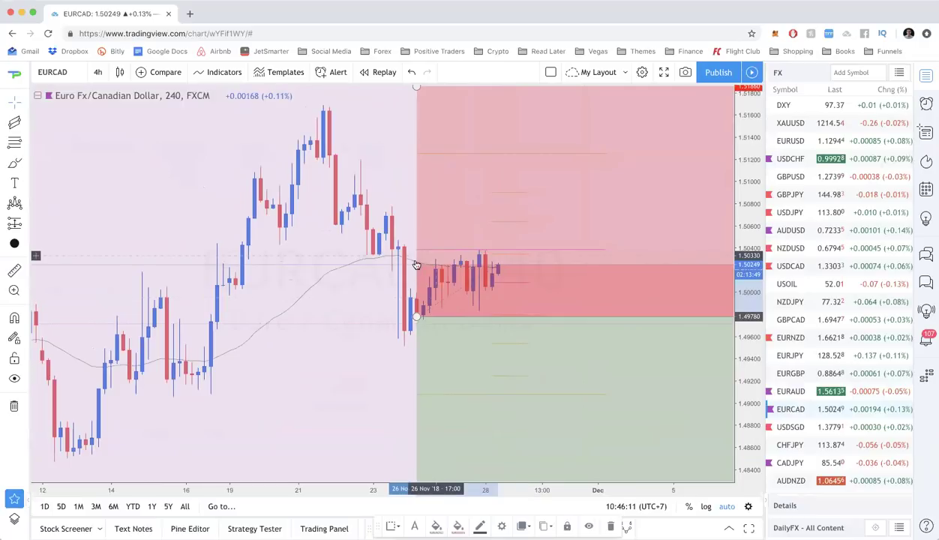
left_click(353, 265)
double_click(353, 267)
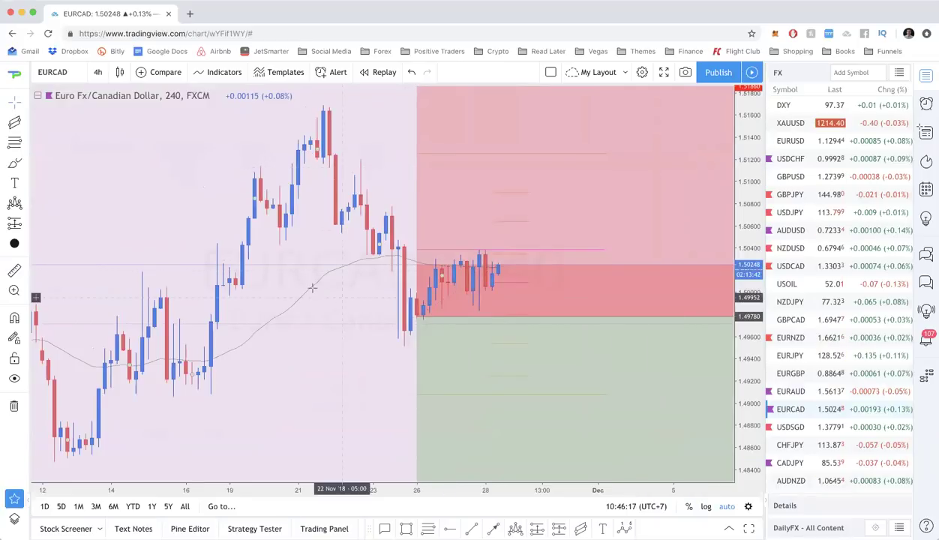
double_click(314, 288)
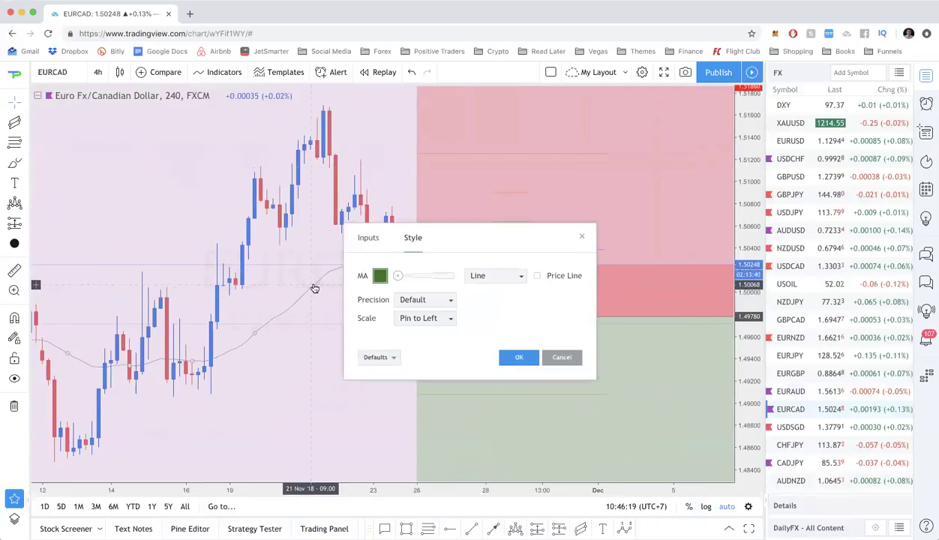
left_click(380, 275)
left_click(422, 350)
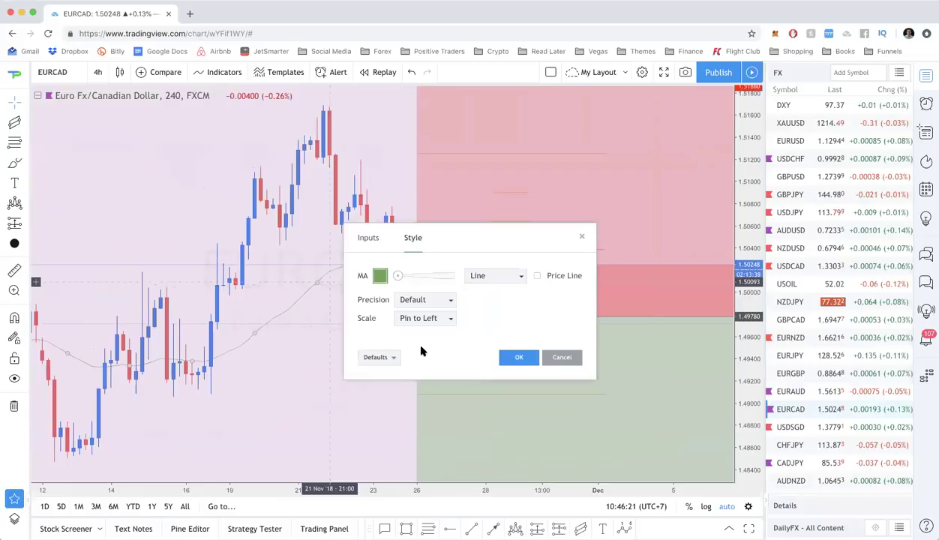
left_click(518, 360)
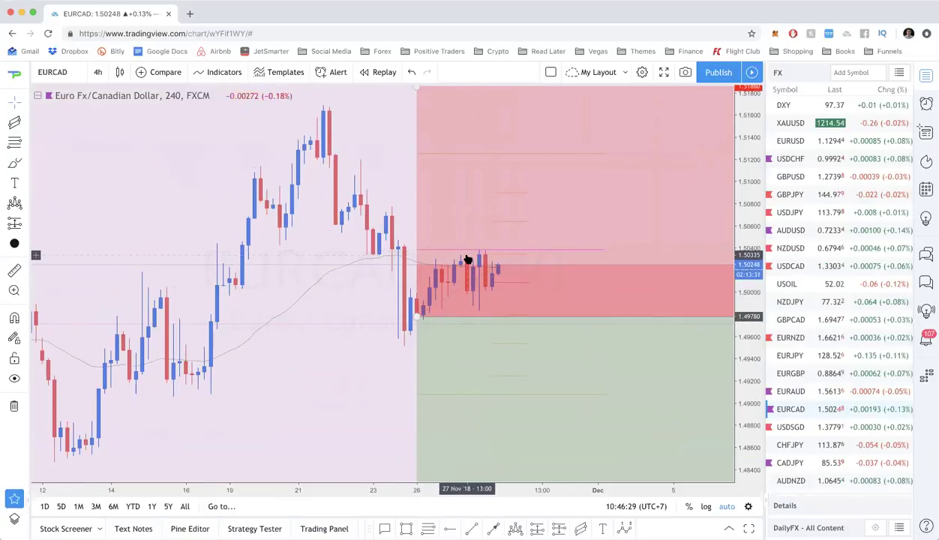
Step: Sketch a freehand horizontal line at about 1.5040 across the EURCAD 4-hour candles, from about 19 to 28 November
scroll(466, 260, "down", 1)
scroll(466, 259, "down", 2)
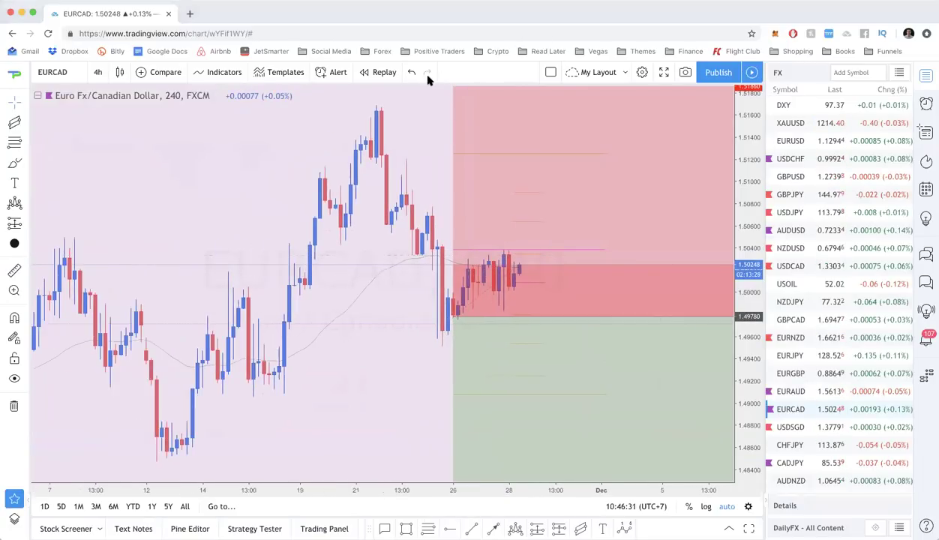
left_click_drag(314, 246, 460, 250)
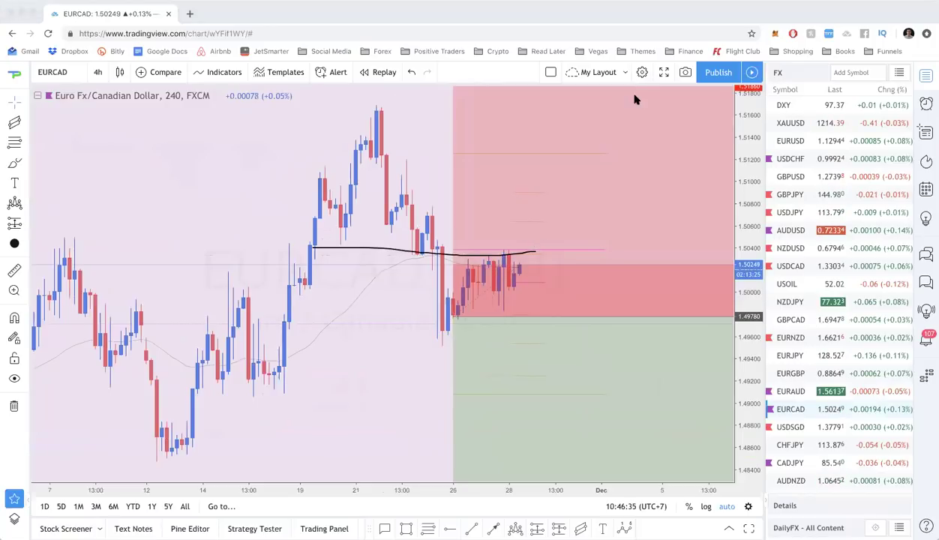
Step: Clear the sketched line and set EURCAD to the weekly interval to review the short position against the green zone
left_click(411, 72)
type("1W")
key("Return")
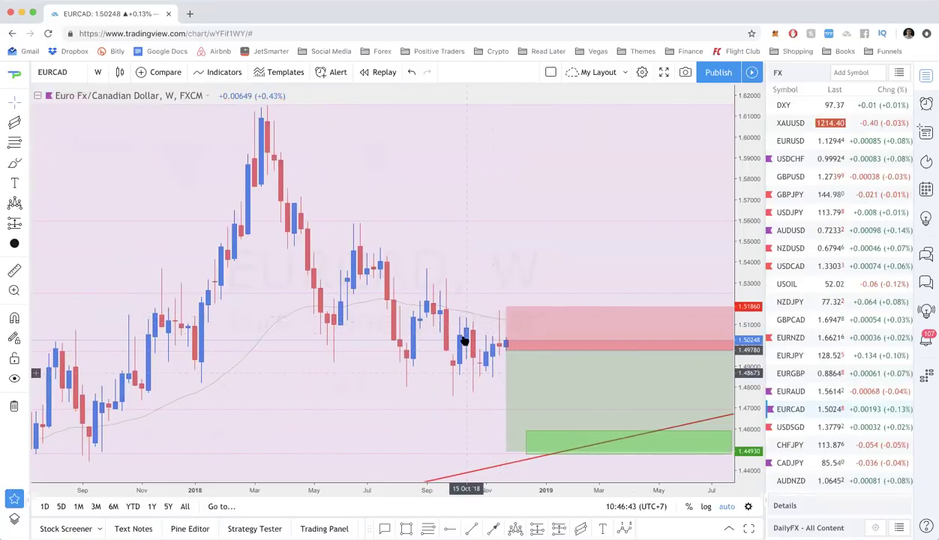
Step: Open the USDSGD chart and examine price against the rising trendlines on the weekly and daily intervals
left_click(810, 427)
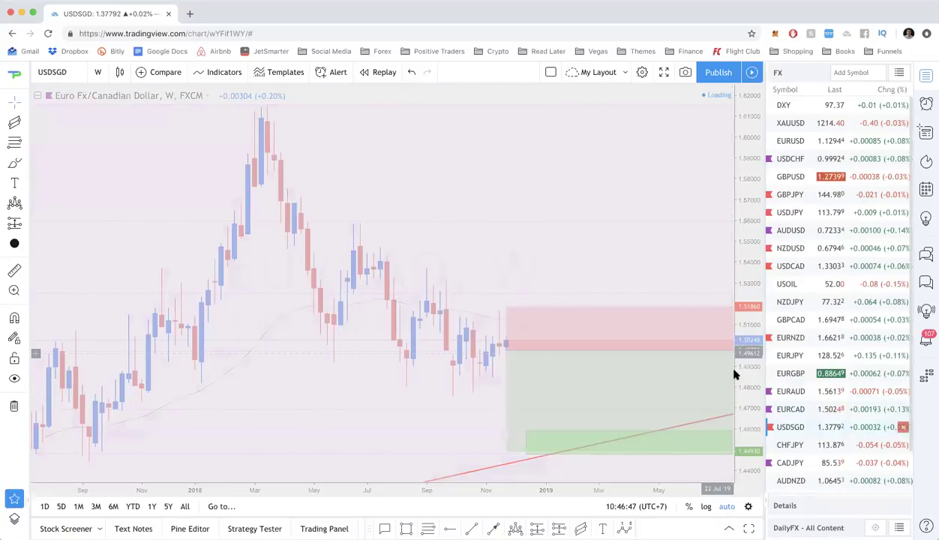
scroll(623, 245, "down", 2)
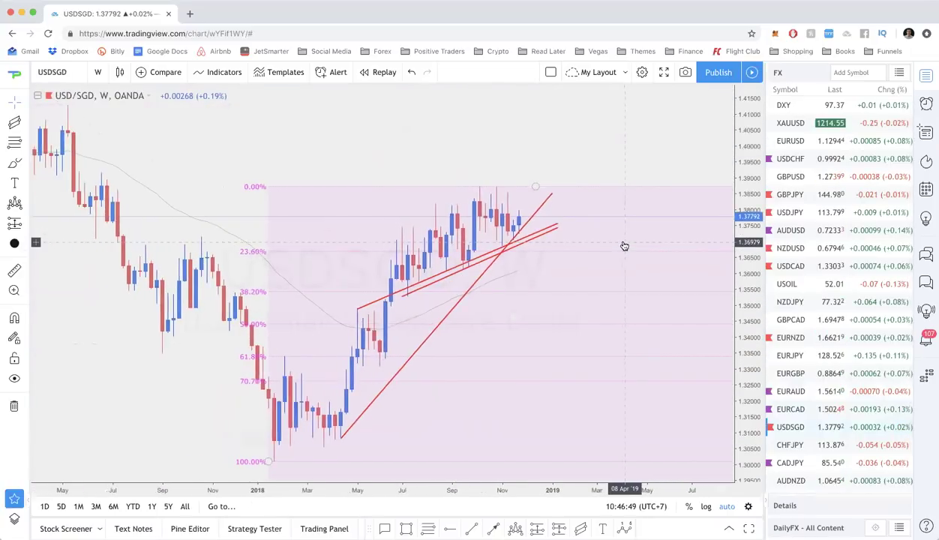
scroll(622, 245, "down", 2)
type("1D")
key("Return")
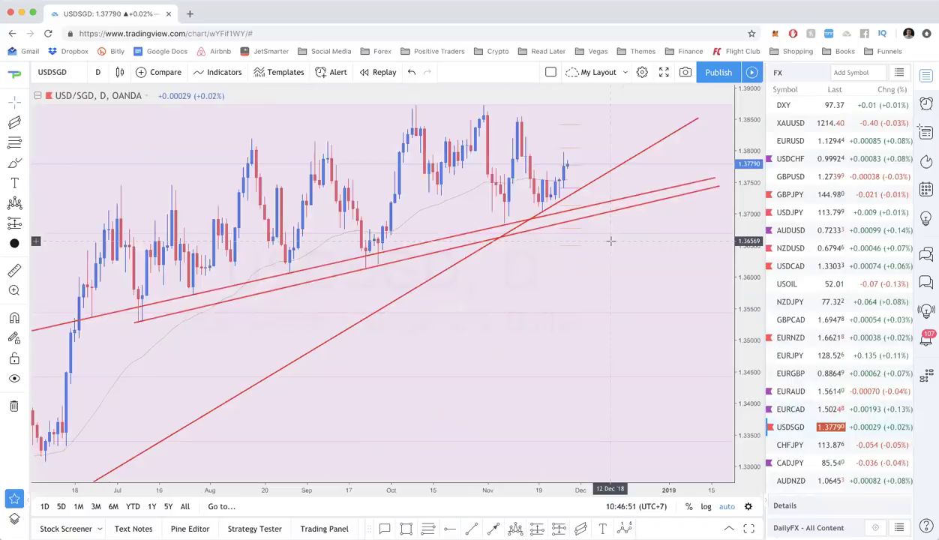
Step: Examine USDSGD on the 4-hour interval, and return to the daily interval to review the wider trend and trendlines
scroll(609, 240, "up", 2)
type("4h")
key("Return")
scroll(615, 172, "down", 2)
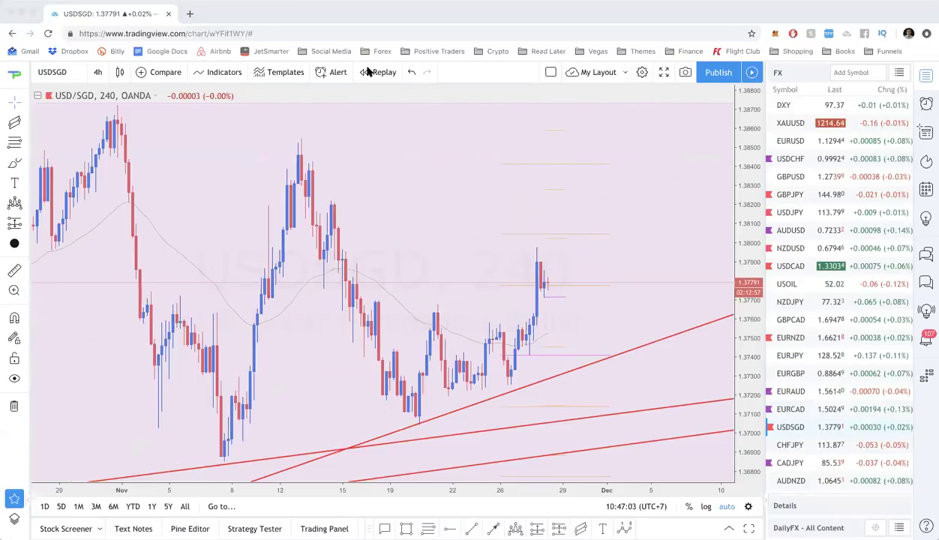
type("1d")
key("Return")
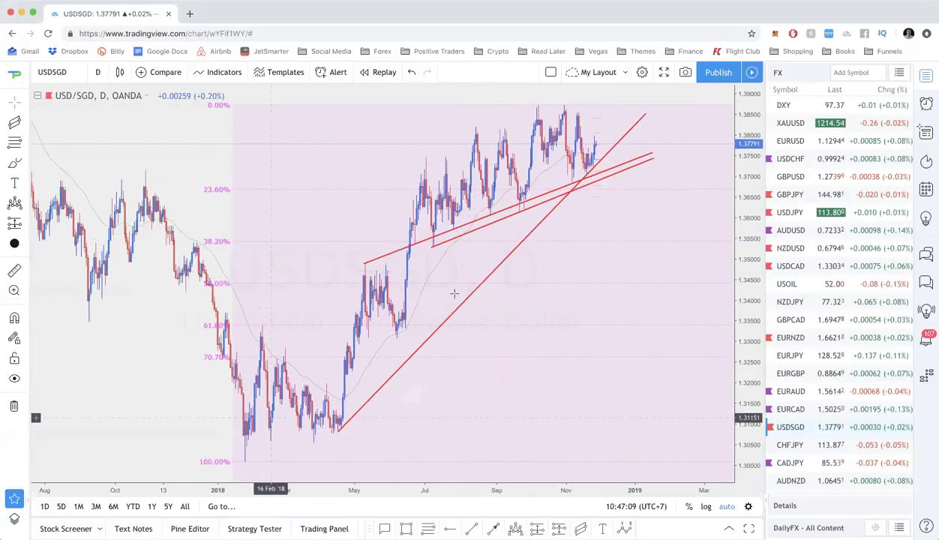
scroll(583, 204, "up", 1)
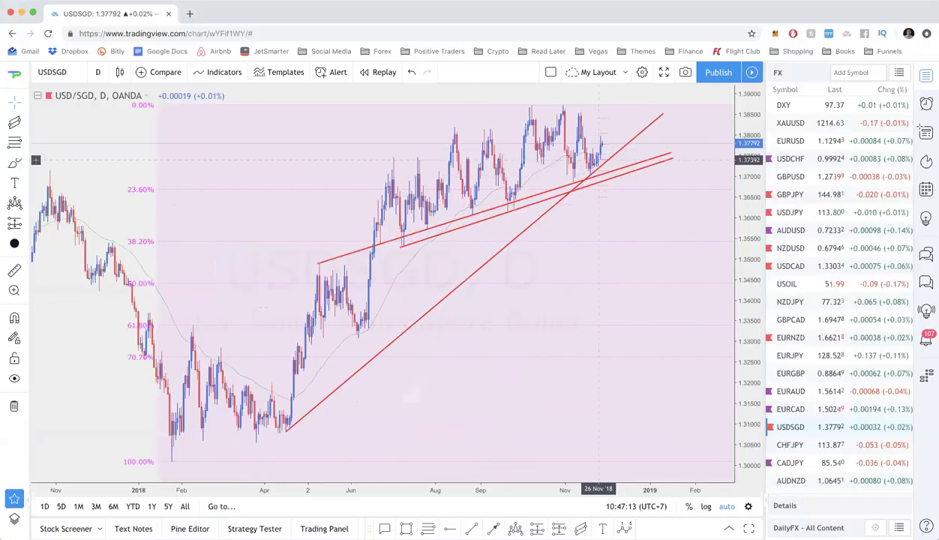
Step: Set USDSGD to the weekly interval, hide all drawings to inspect the bare candles, and show the drawings again
type("1W")
key("Return")
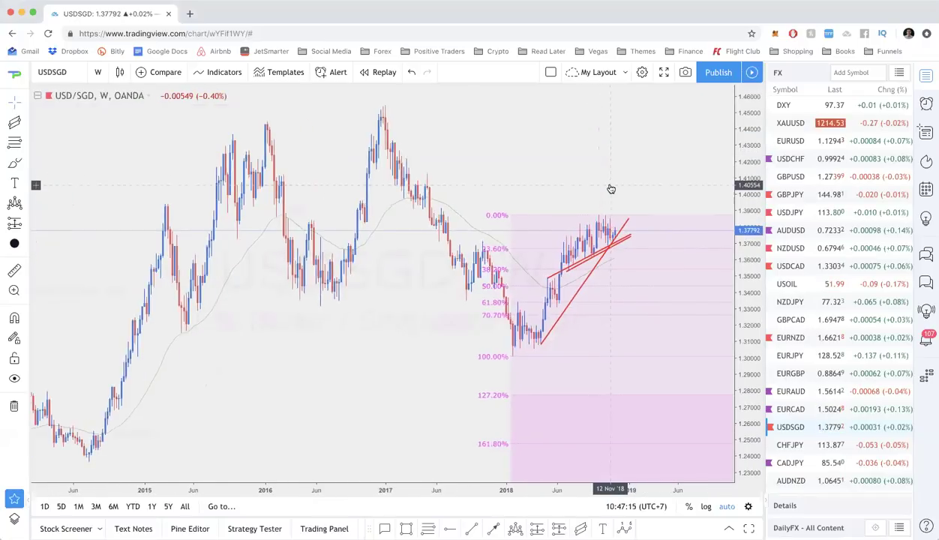
left_click(15, 378)
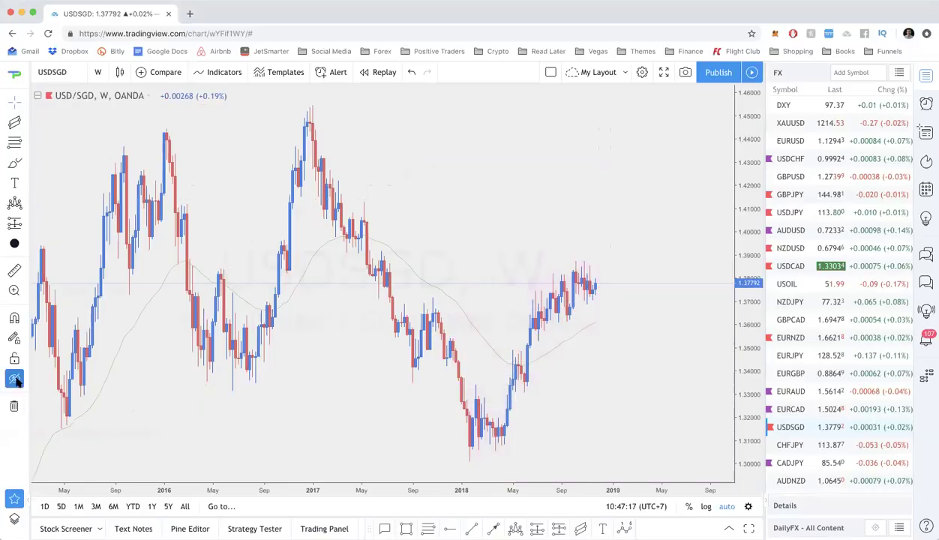
scroll(558, 214, "up", 2)
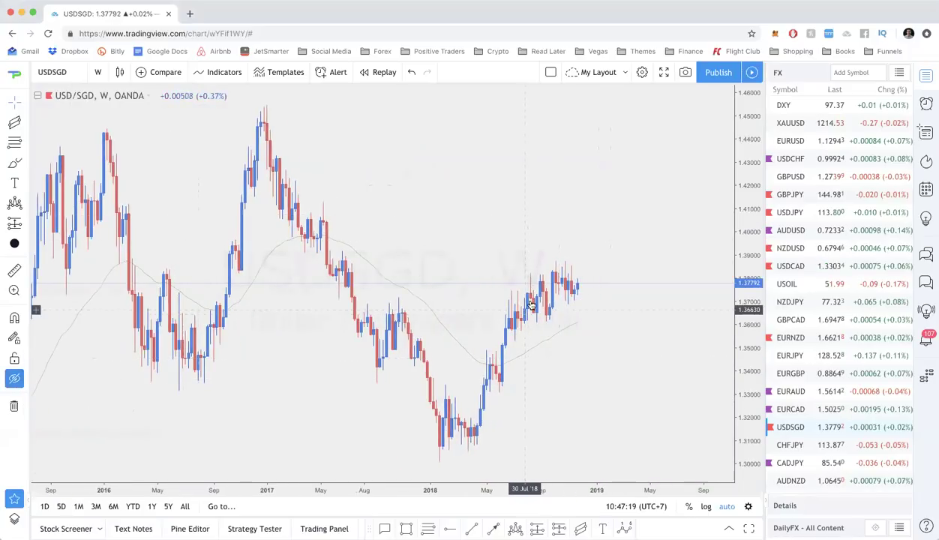
left_click(14, 378)
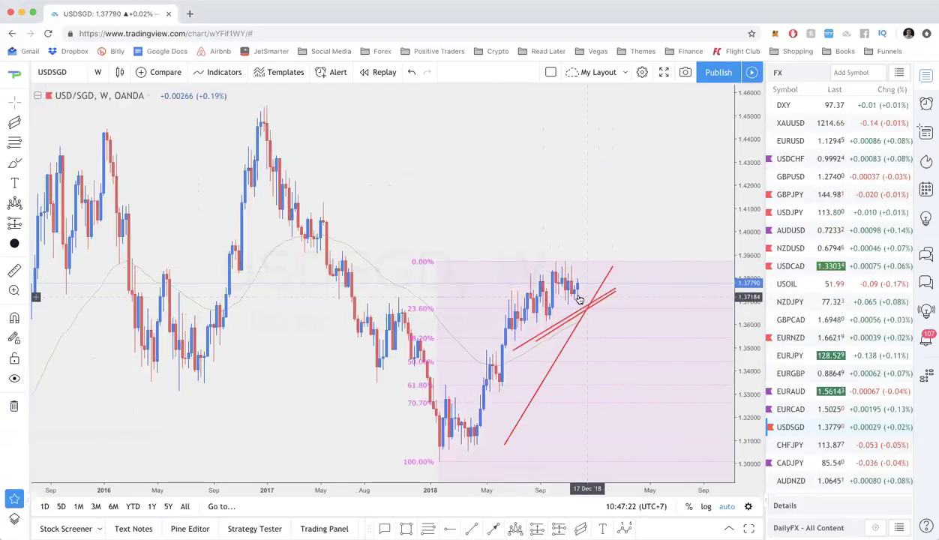
scroll(582, 308, "up", 2)
scroll(581, 323, "up", 2)
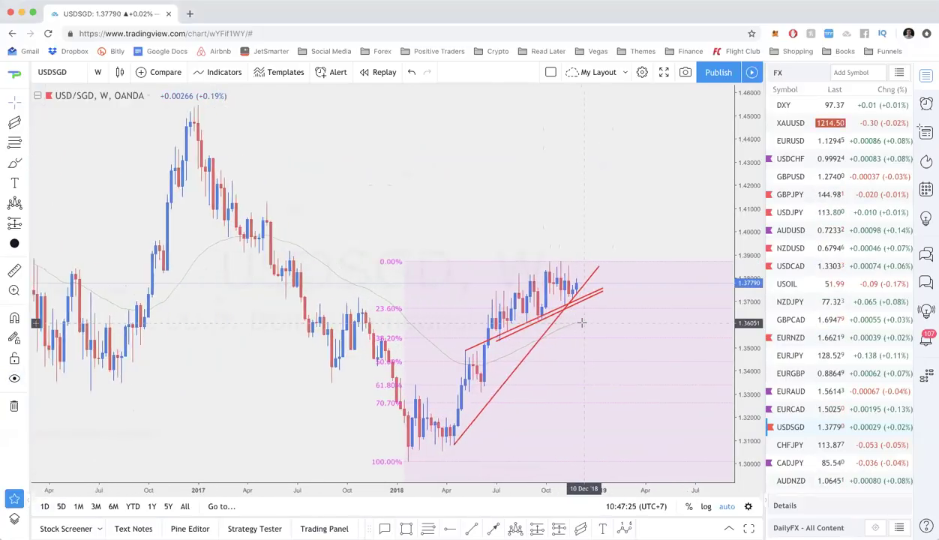
Step: Open the CADJPY chart on the 1-hour interval and review the open short position above the rising trendline
left_click(807, 463)
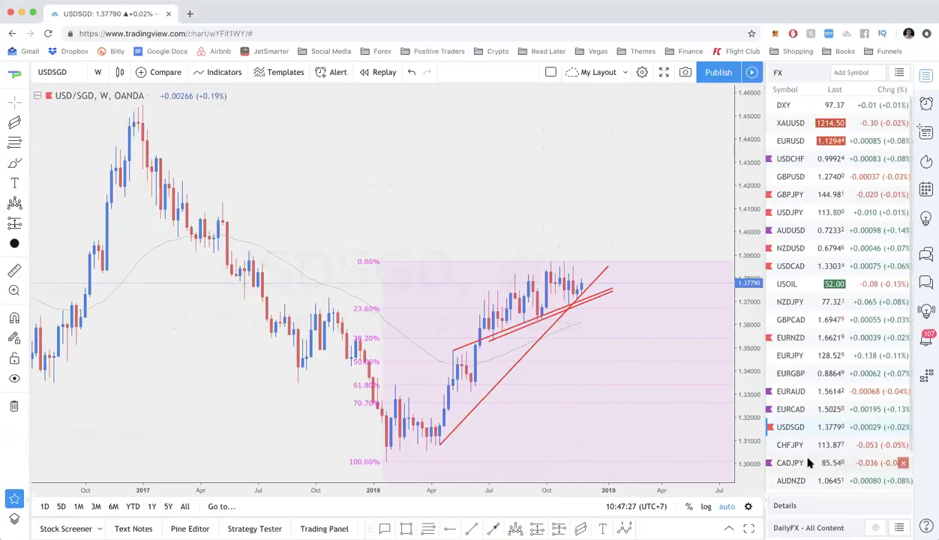
type("1h")
key("Return")
scroll(570, 398, "down", 4)
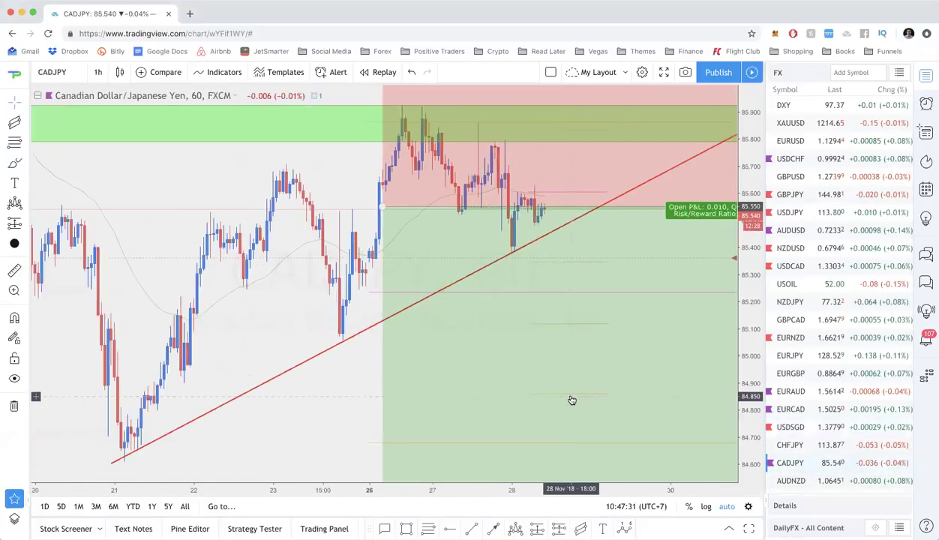
scroll(571, 399, "up", 1)
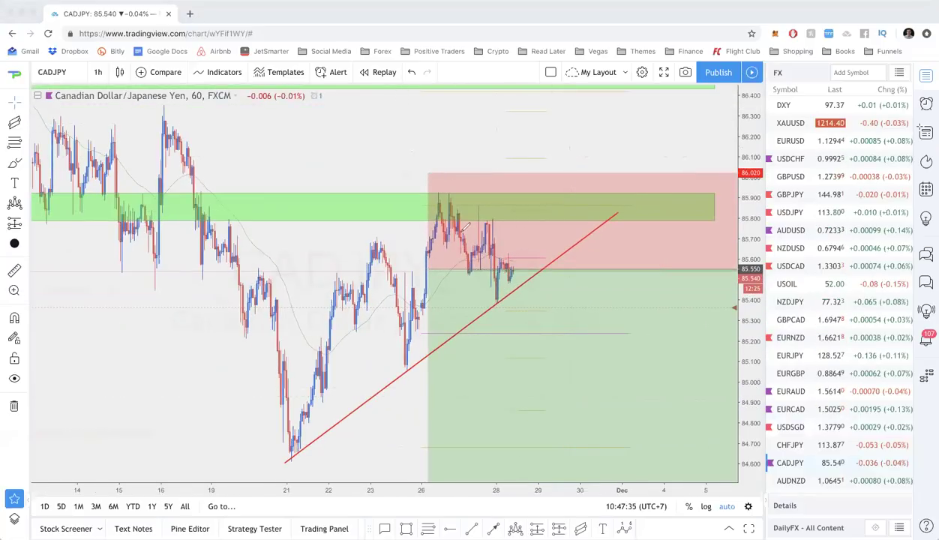
Step: Sketch freehand marks on CADJPY: circle the low near 85.550, trace the swings after it, and underline the 86.020 stop level
mouse_move(471, 272)
left_mouse_down()
mouse_move(462, 268)
mouse_move(482, 210)
left_mouse_up()
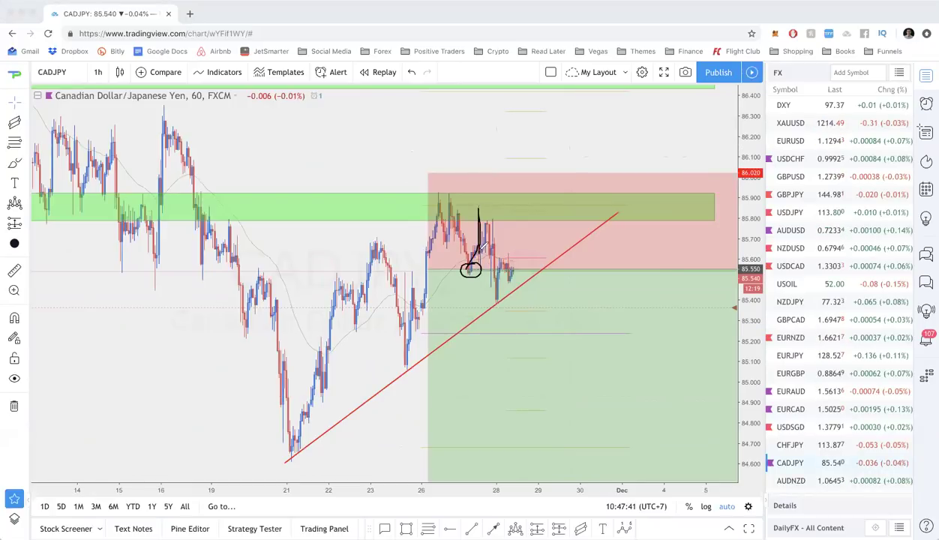
mouse_move(493, 229)
left_mouse_down()
mouse_move(489, 259)
mouse_move(499, 271)
mouse_move(486, 210)
left_mouse_up()
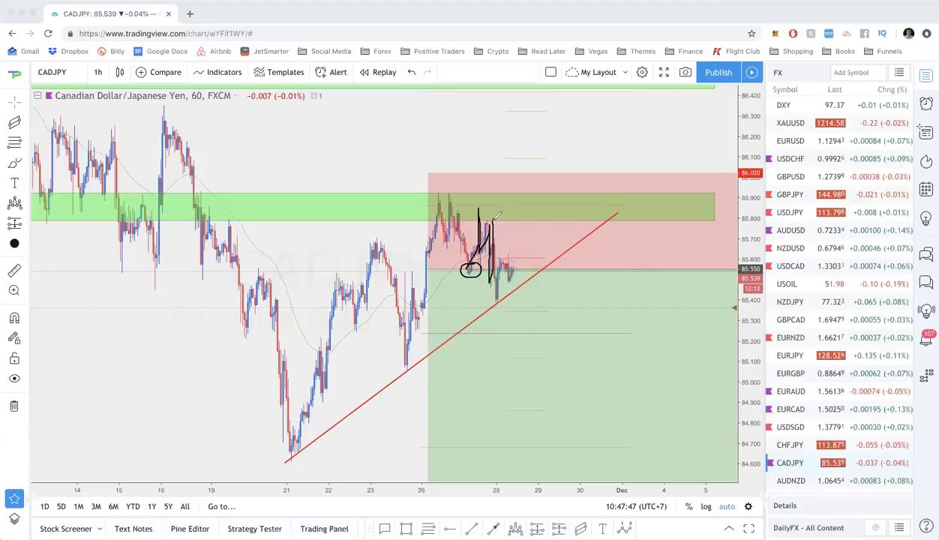
left_click_drag(478, 173, 459, 172)
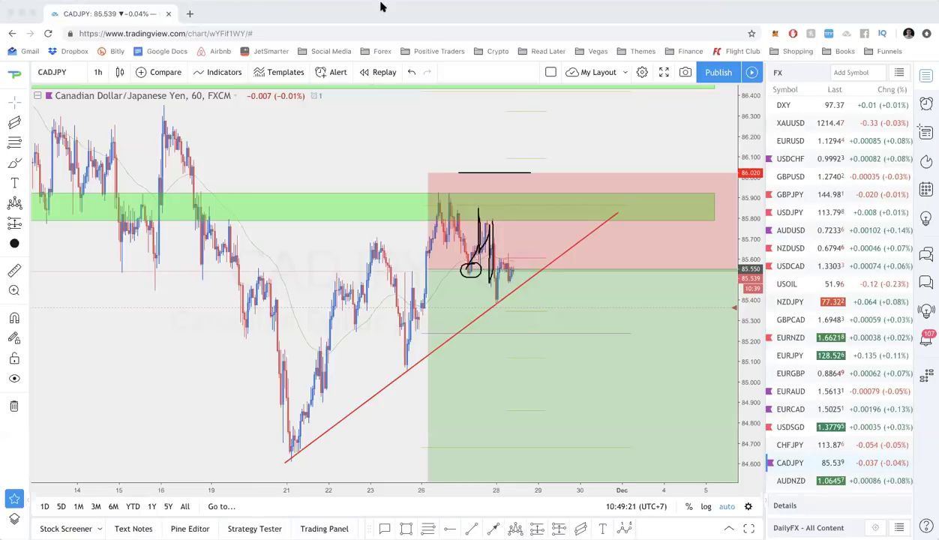
Step: Load the bookmarked PT Public MAM System page on Myfxbook in a new browser tab, continuing past the ad blocker notice
key("super+t")
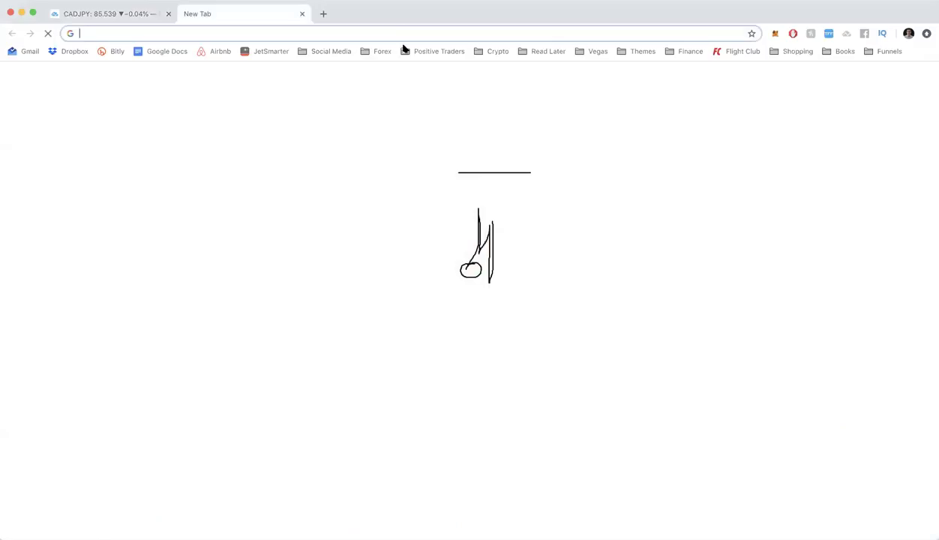
left_click(411, 51)
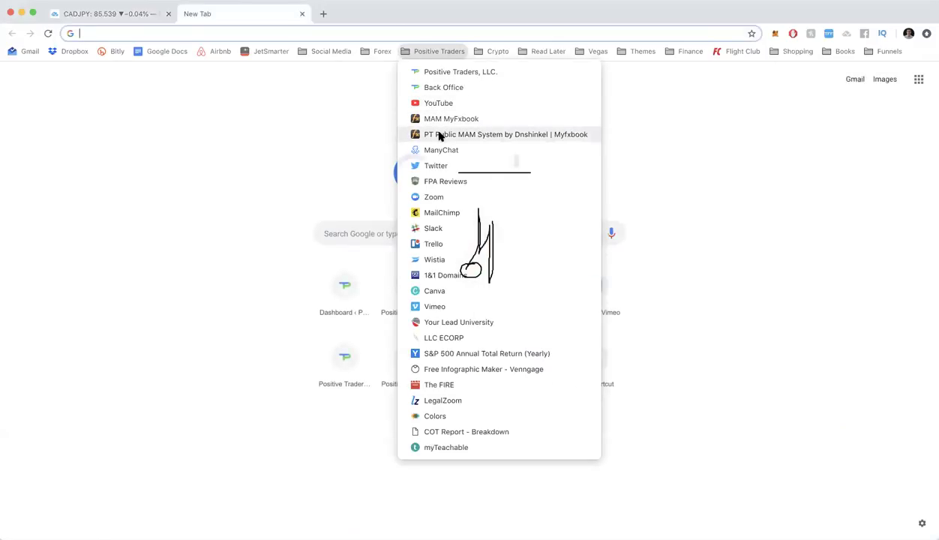
left_click(443, 135)
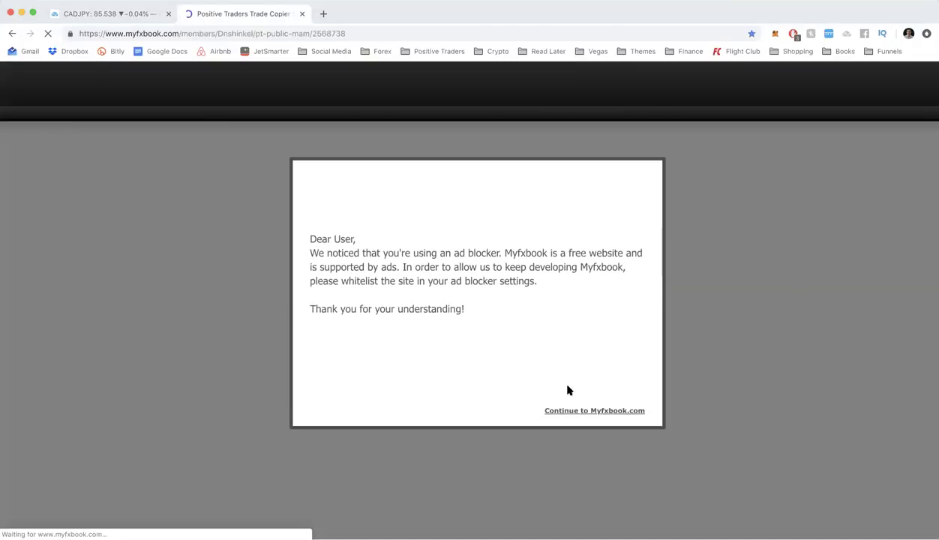
left_click(578, 401)
scroll(570, 316, "down", 5)
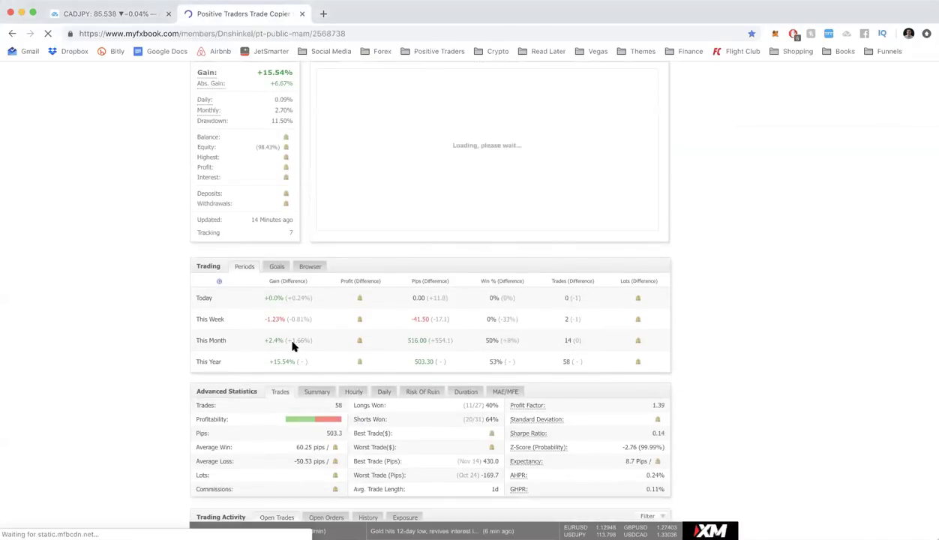
Step: Highlight the This Month gain and inspect the monthly analytics for September, August and July 2018
left_click_drag(257, 341, 319, 342)
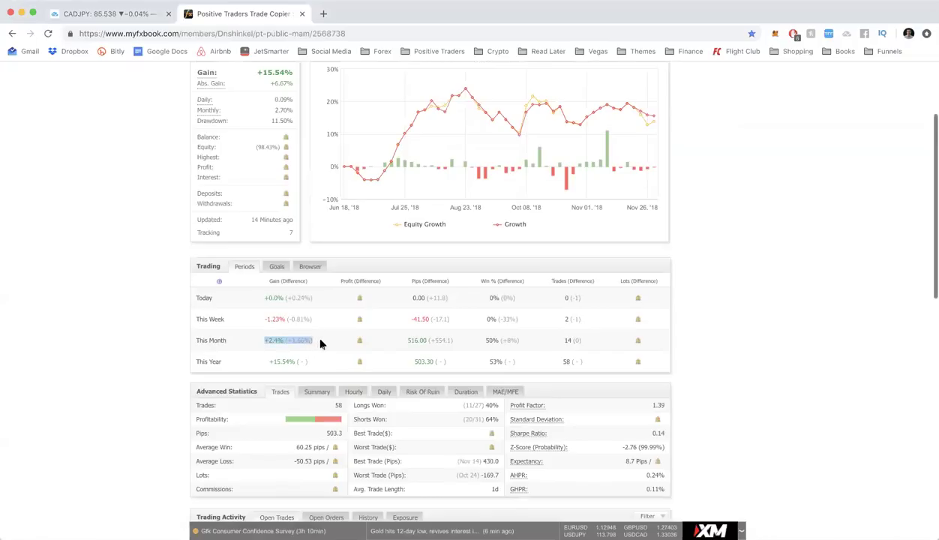
scroll(321, 344, "down", 5)
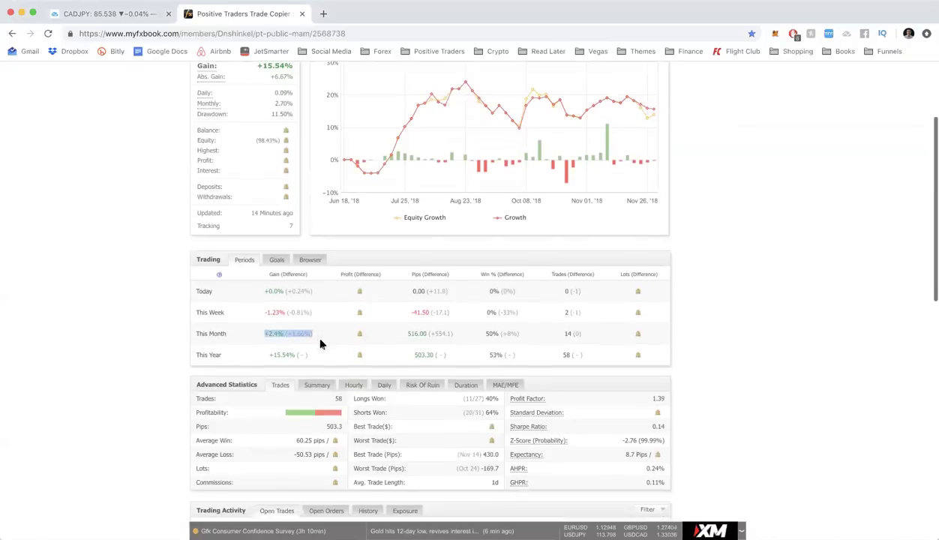
mouse_move(397, 379)
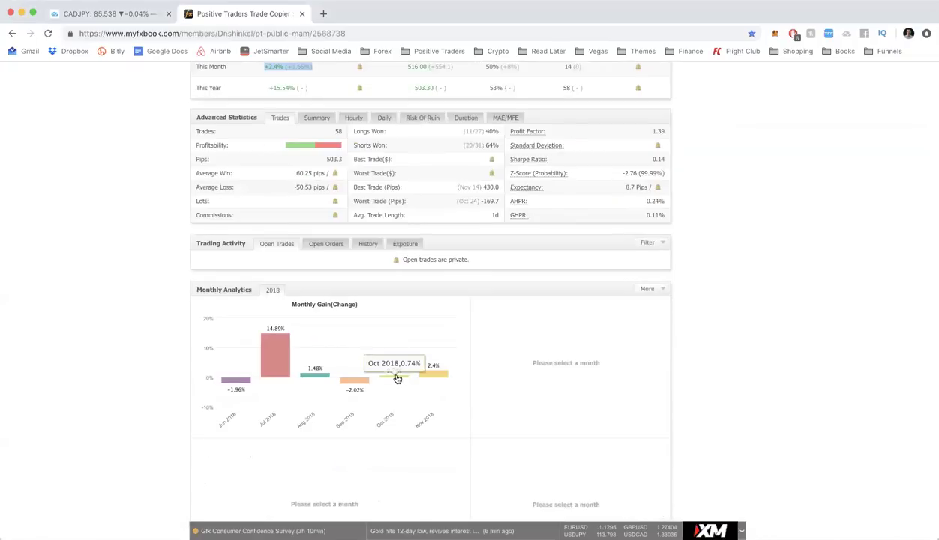
left_click(358, 382)
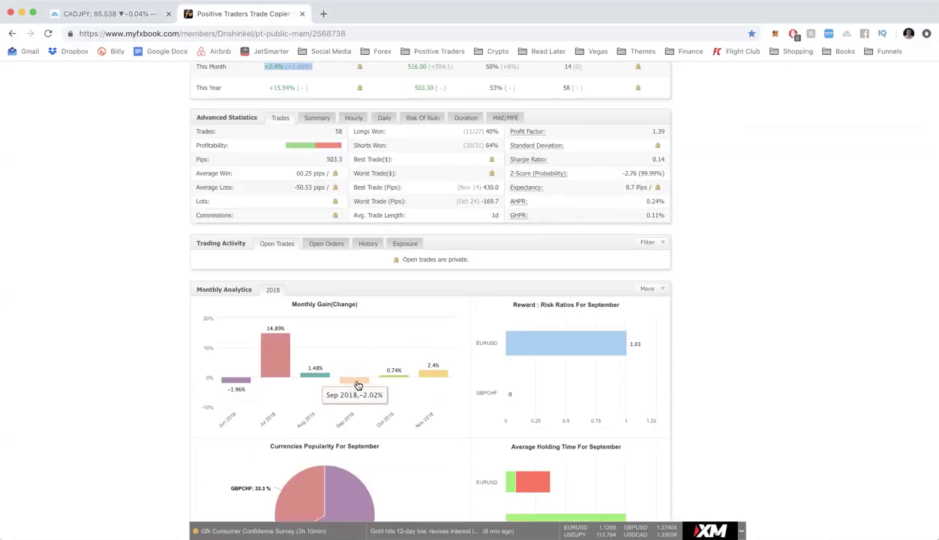
left_click(315, 377)
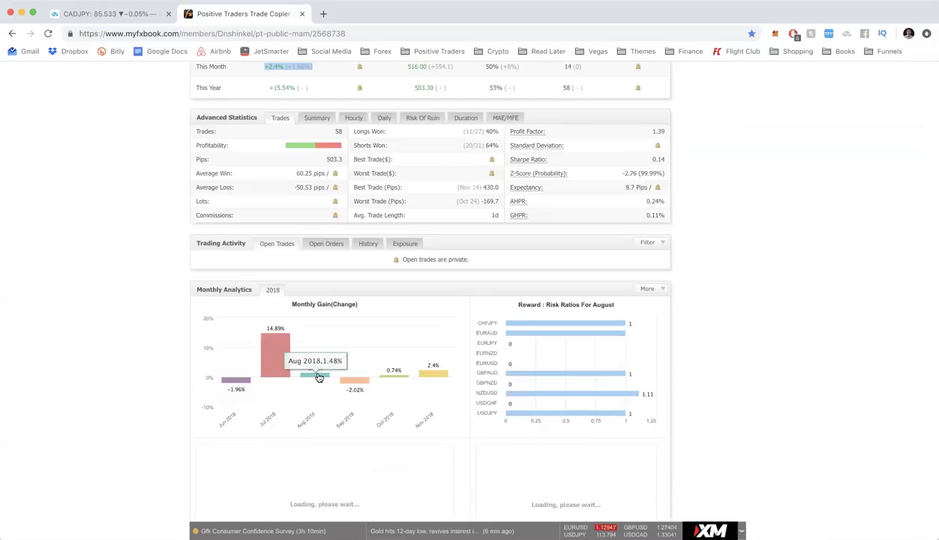
left_click(282, 348)
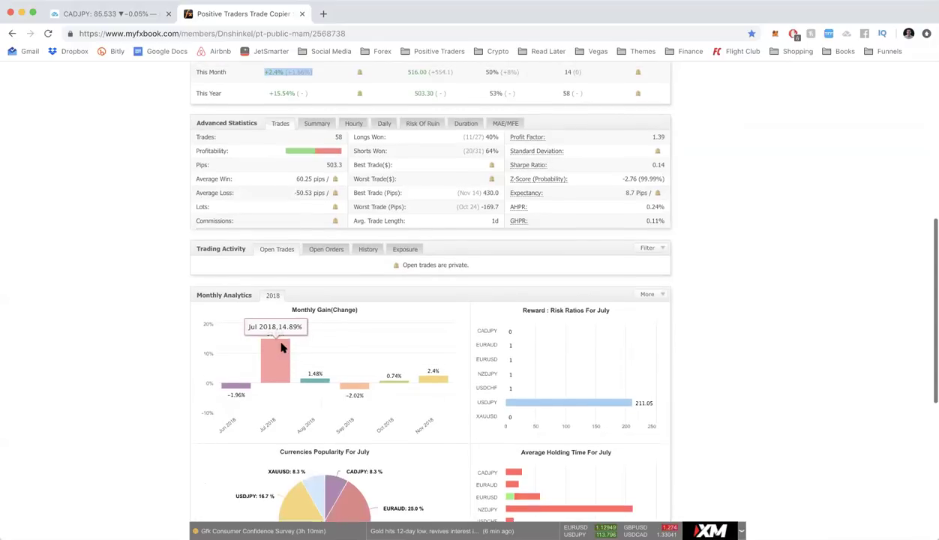
Step: Review the Risk Of Ruin statistics and the won-versus-lost breakdown of the Profitability bar in the Trades statistics
scroll(405, 197, "up", 2)
left_click(407, 195)
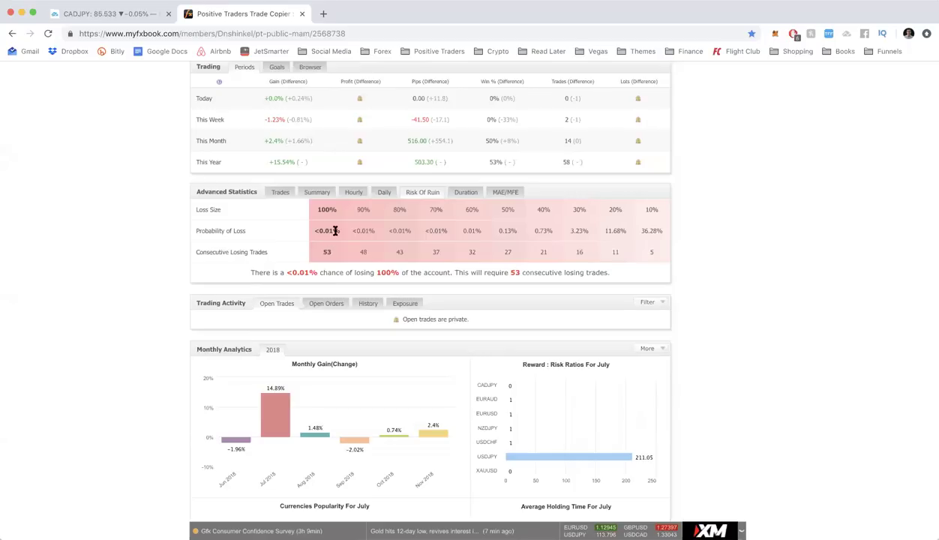
left_click(280, 192)
mouse_move(306, 224)
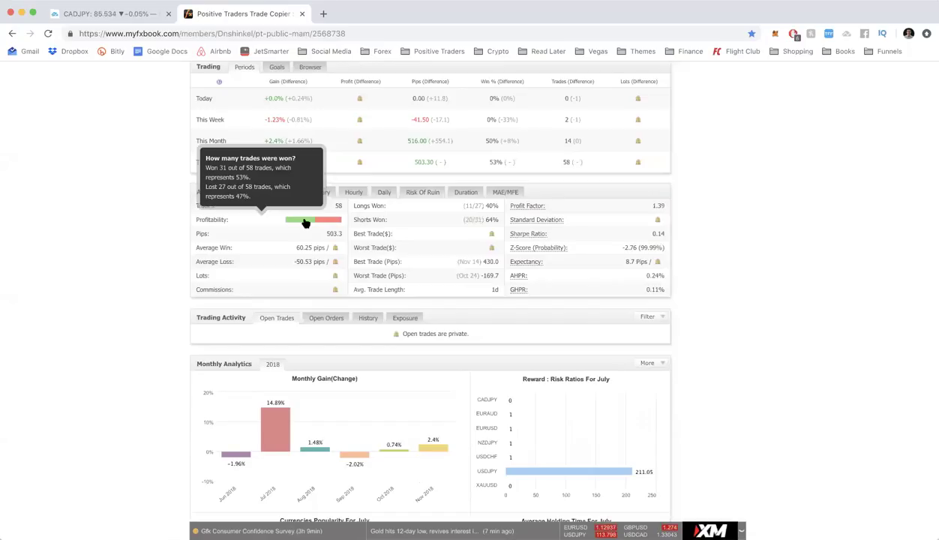
Step: Highlight the Shorts Won, Worst Trade (Pips) and Best Trade (Pips) rows in the Advanced Statistics
mouse_move(497, 206)
left_mouse_down()
mouse_move(344, 208)
mouse_move(413, 223)
mouse_move(493, 218)
left_mouse_up()
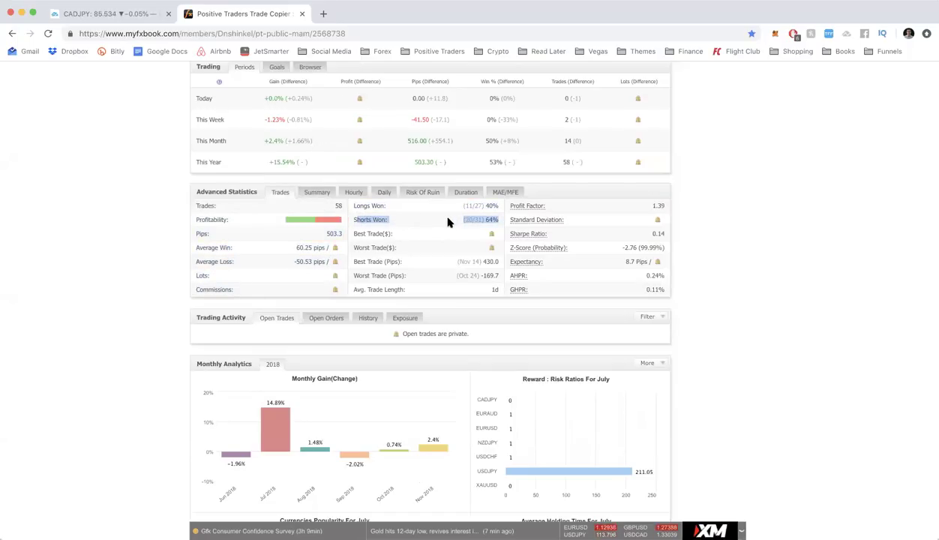
left_click_drag(352, 276, 500, 280)
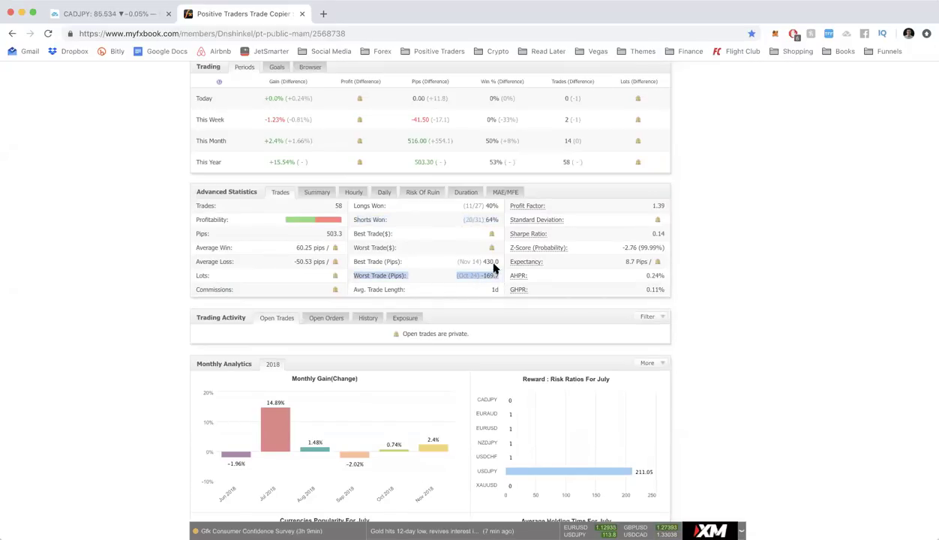
left_click_drag(497, 262, 349, 263)
left_click(487, 261)
left_click_drag(496, 260, 339, 261)
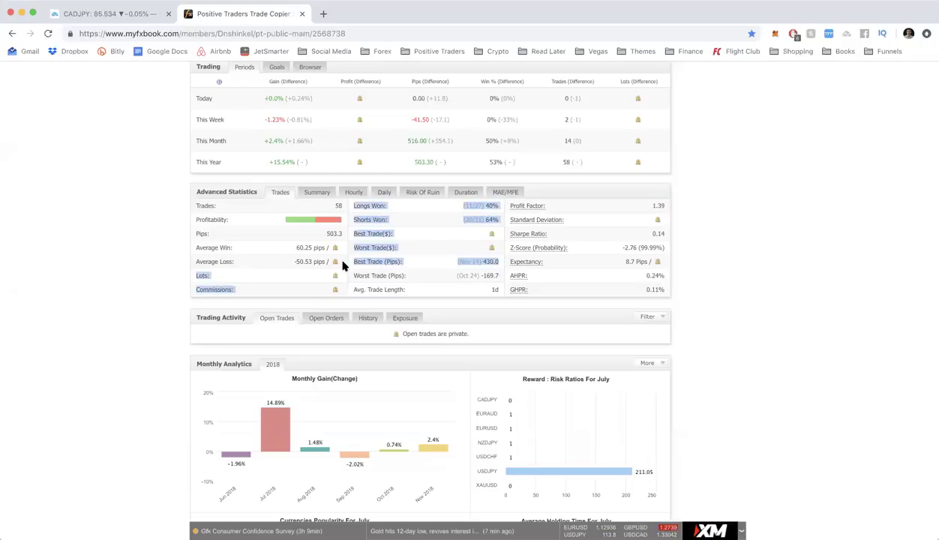
left_click(458, 261)
left_click_drag(487, 262, 378, 261)
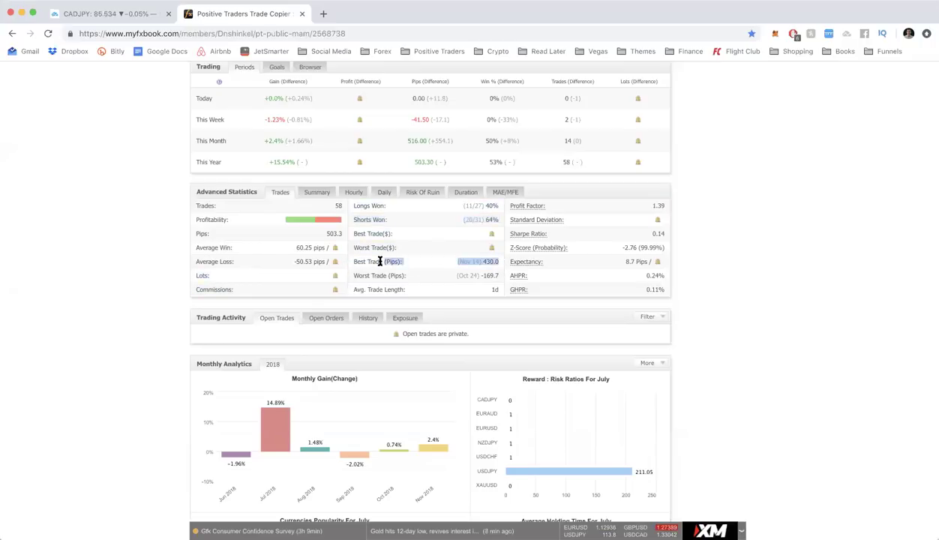
Step: Switch to TradingView, open the XAUUSD 1-hour chart and examine the mid-November rally from the 1200.00 level
left_click(94, 12)
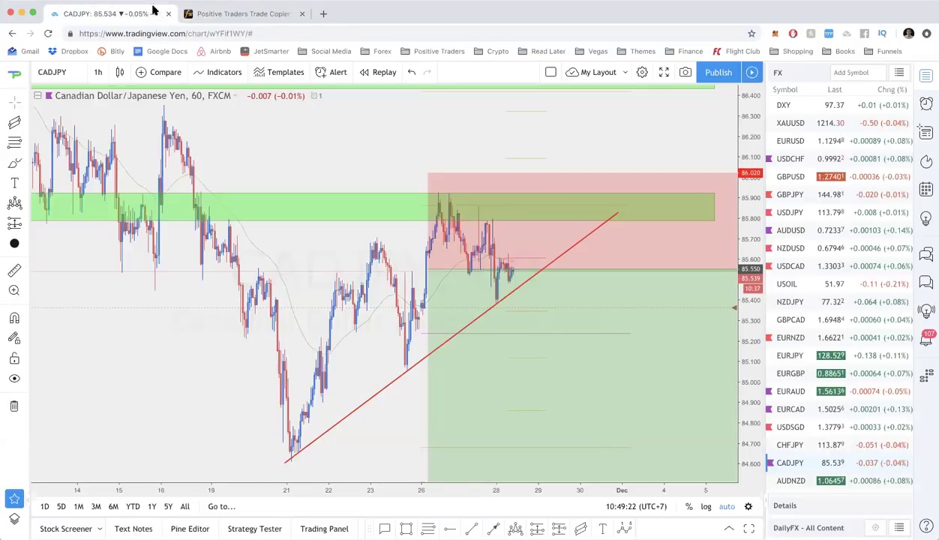
left_click(853, 123)
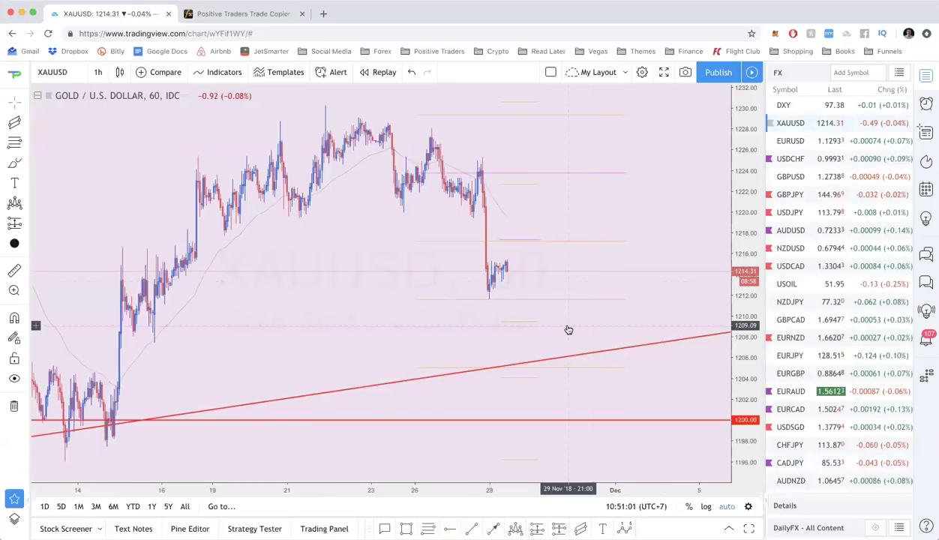
scroll(568, 329, "down", 5)
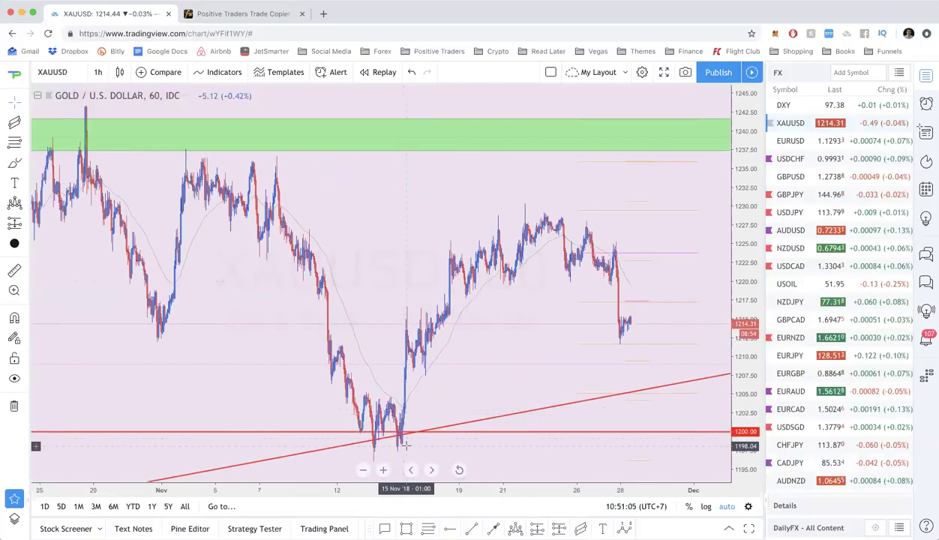
scroll(405, 446, "up", 1)
scroll(405, 445, "up", 2)
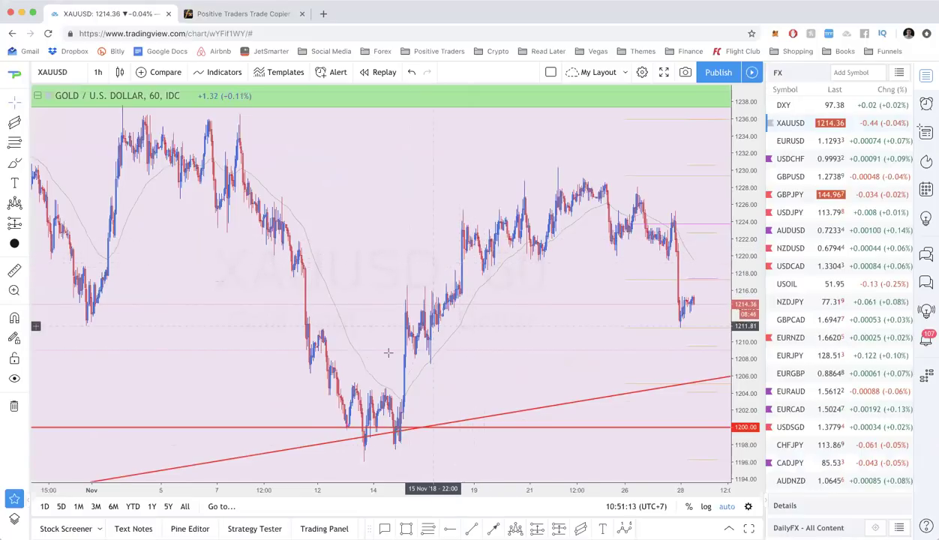
scroll(388, 352, "up", 3)
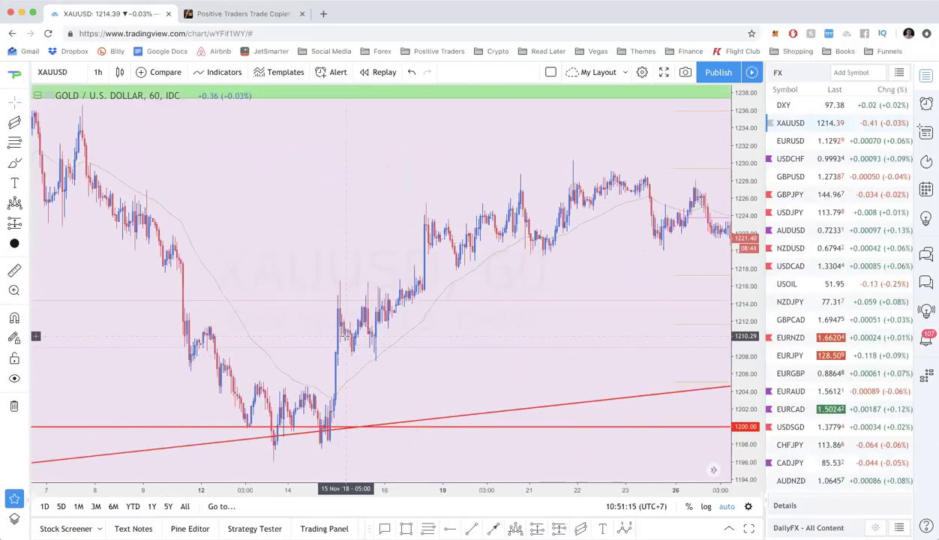
scroll(351, 342, "down", 3)
scroll(345, 337, "down", 2)
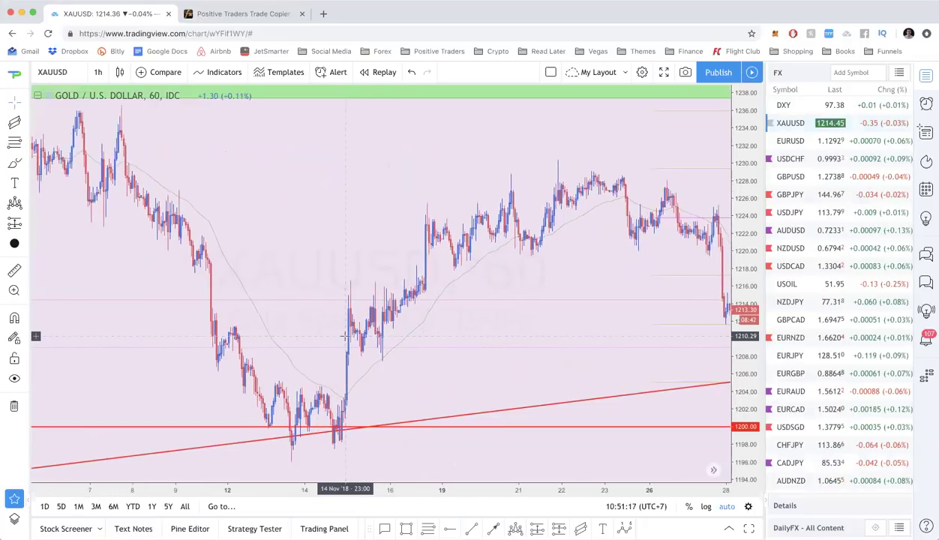
scroll(346, 337, "up", 2)
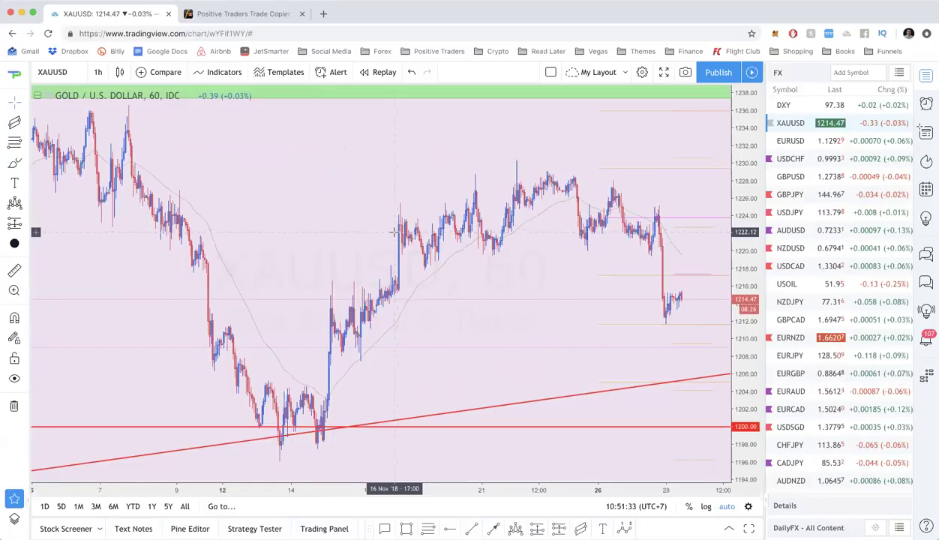
scroll(337, 240, "up", 2)
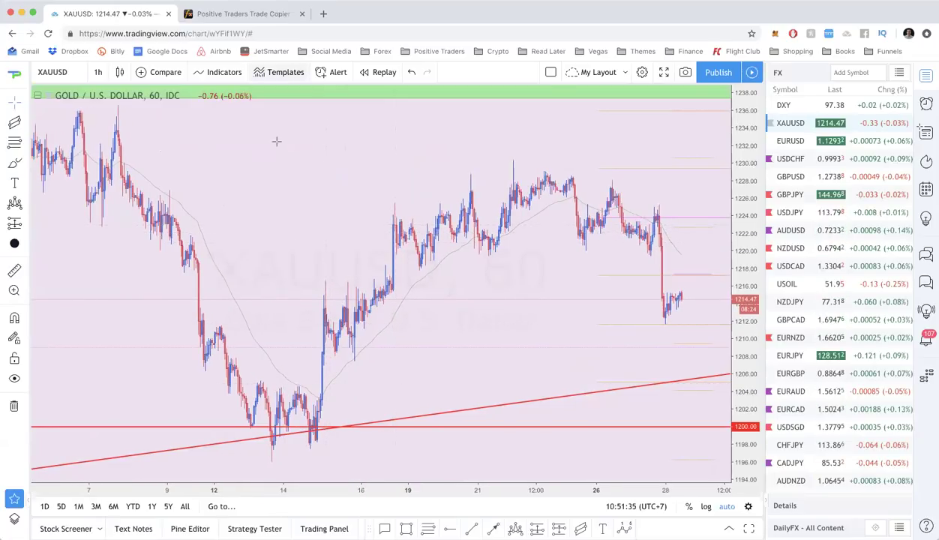
Step: Return to the Myfxbook page and highlight the Best Trade (Pips) figure dated Nov 14
left_click(253, 15)
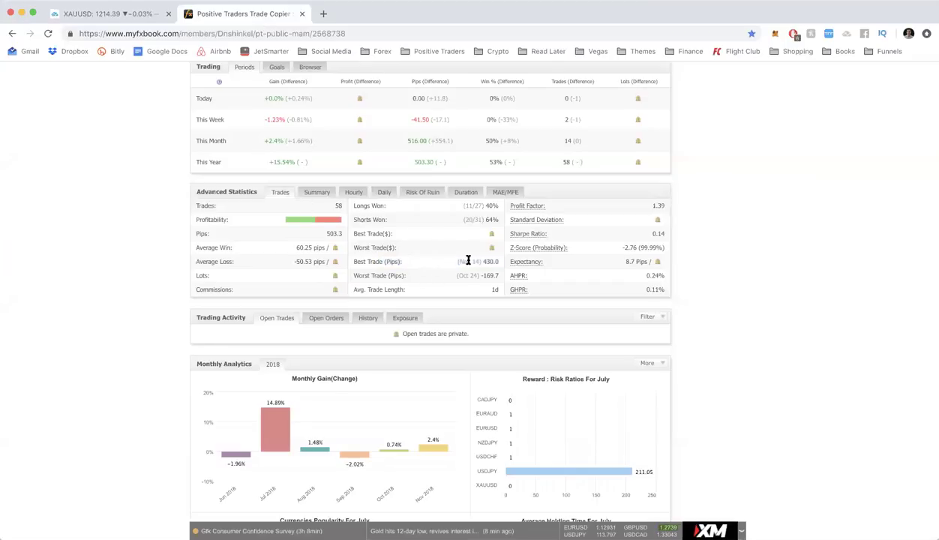
left_click_drag(483, 261, 400, 262)
left_click(402, 262)
left_click_drag(450, 266, 499, 266)
left_click(493, 261)
Step: Go back to the XAUUSD chart in TradingView and change its interval to daily
left_click(142, 15)
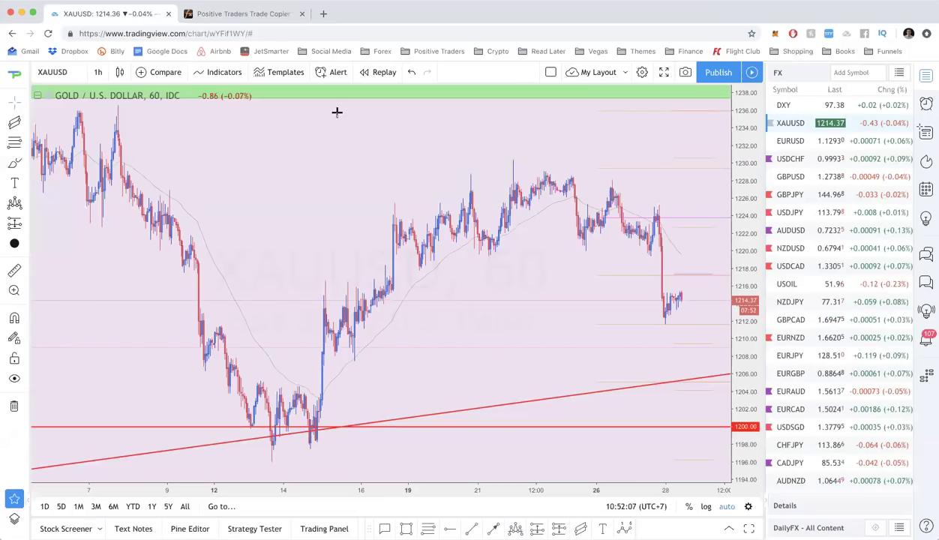
scroll(336, 193, "down", 3)
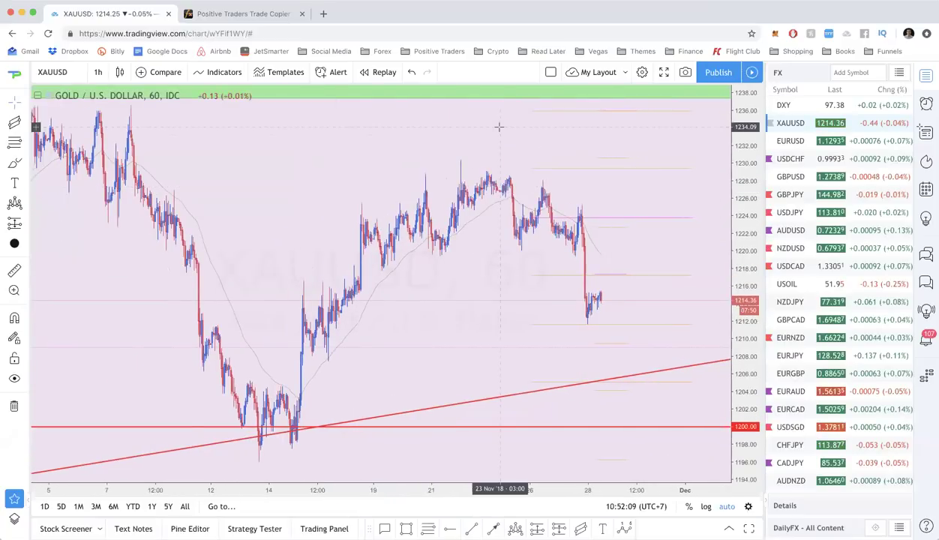
scroll(507, 290, "down", 2)
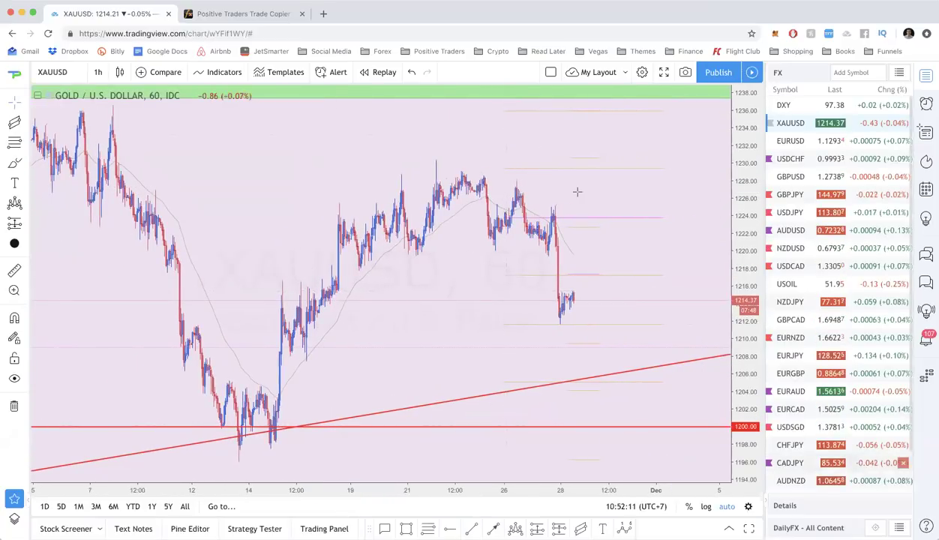
scroll(567, 249, "right", 2)
key("d")
key("Return")
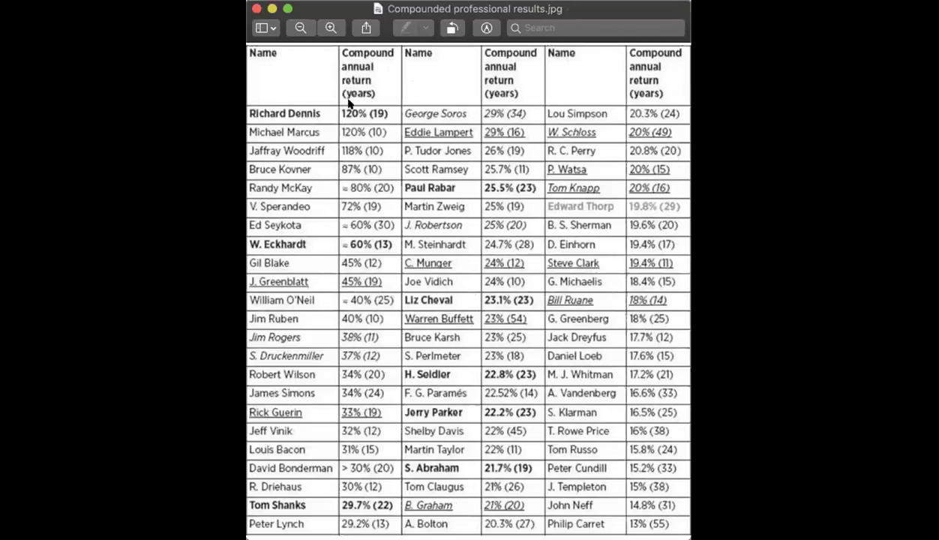
Step: In the Compounded professional results.jpg image, select around the Richard Dennis and George Soros row and Warren Buffett's return
left_click_drag(399, 111, 300, 122)
left_click_drag(330, 111, 474, 112)
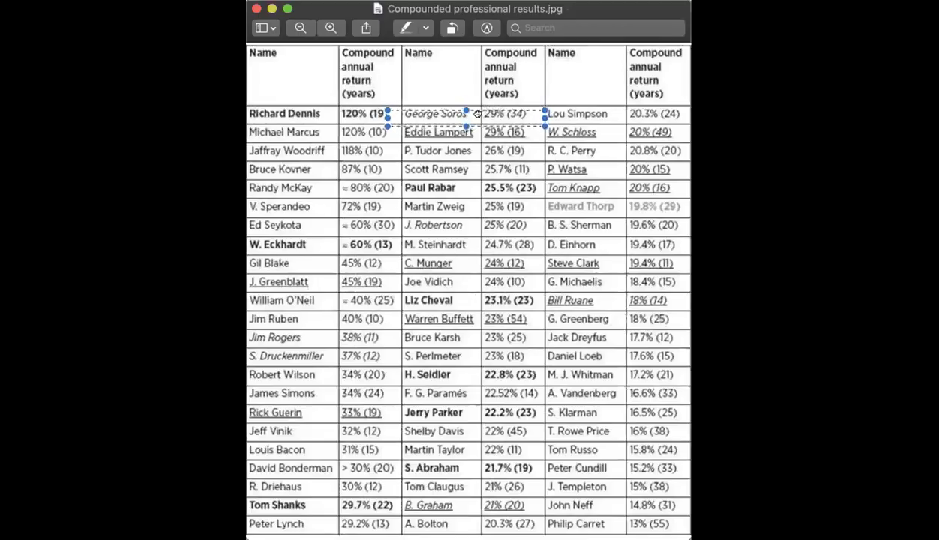
left_click_drag(403, 310, 539, 321)
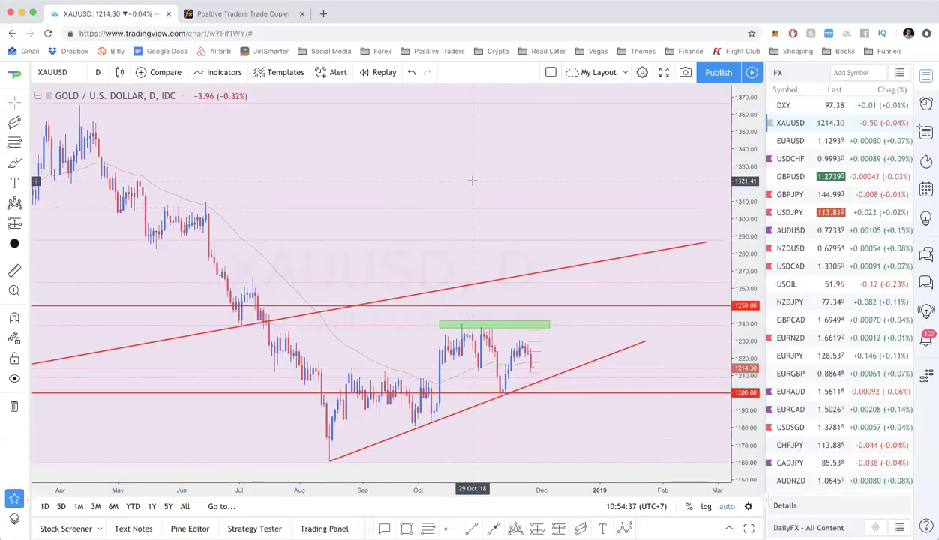
Step: Open the daily EURCAD and CADJPY charts from the FX watchlist and review the CADJPY short position
scroll(472, 182, "down", 2)
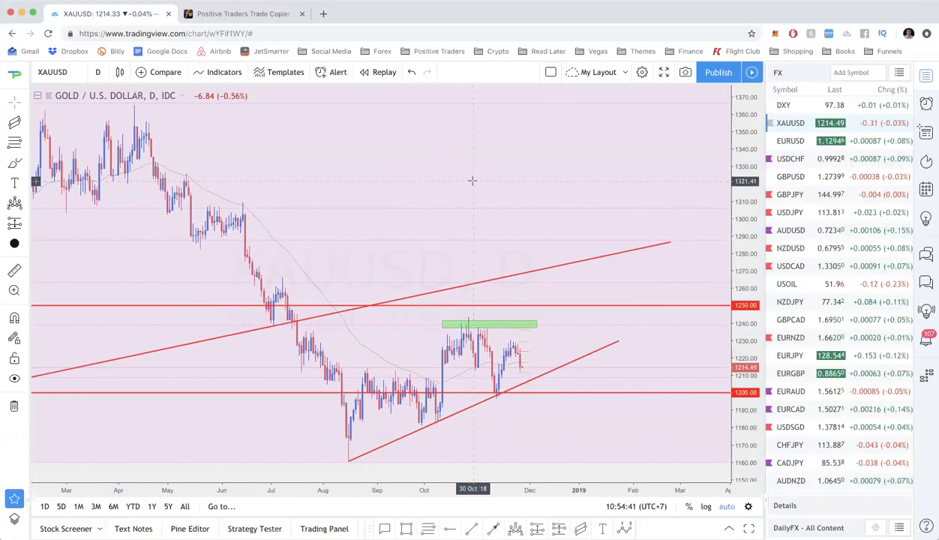
scroll(825, 195, "down", 2)
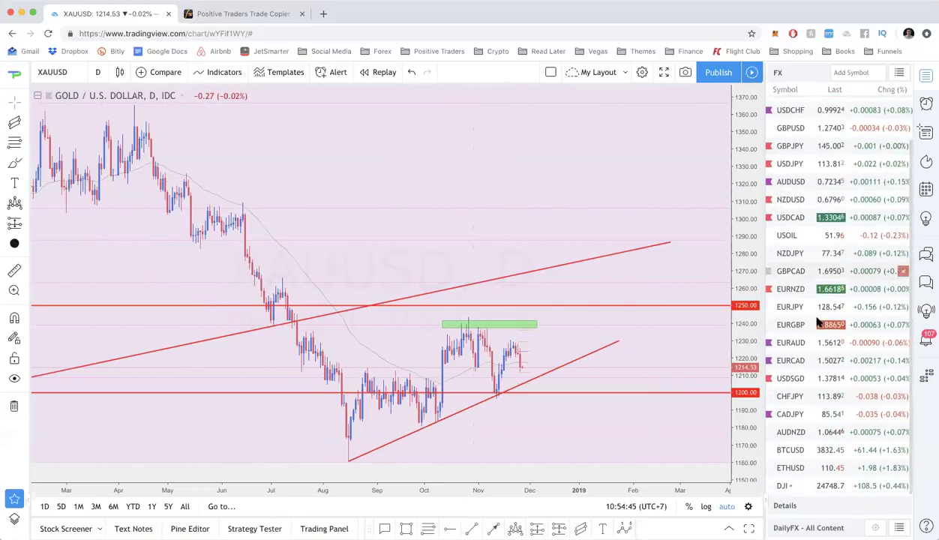
left_click(797, 362)
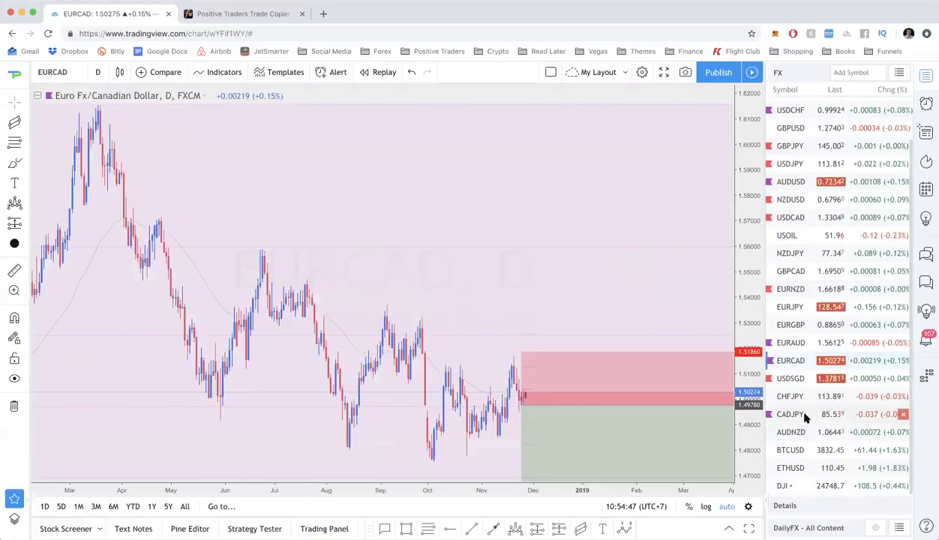
left_click(793, 415)
scroll(638, 330, "up", 4)
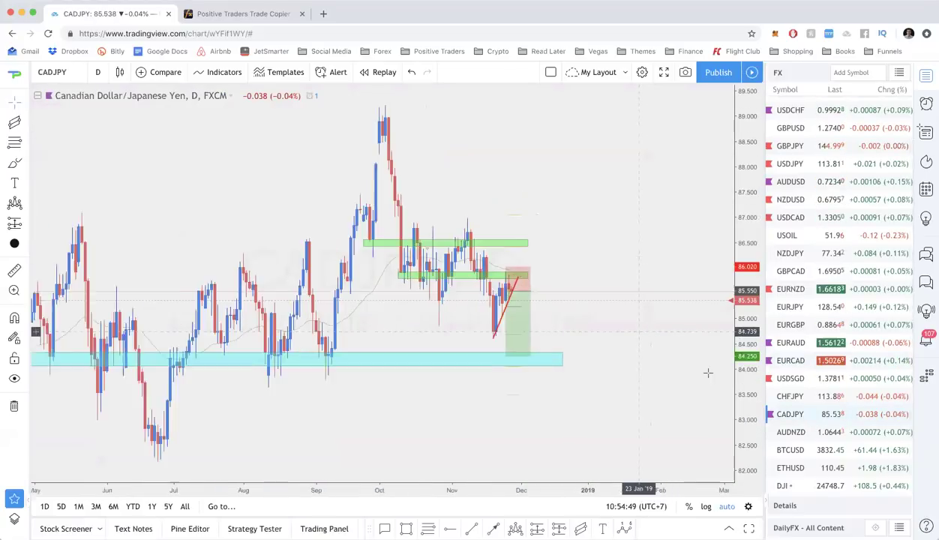
scroll(651, 374, "up", 5)
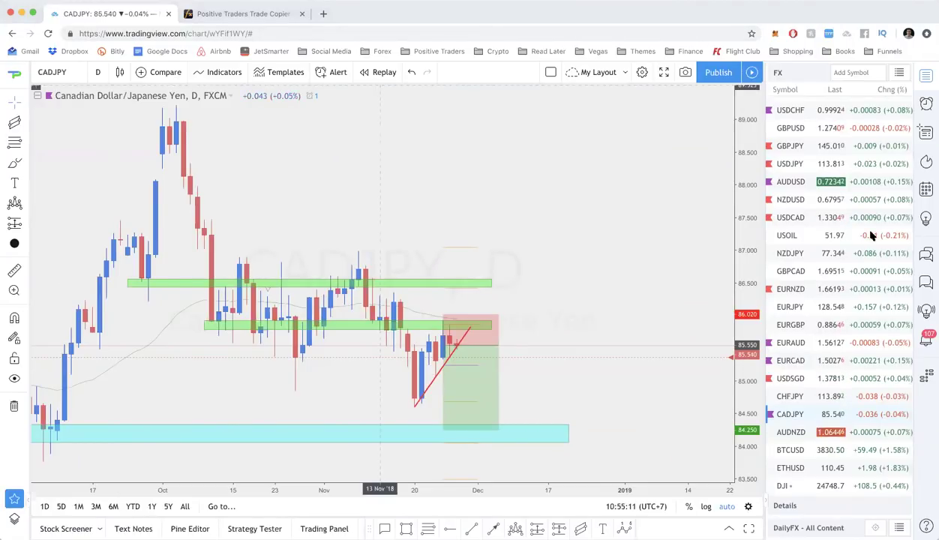
scroll(859, 195, "up", 1)
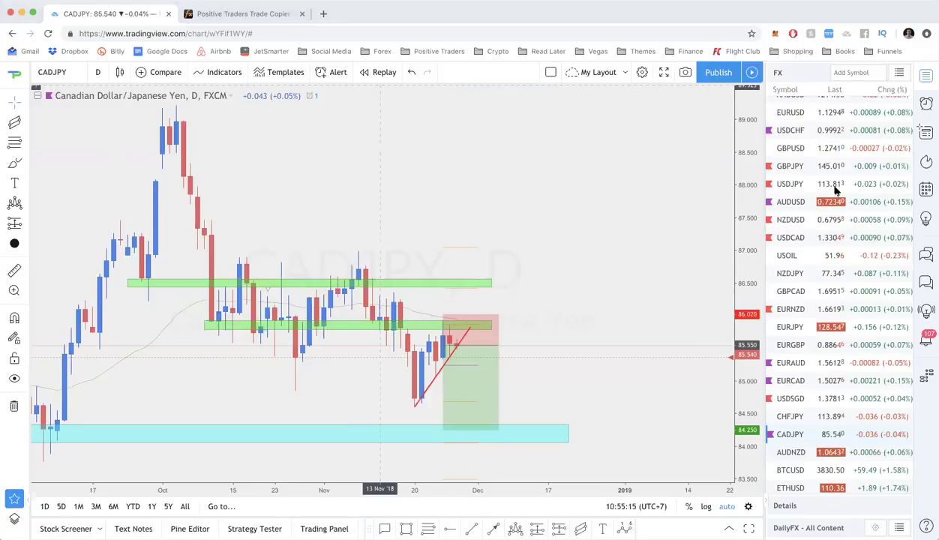
scroll(835, 190, "up", 2)
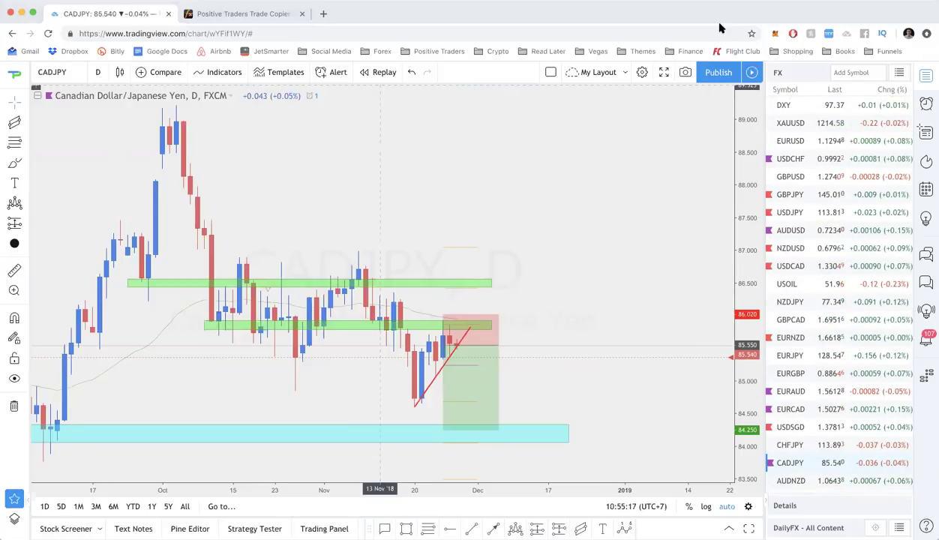